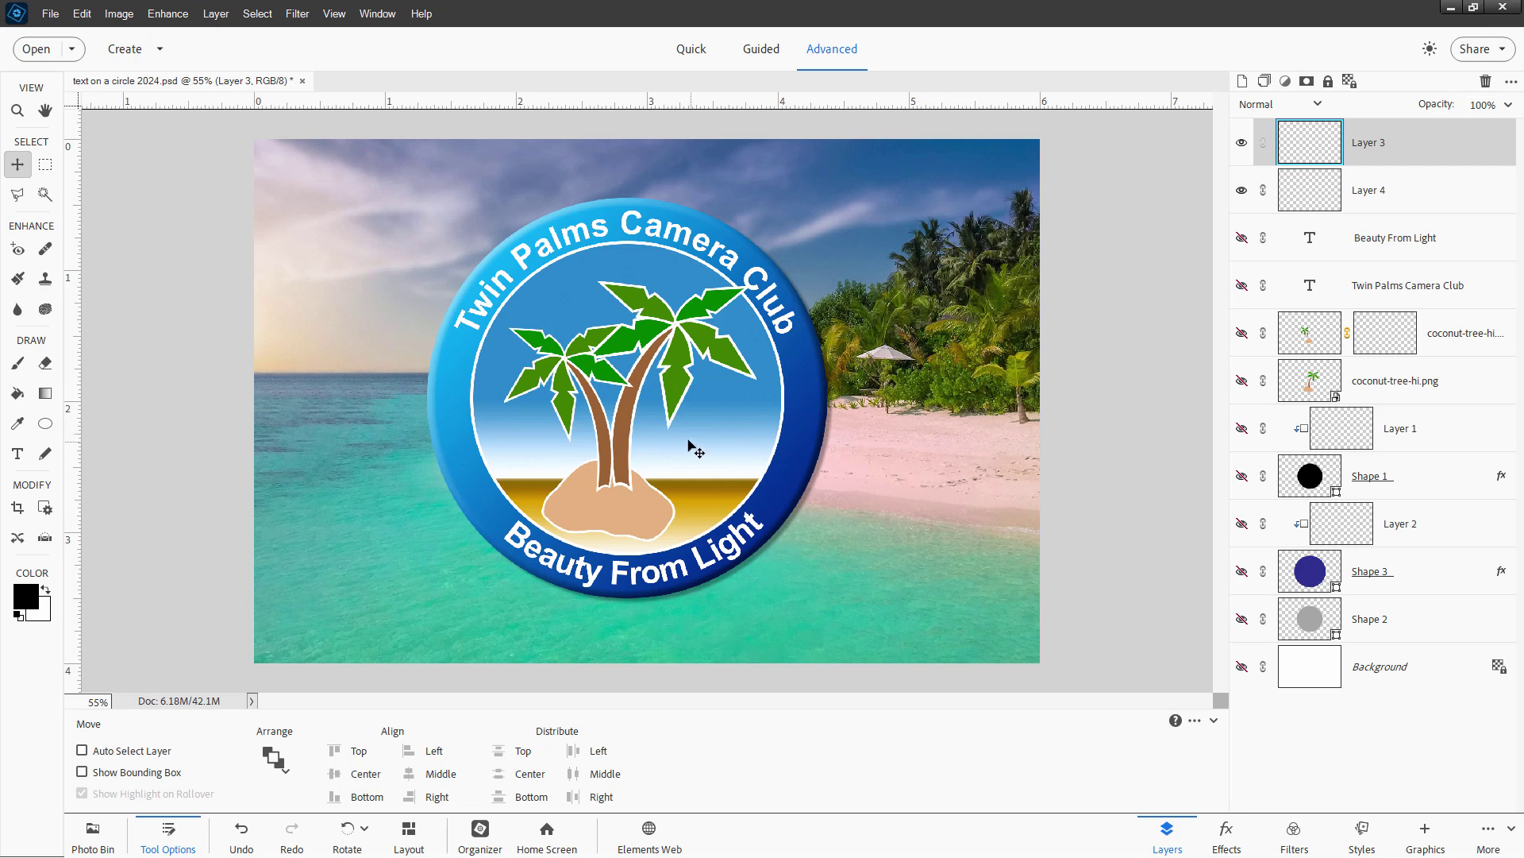
mouse_move(687, 442)
mouse_down()
mouse_move(867, 497)
mouse_move(831, 424)
mouse_move(578, 392)
mouse_move(545, 432)
mouse_move(616, 479)
mouse_move(705, 439)
mouse_up()
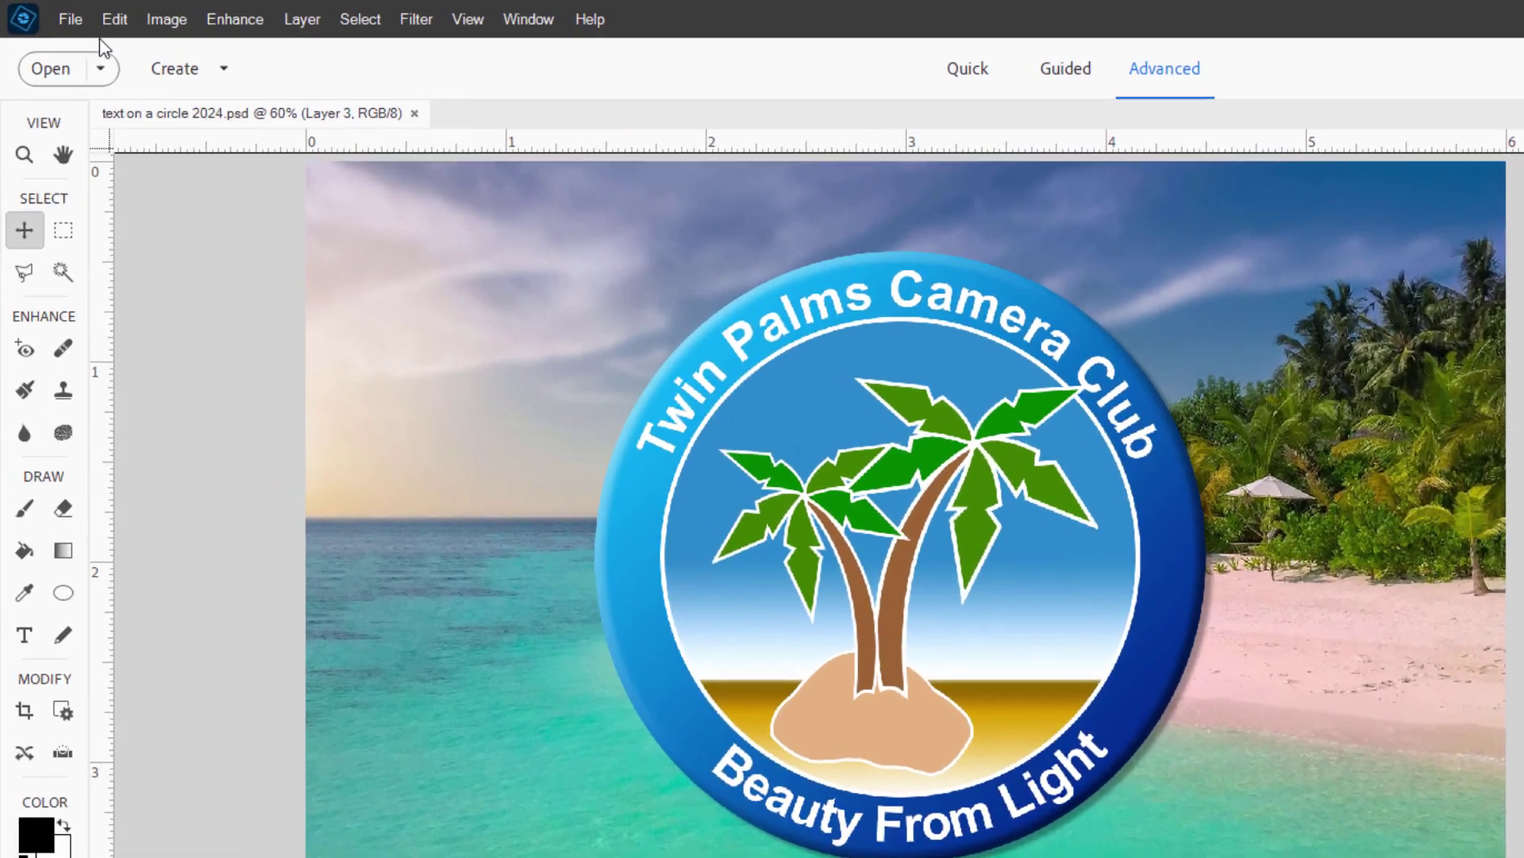
- Create a new blank document using the Default Photoshop Elements Size preset, 6 by 4 inches at 300 pixels/inch with white background
click(50, 13)
mouse_move(119, 48)
click(425, 55)
click(1103, 376)
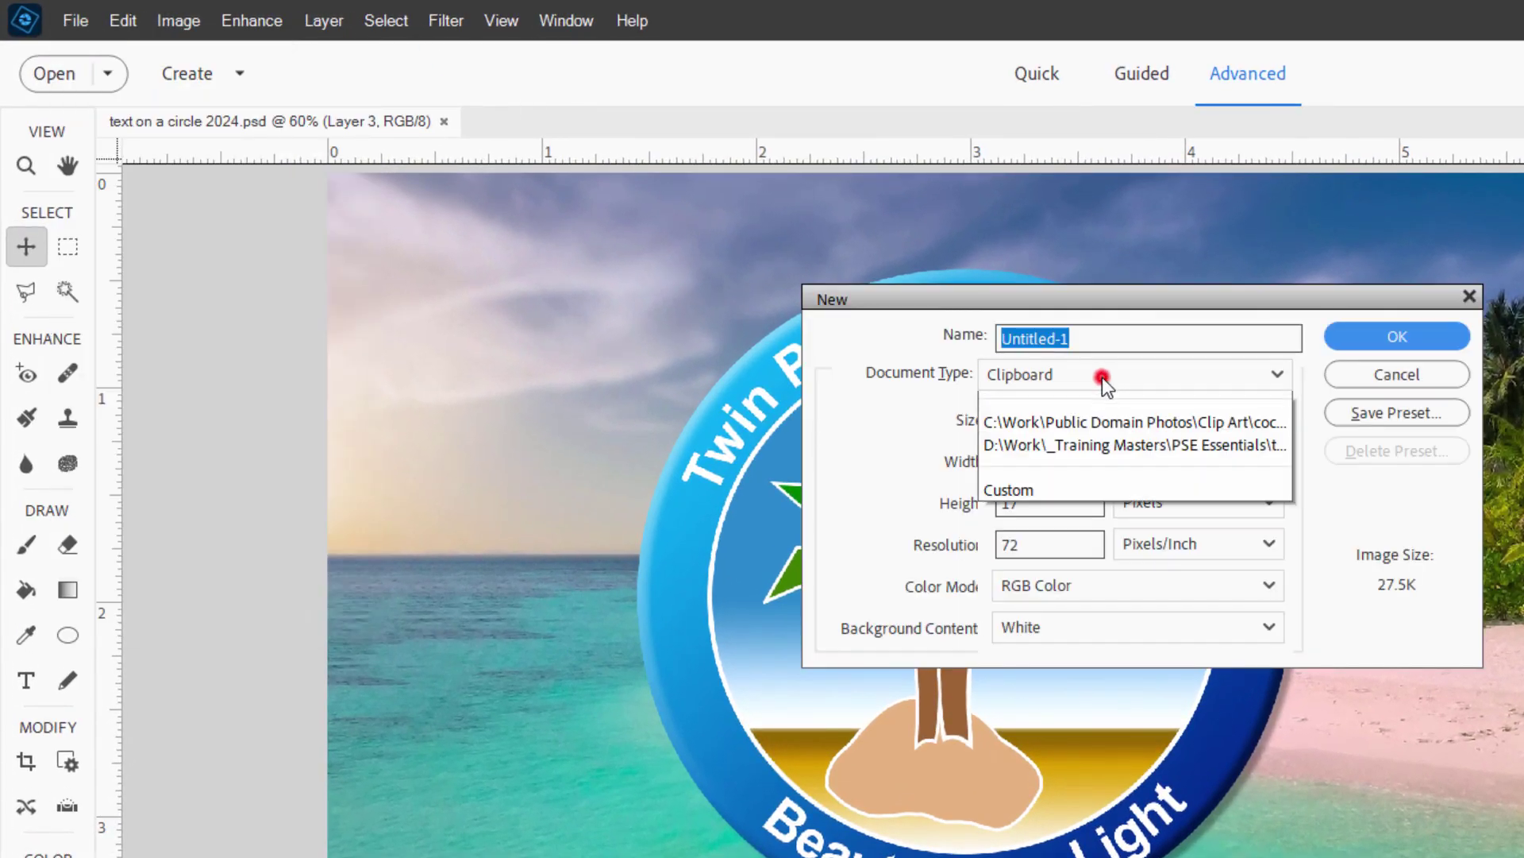
click(1080, 427)
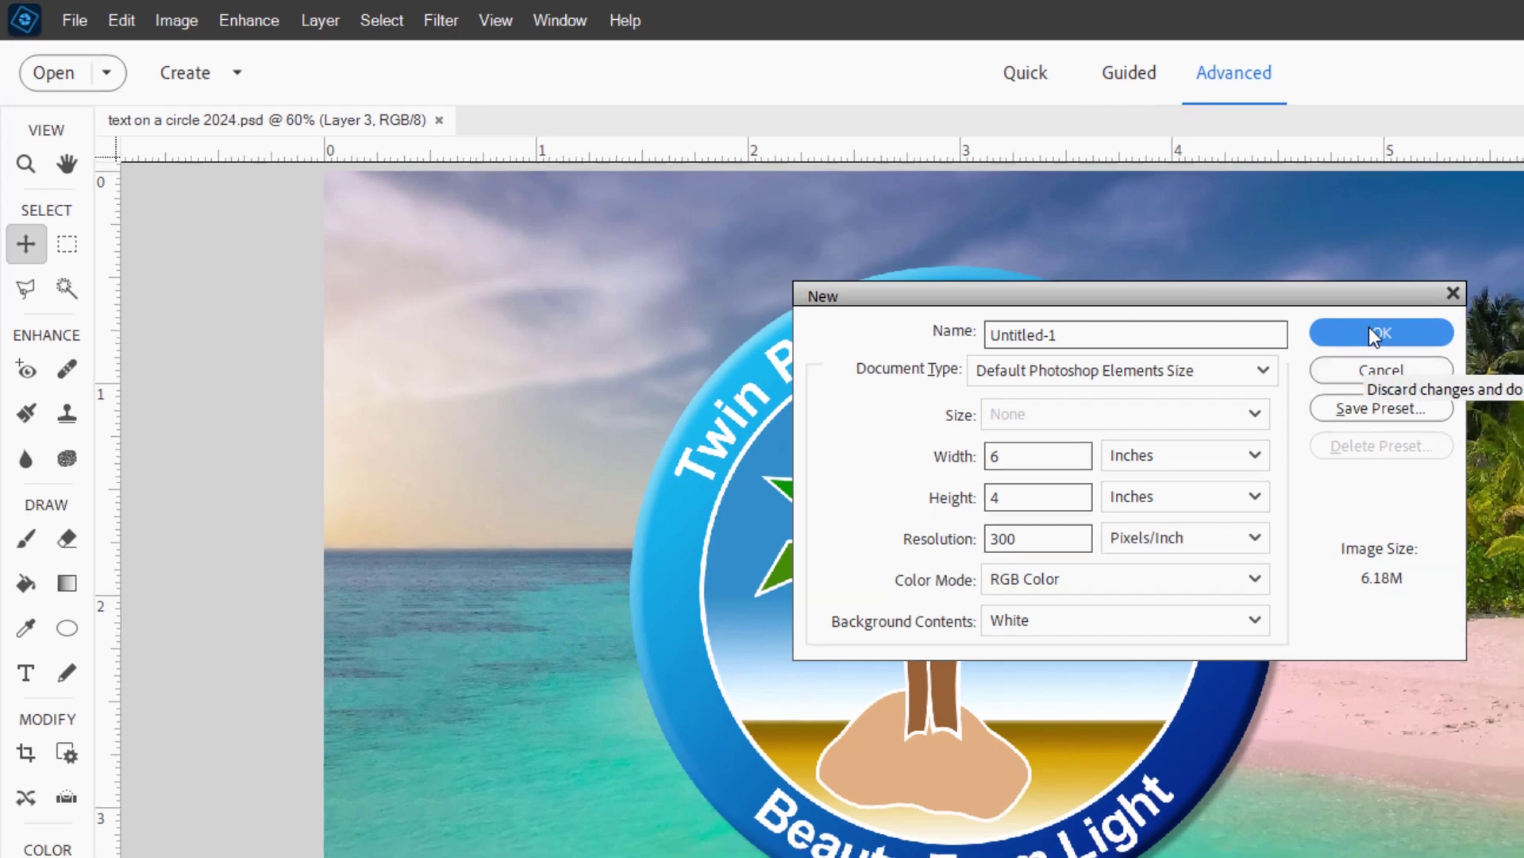
click(1377, 334)
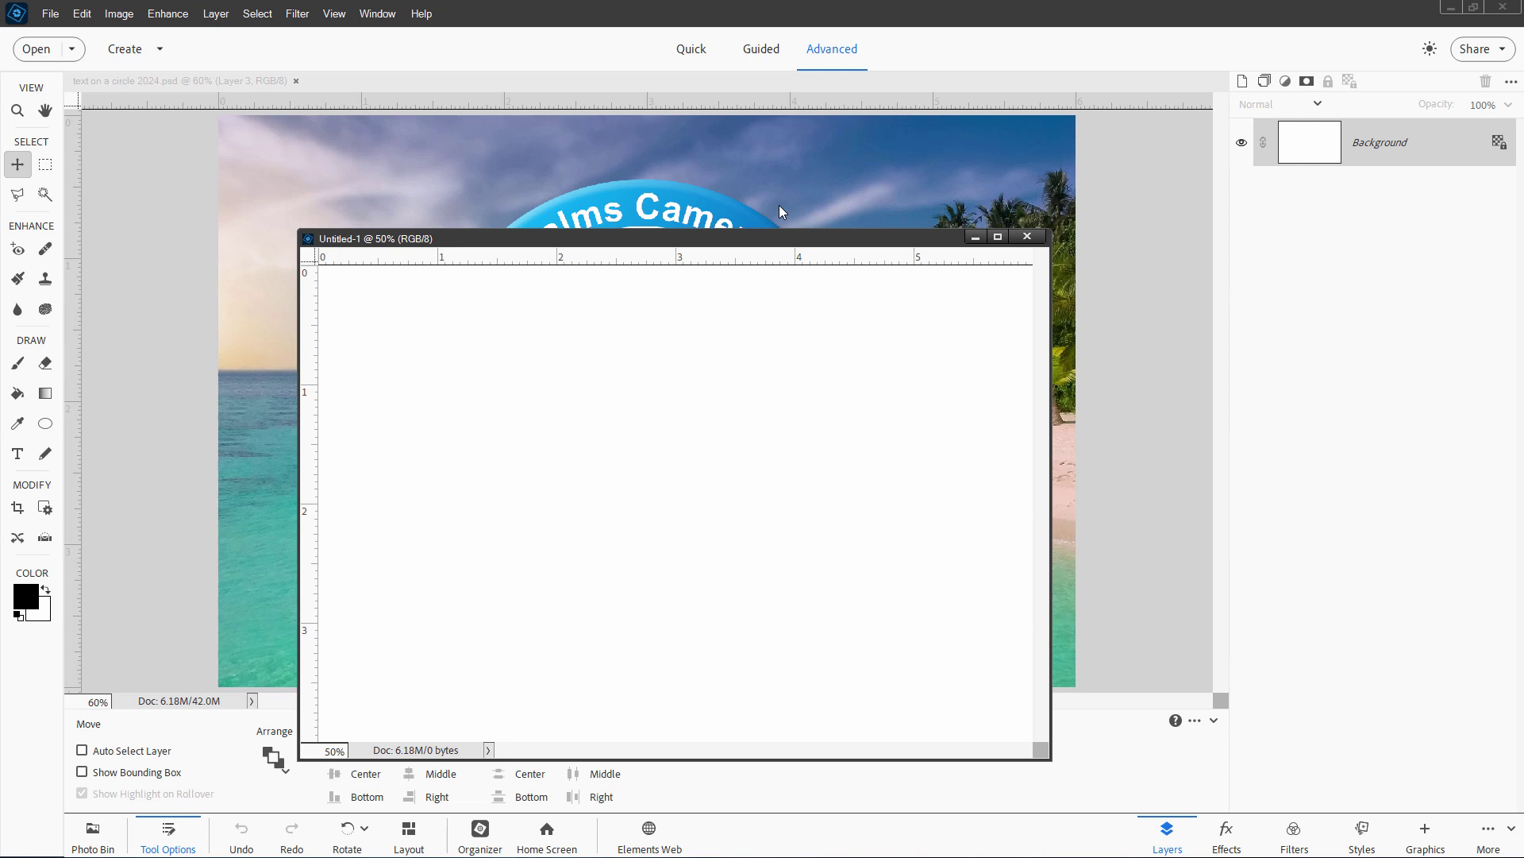
- Check the General preferences for the floating document and window docking options
mouse_move(814, 243)
mouse_down()
mouse_move(808, 216)
mouse_move(851, 238)
mouse_move(826, 222)
mouse_up()
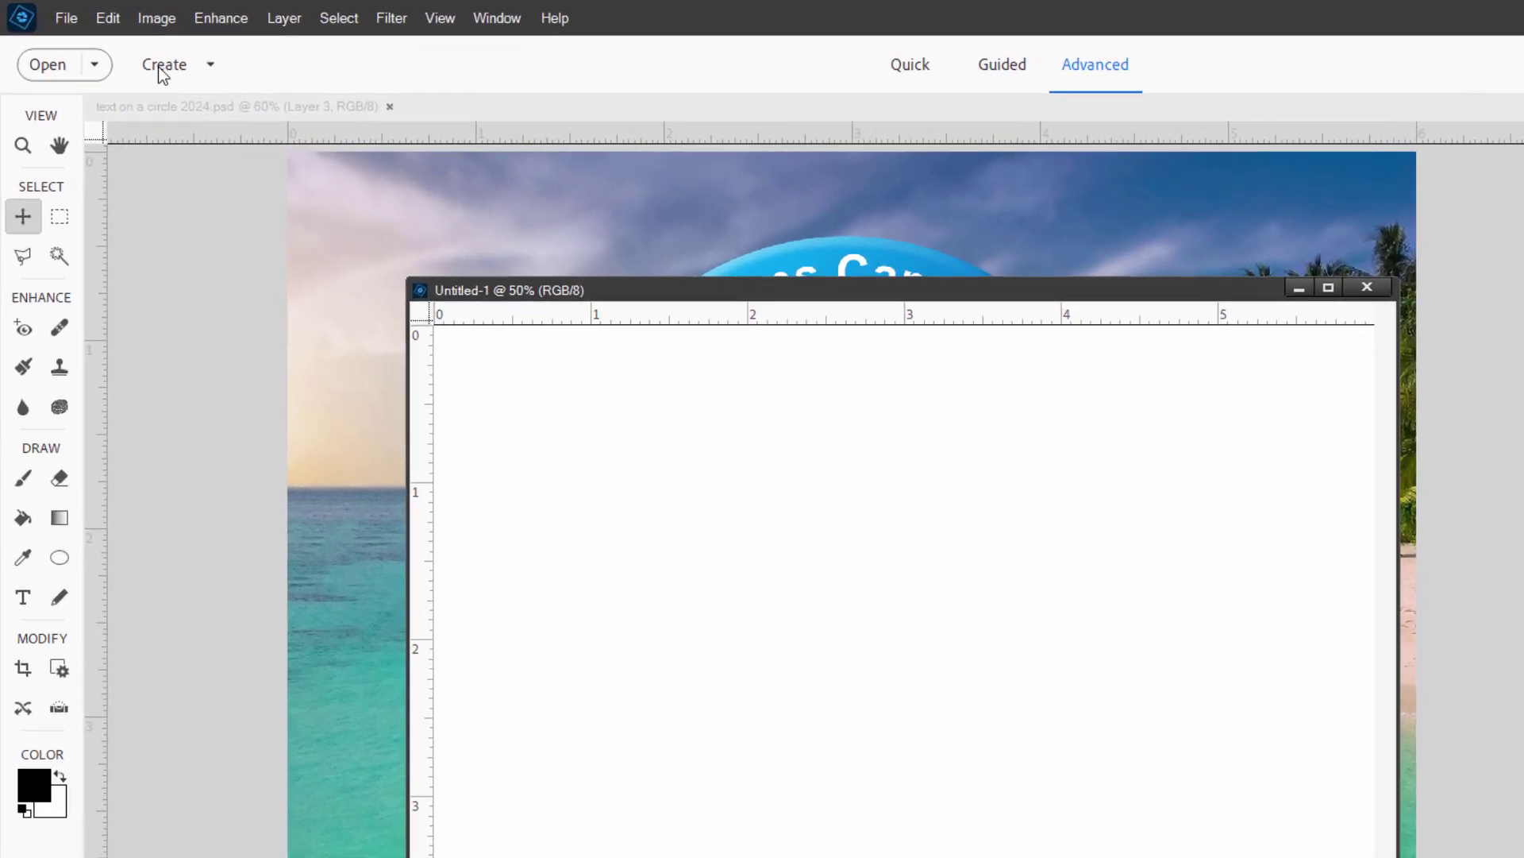
click(108, 18)
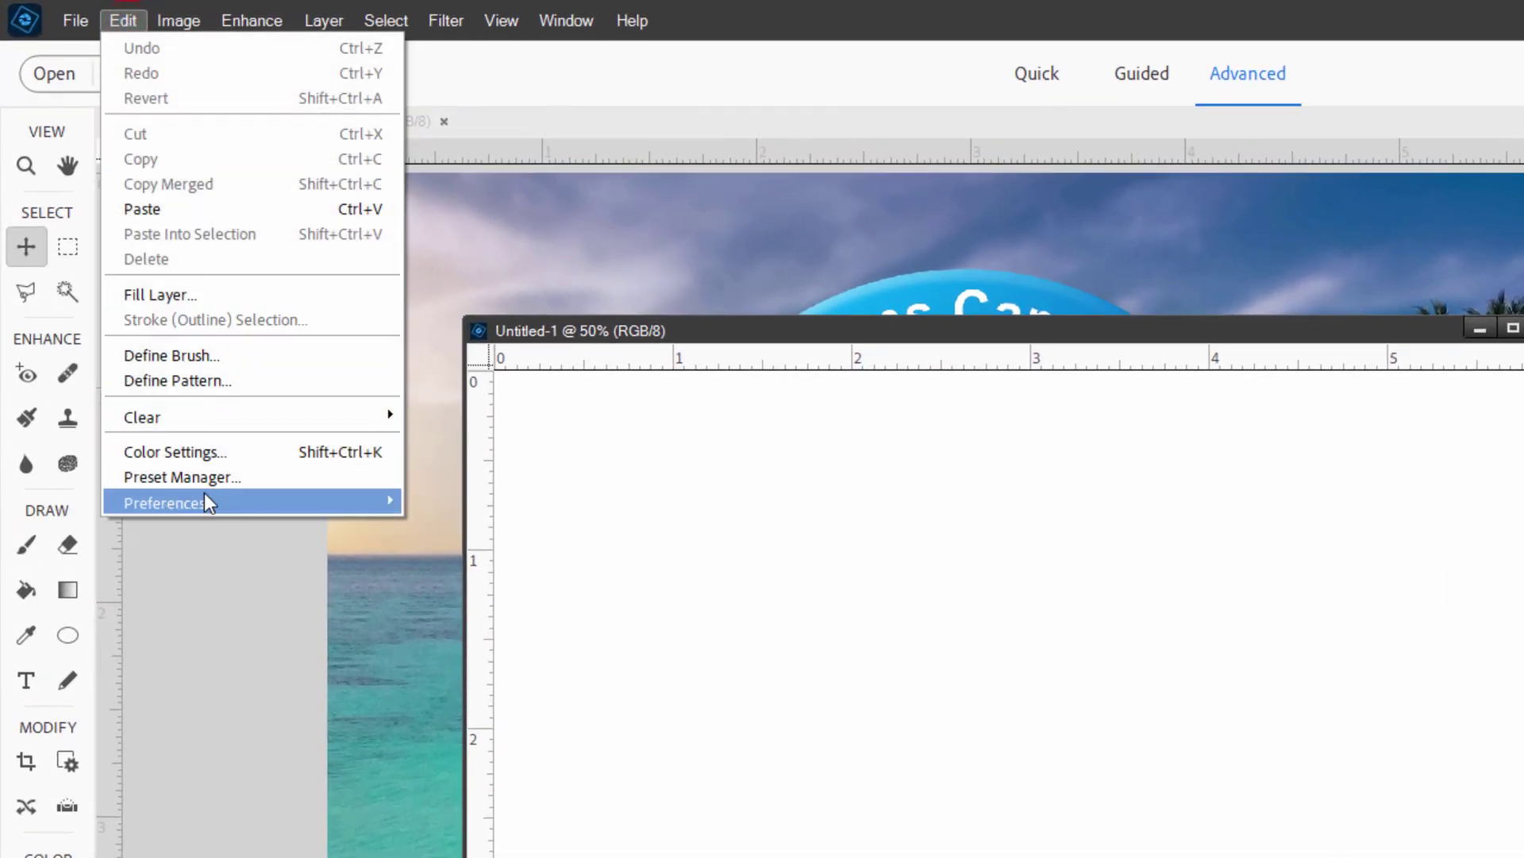
mouse_move(204, 503)
click(443, 501)
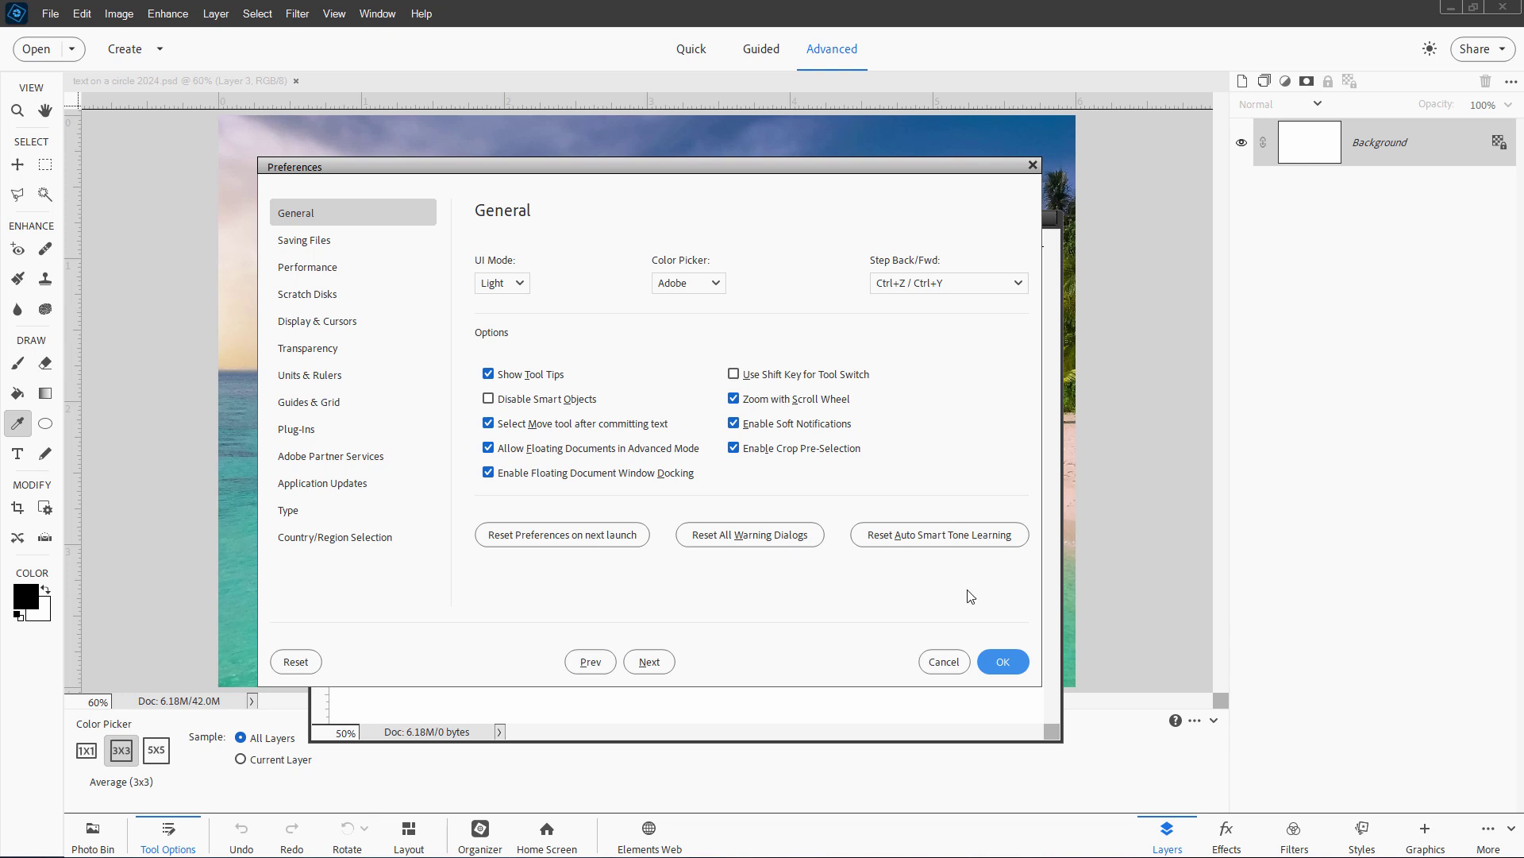
click(1001, 660)
- Dock the floating Untitled-1 window as a tabbed document and fit it on screen
key(v)
drag(704, 226, 674, 86)
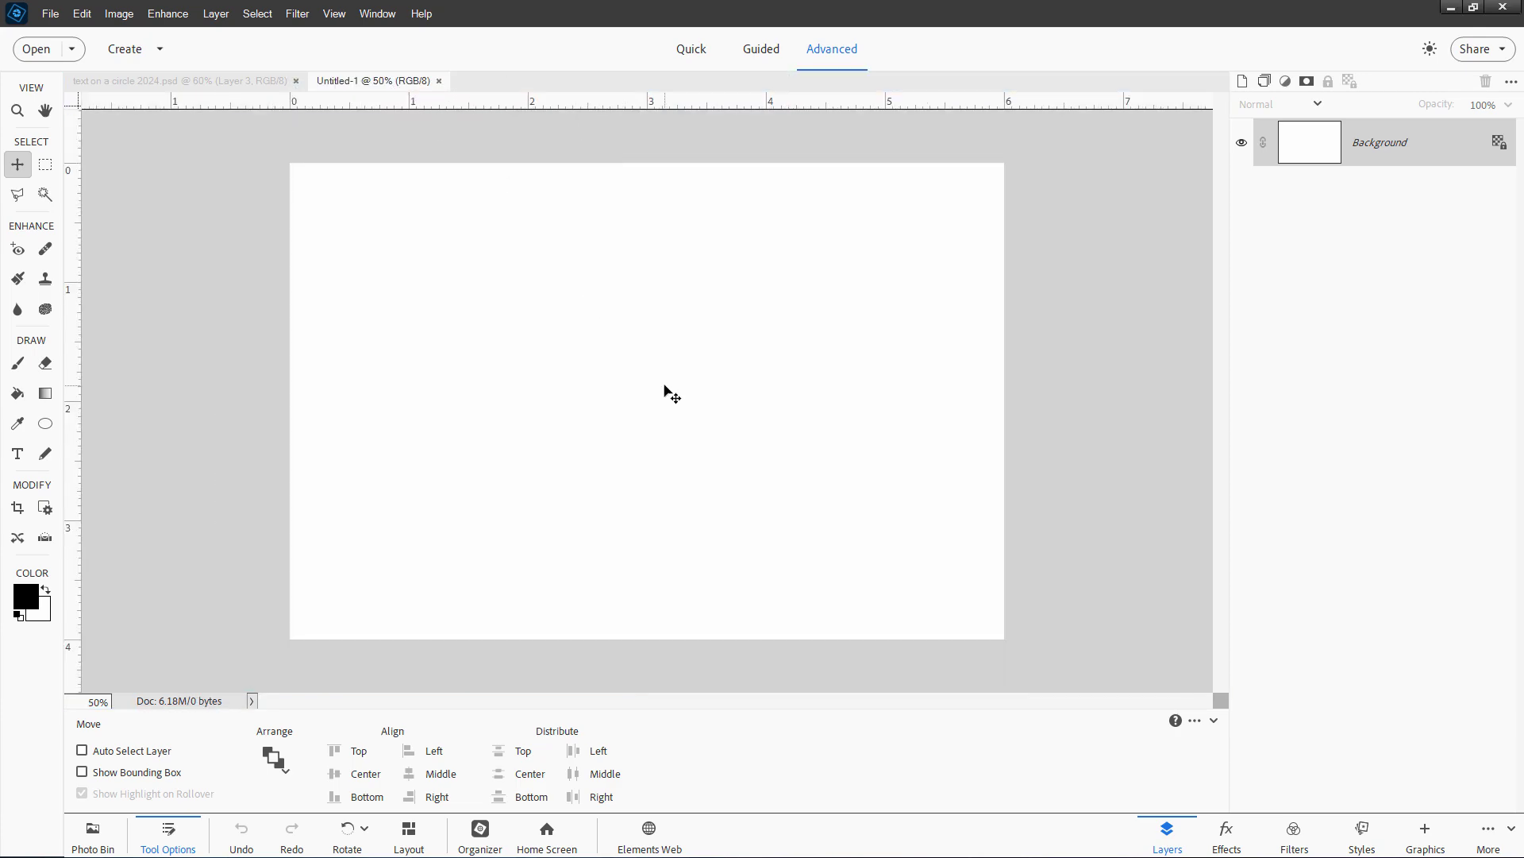
key(ctrl+0)
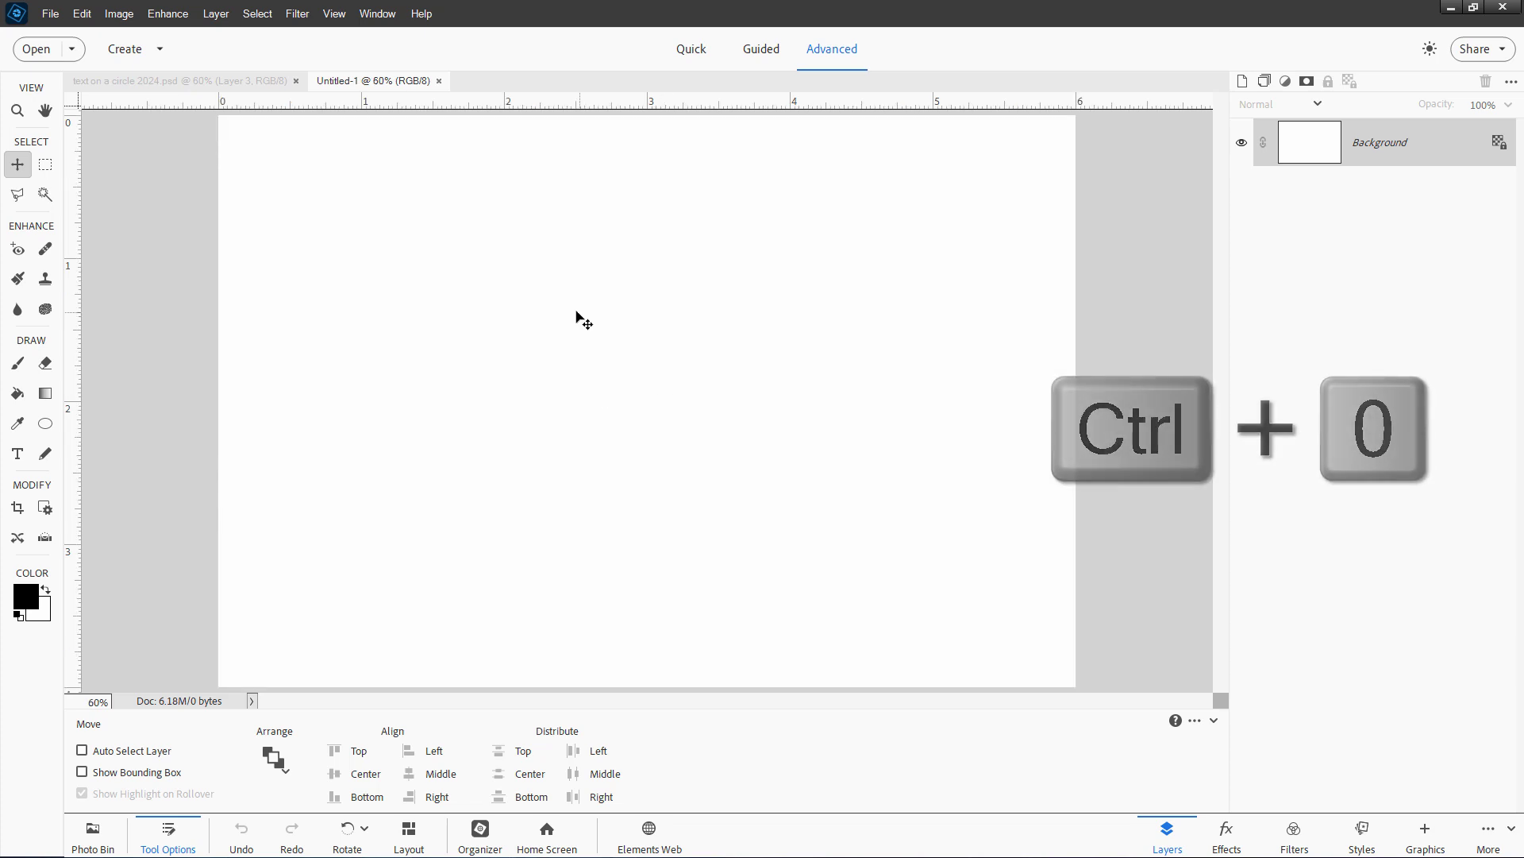
- Close the finished example document, text on a circle 2024.psd
click(177, 79)
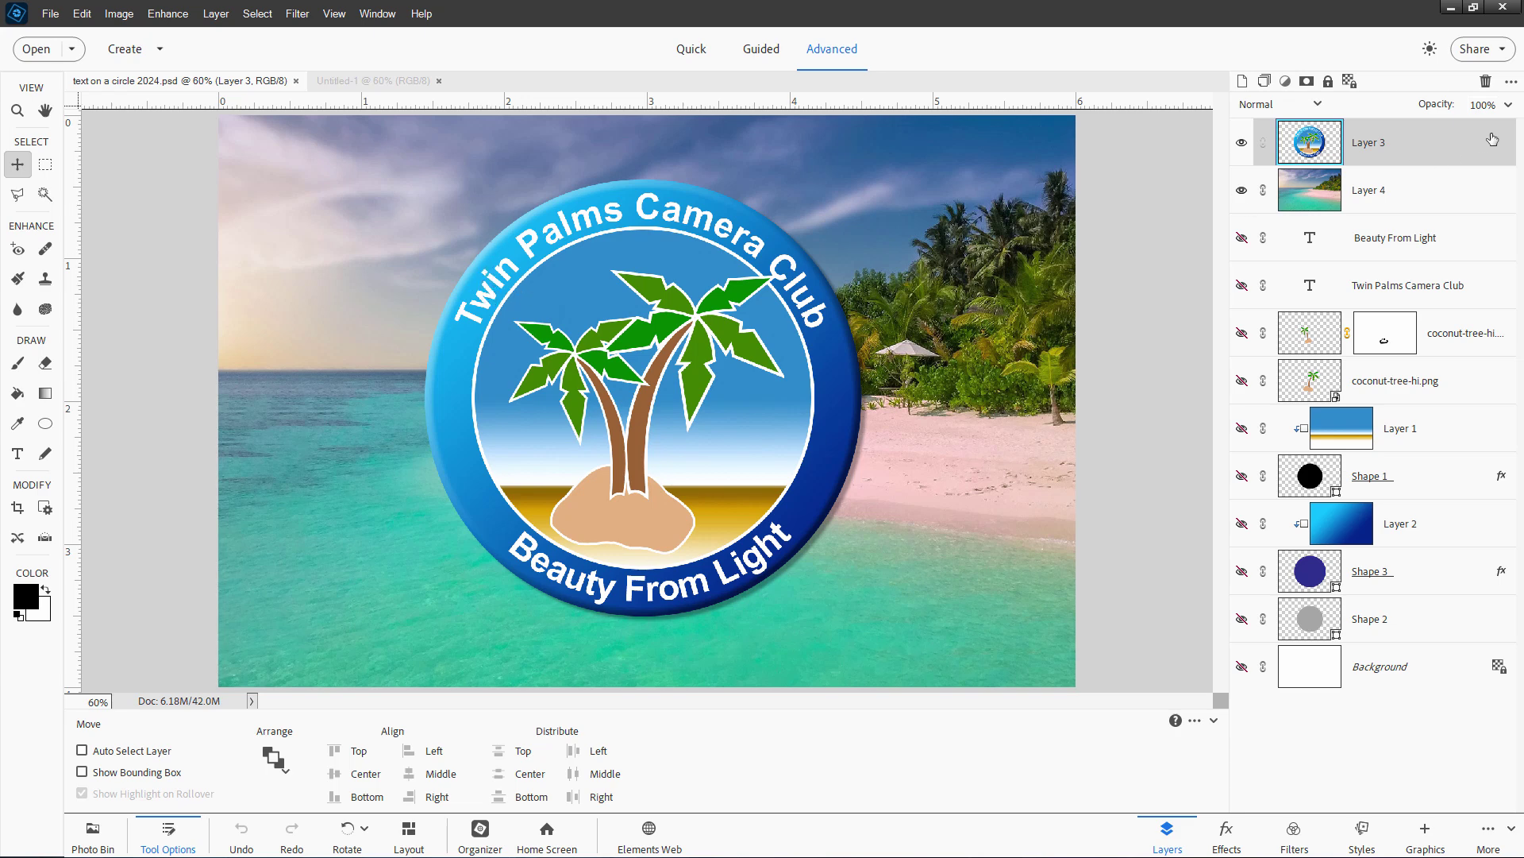
click(296, 80)
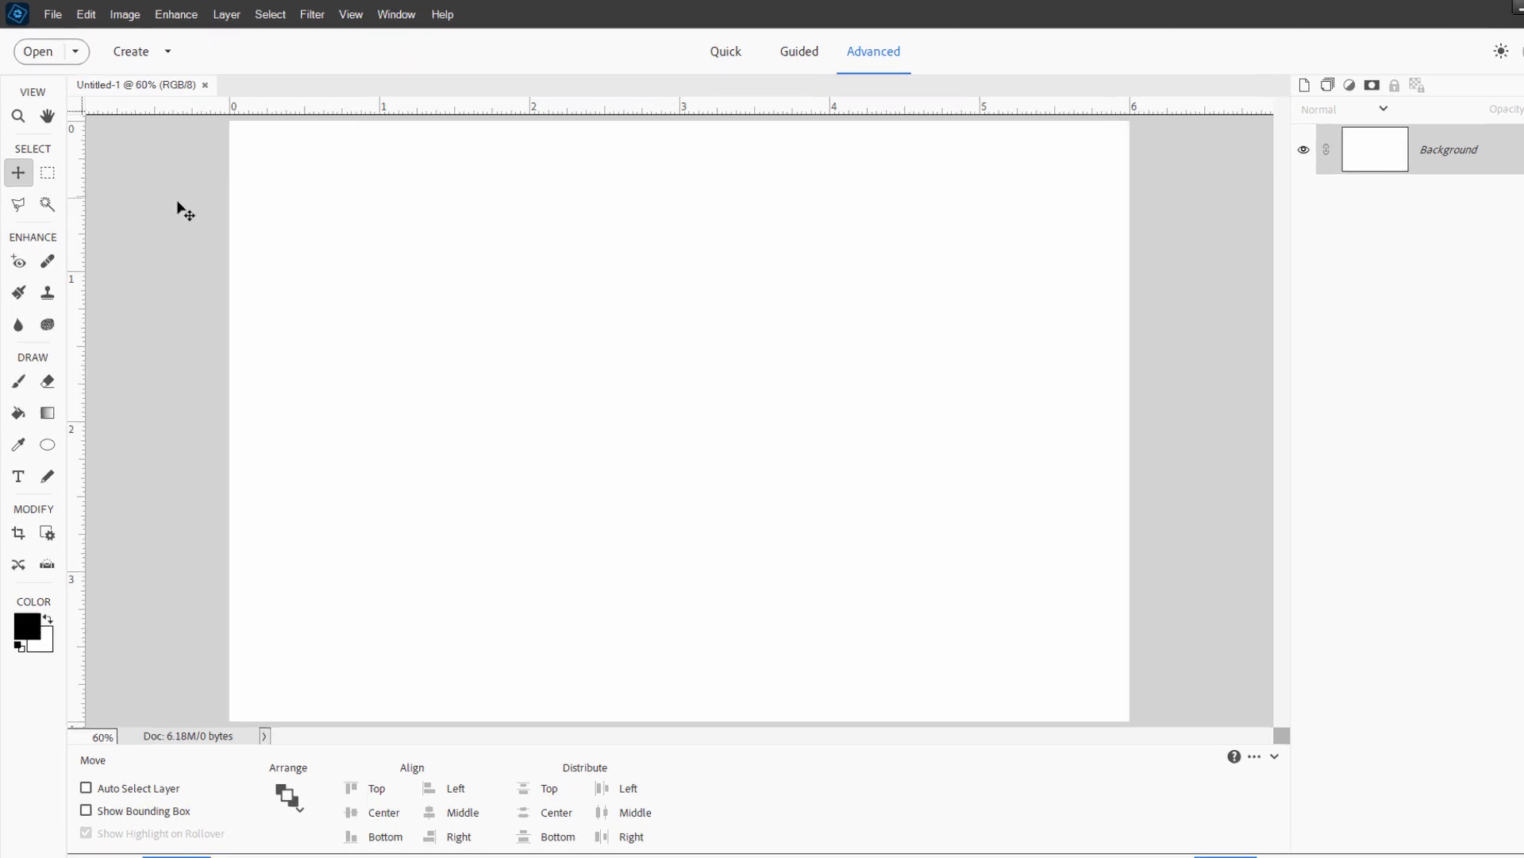
- Check the ruler display, the available ruler units, and the guide and snapping options for the blank document
click(503, 22)
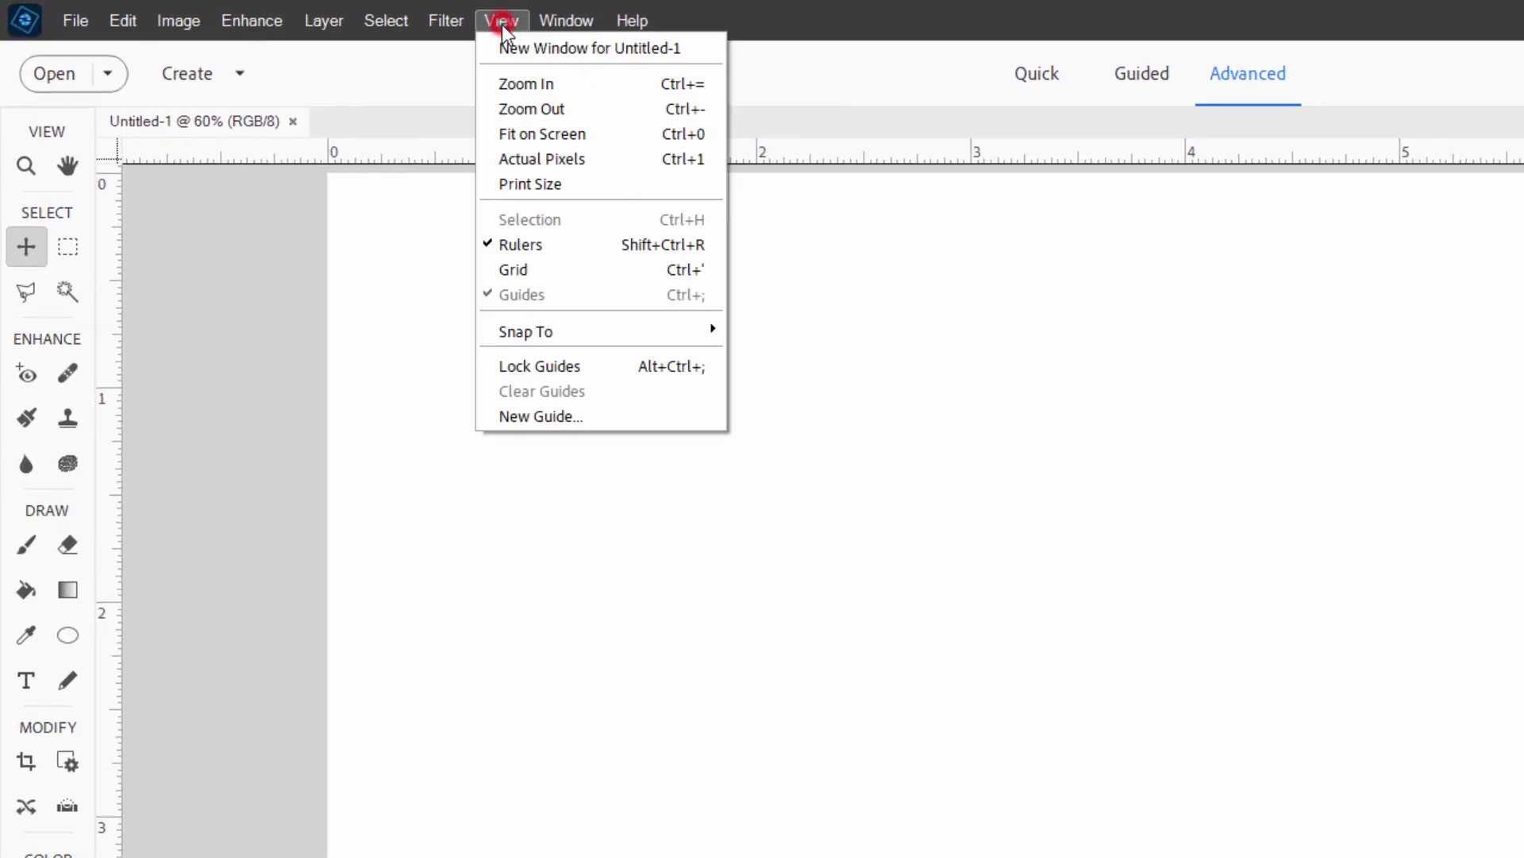
click(869, 151)
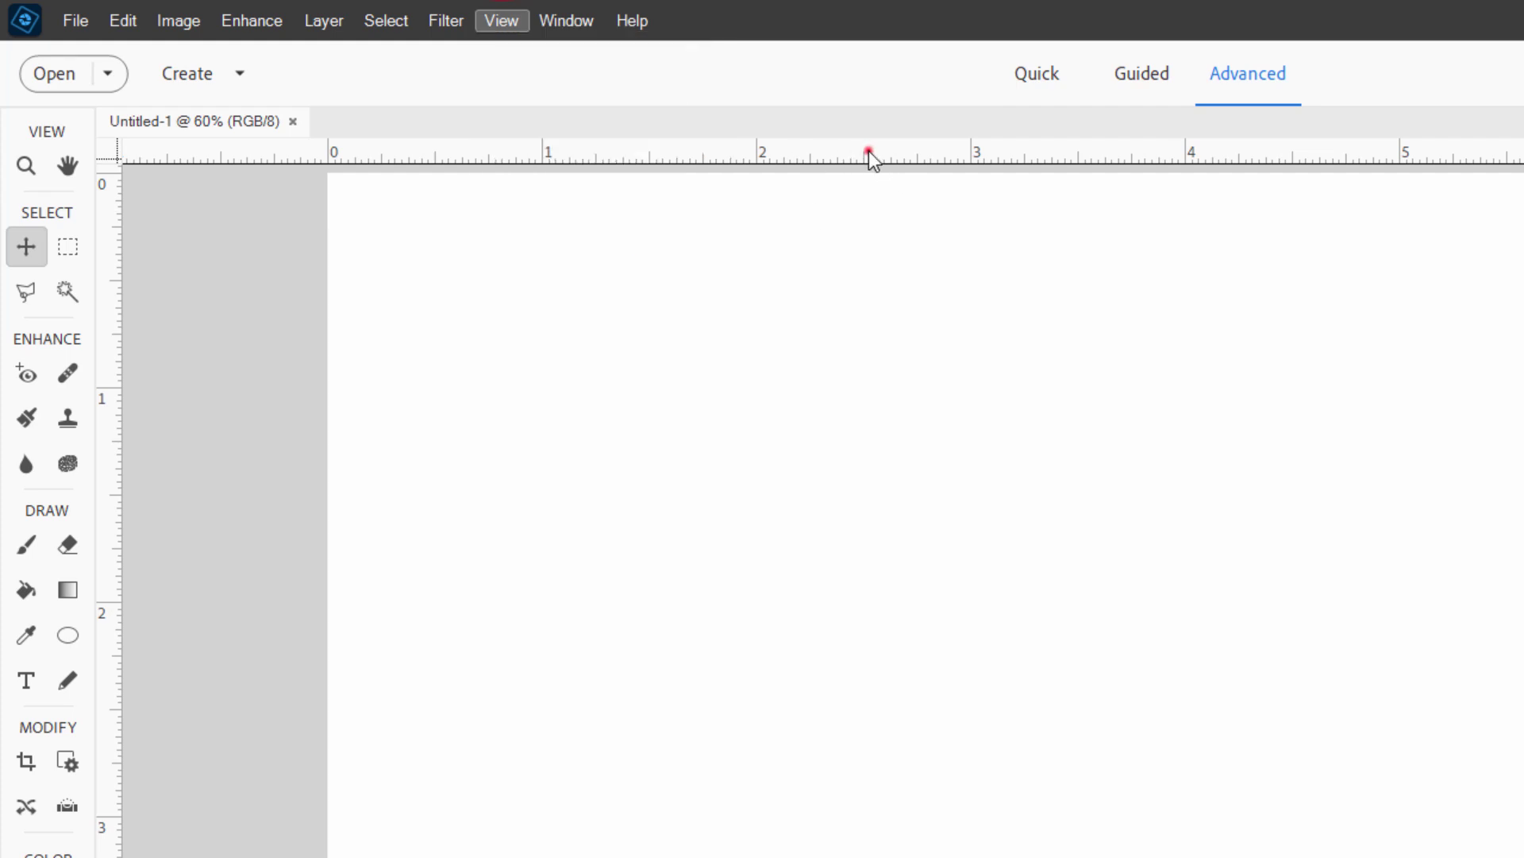
right_click(827, 158)
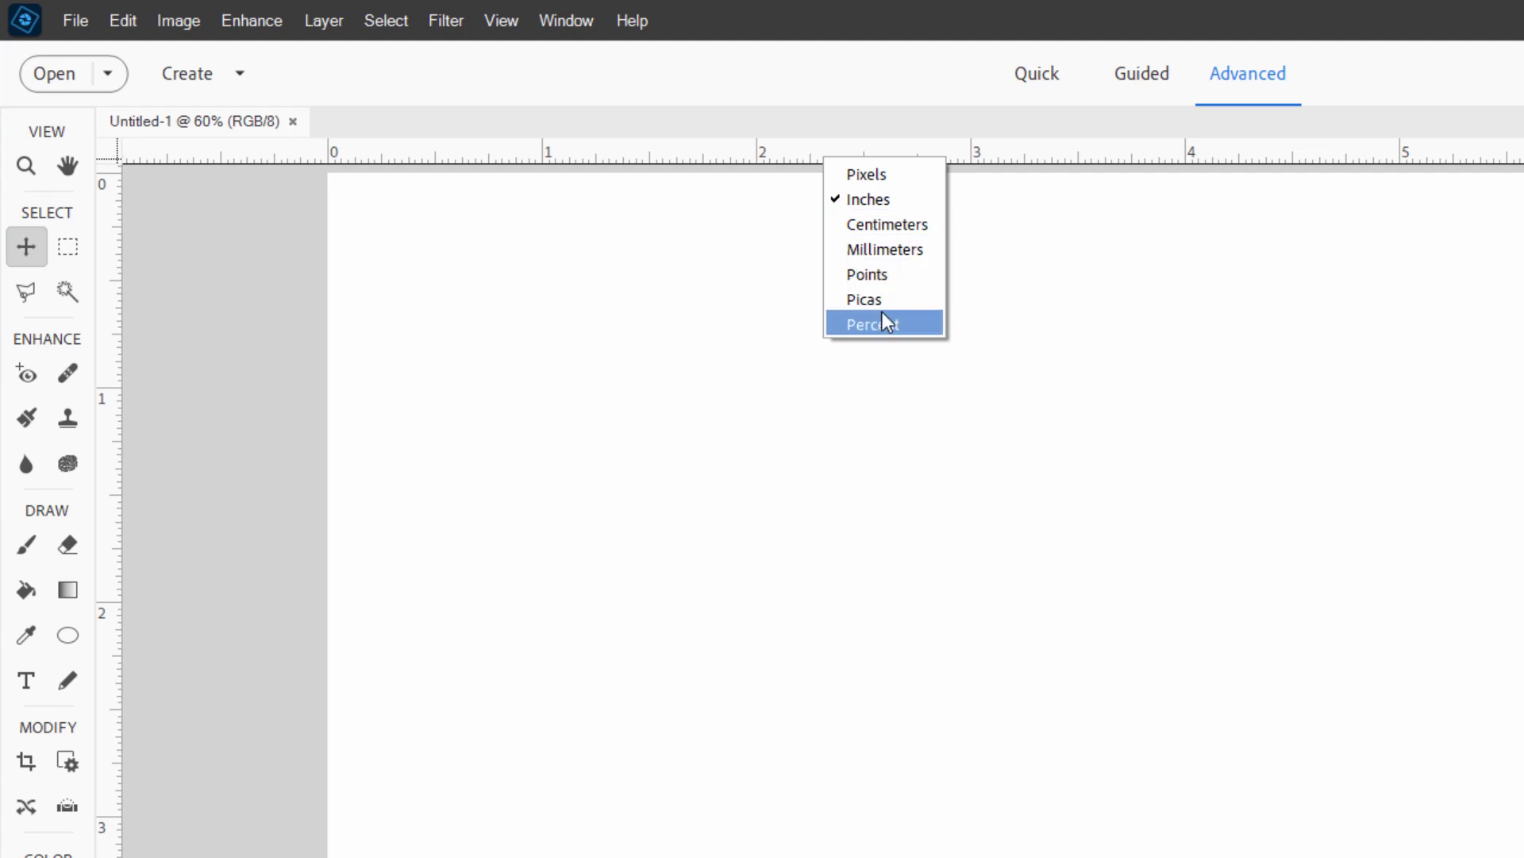
click(803, 156)
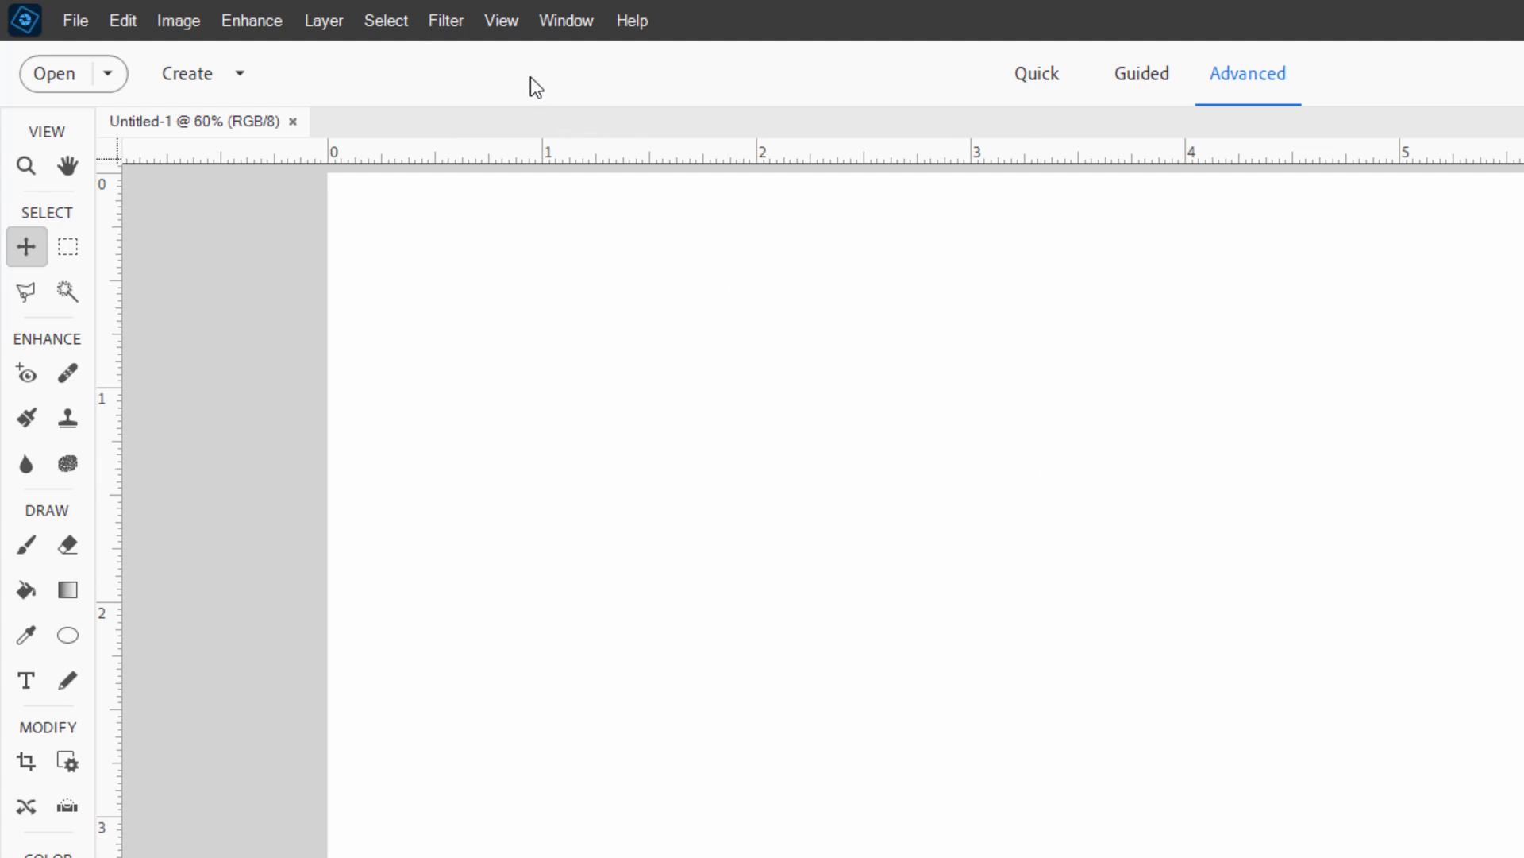
click(509, 26)
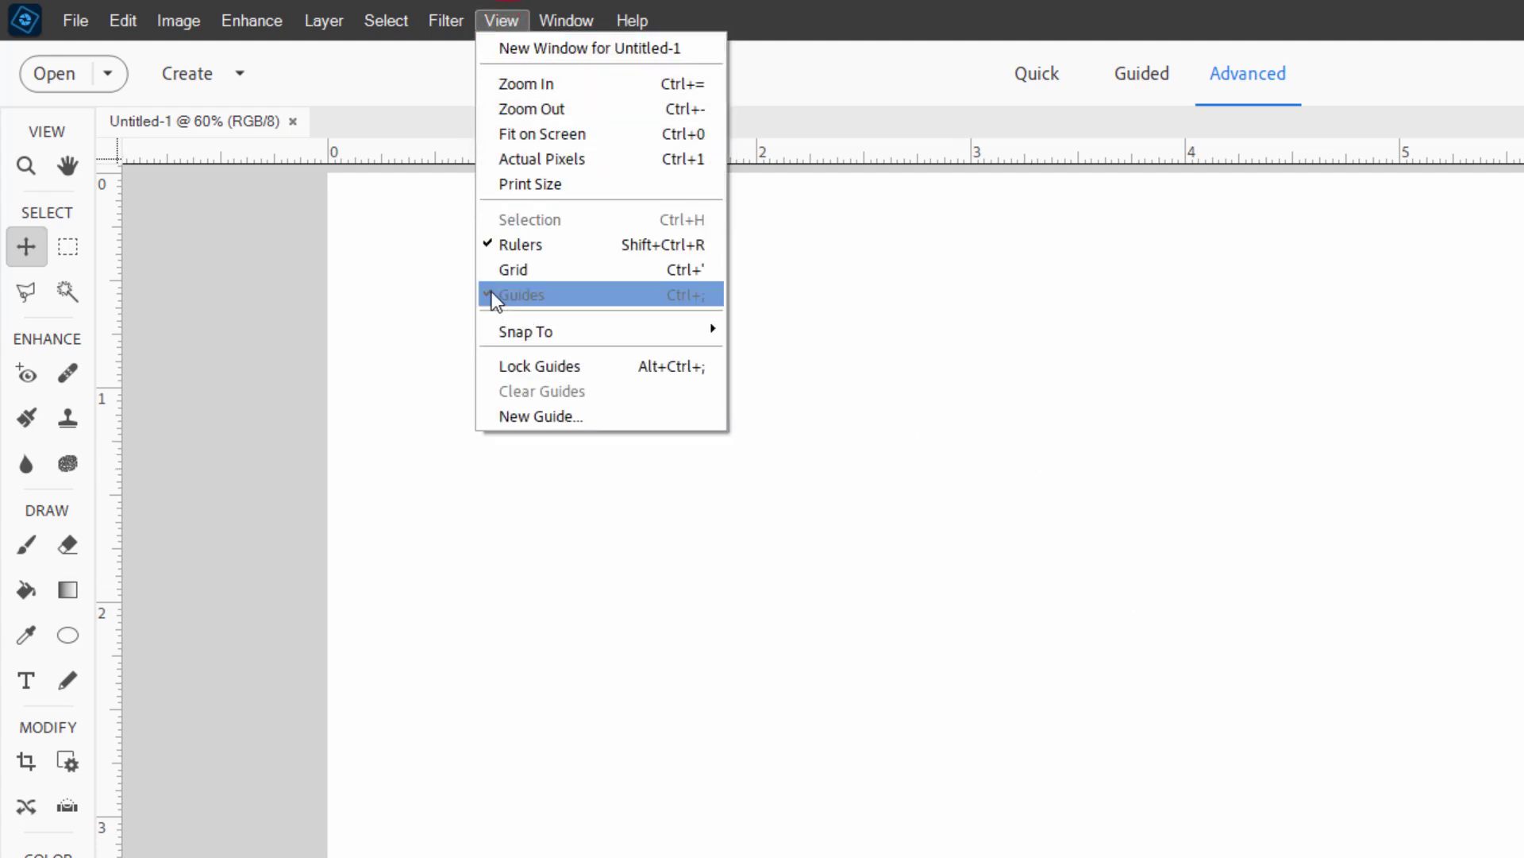
mouse_move(630, 326)
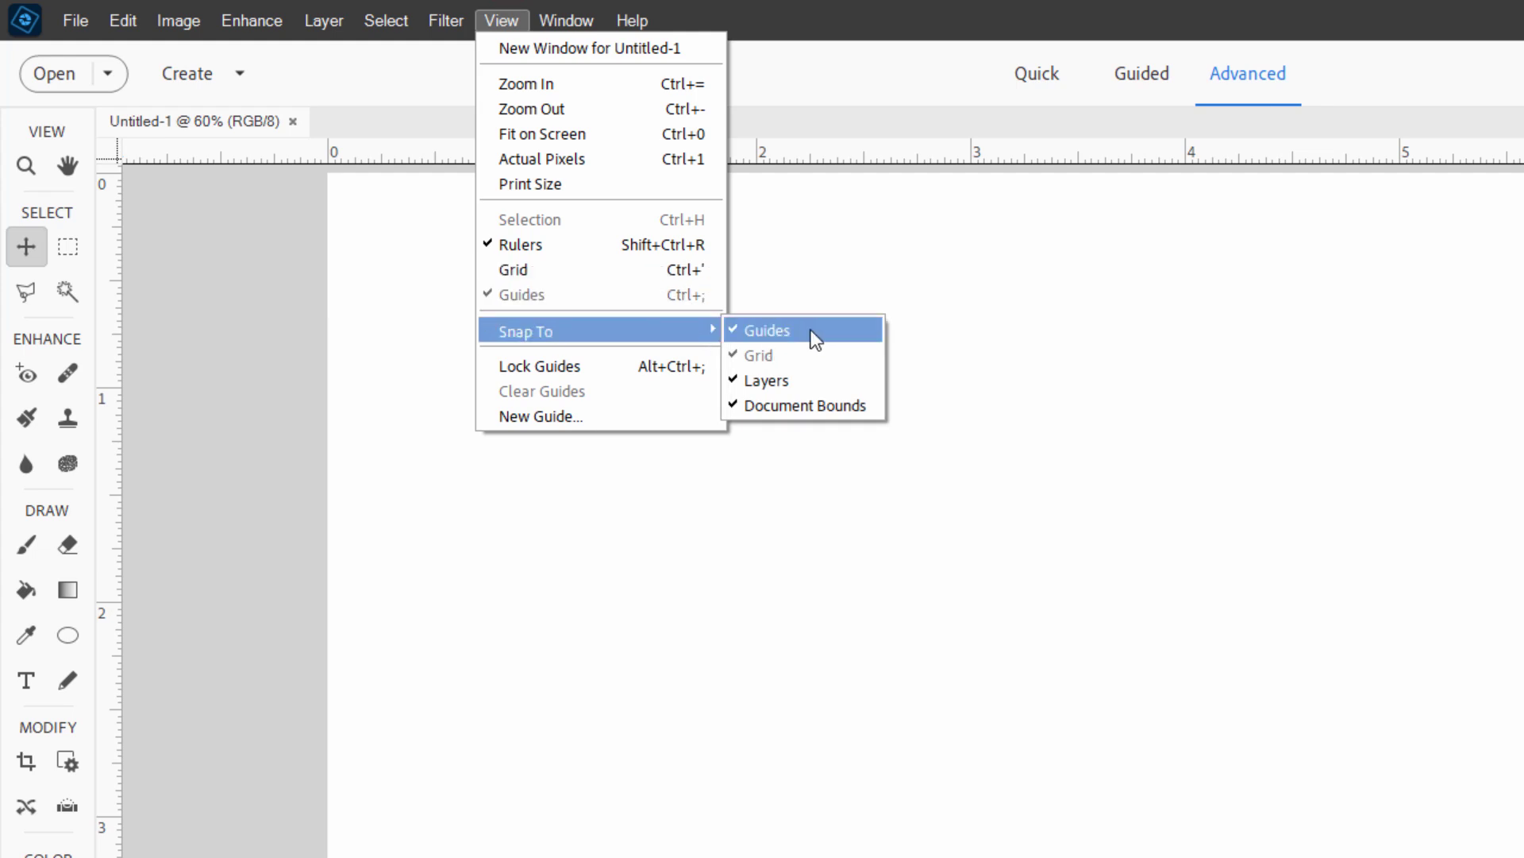
click(250, 242)
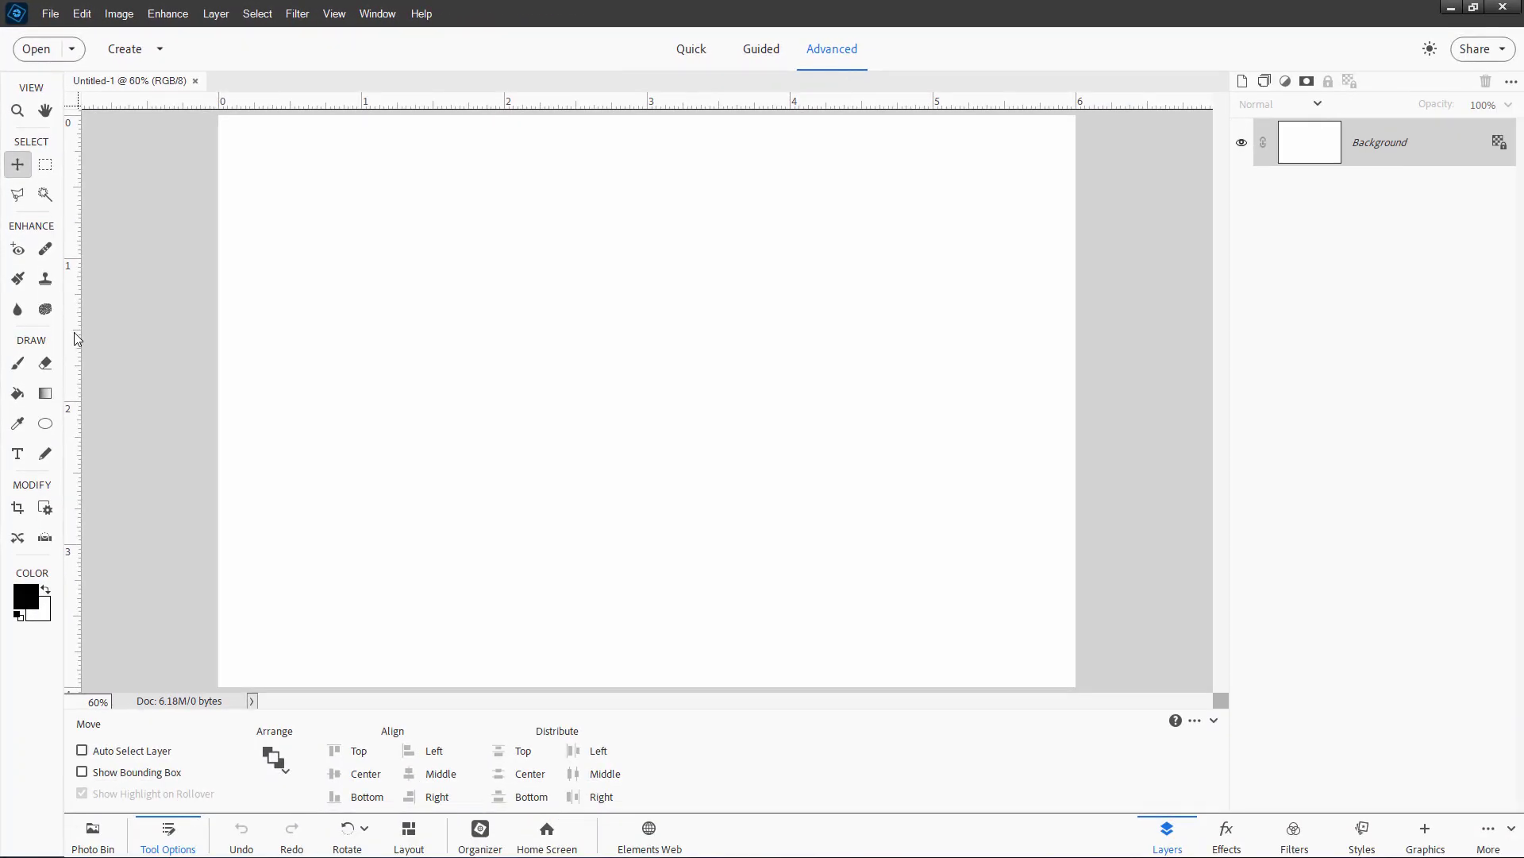
- Add a vertical guide at 3 inches and a horizontal guide at 2 inches to mark the page centre
drag(71, 337, 648, 360)
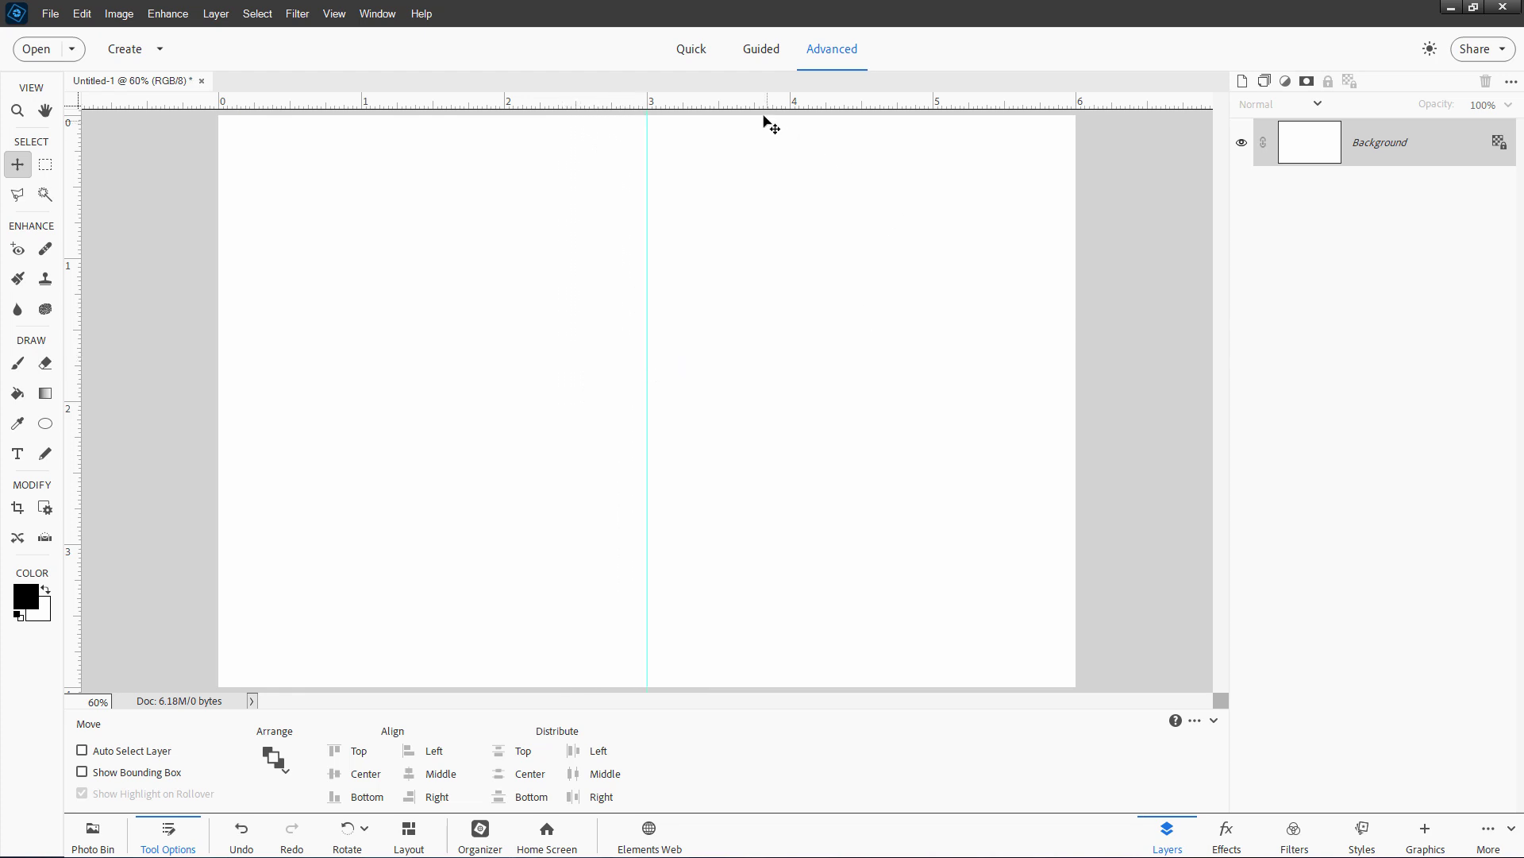
drag(752, 108, 753, 399)
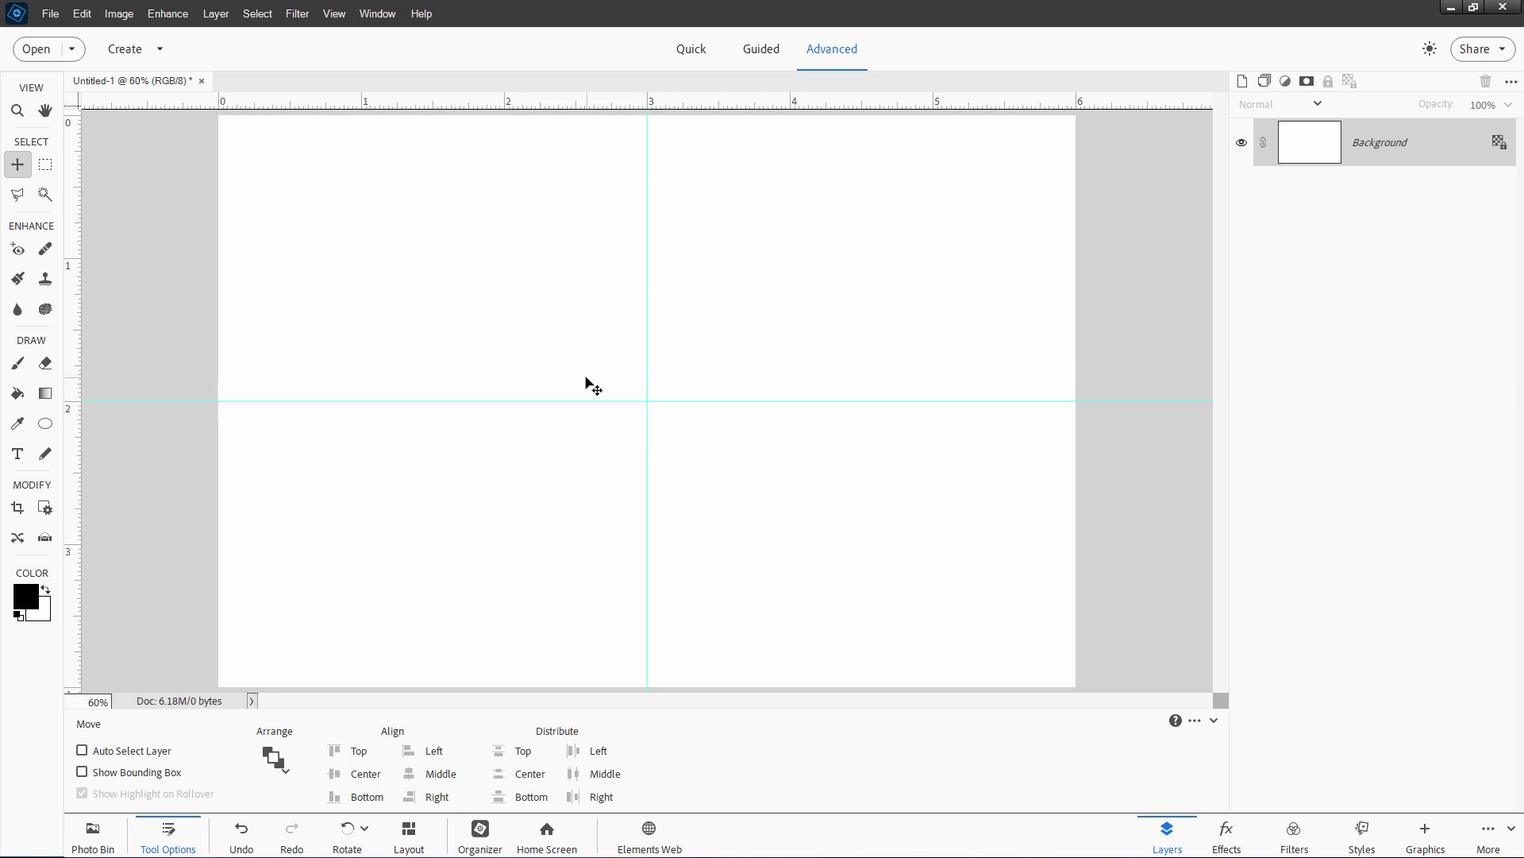
- Choose the Ellipse shape and set its constraint to Fixed Size, drawn from center
click(45, 424)
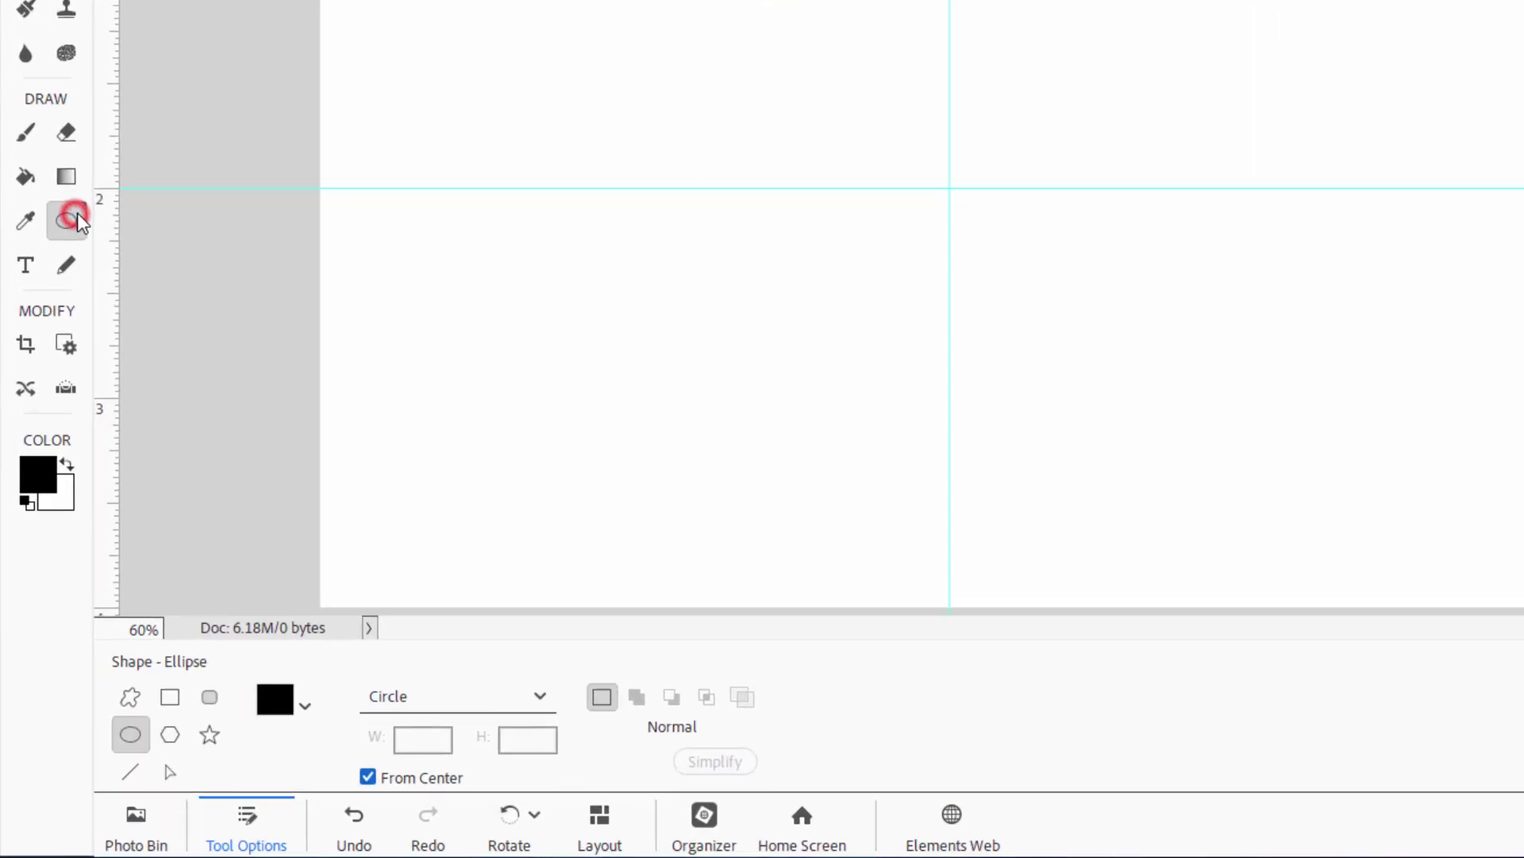
click(174, 693)
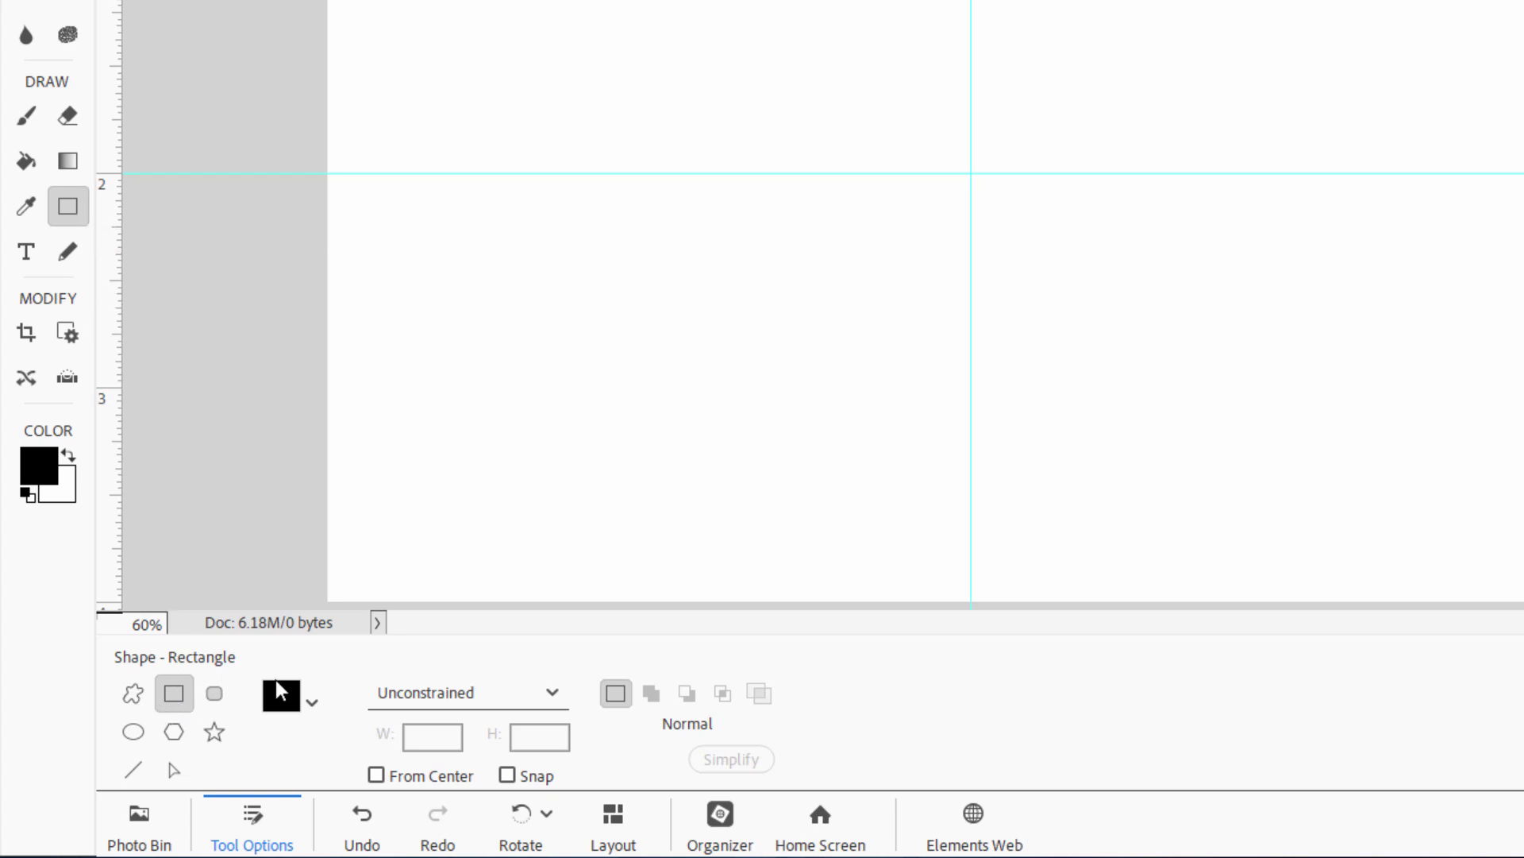
click(135, 733)
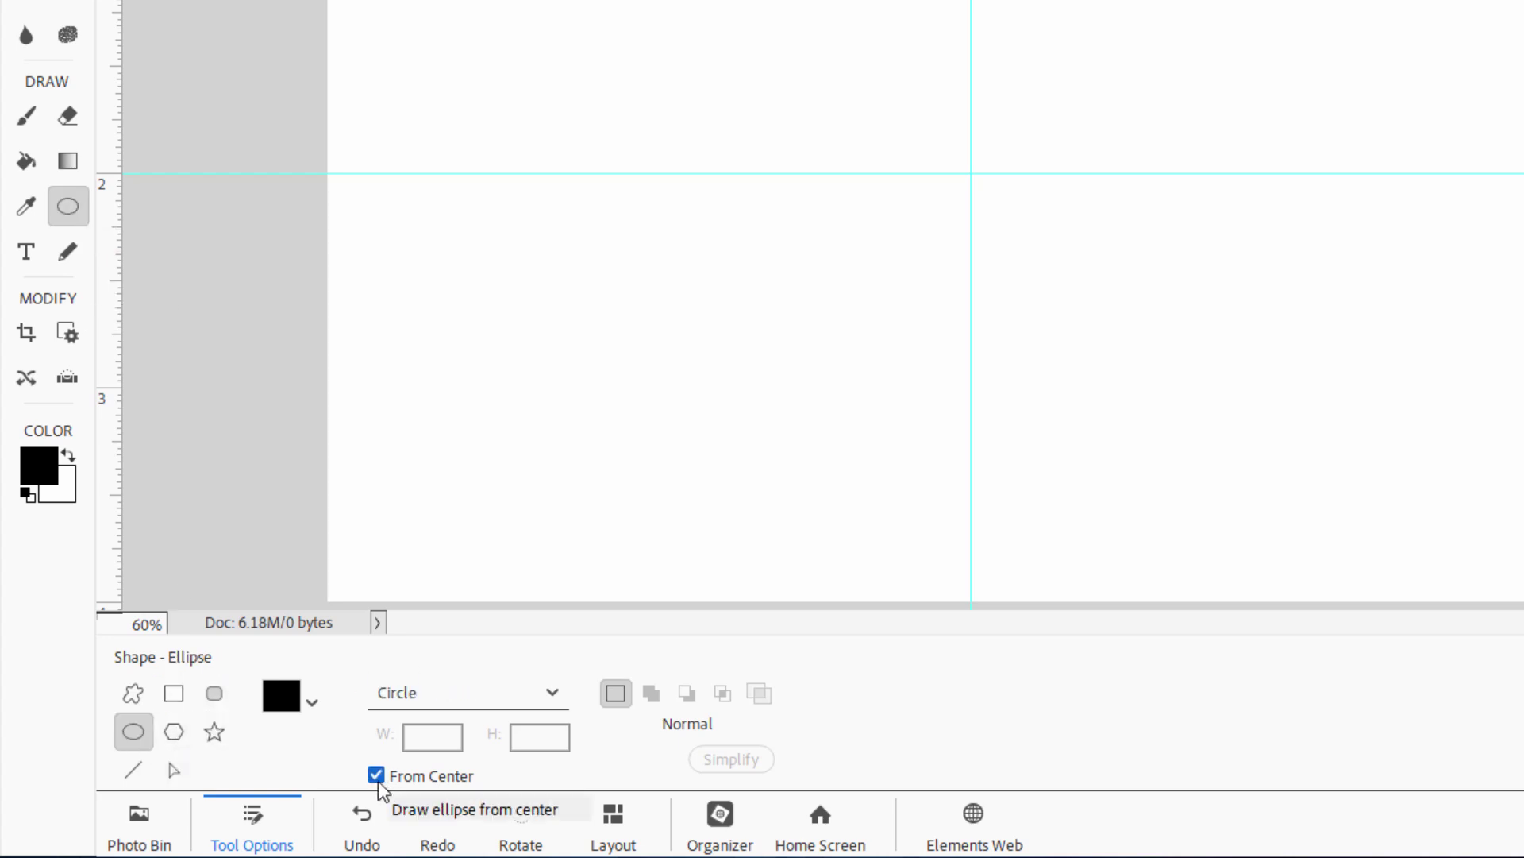
click(554, 691)
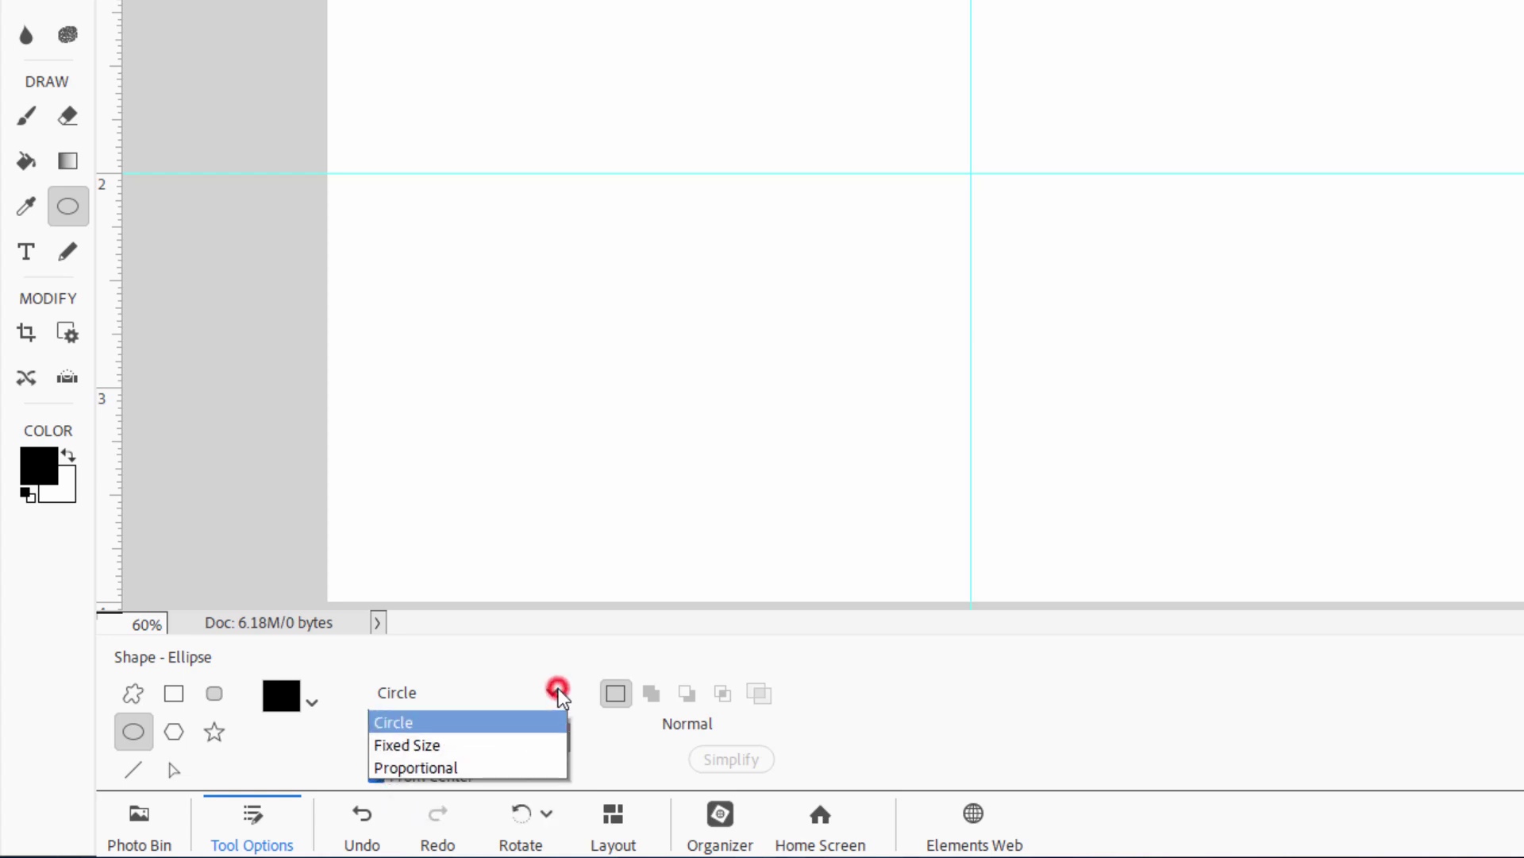
click(440, 774)
- Set the ellipse width and height to 2.4 in and place the black circle centred on the guide intersection
click(445, 737)
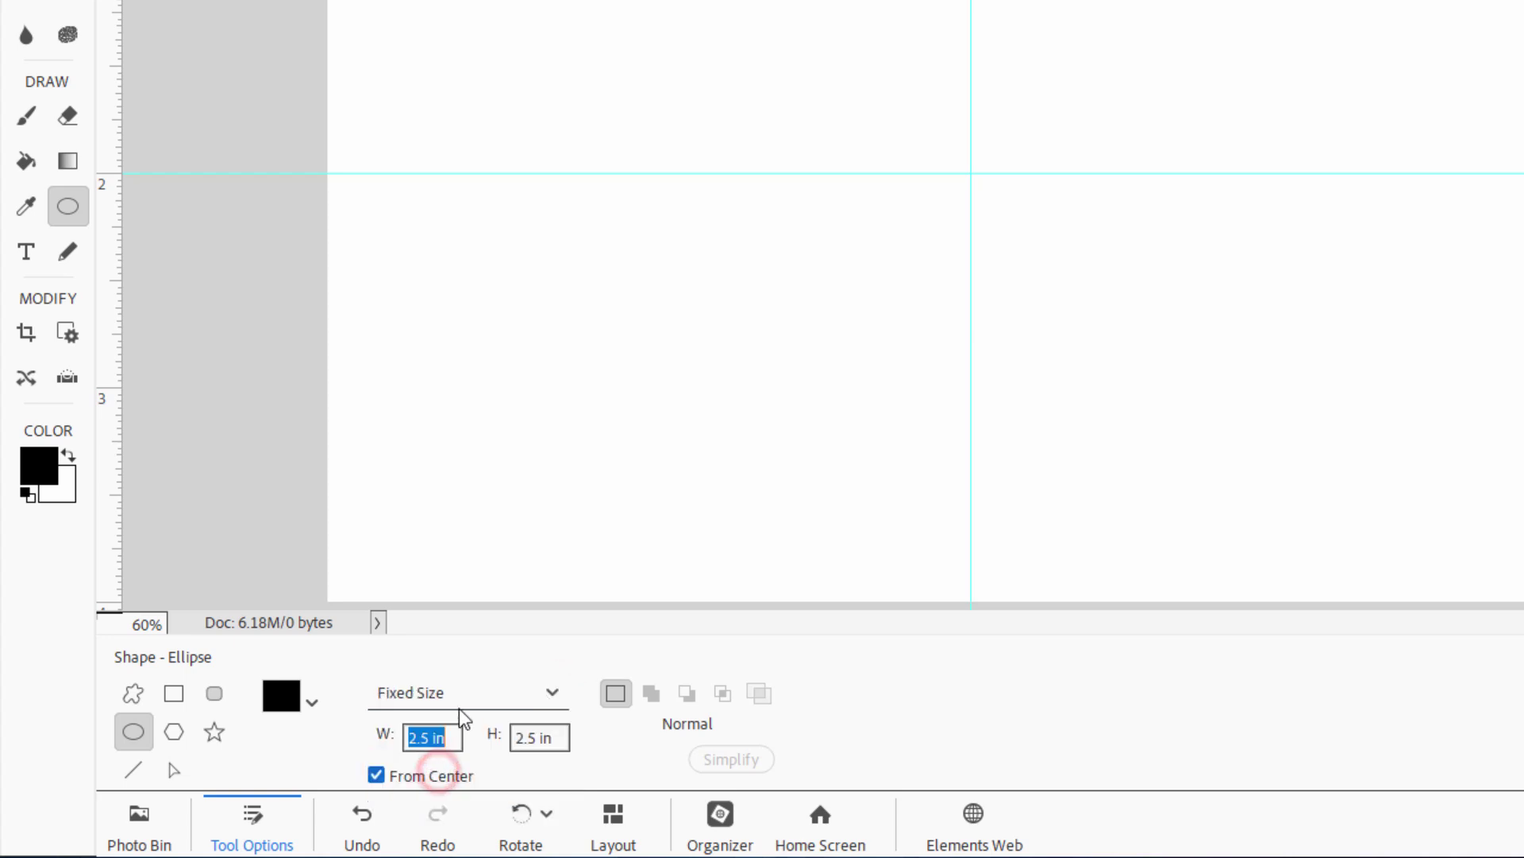
click(449, 736)
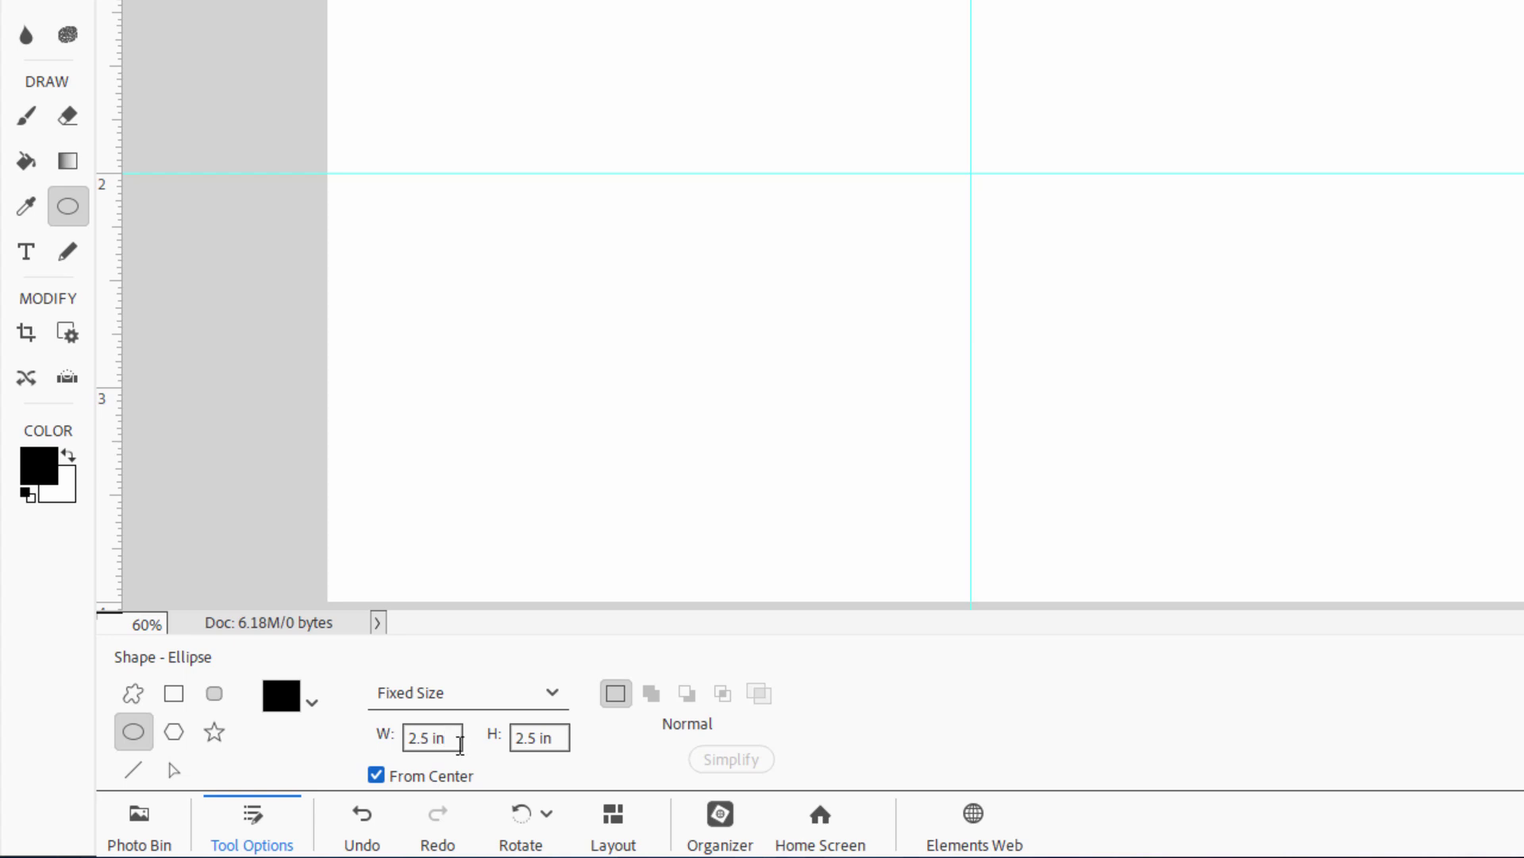
click(431, 737)
key(BackSpace)
text(4)
drag(528, 737, 539, 738)
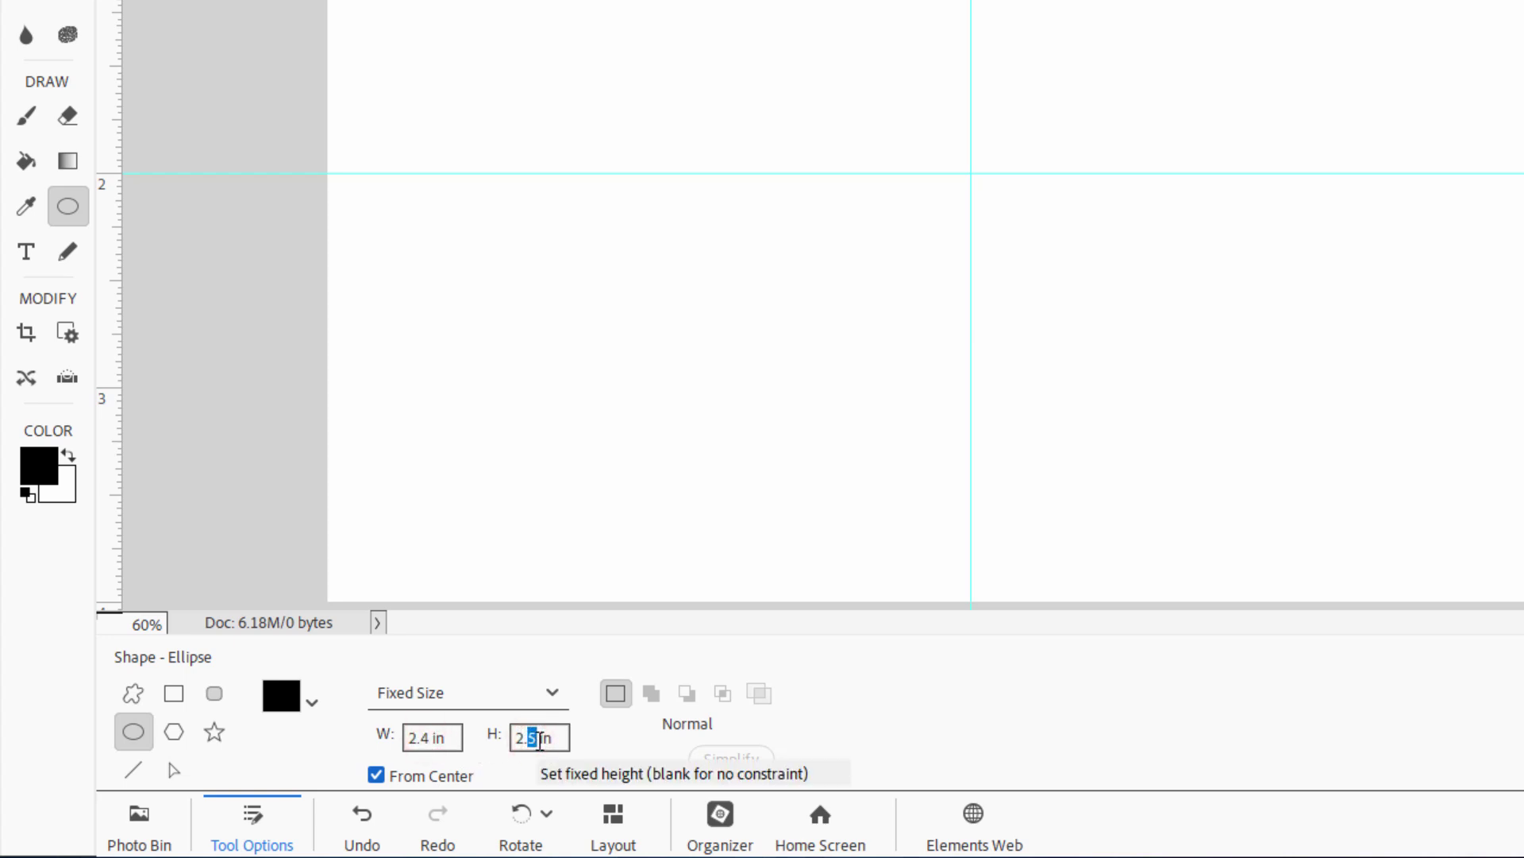
text(4)
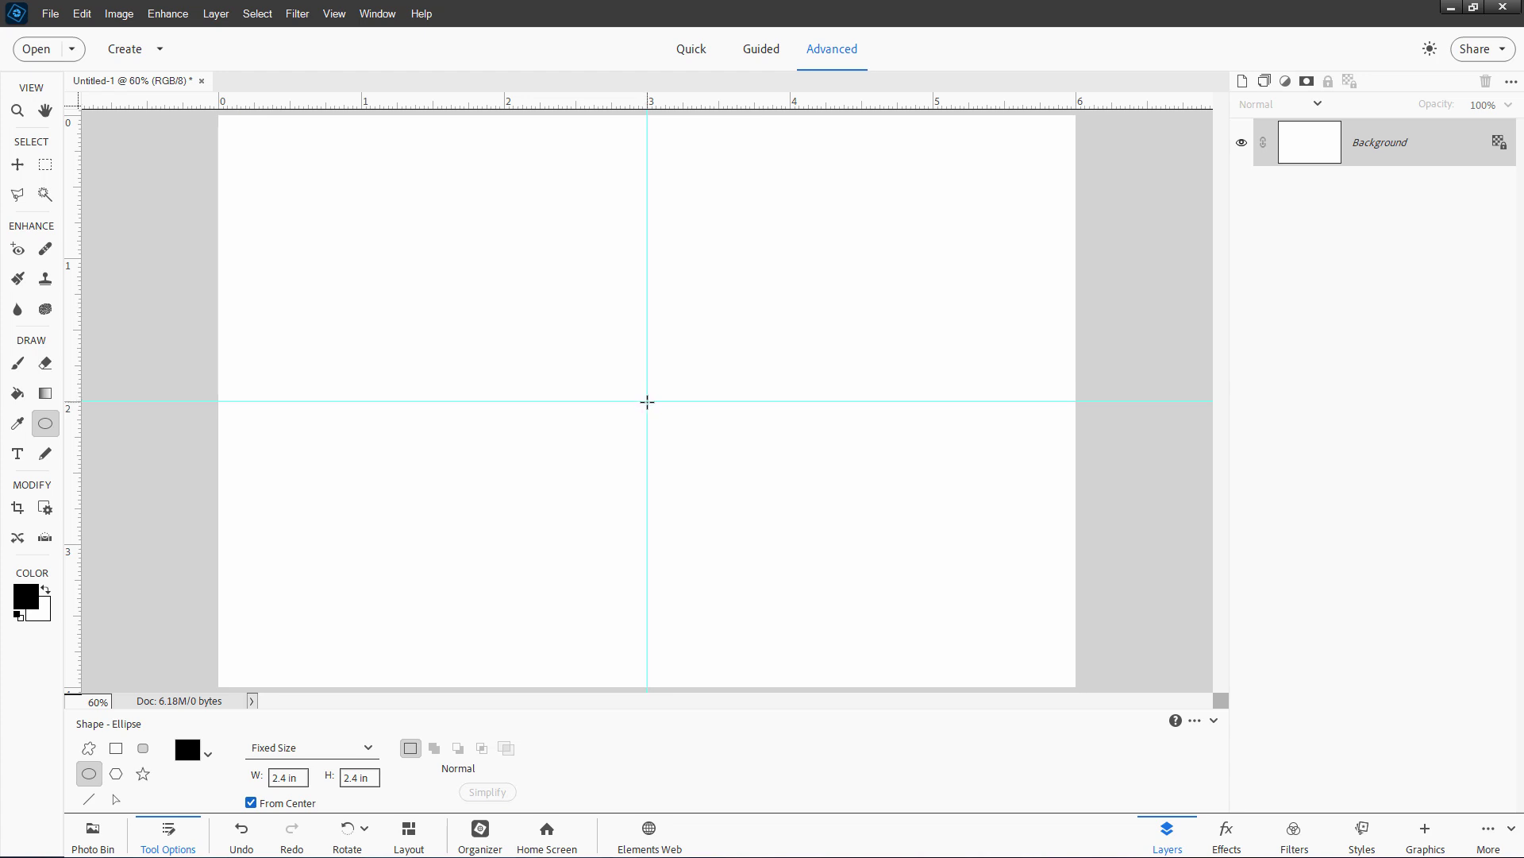
click(647, 401)
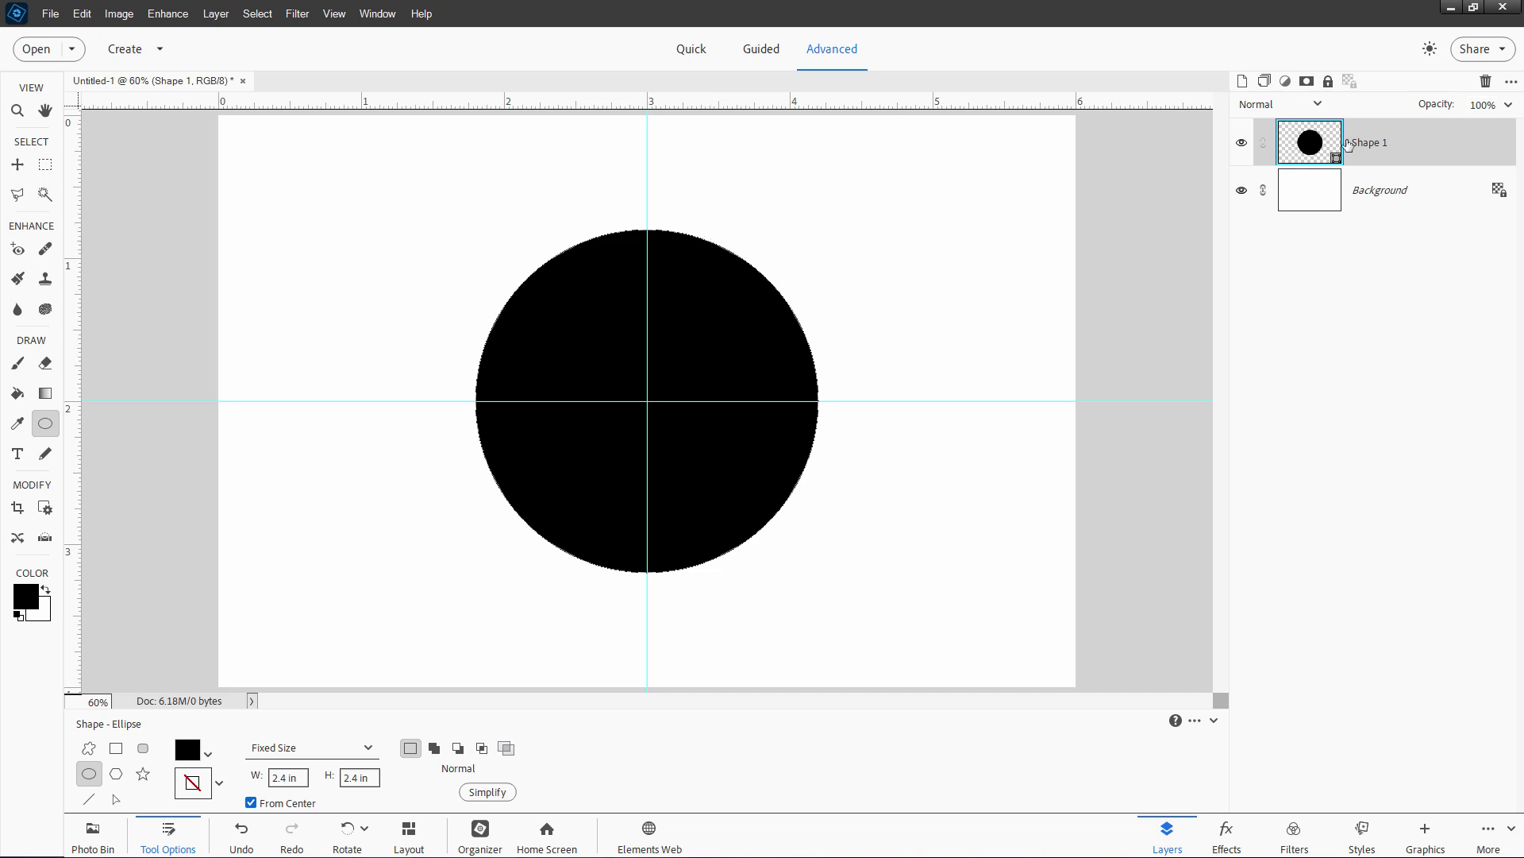
- Add a new blank layer above the black circle and set the shape fill color to 35% Gray
click(1243, 82)
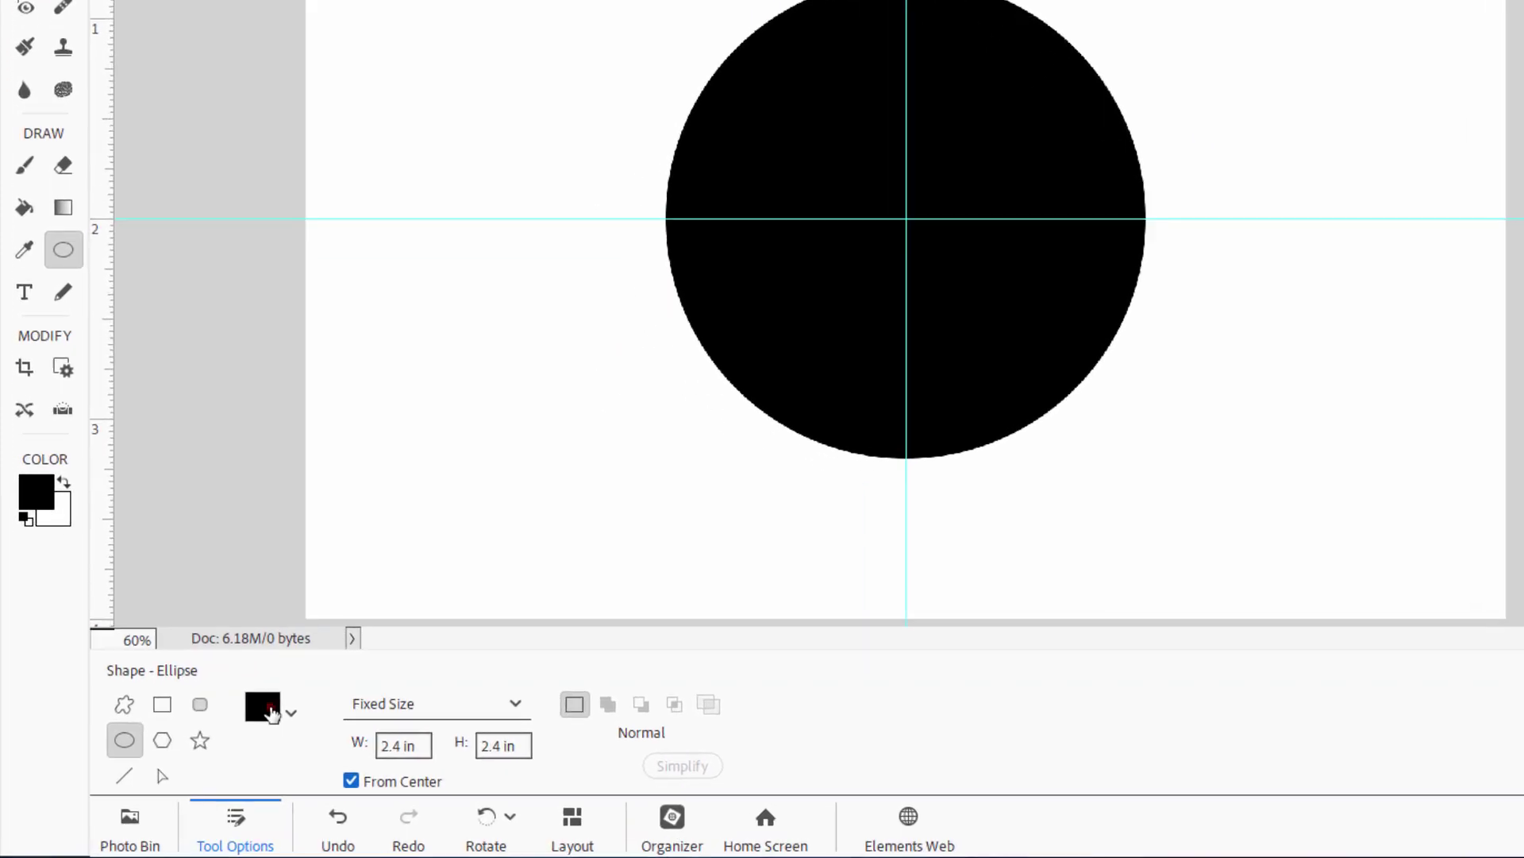
click(271, 713)
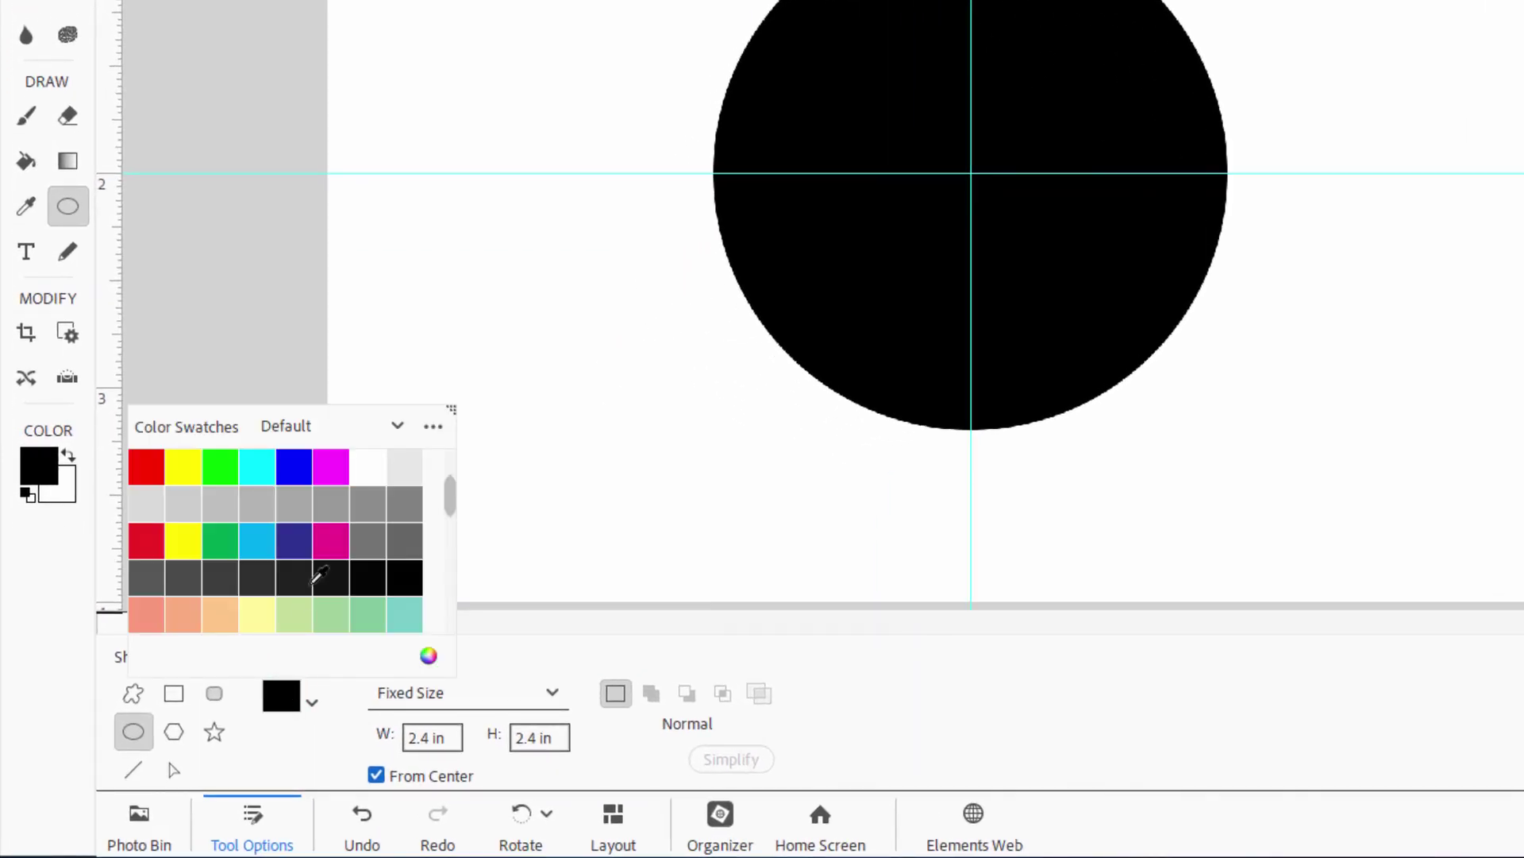
click(295, 501)
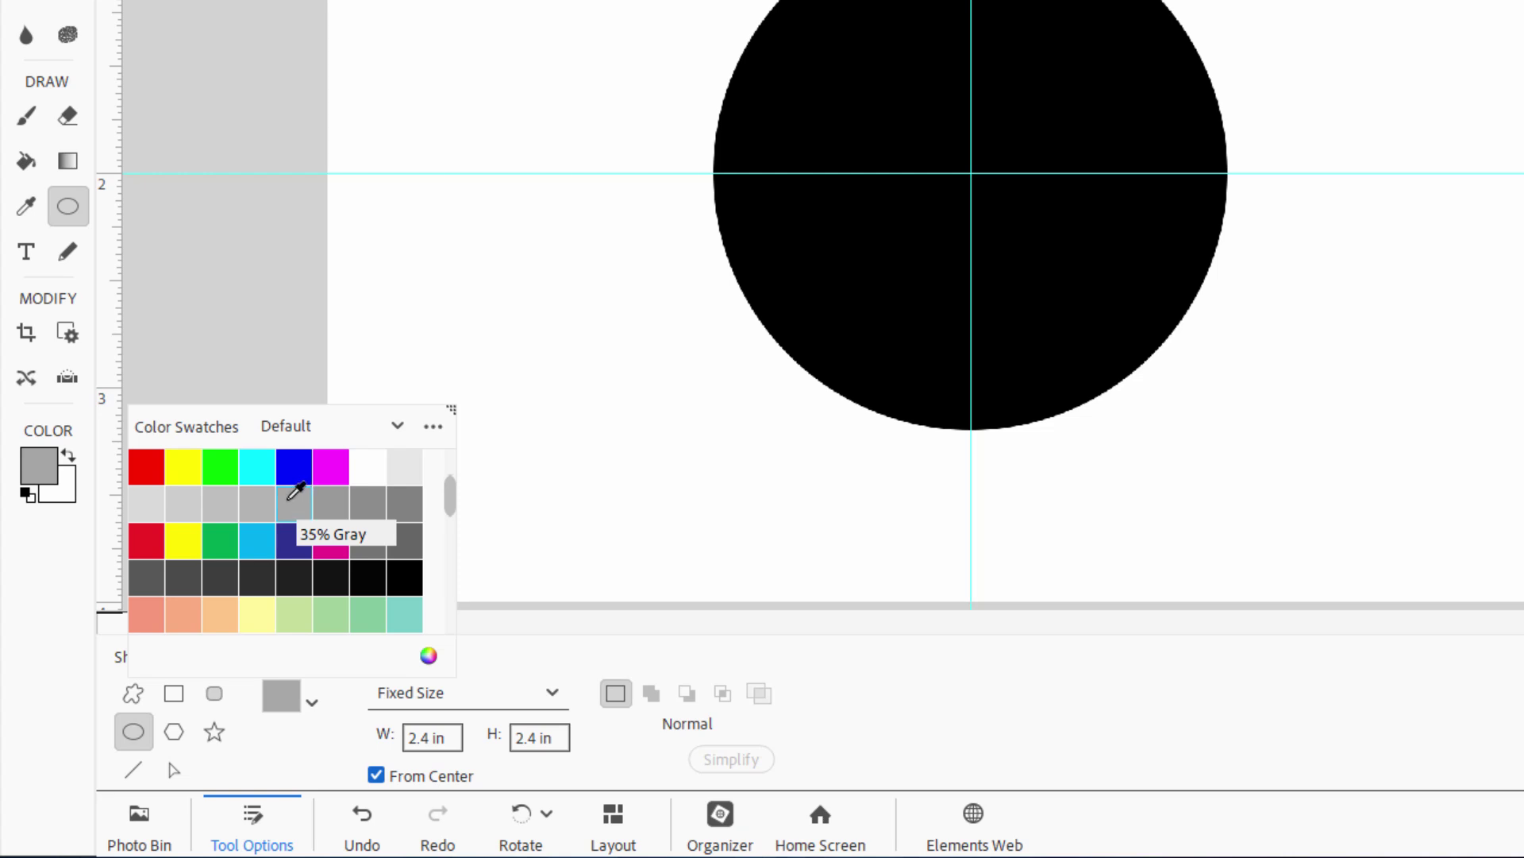
- Set the ellipse width and height to 2.5 in and place the gray circle centred on the guide intersection
click(433, 737)
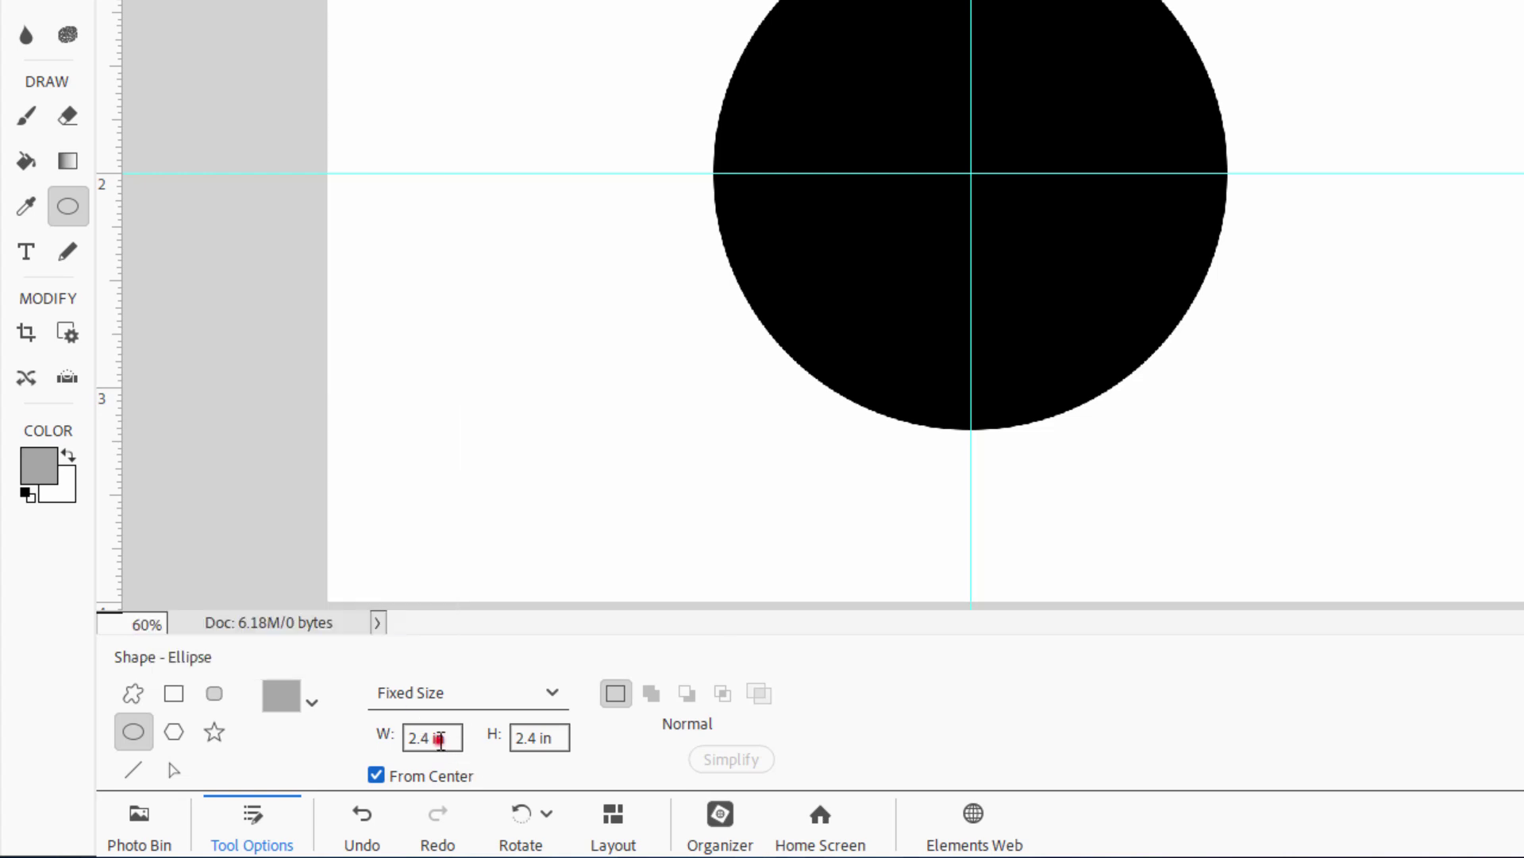
click(428, 738)
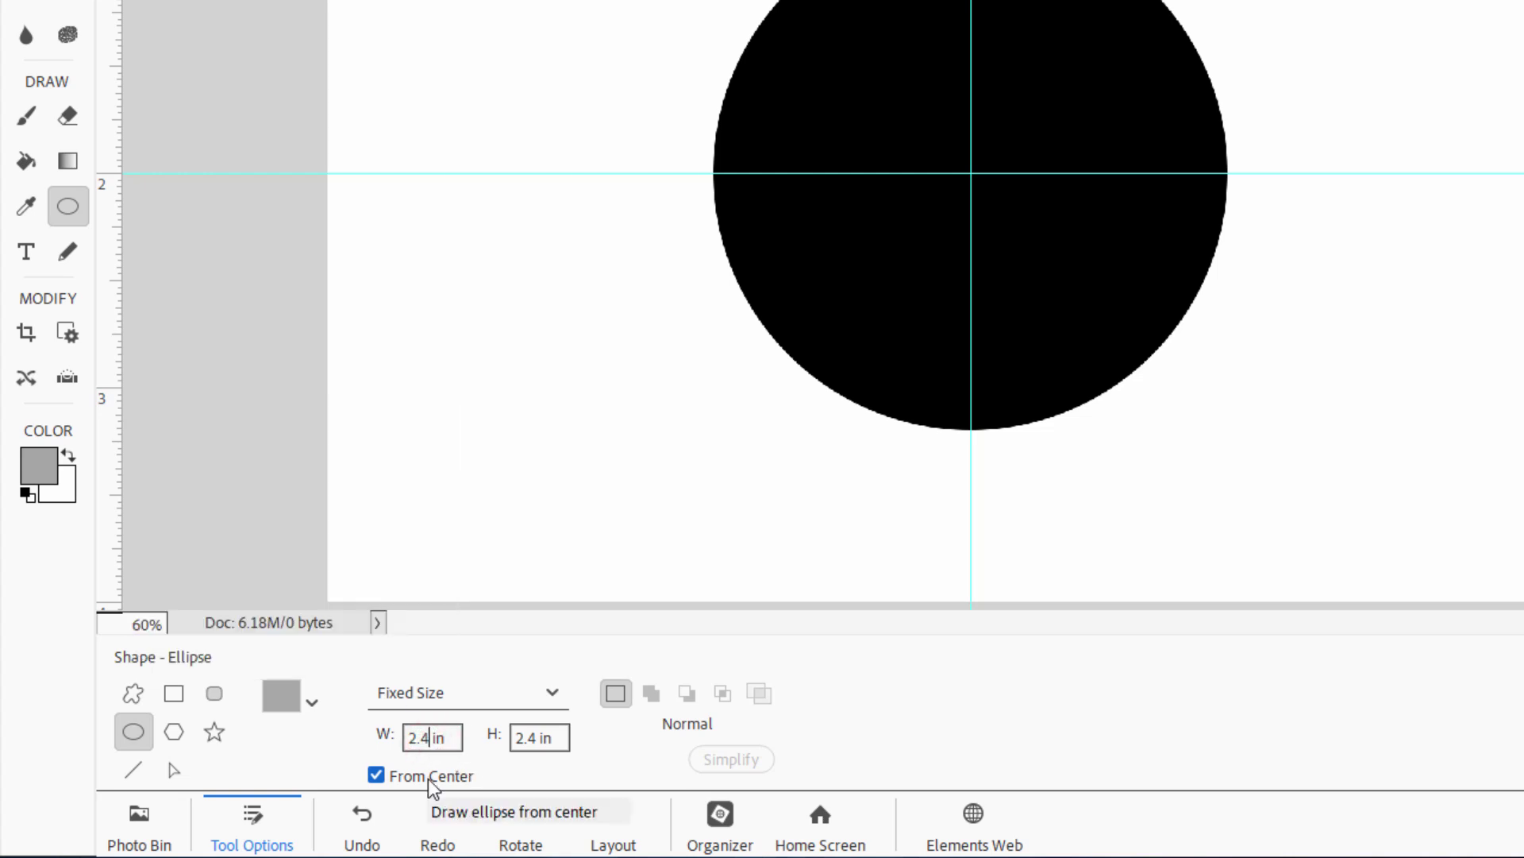
key(BackSpace)
text(5)
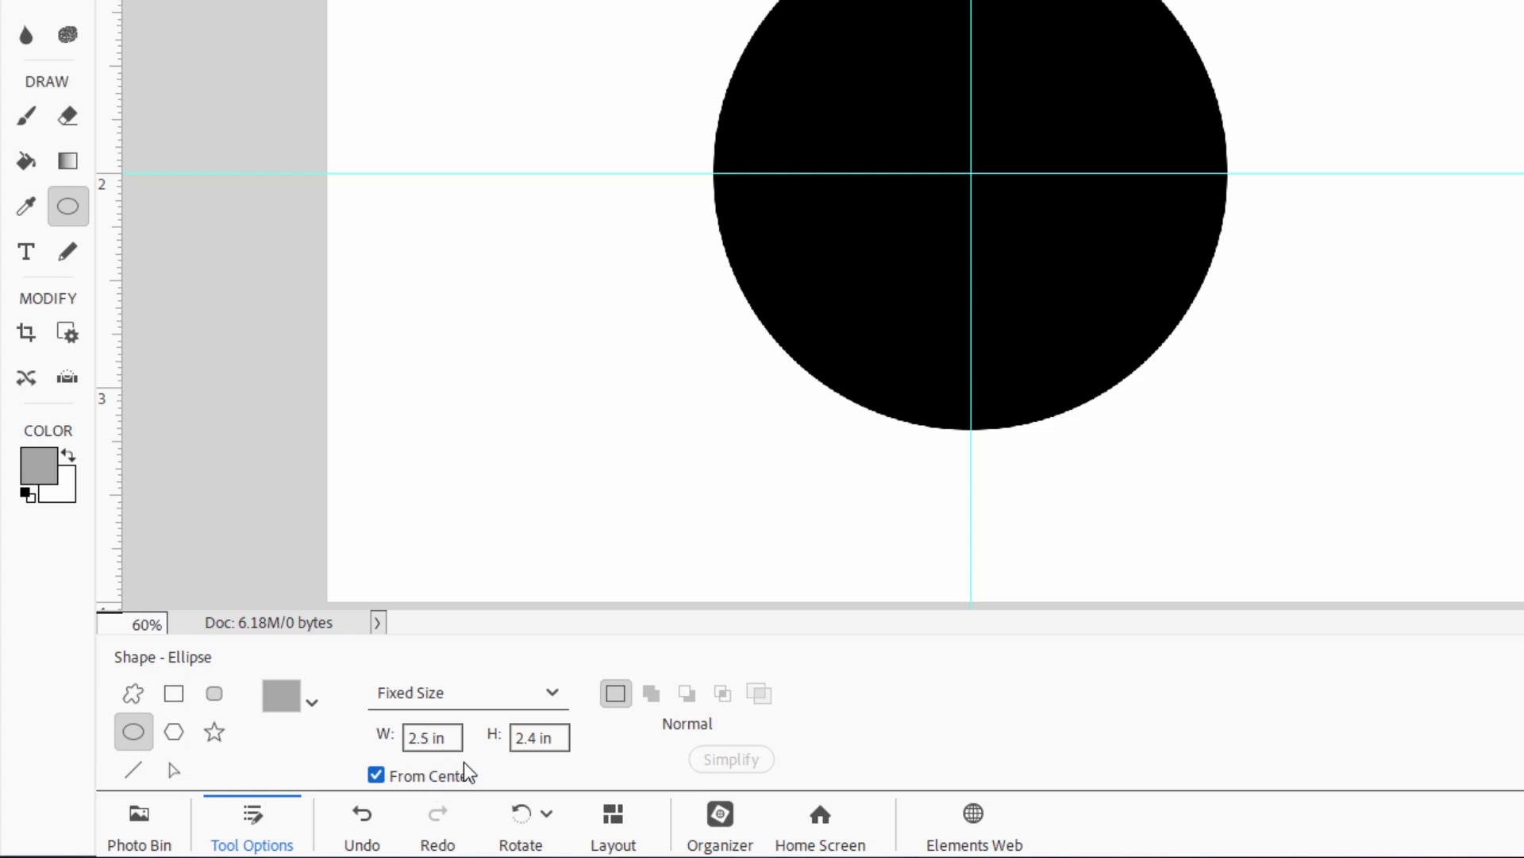
click(537, 738)
key(BackSpace)
text(5)
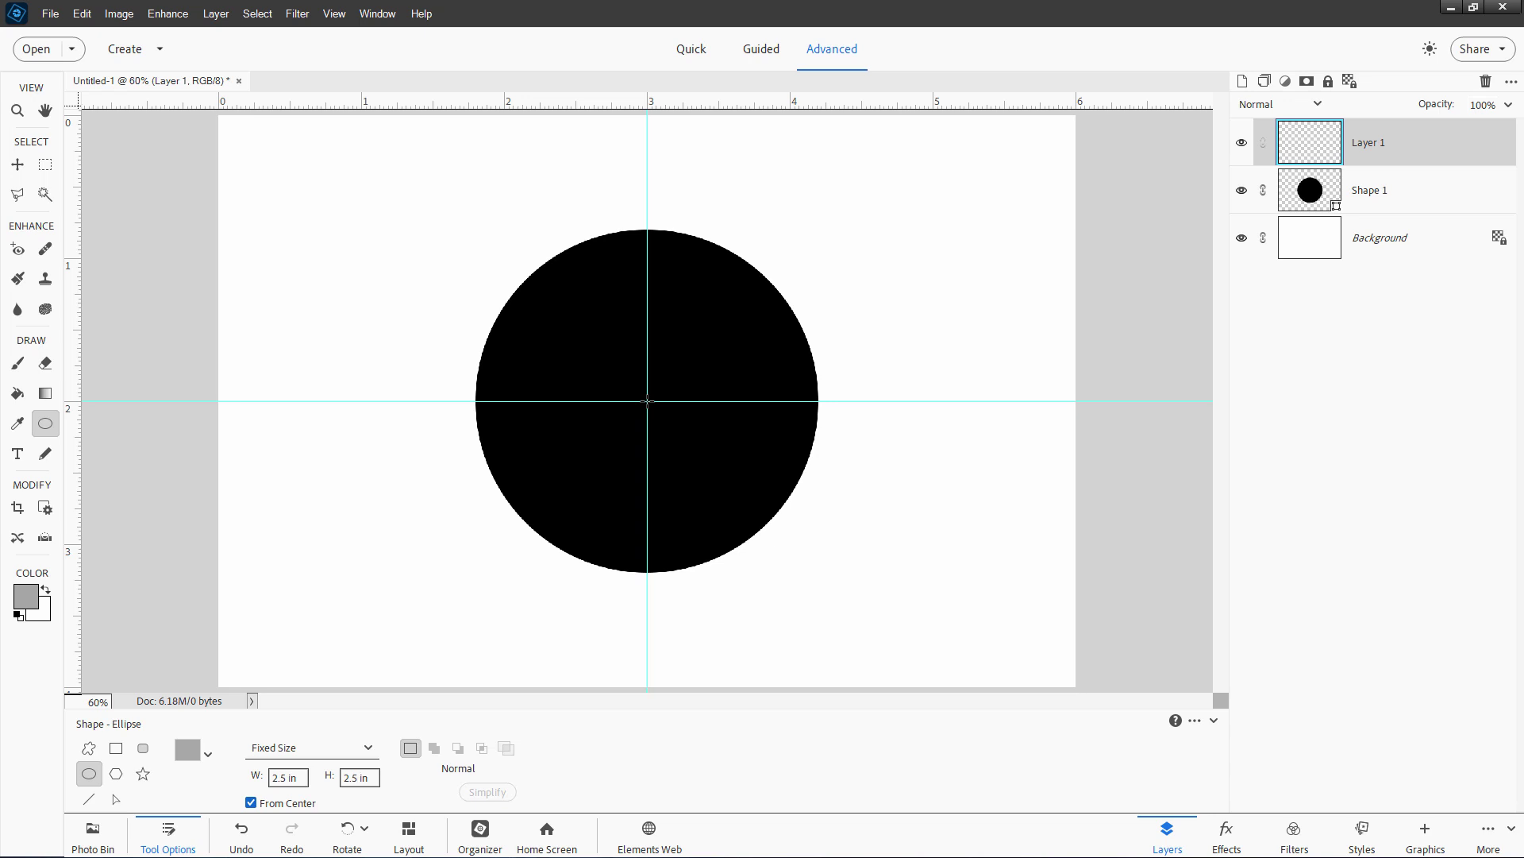
click(648, 401)
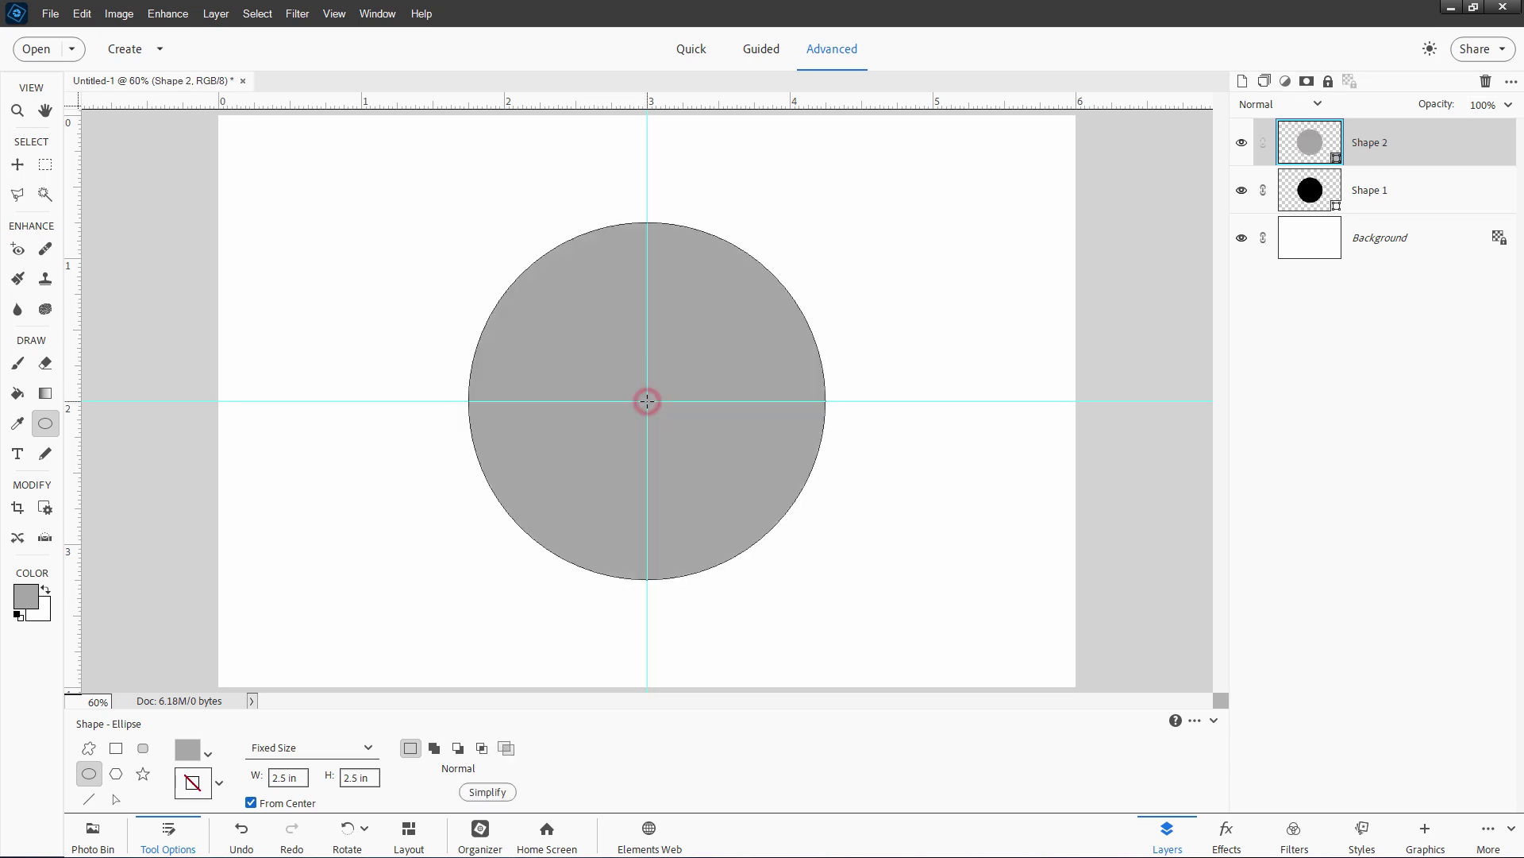
- Lower the gray circle's opacity to check its alignment with the black circle beneath, and restore it to 100%
click(1508, 104)
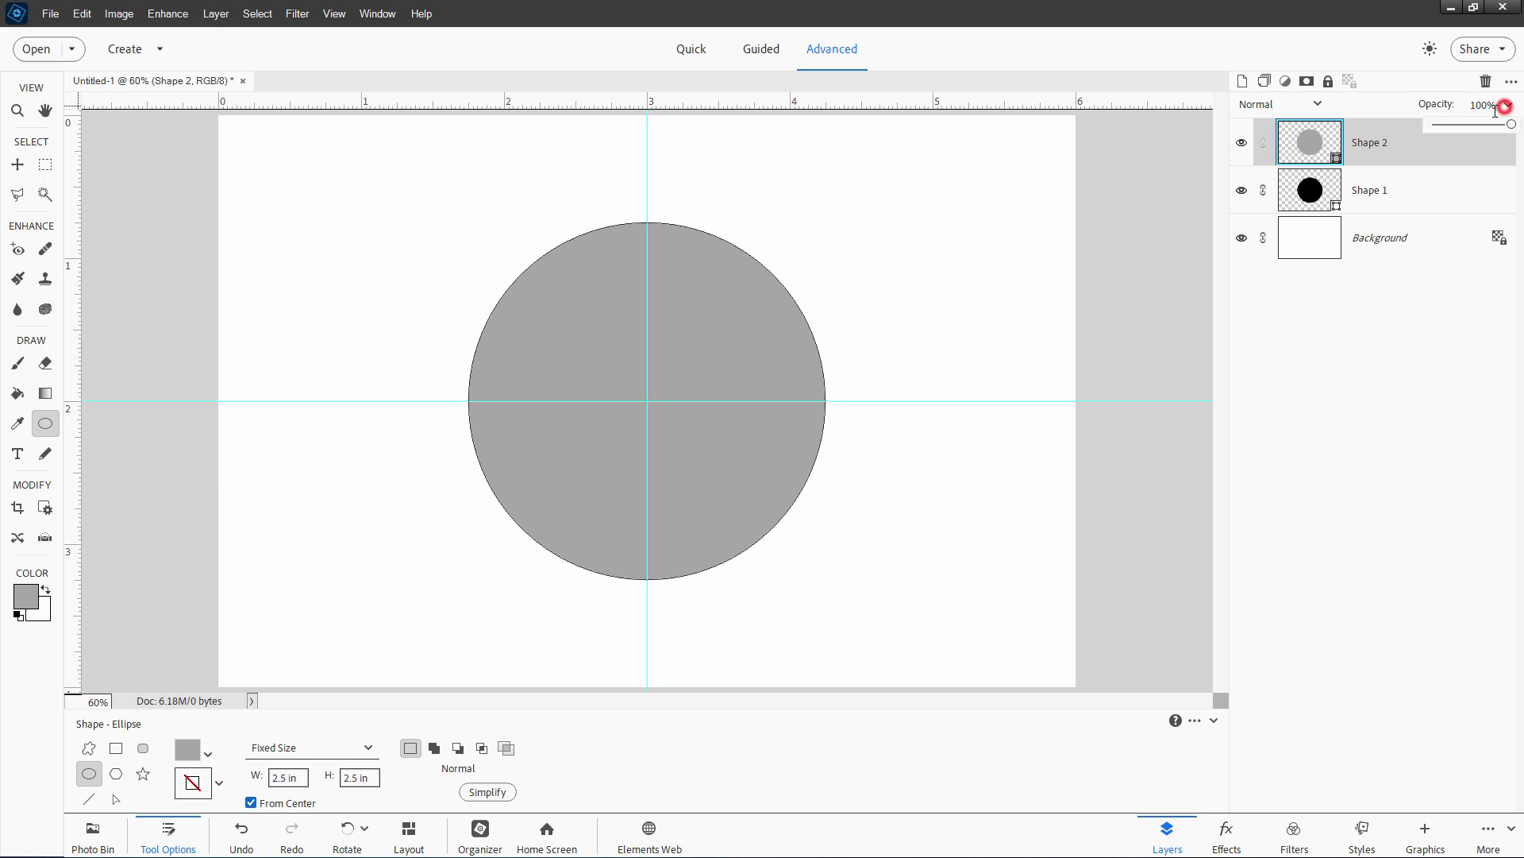
drag(1507, 124, 1473, 125)
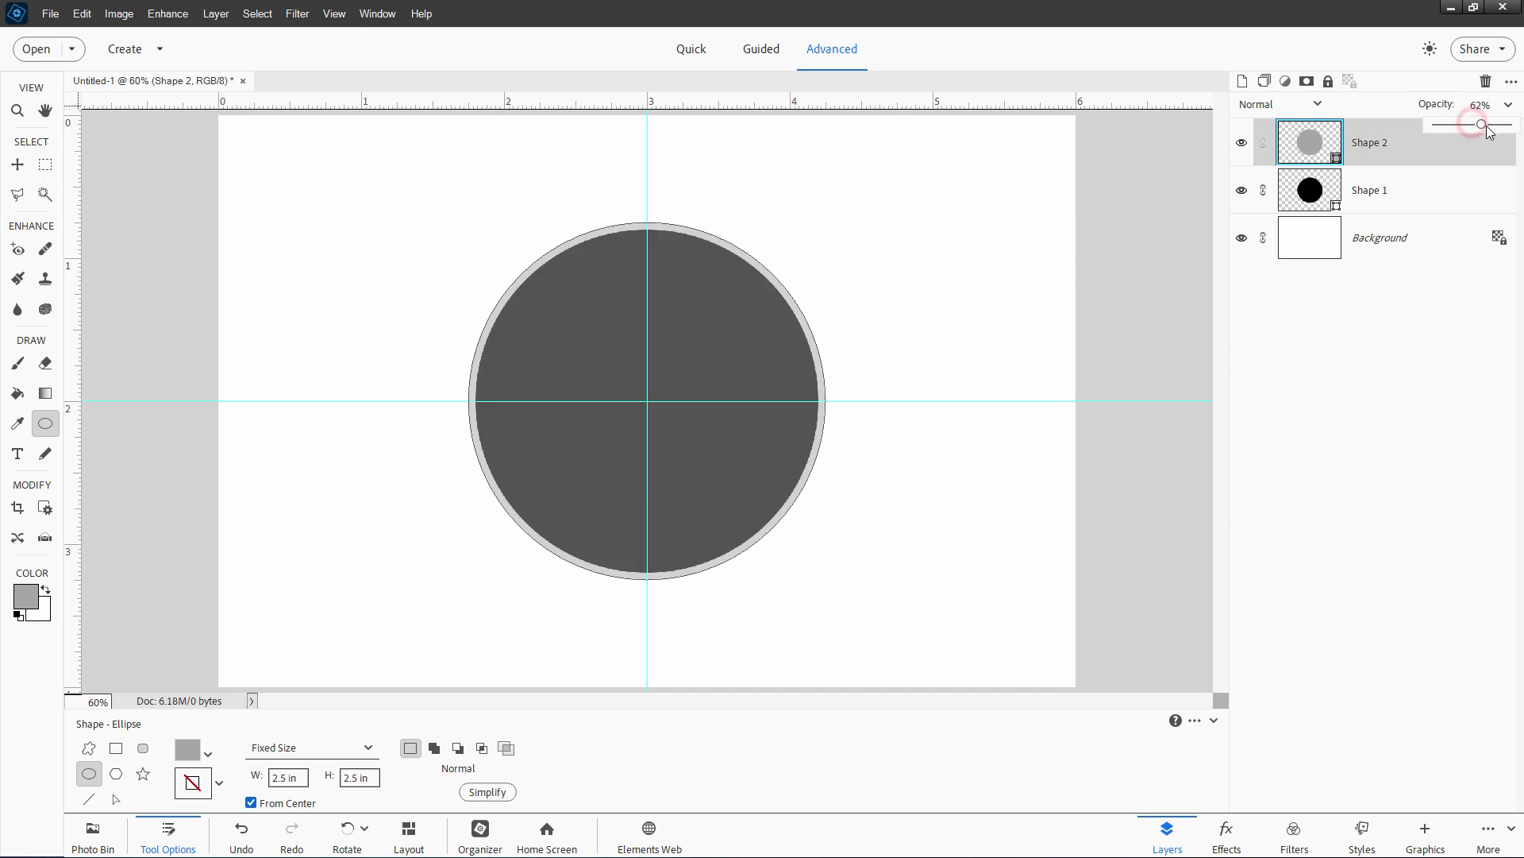
drag(1474, 125, 1512, 124)
click(1508, 106)
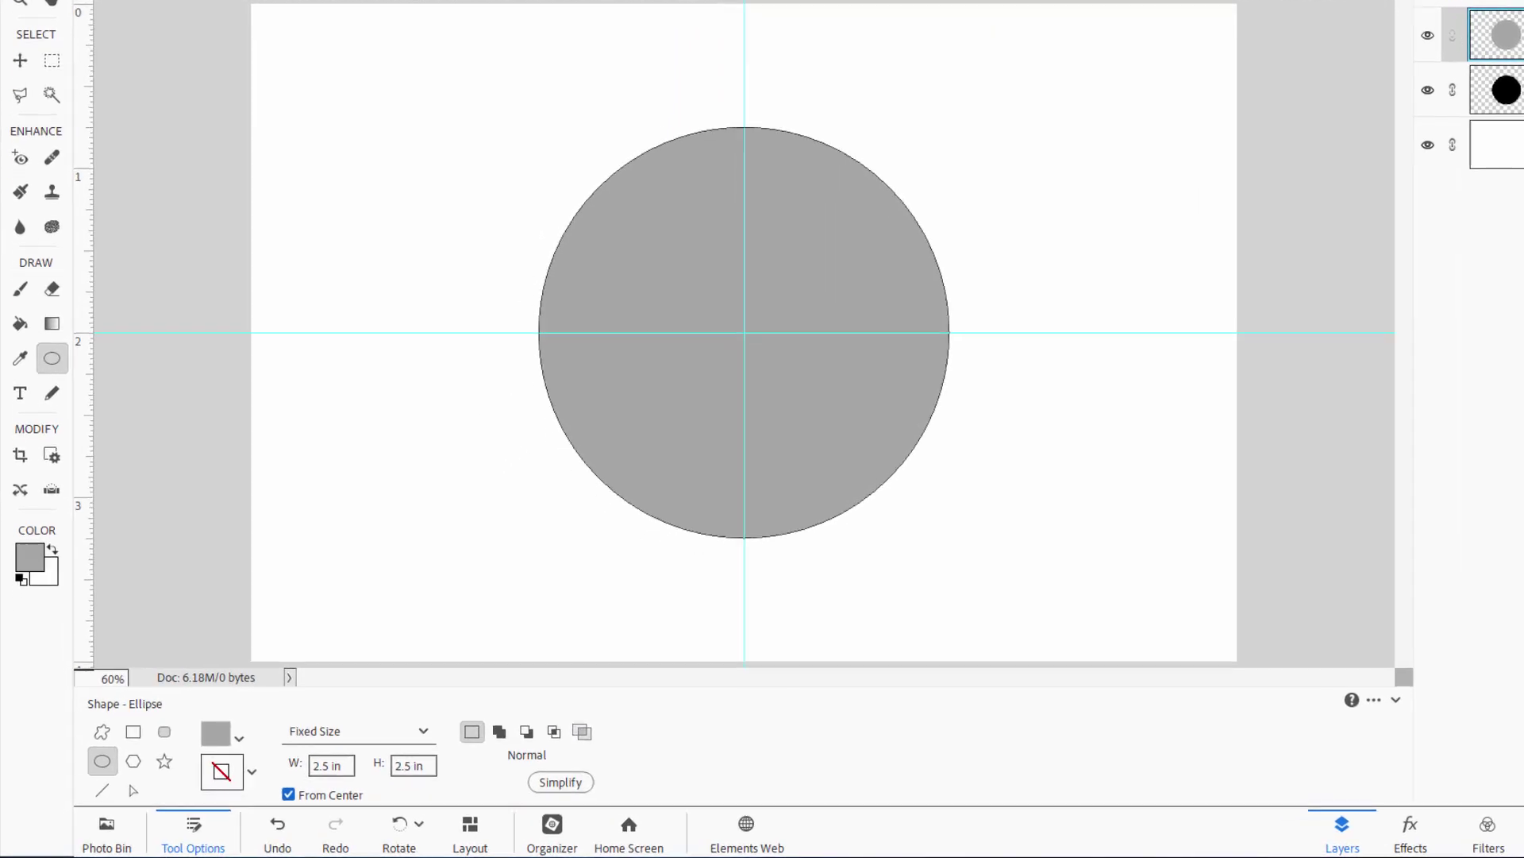
- Set up the horizontal Type tool with Arial Bold at 18 pt, CMYK Cyan color and center alignment
click(26, 251)
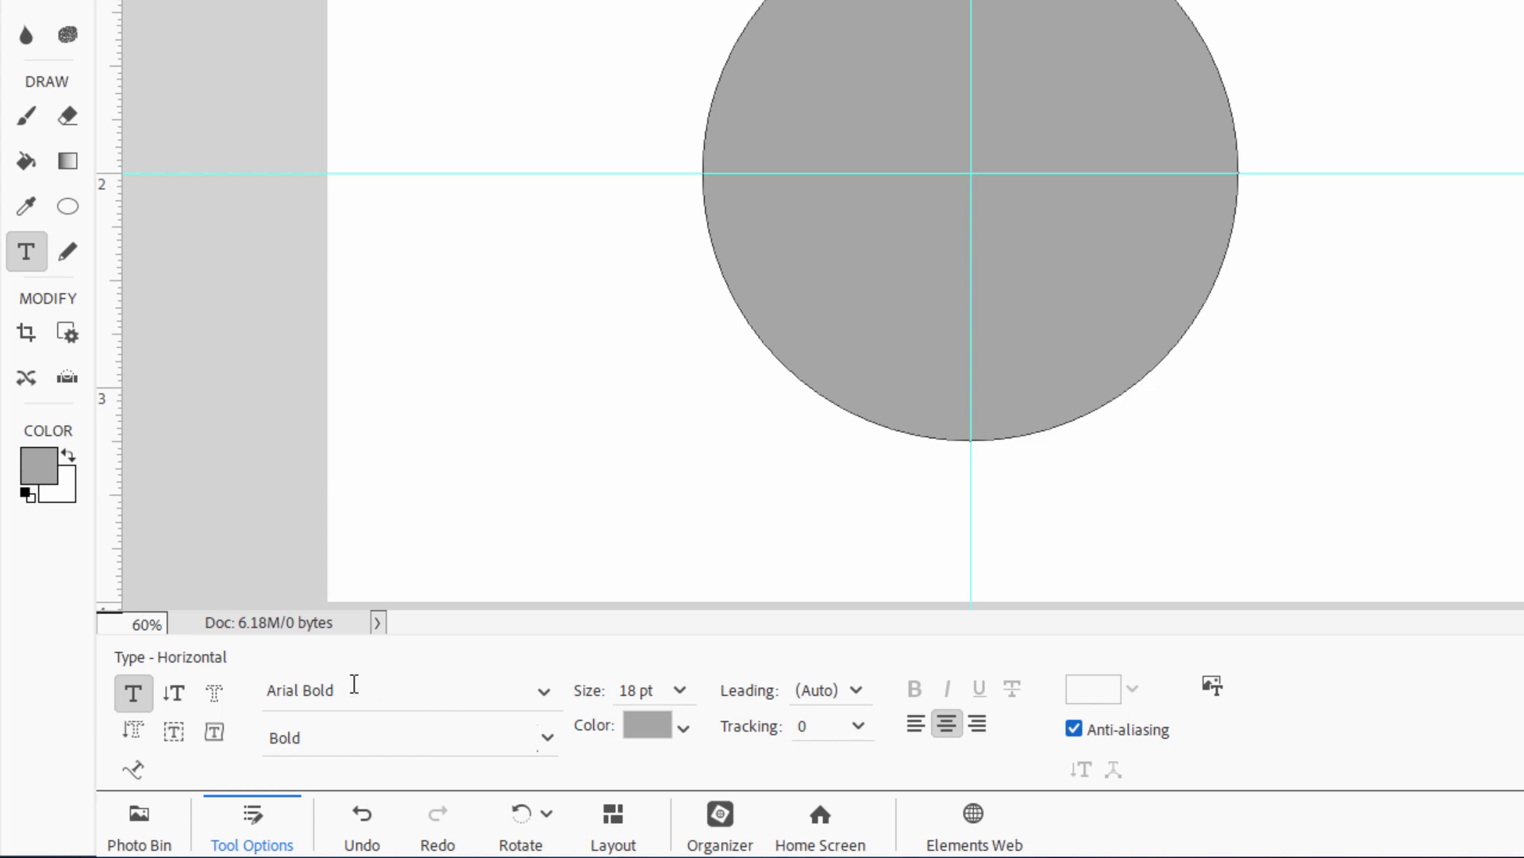
click(543, 690)
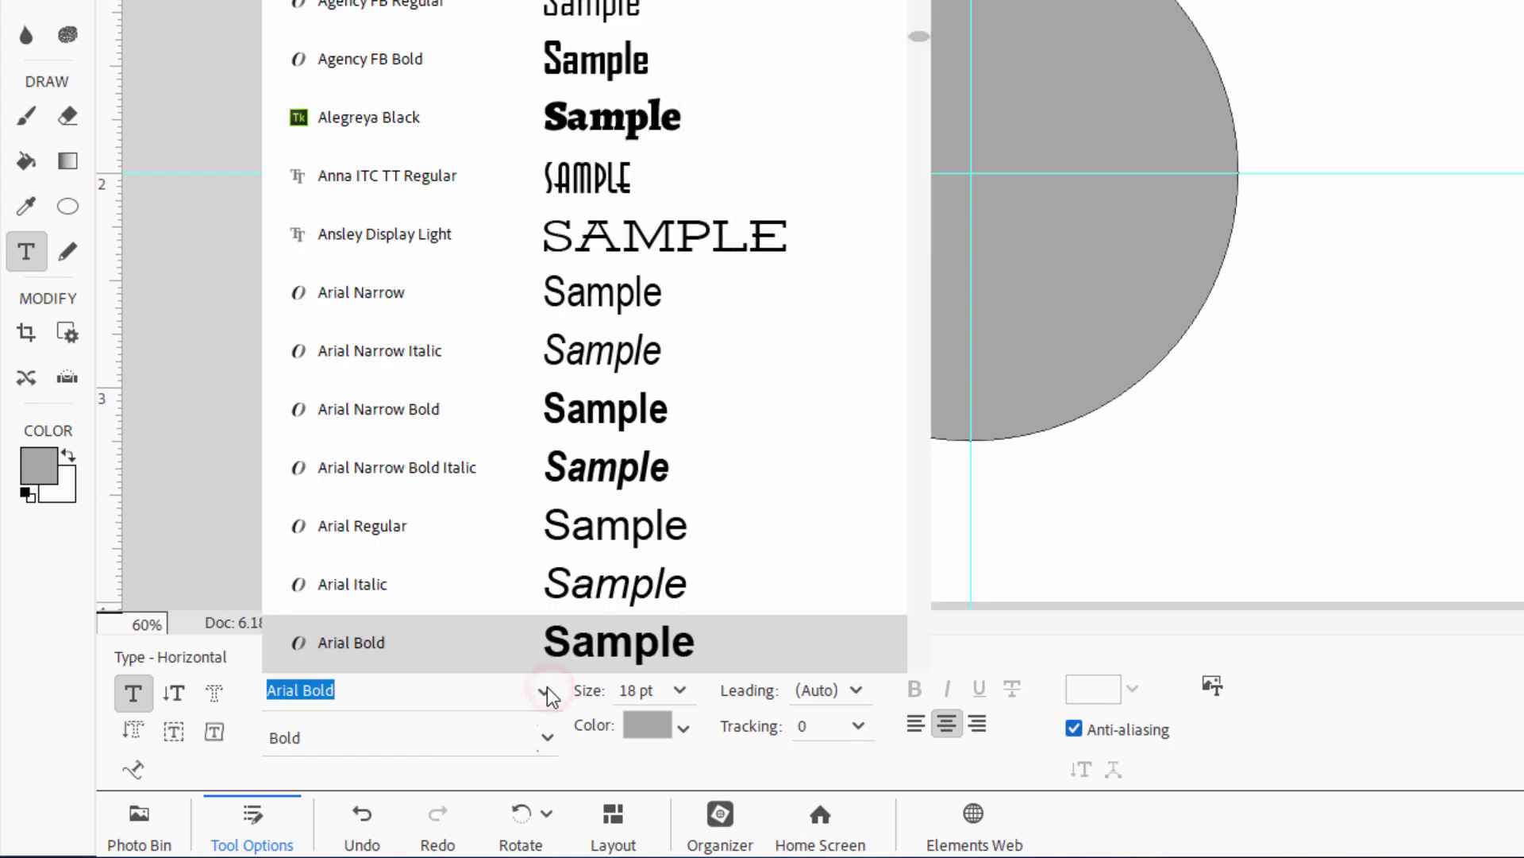
click(432, 737)
click(680, 690)
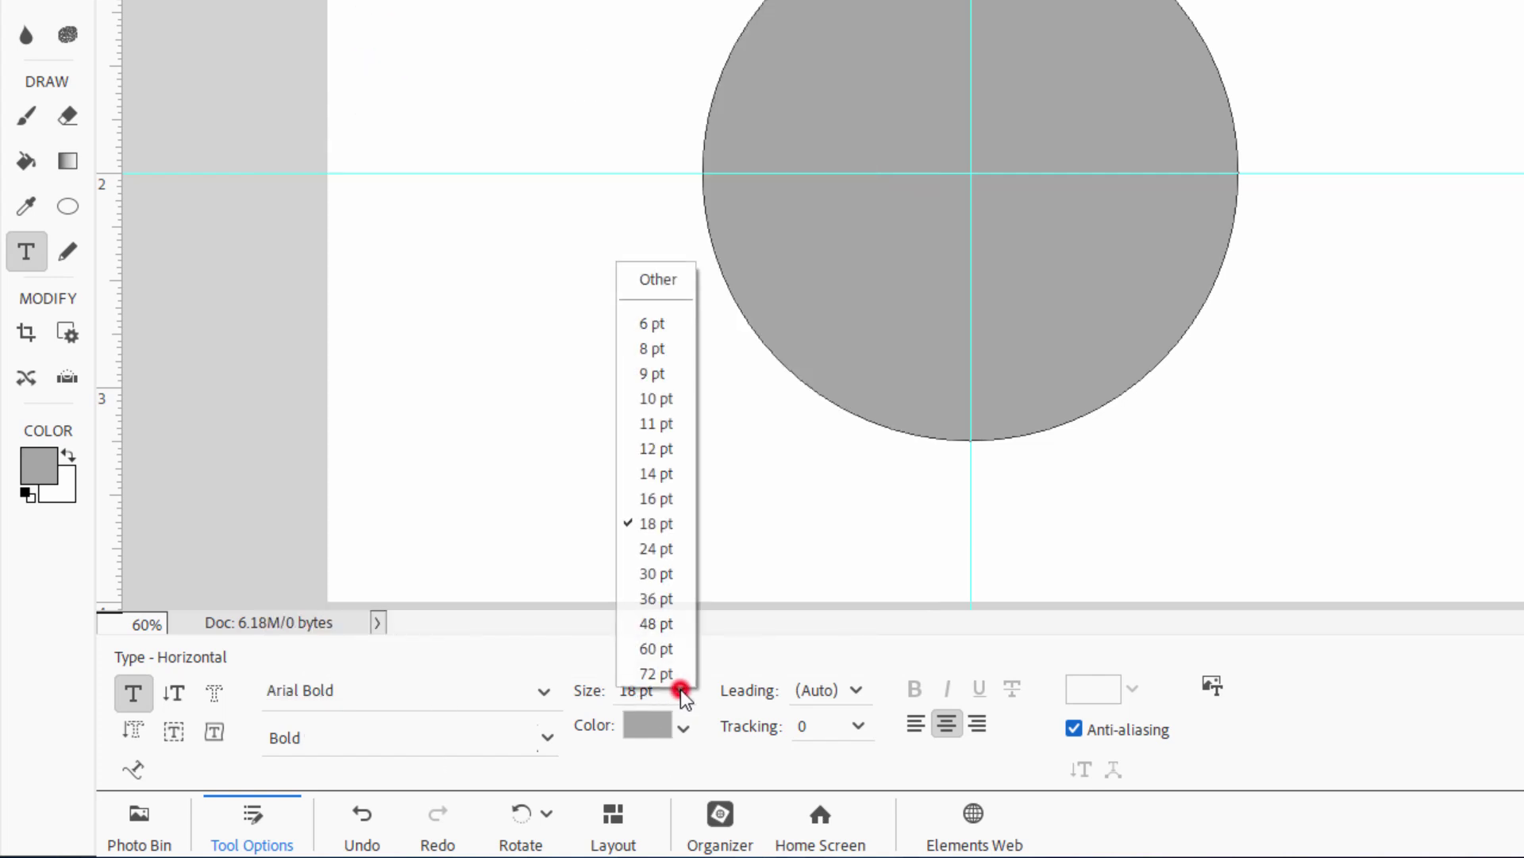
click(669, 757)
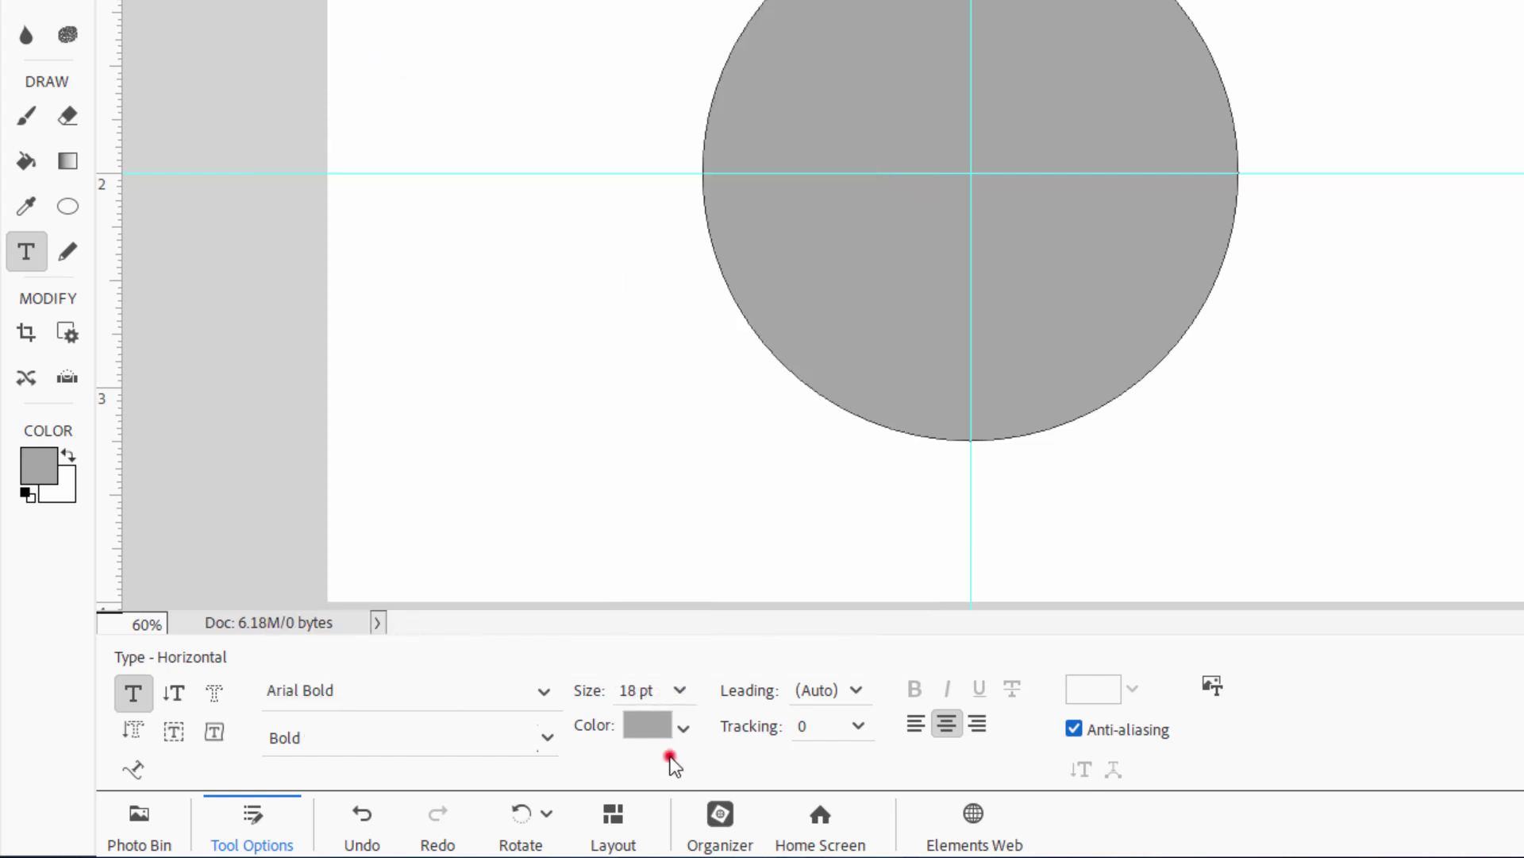
click(646, 729)
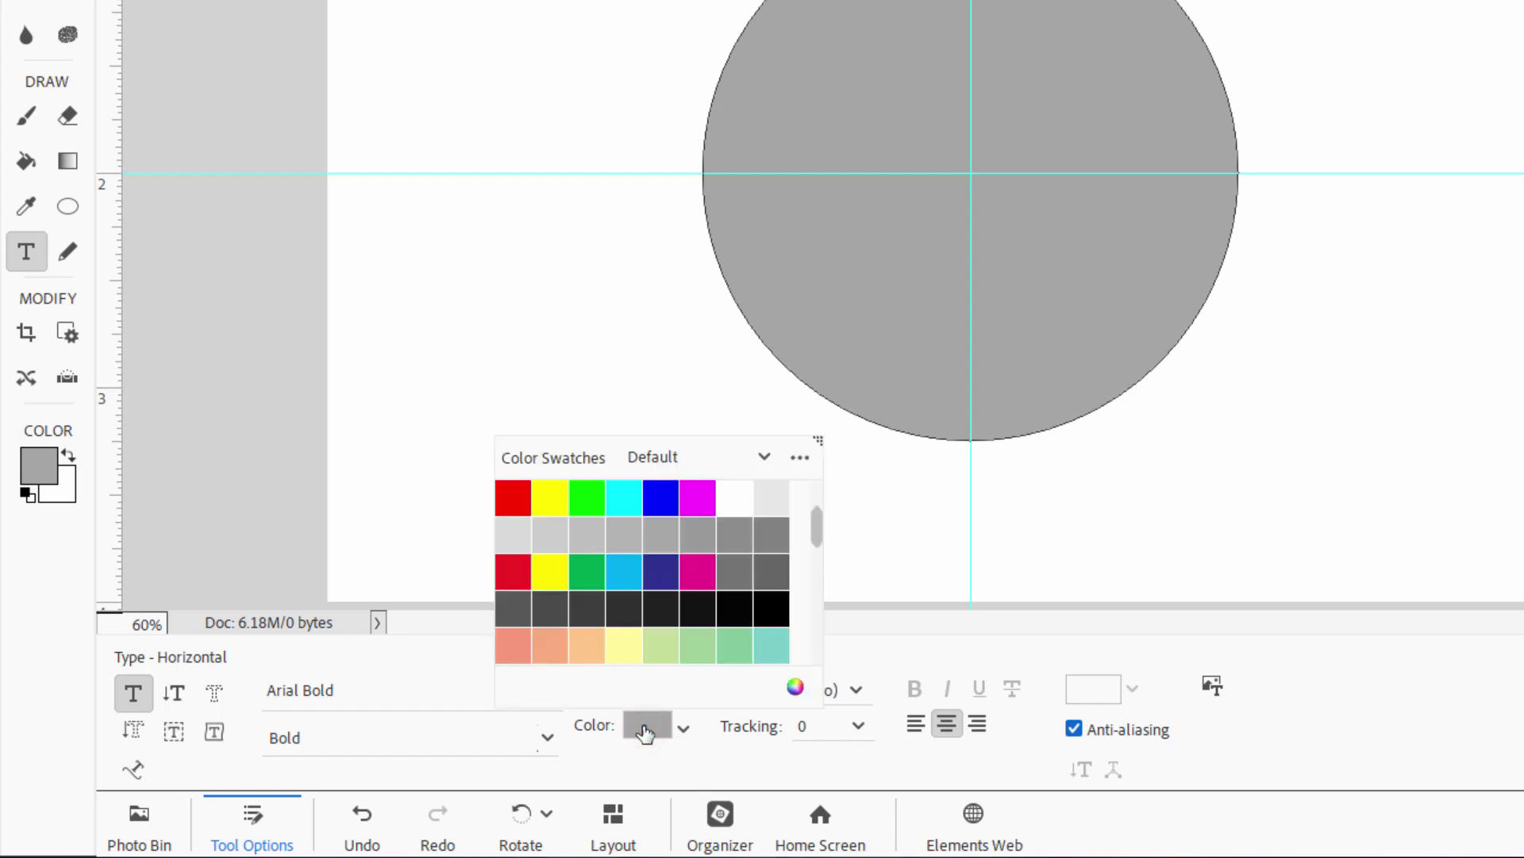
click(630, 570)
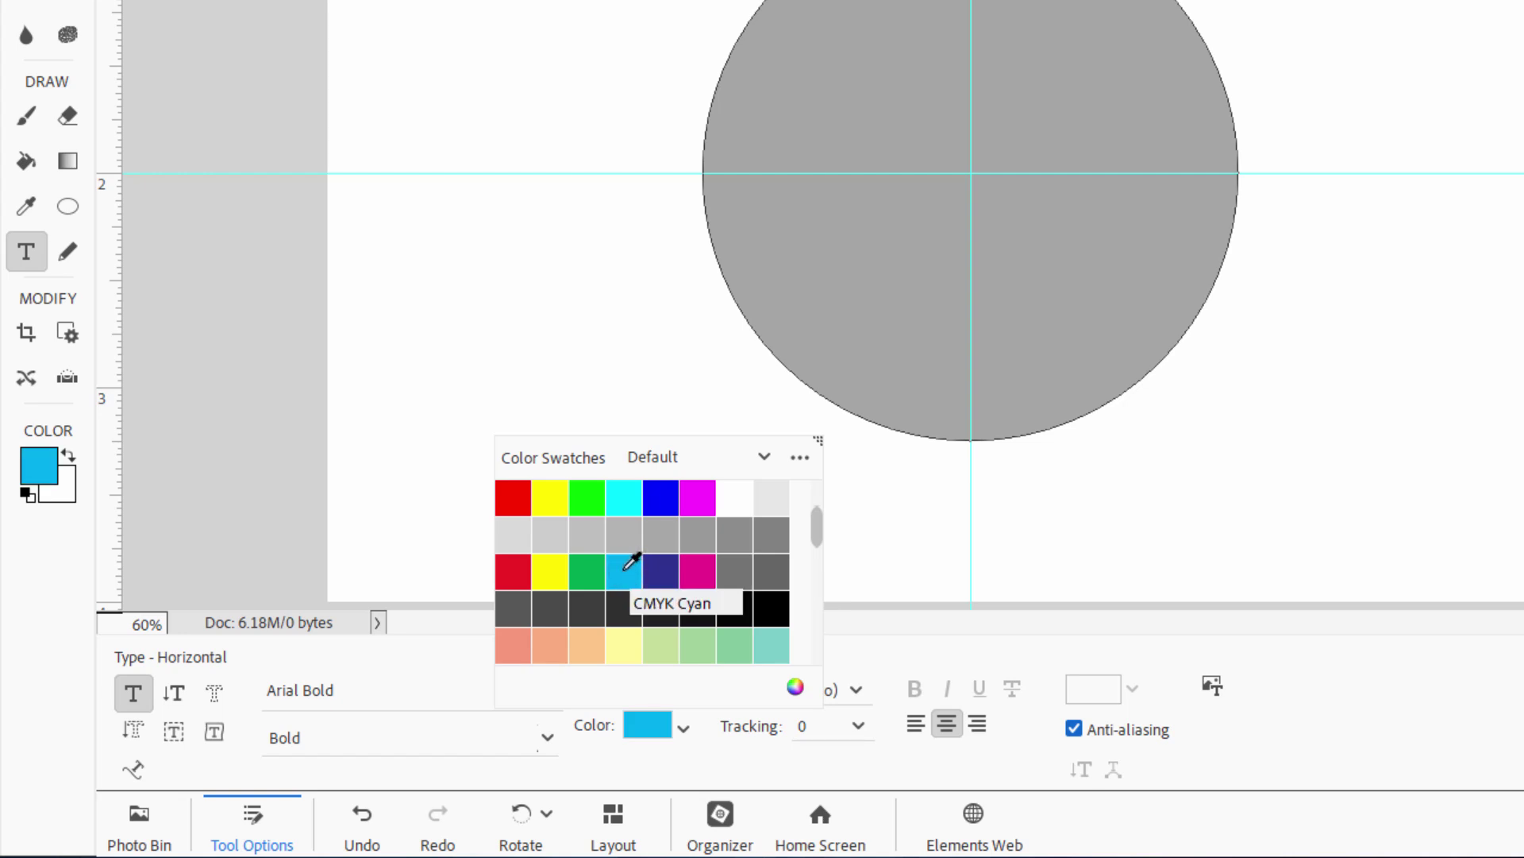
click(643, 761)
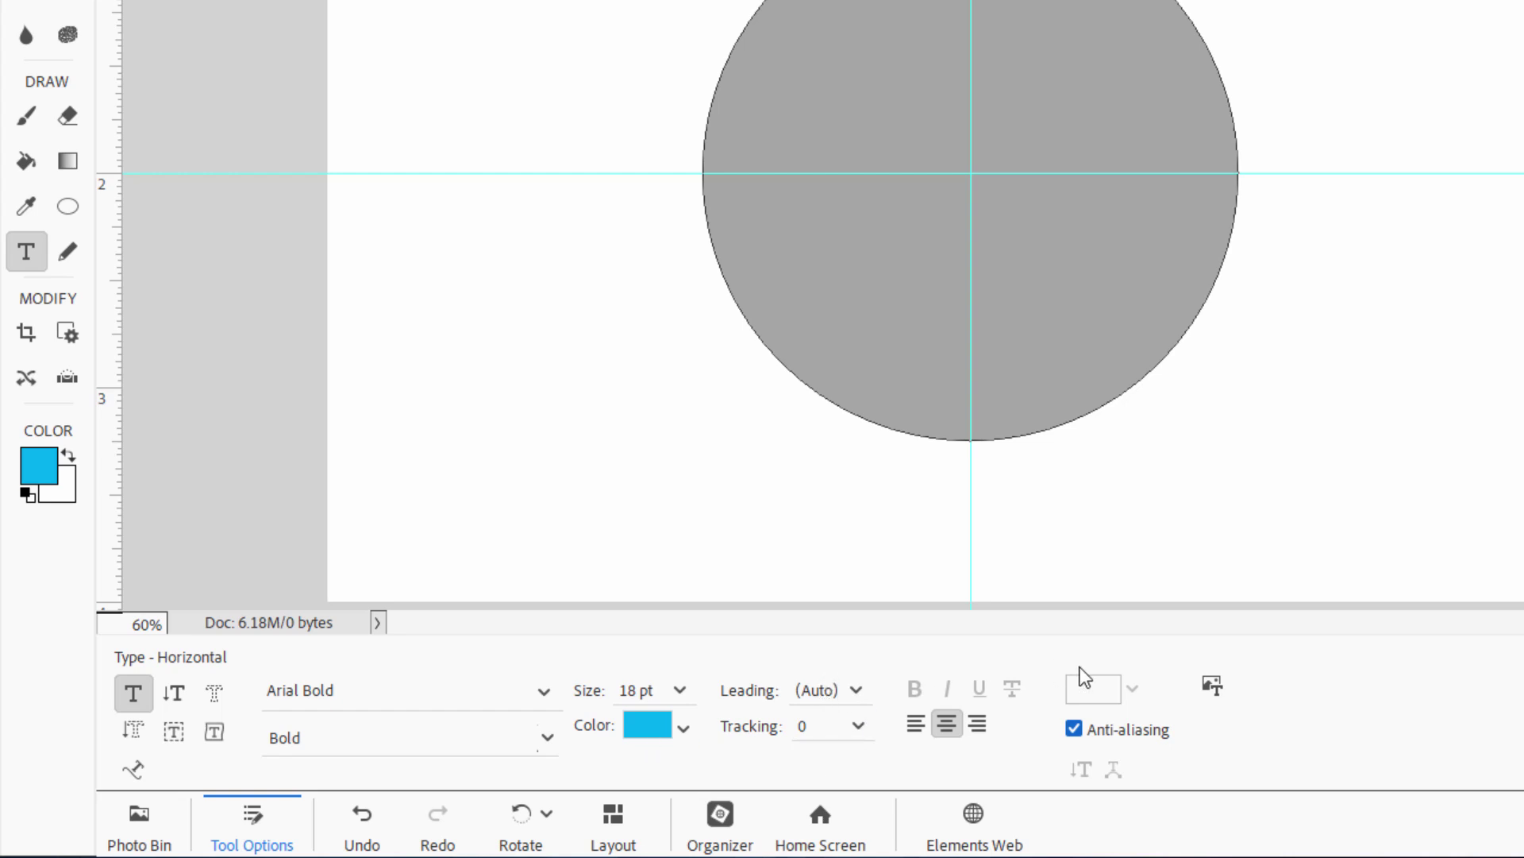
click(947, 724)
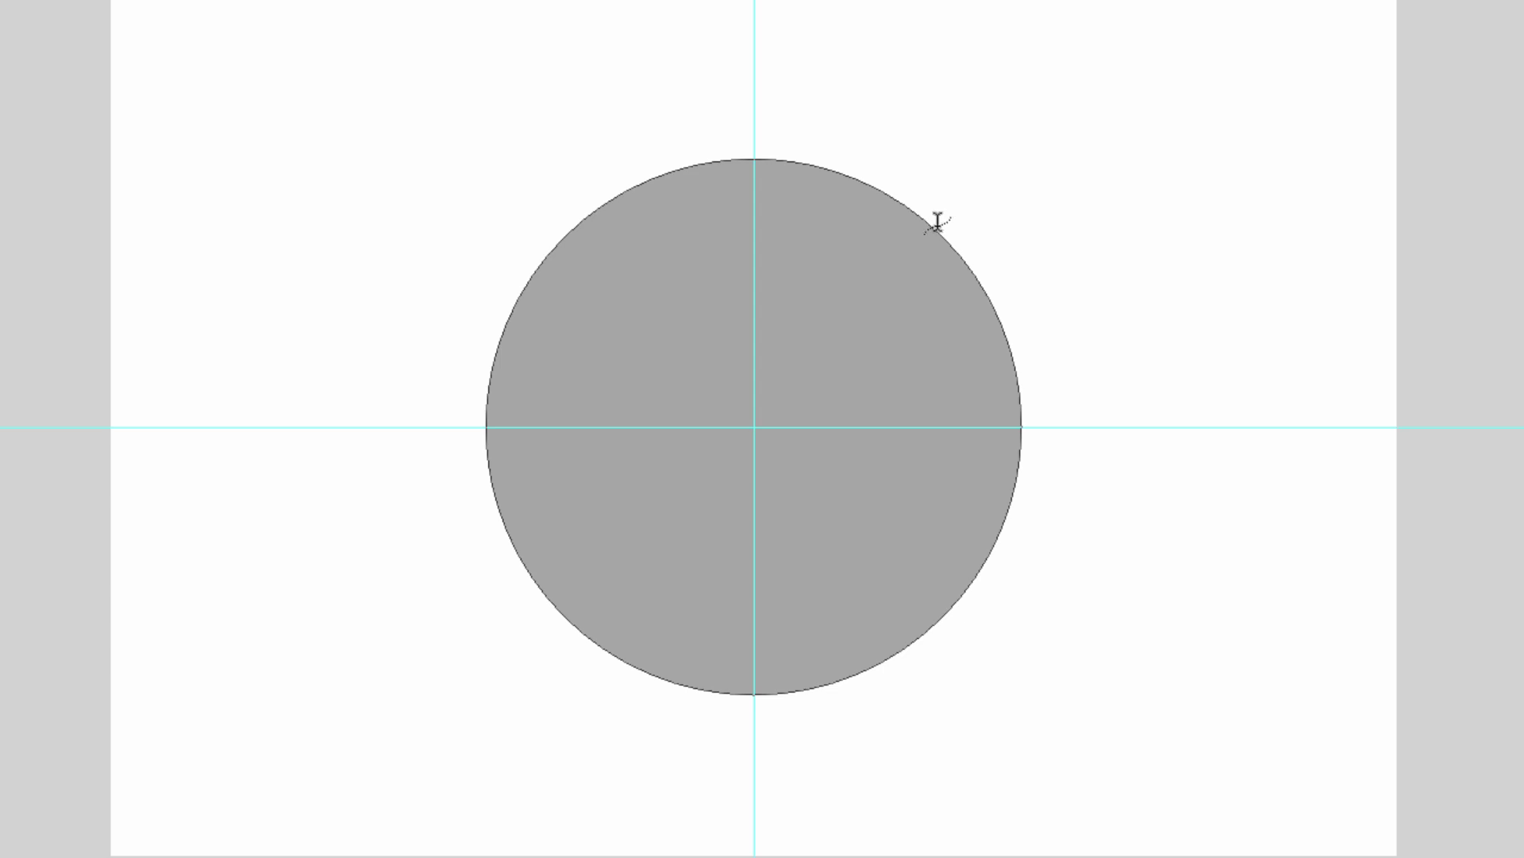
- Place the placeholder text around the outside of the gray circle, starting from the path's top centre, and commit it
click(754, 153)
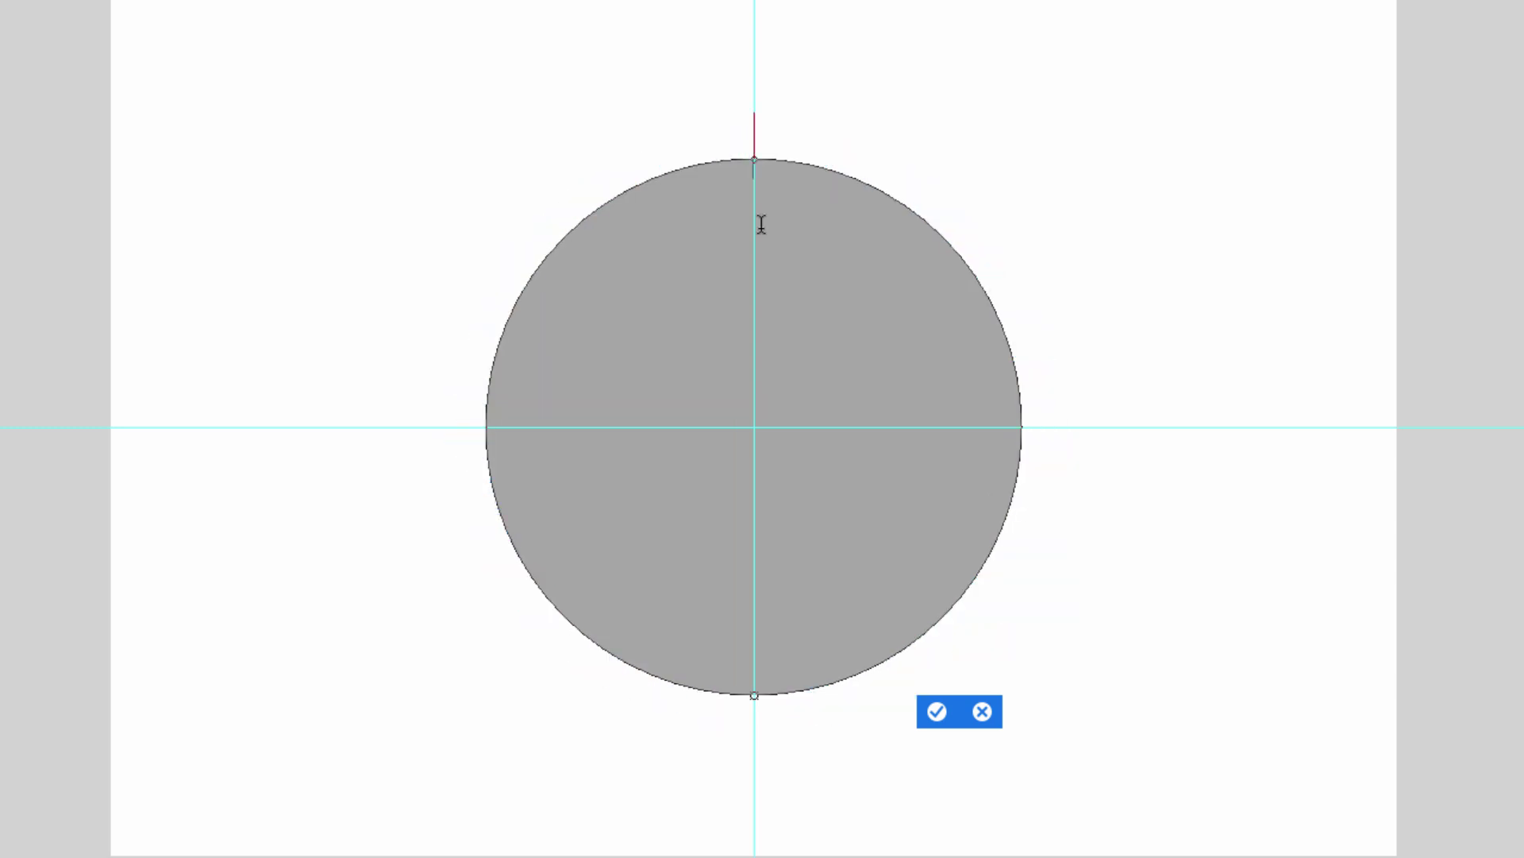
click(982, 710)
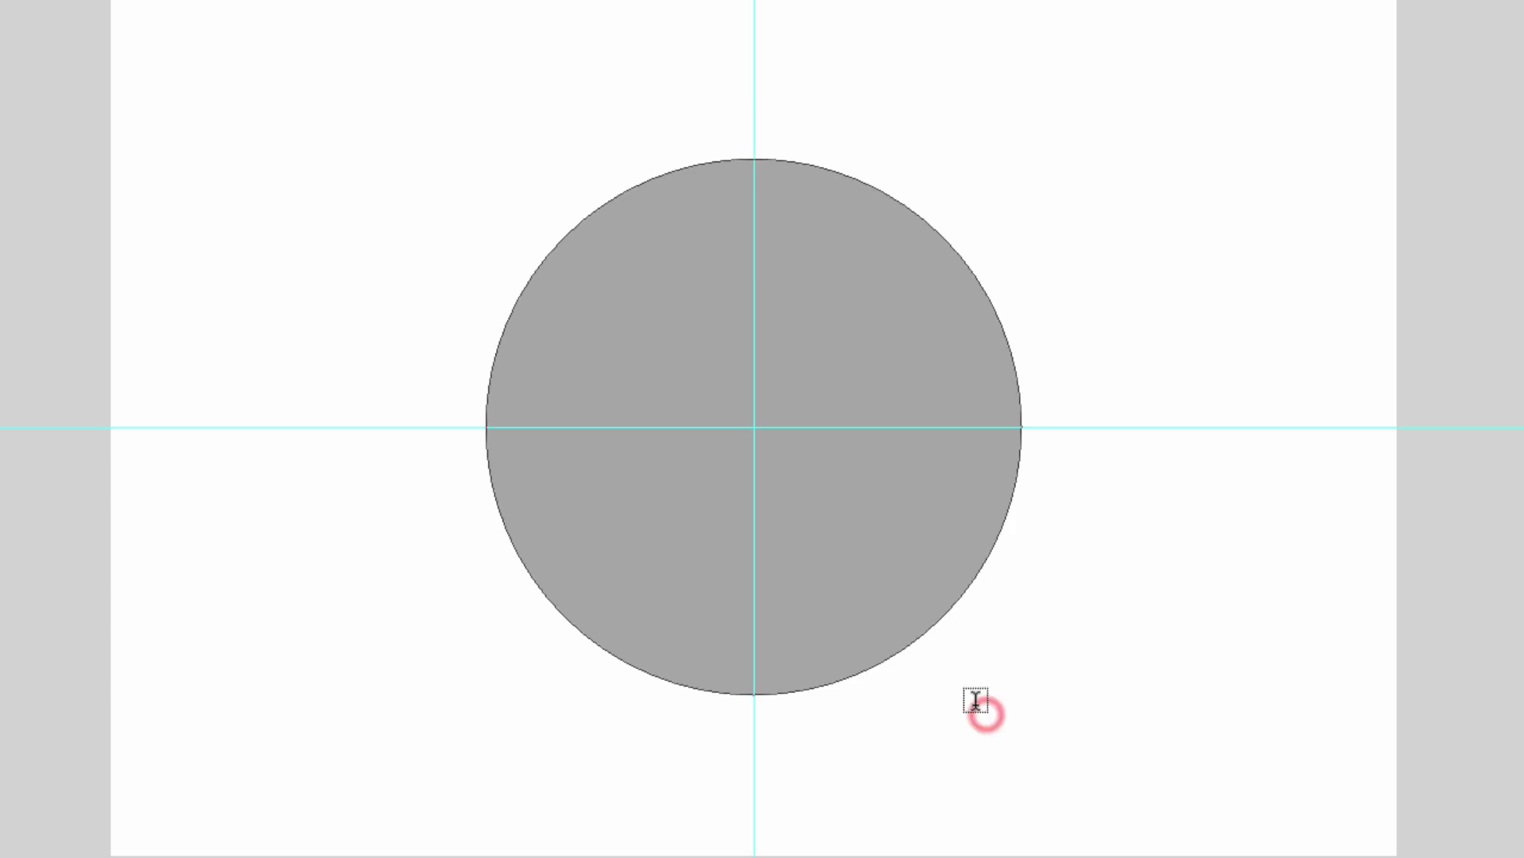
click(748, 156)
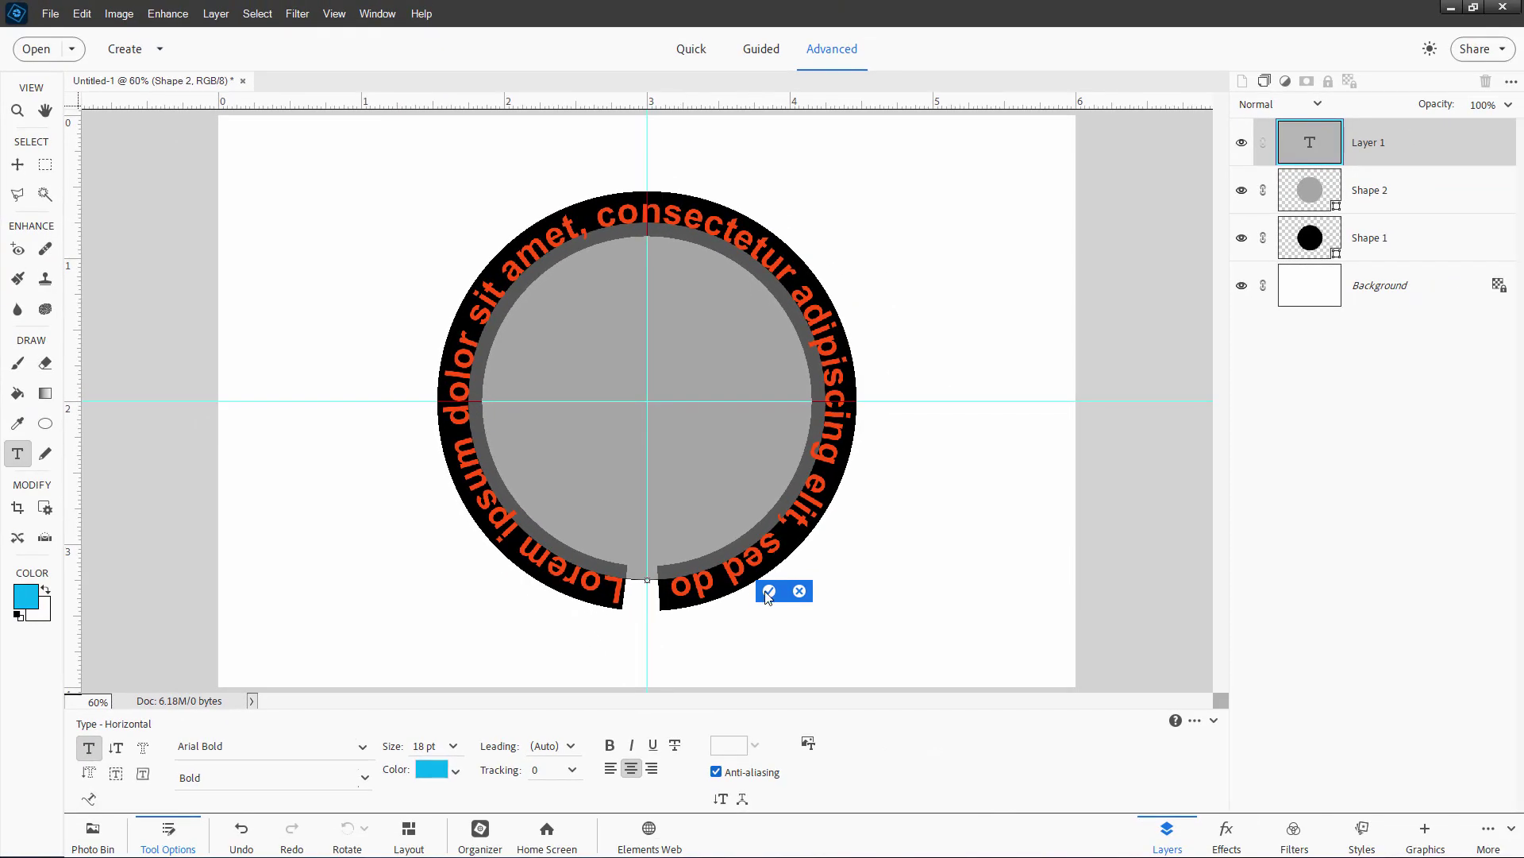
click(768, 594)
key(v)
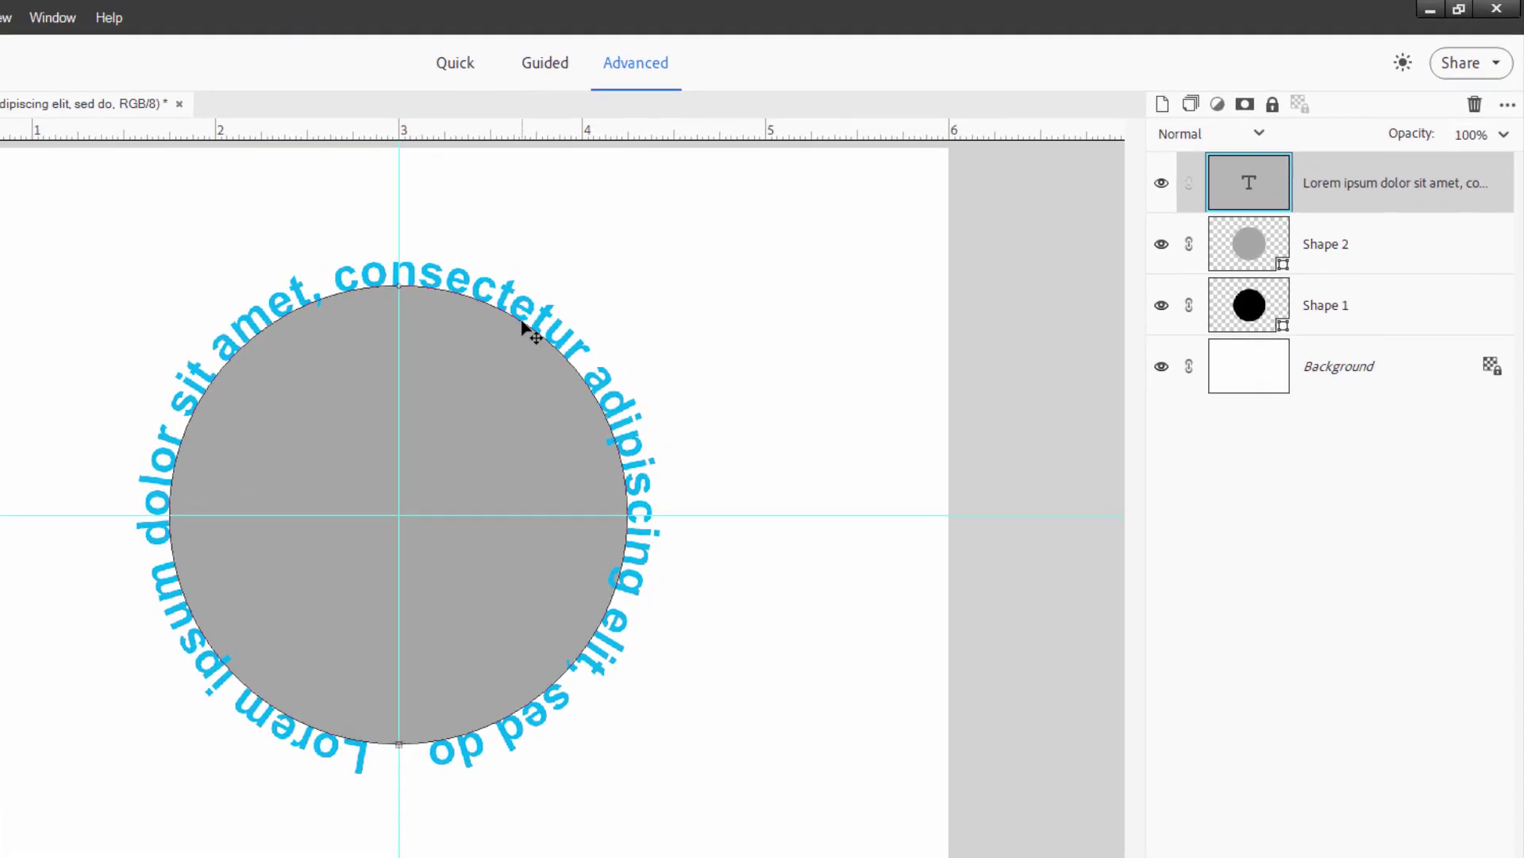
- Hide the circular placeholder text layer and rename it Top
click(1233, 147)
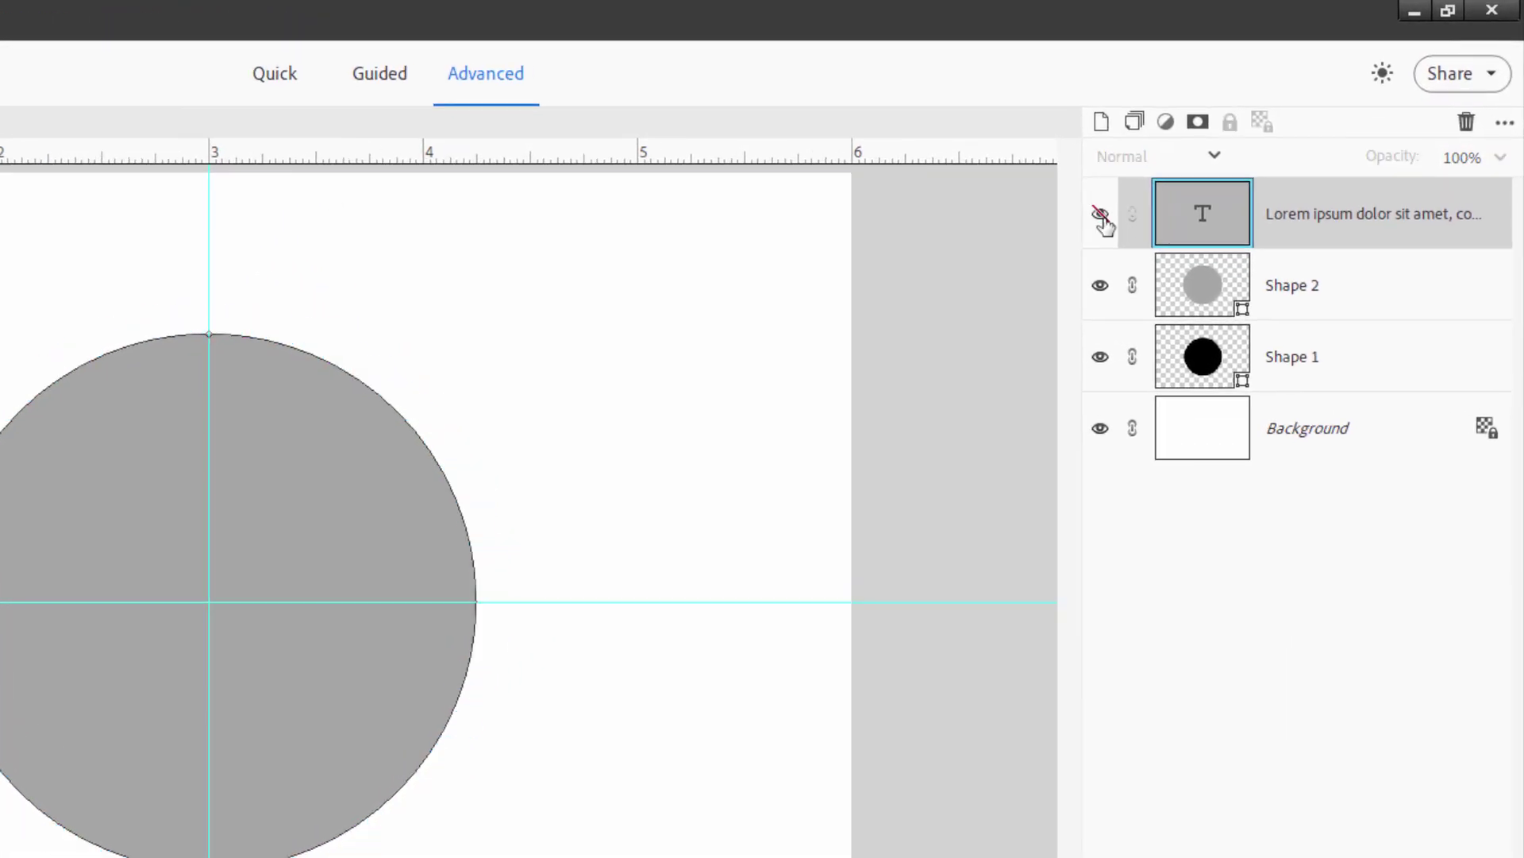
double_click(1334, 224)
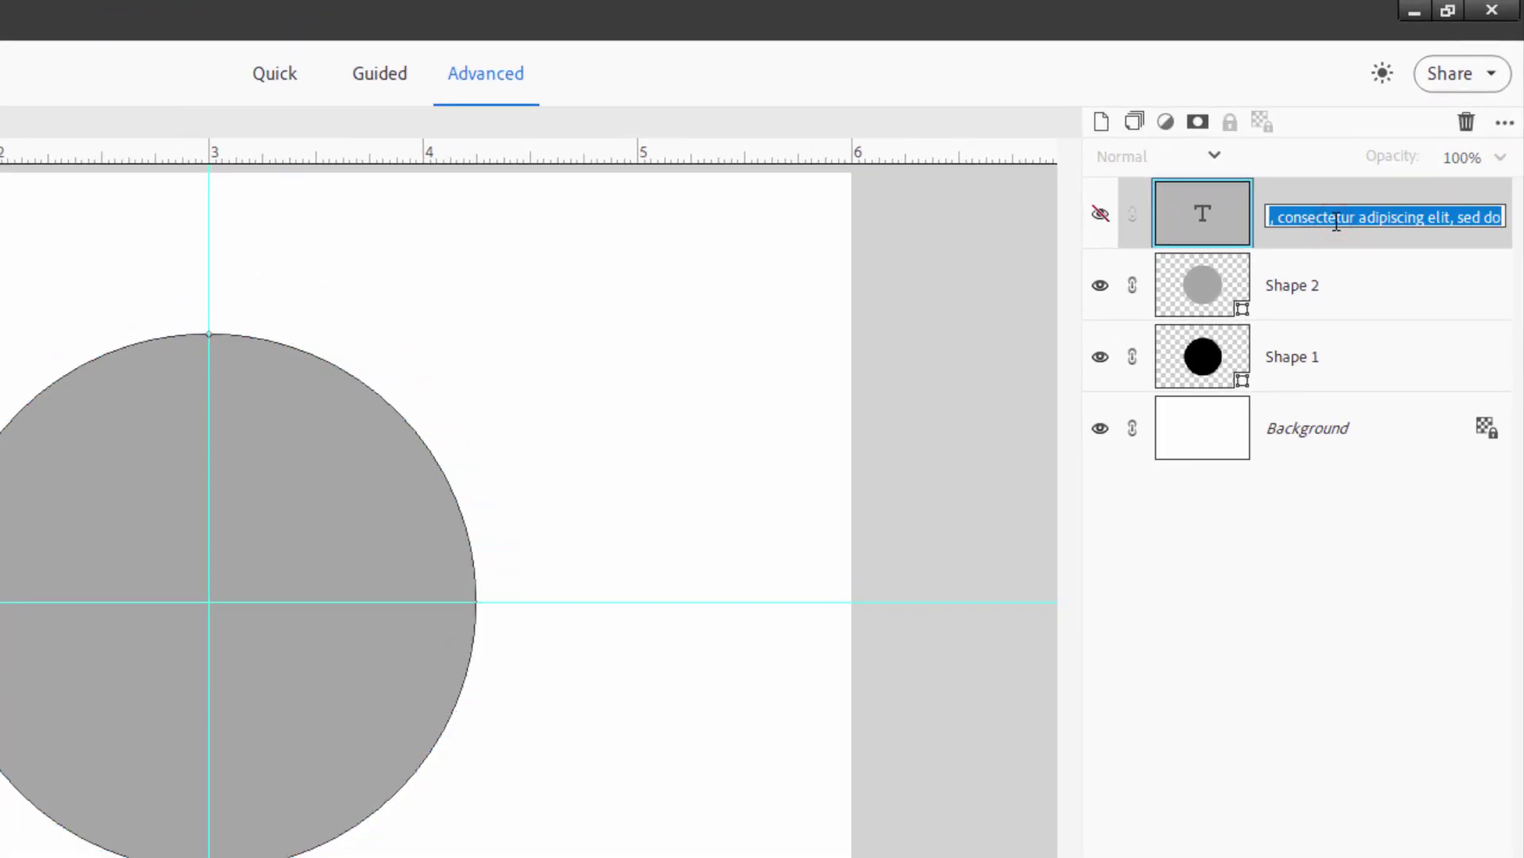
text(Top)
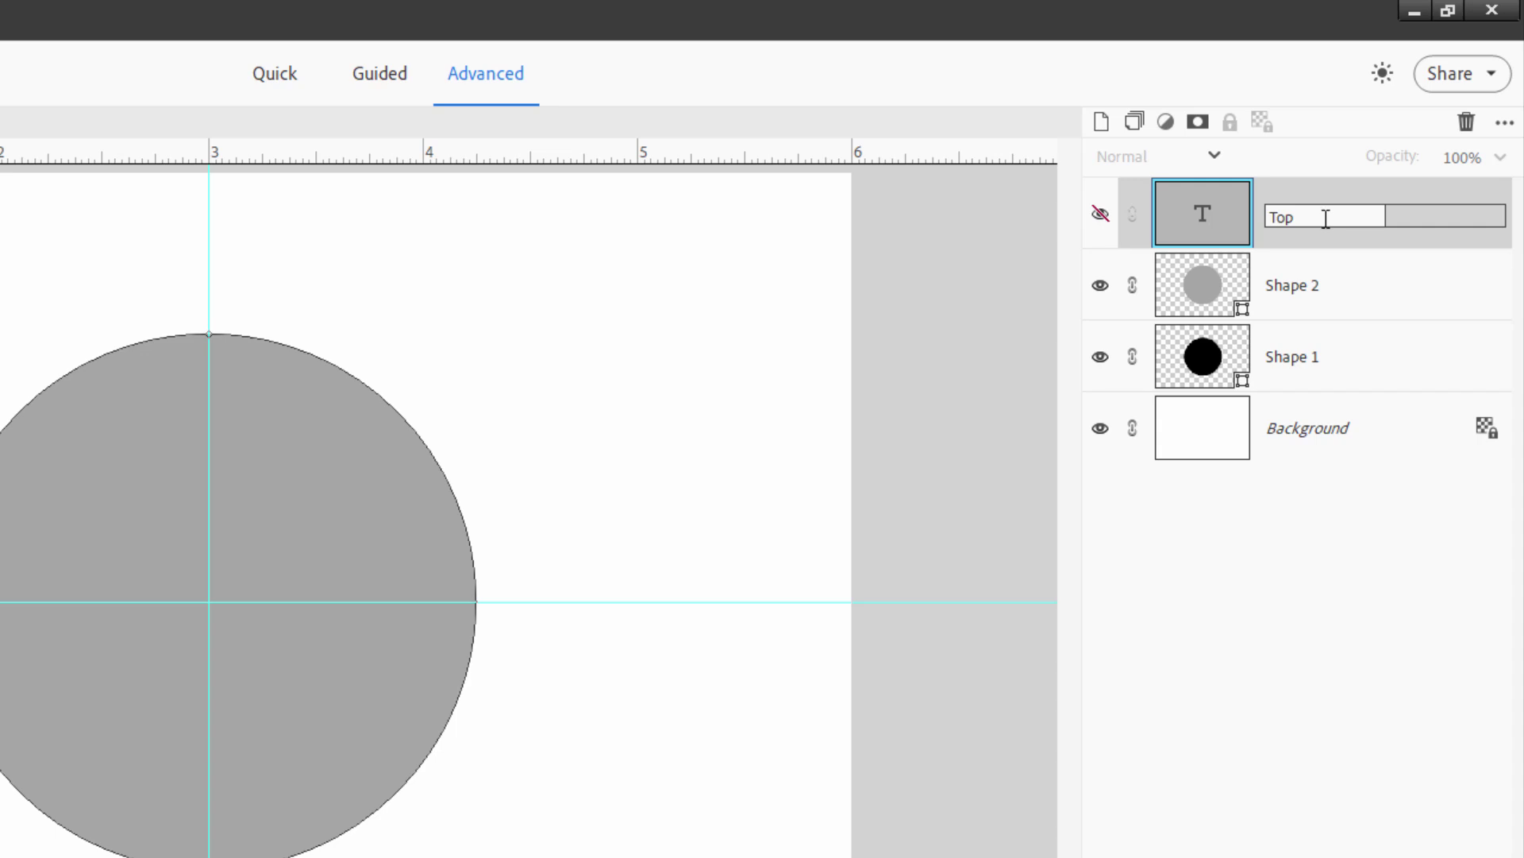
- Add a new blank layer above Shape 2 and name it Bottom
click(1359, 291)
click(1102, 121)
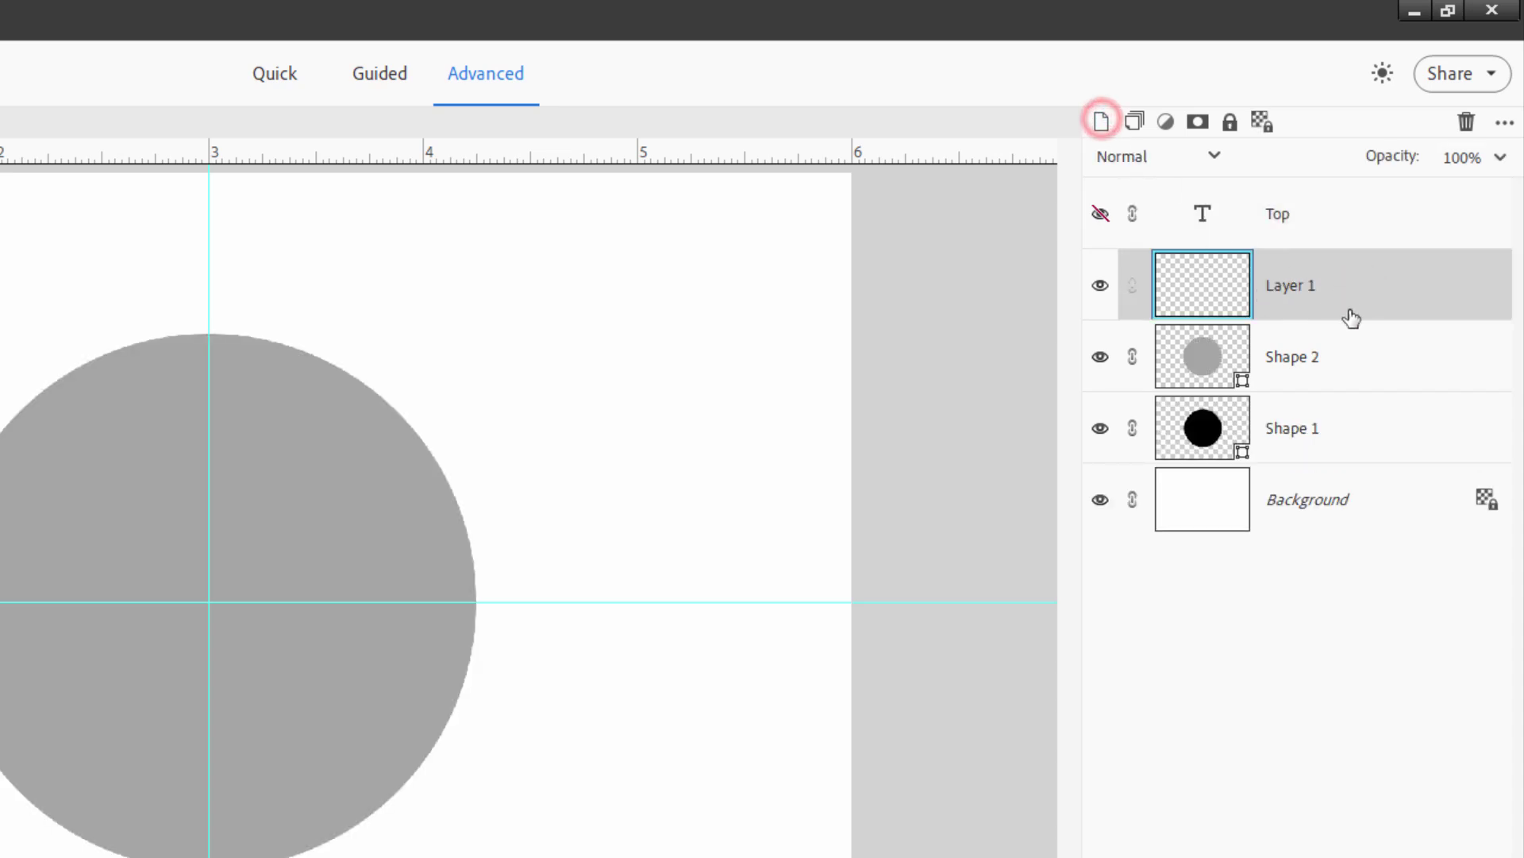
double_click(1296, 289)
text(Bott)
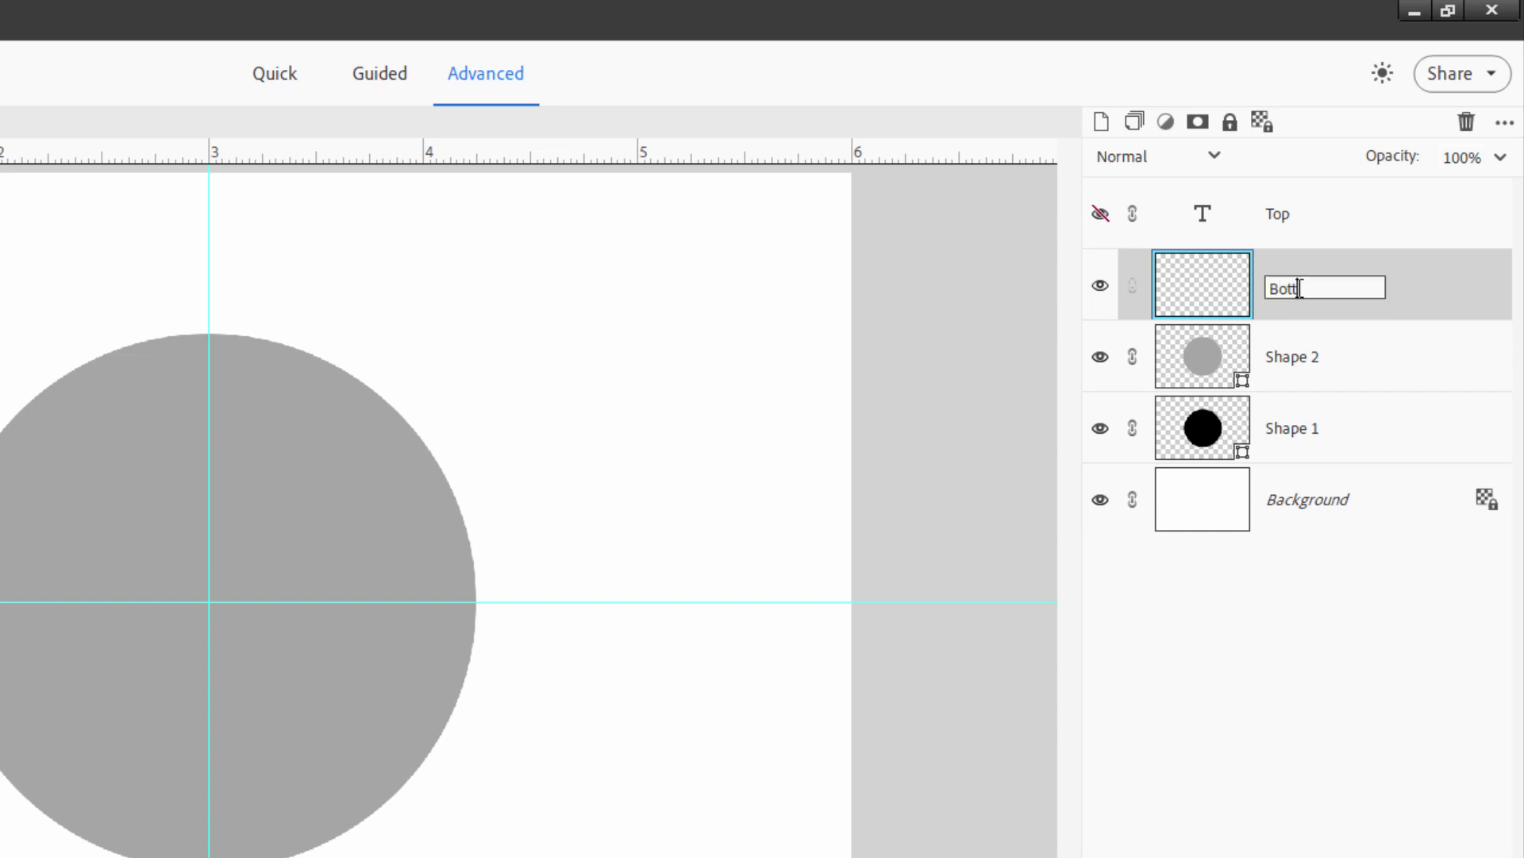
text(om)
key(Return)
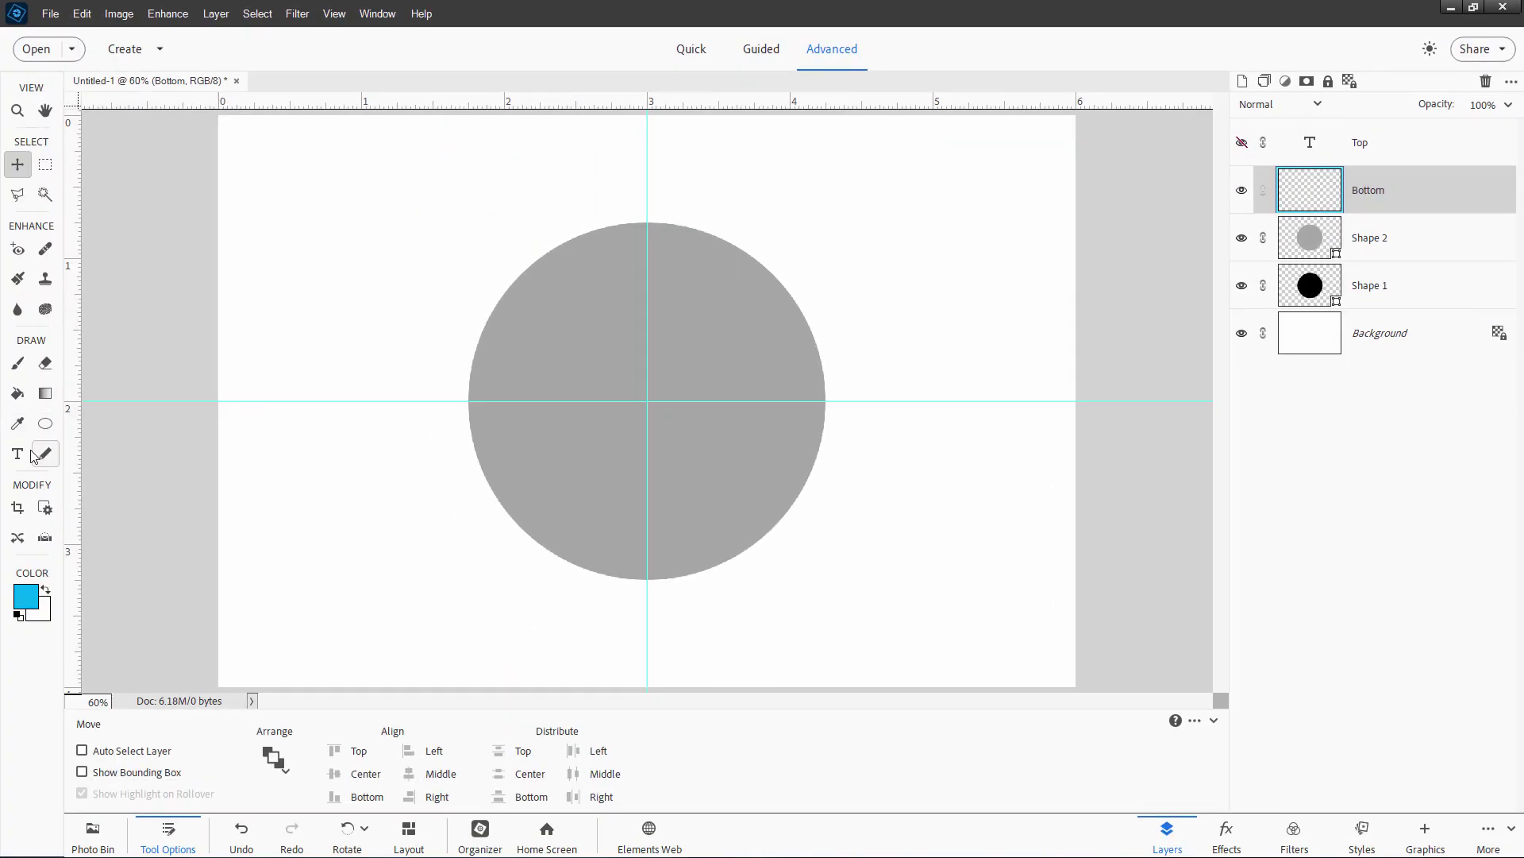
- Add the text "Beauty from Light" along the gray circle's path, centred at its top, and commit it
click(19, 453)
click(1385, 240)
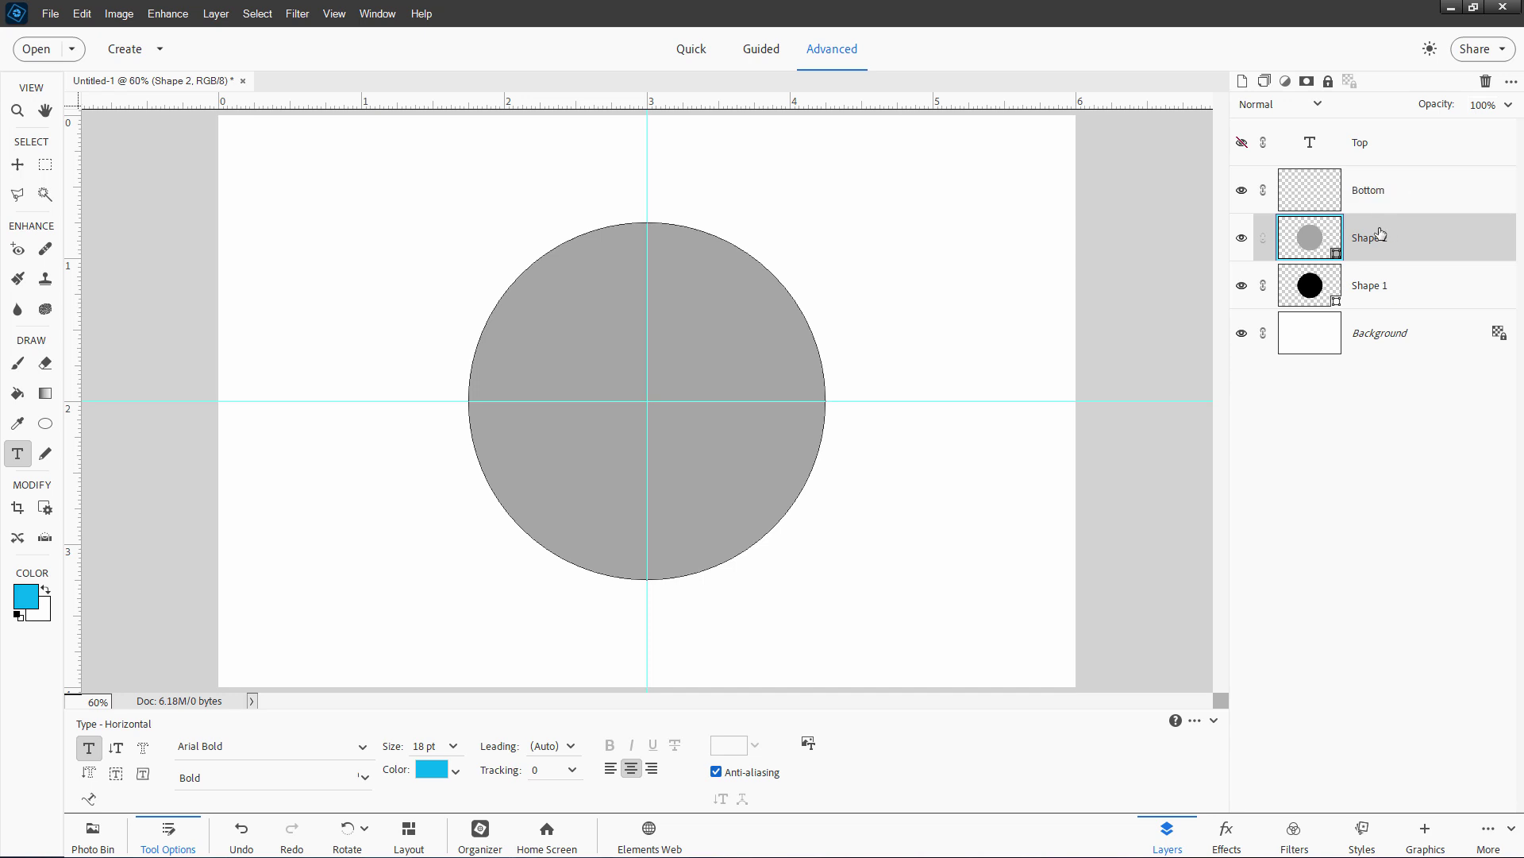
click(648, 219)
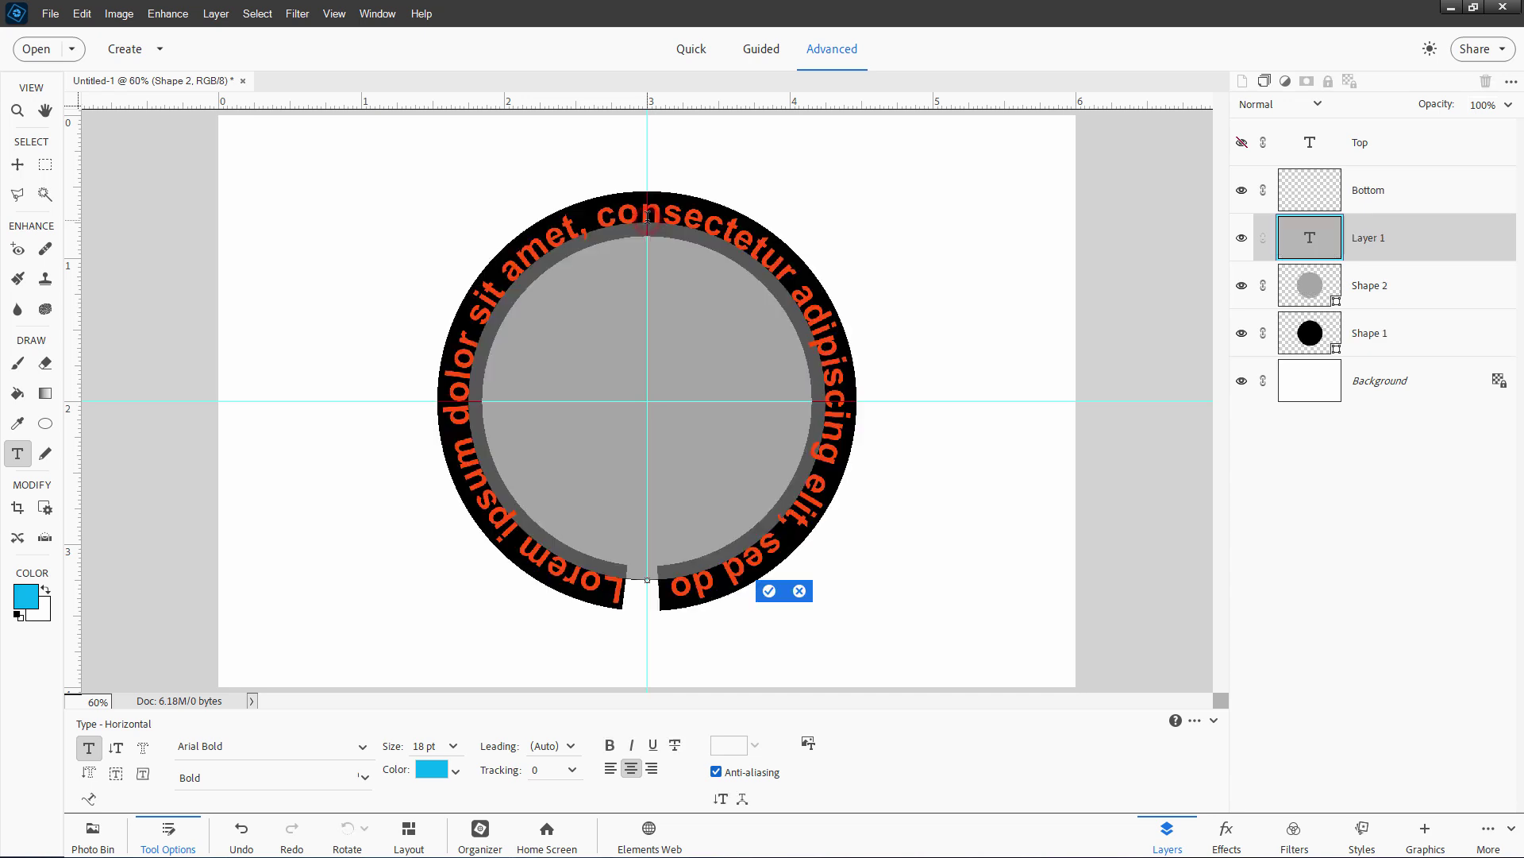
key(Delete)
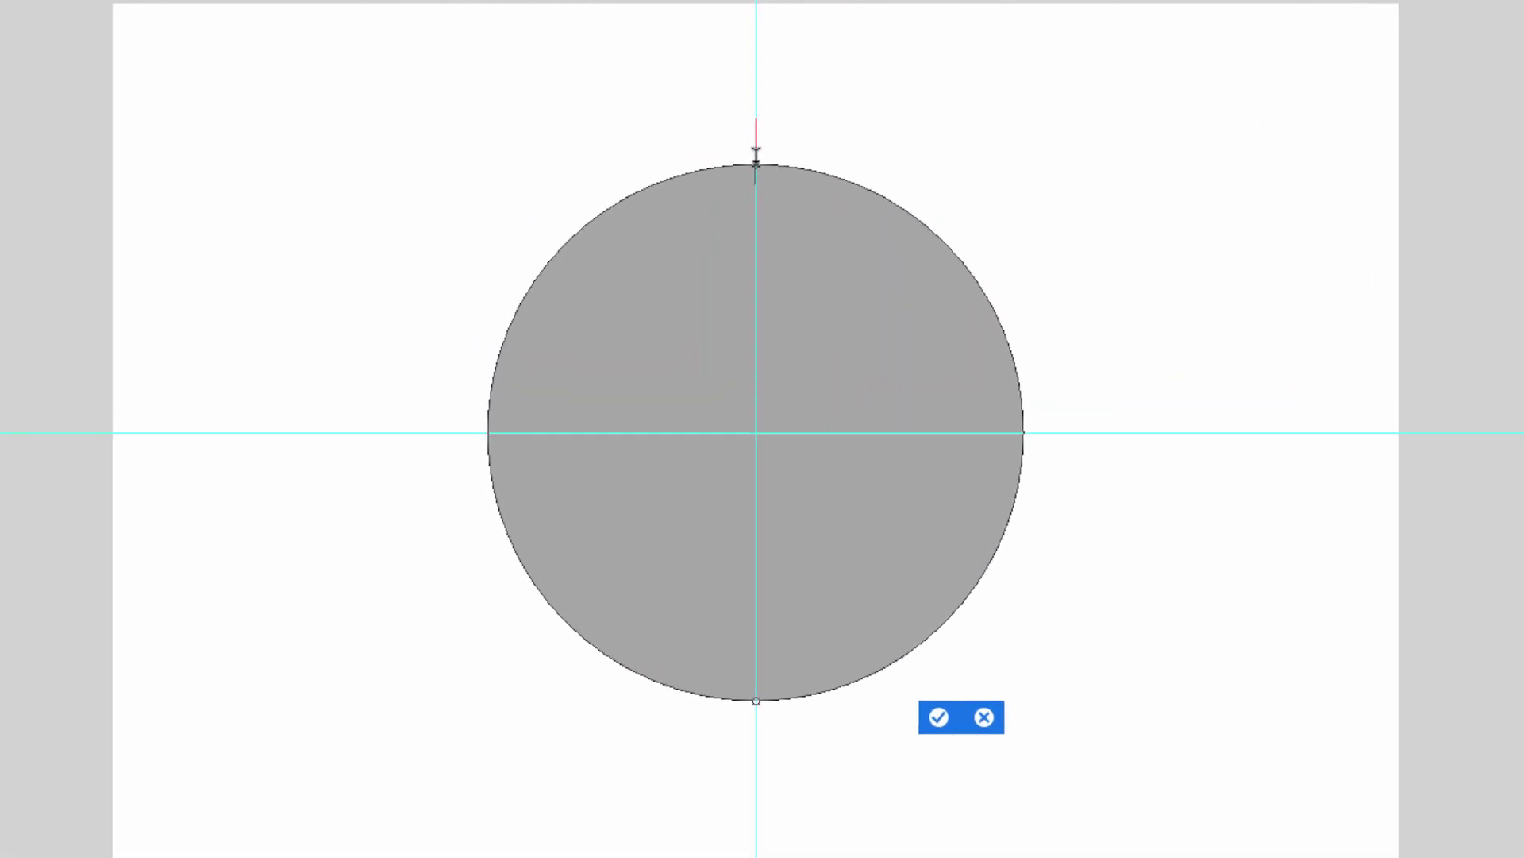
text(B)
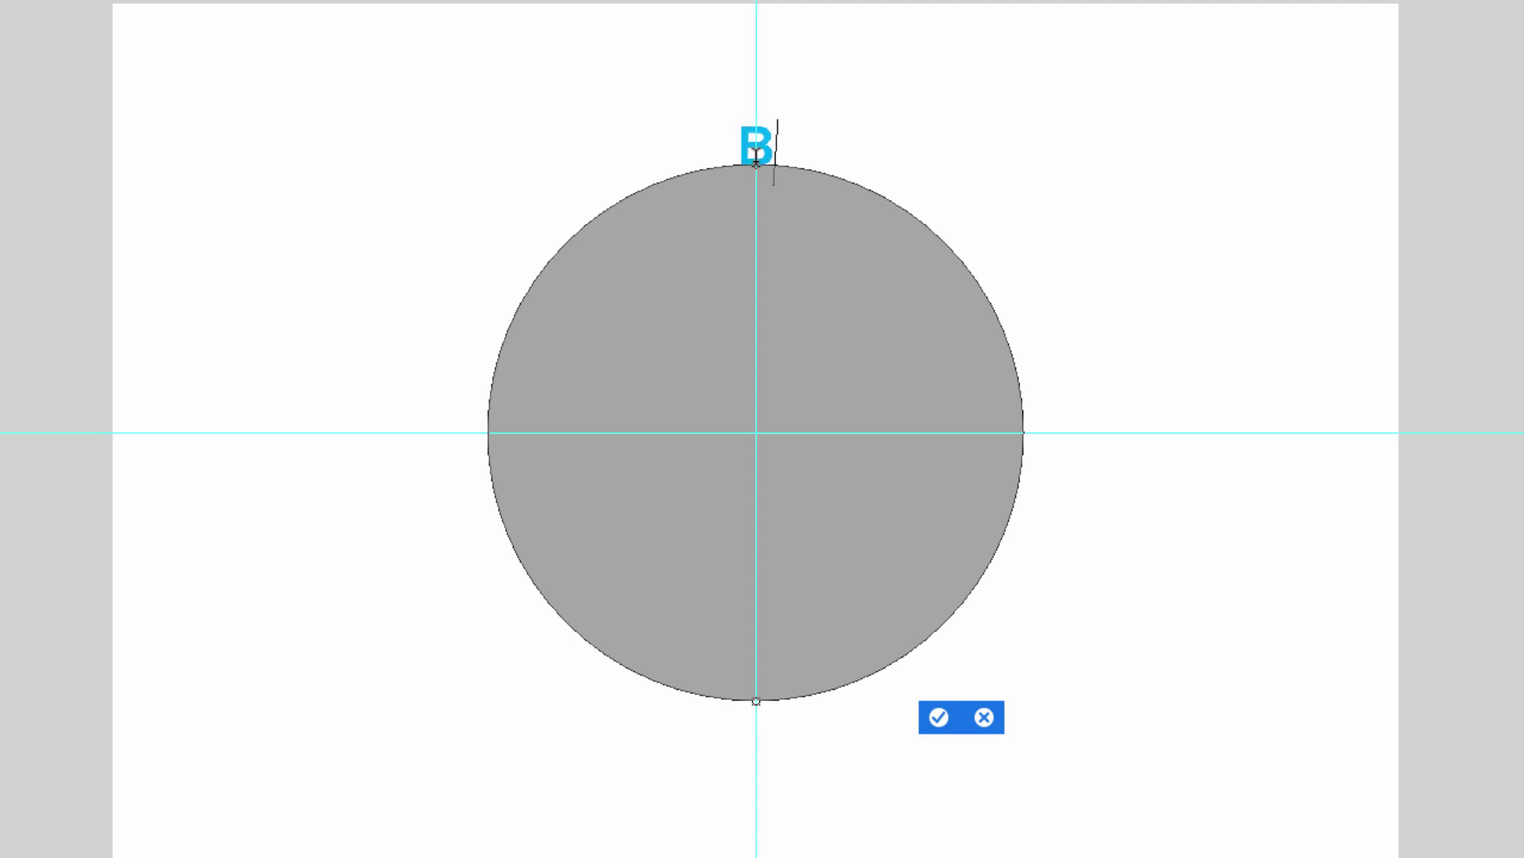
text(eauty fron Light)
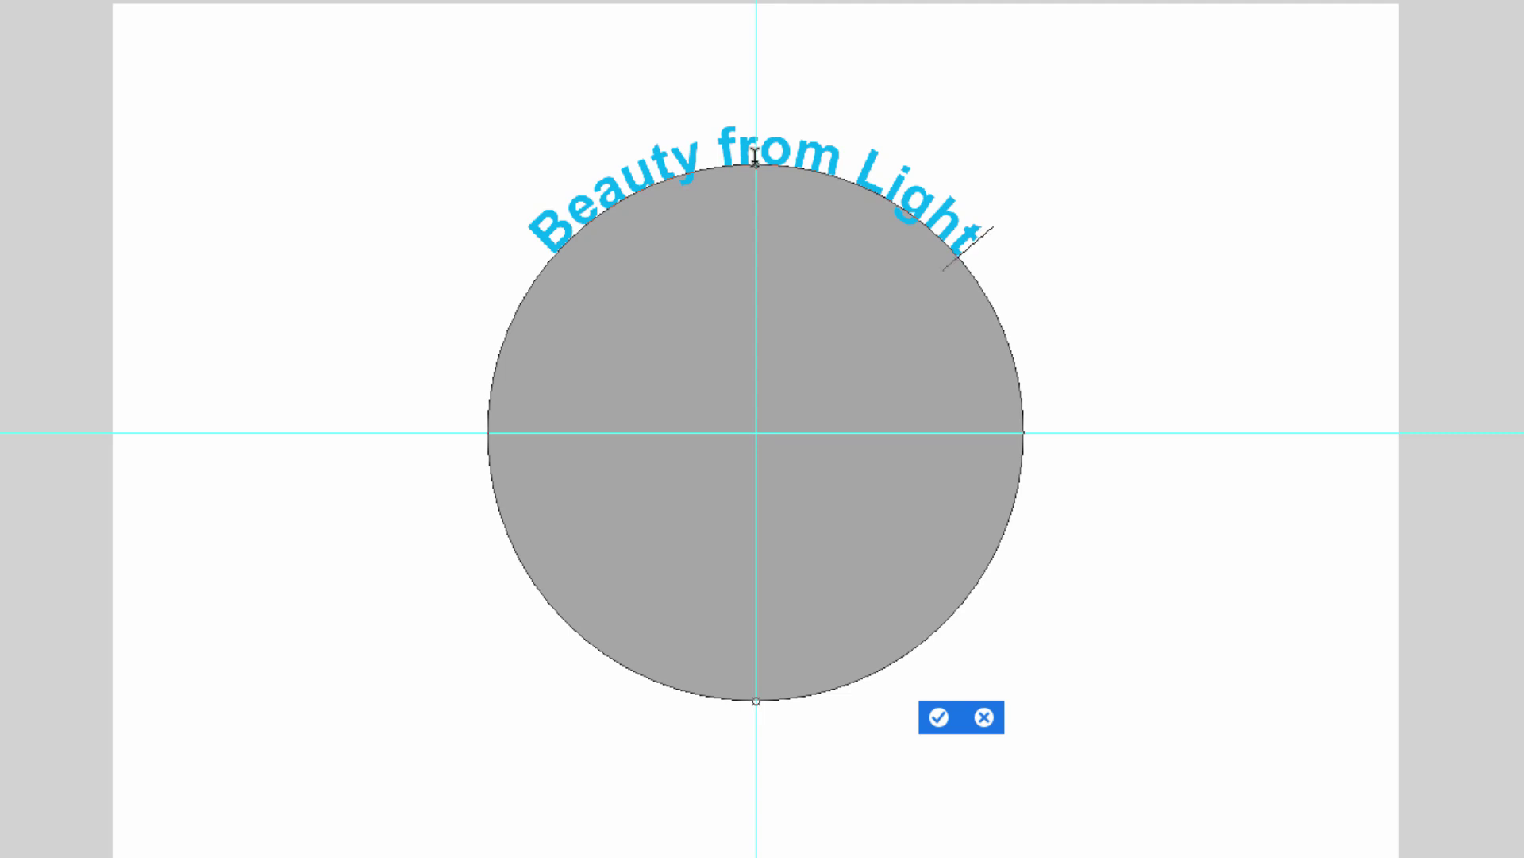
key(ctrl+Return)
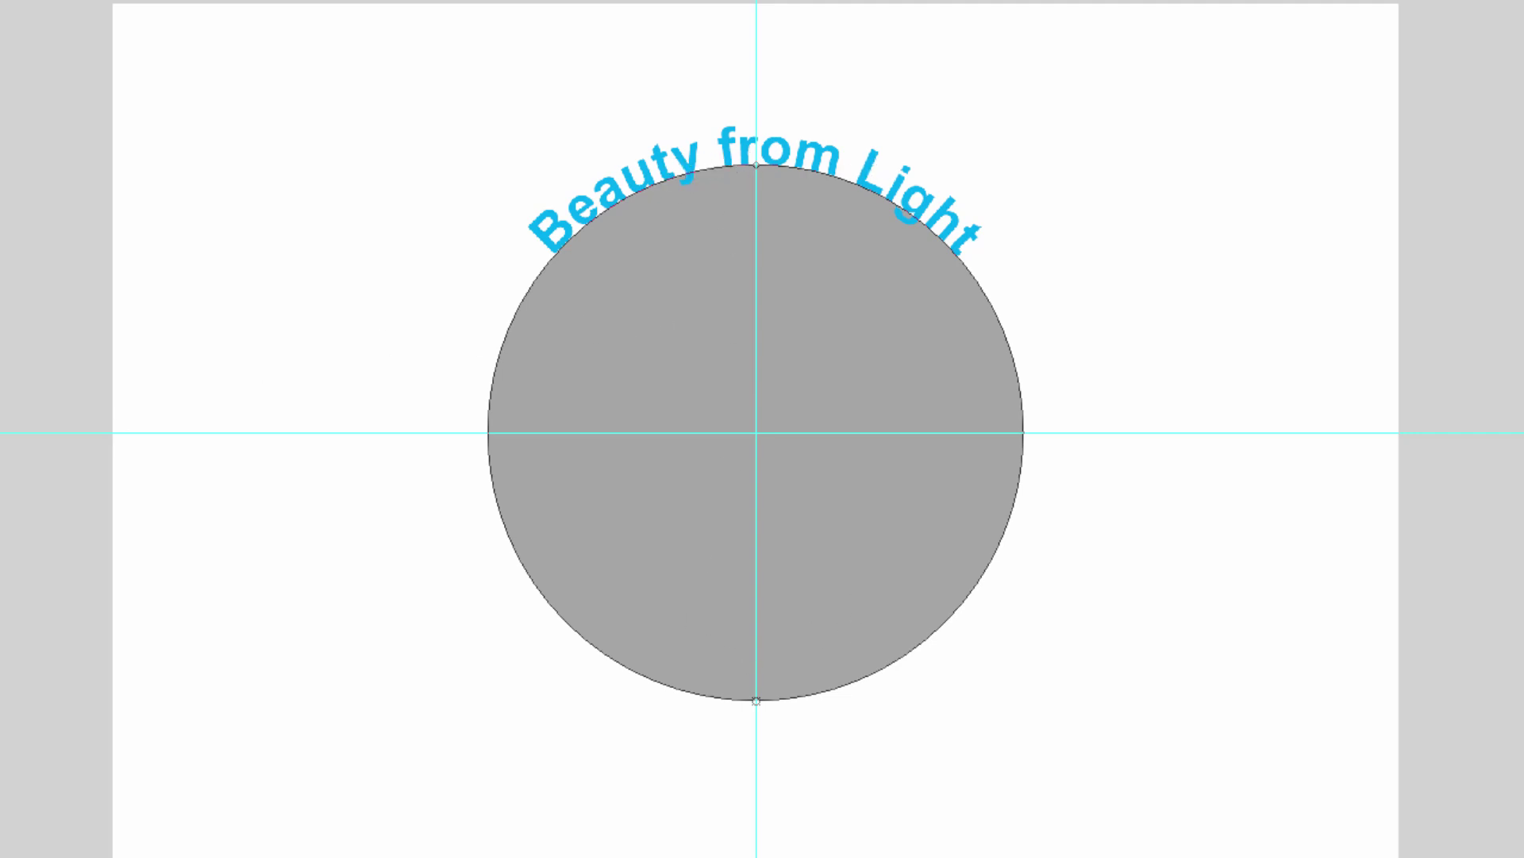
- Move the "Beauty from Light" text along the path to the circle's bottom centre and flip it to the inside
double_click(732, 151)
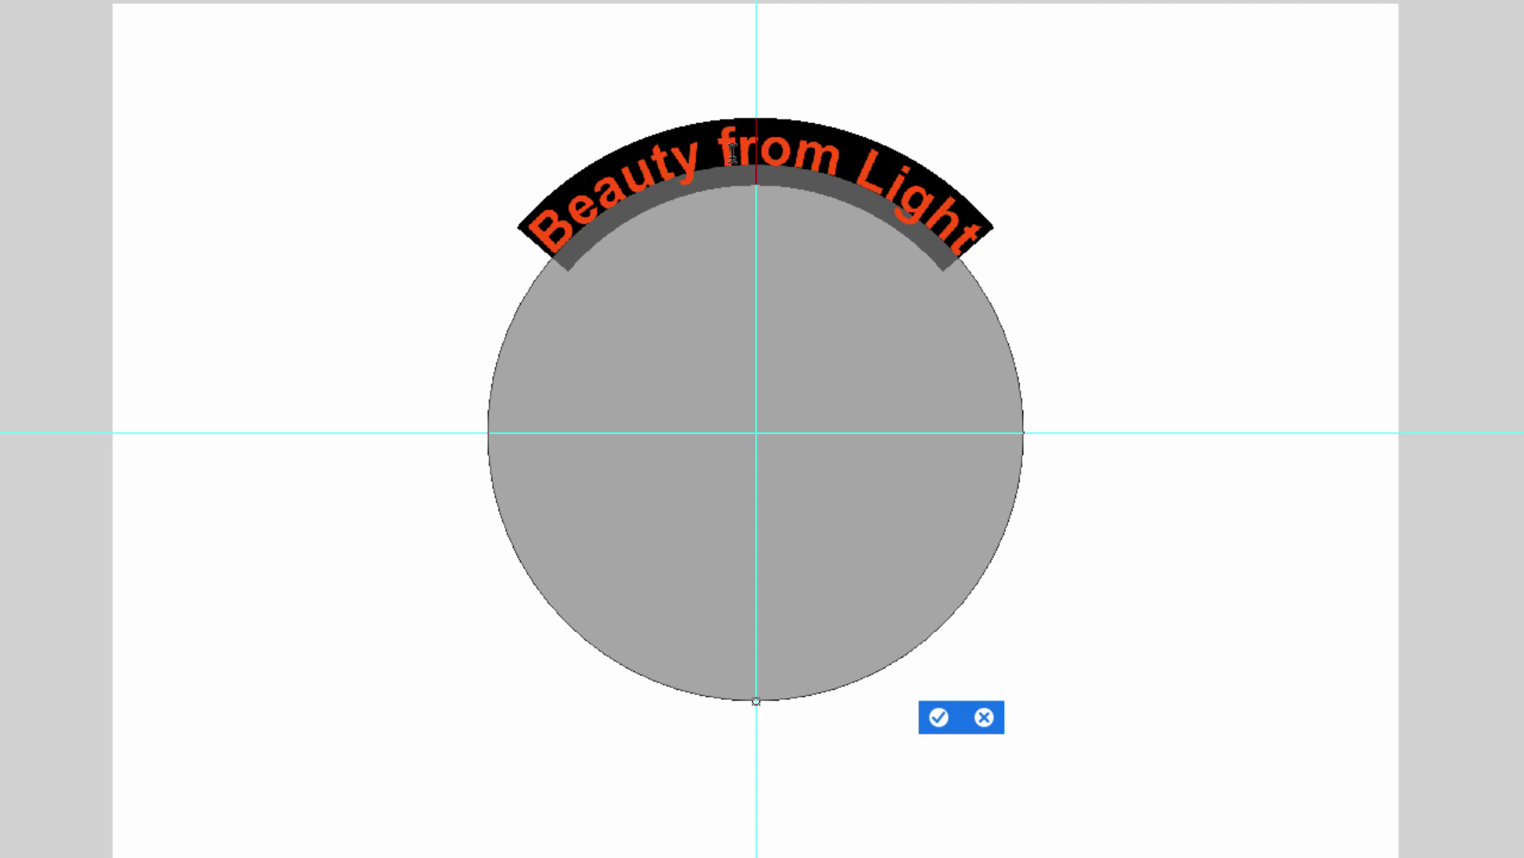
key(ctrl)
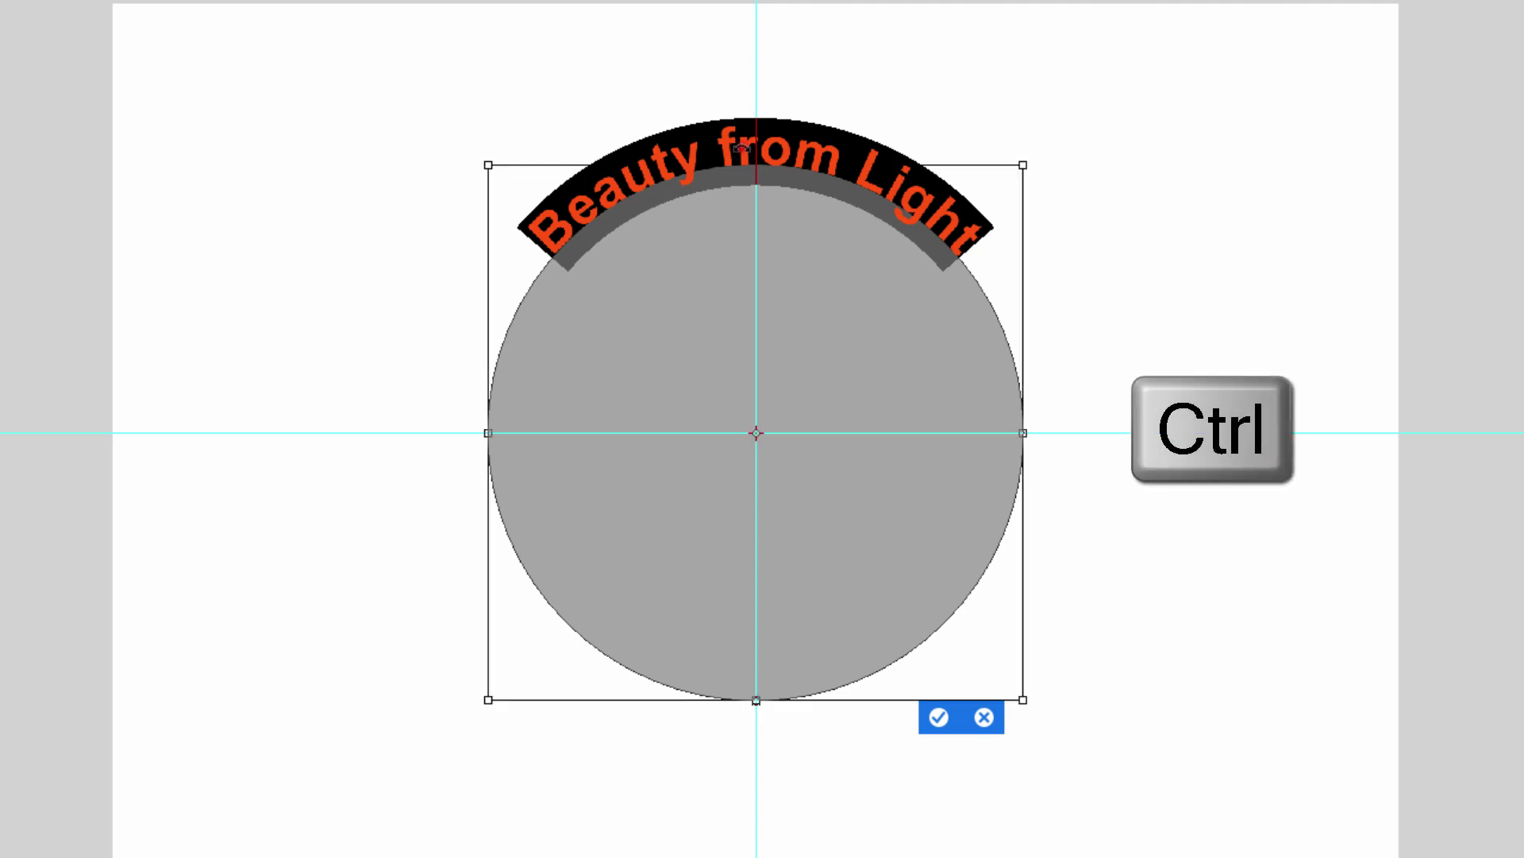
drag(732, 151, 757, 587)
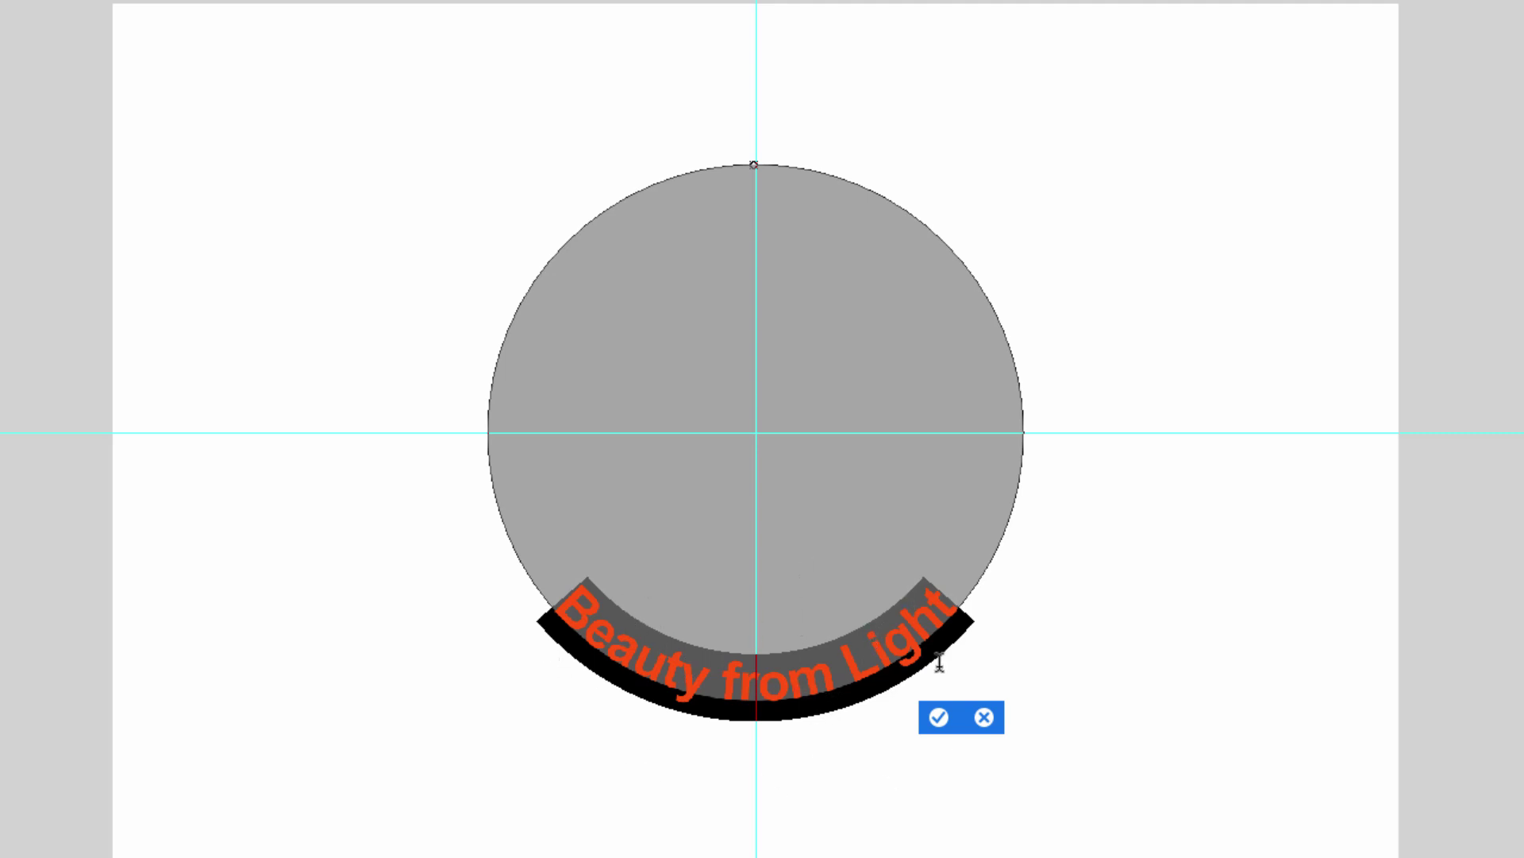
- Commit the flipped "Beauty from Light" text and scale its path up from the centre until the text sits just outside the gray circle
click(929, 717)
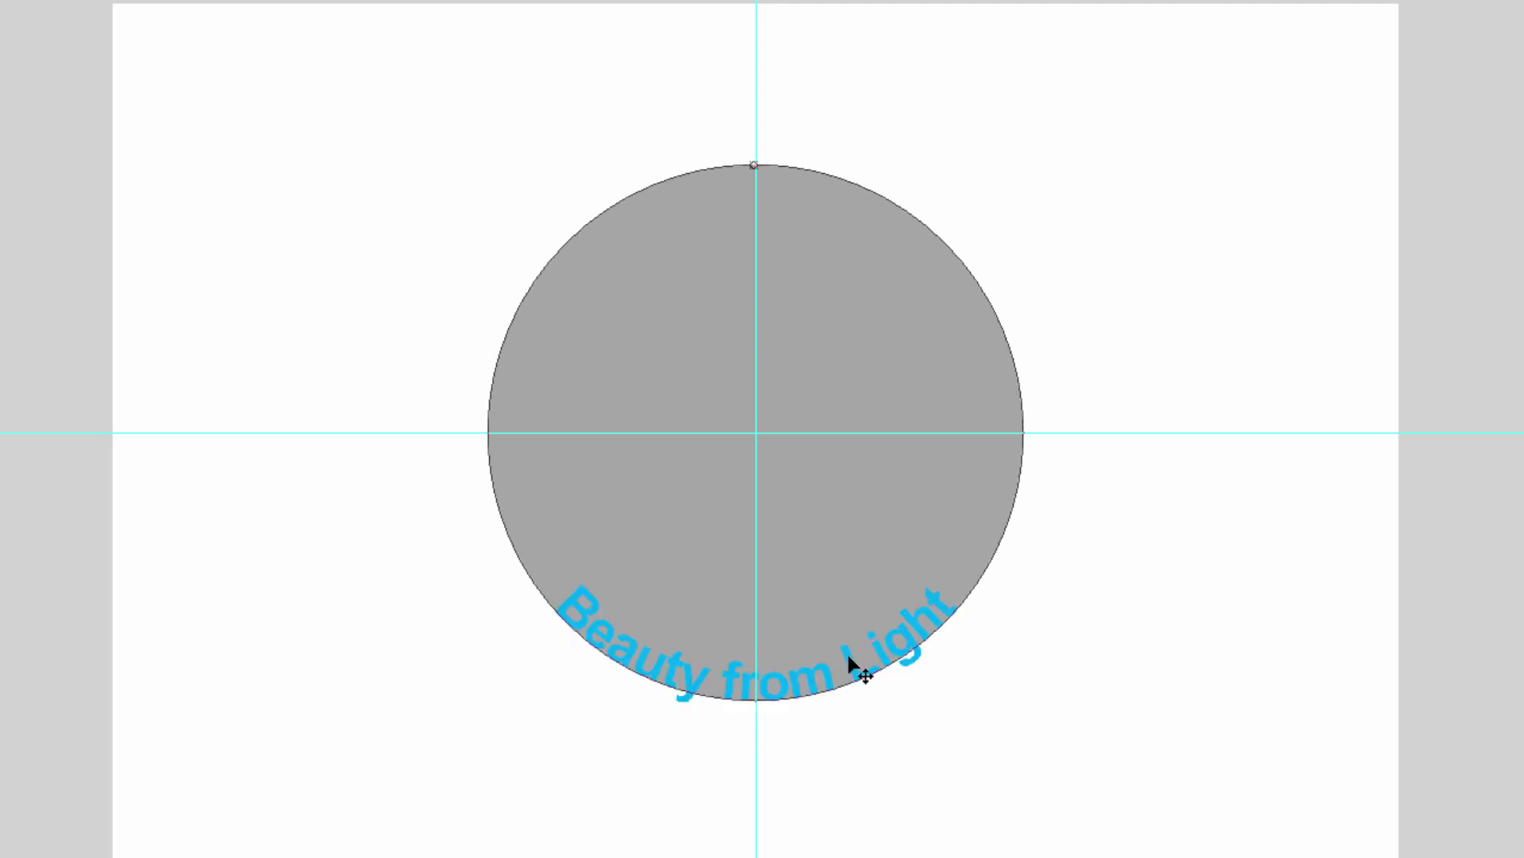
key(ctrl+t)
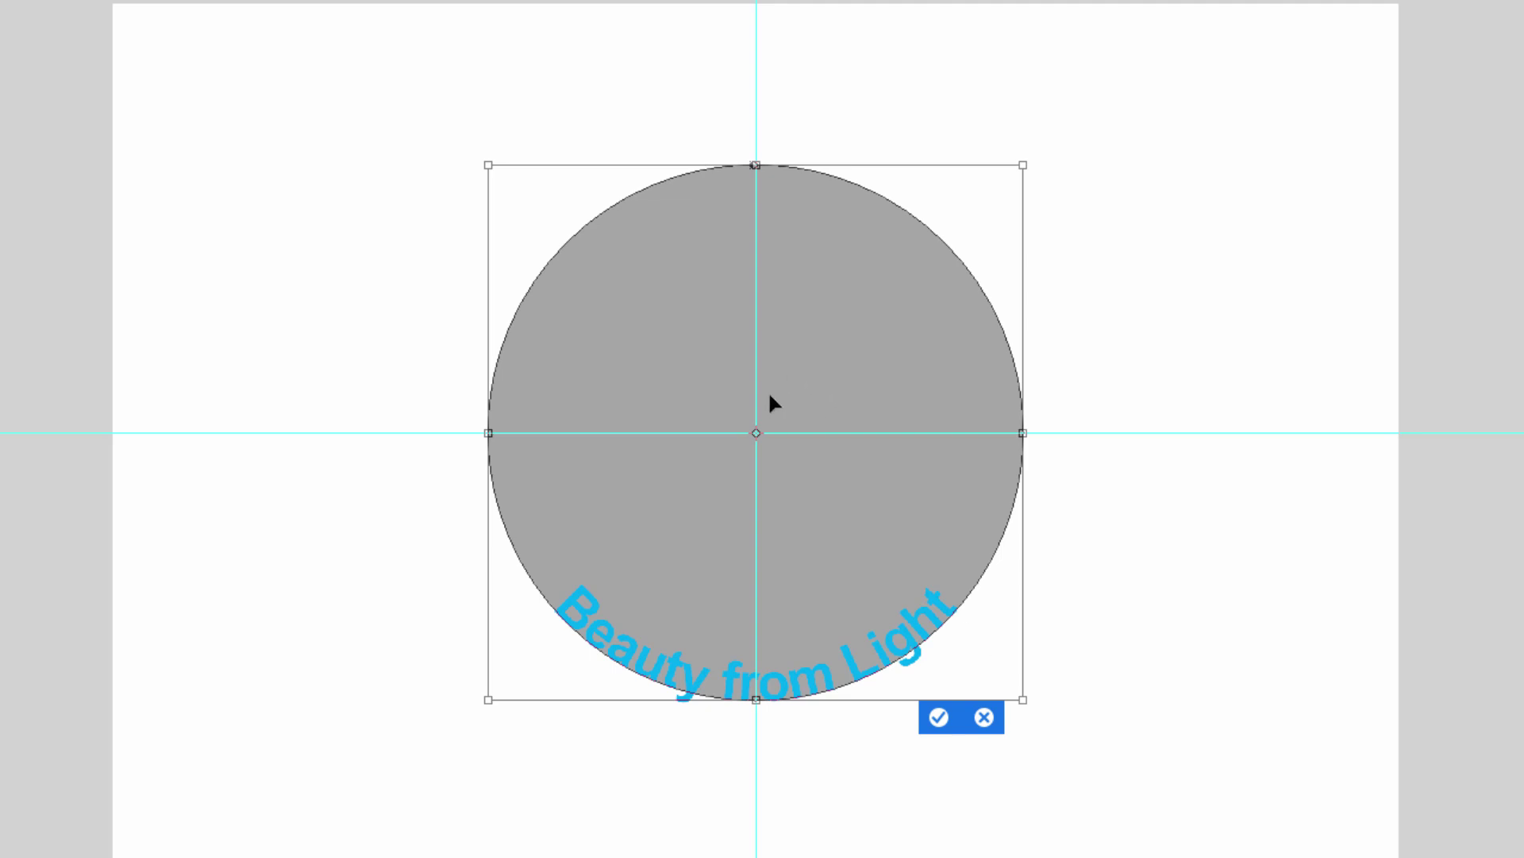
key(alt)
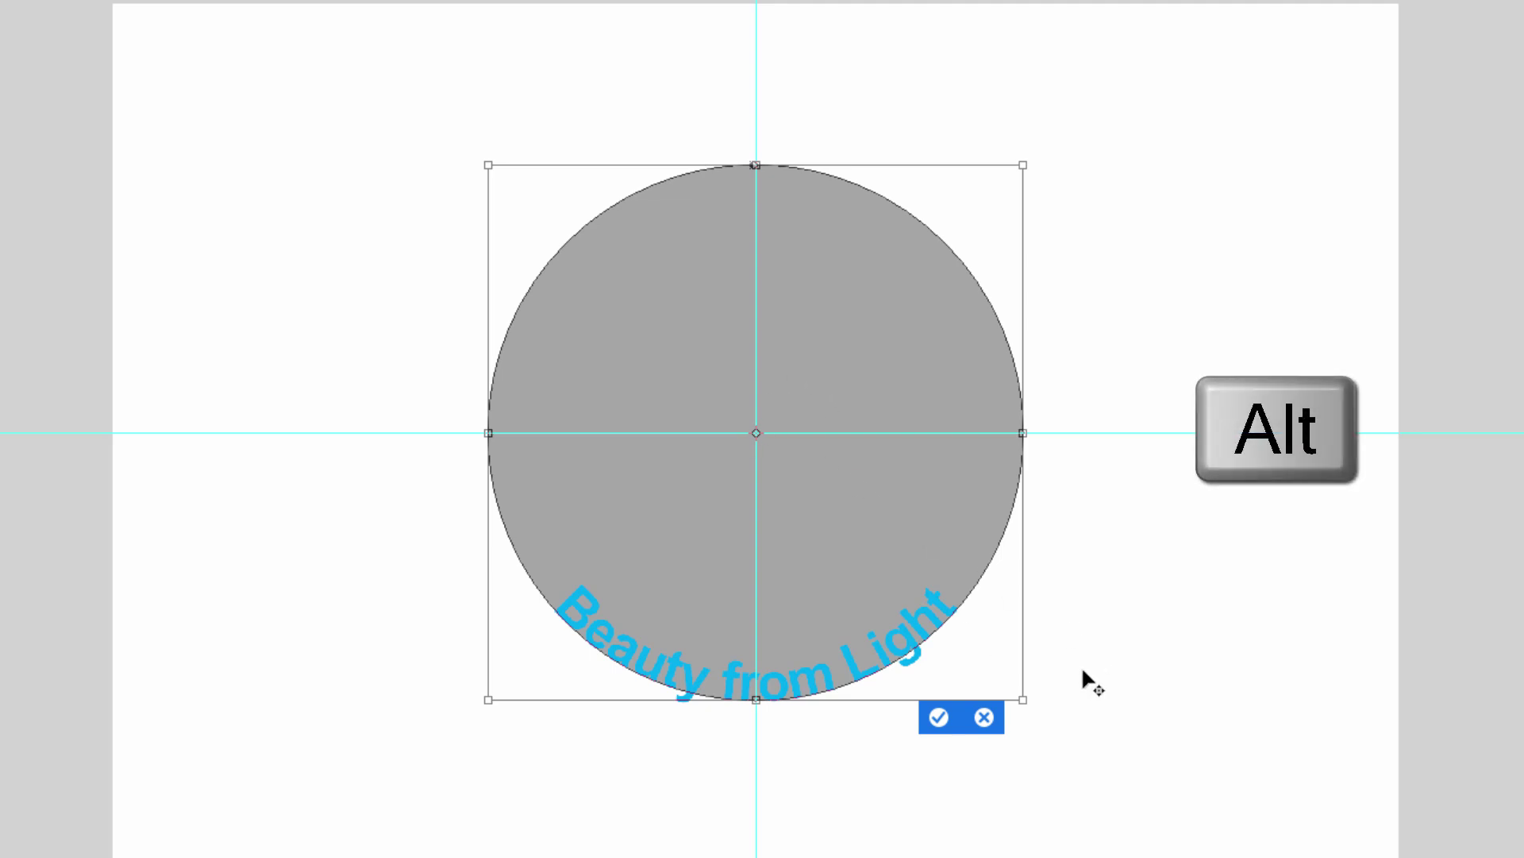
drag(1022, 699, 1054, 745)
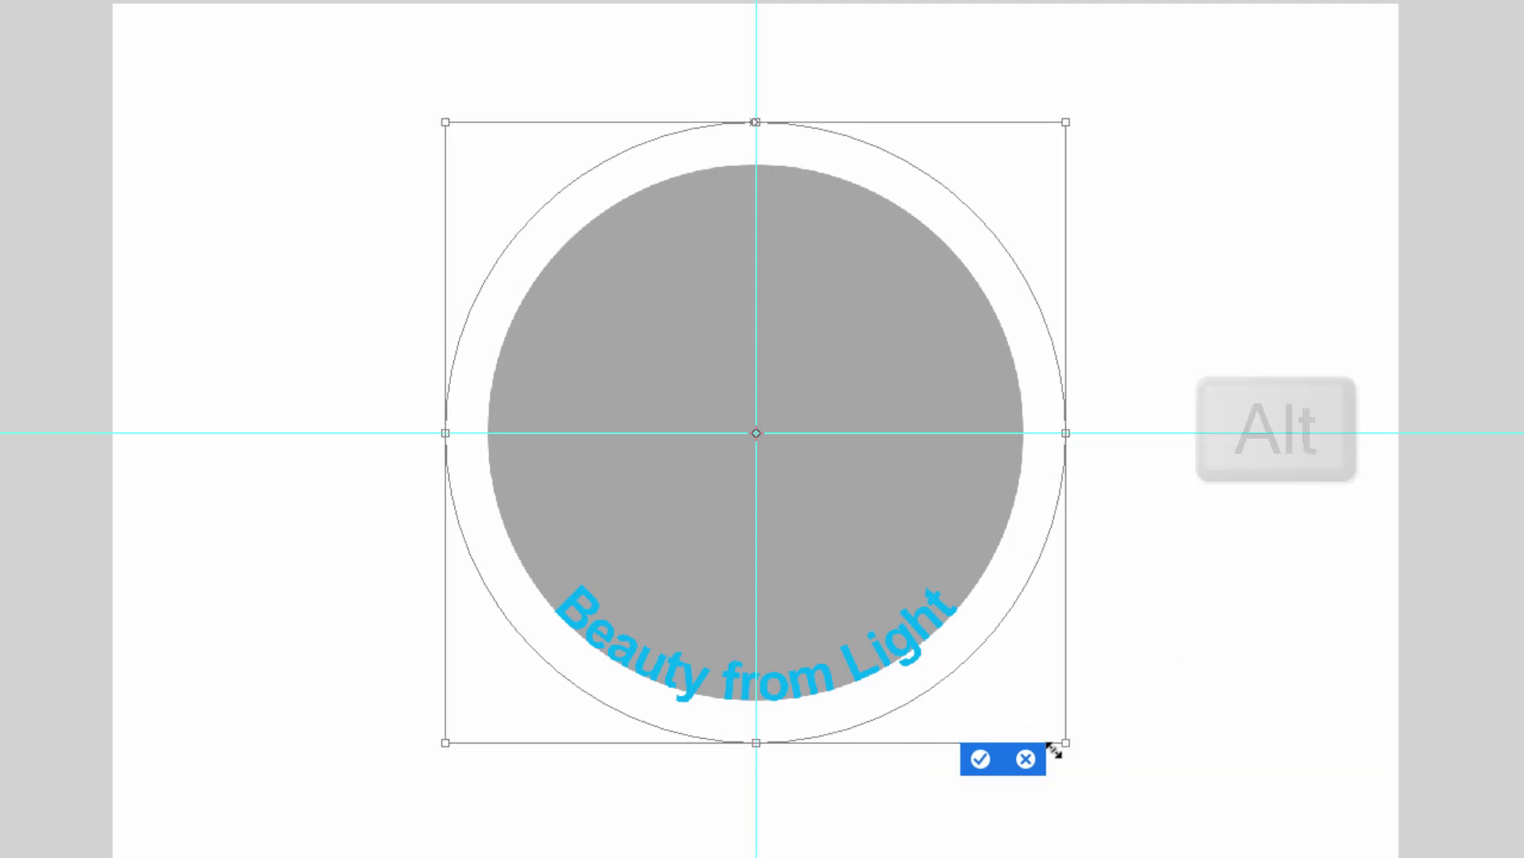
click(984, 761)
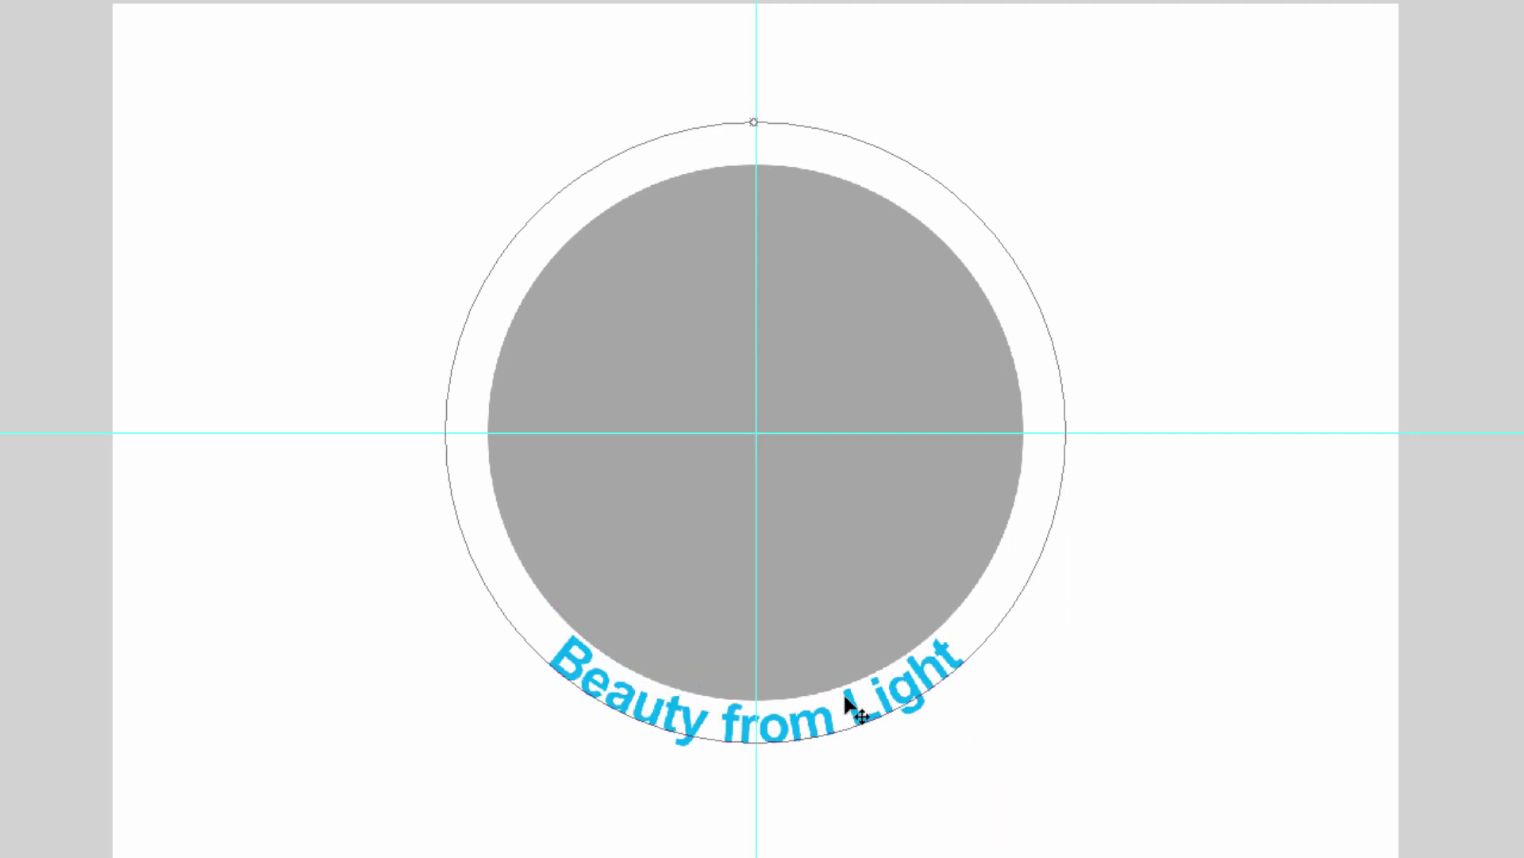
key(ctrl+t)
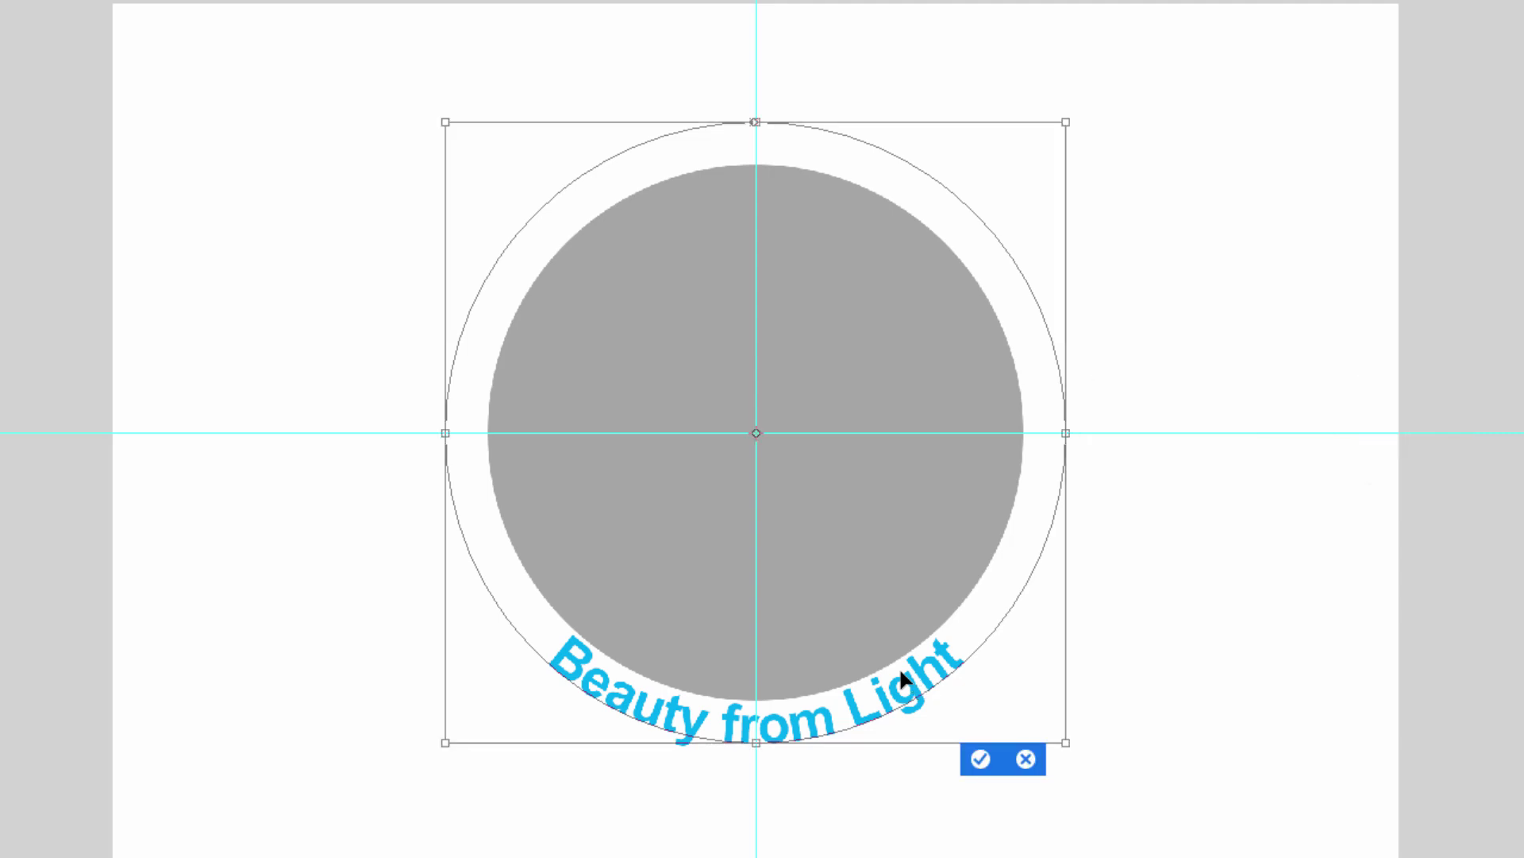
key(alt)
drag(1065, 747, 1059, 731)
click(981, 759)
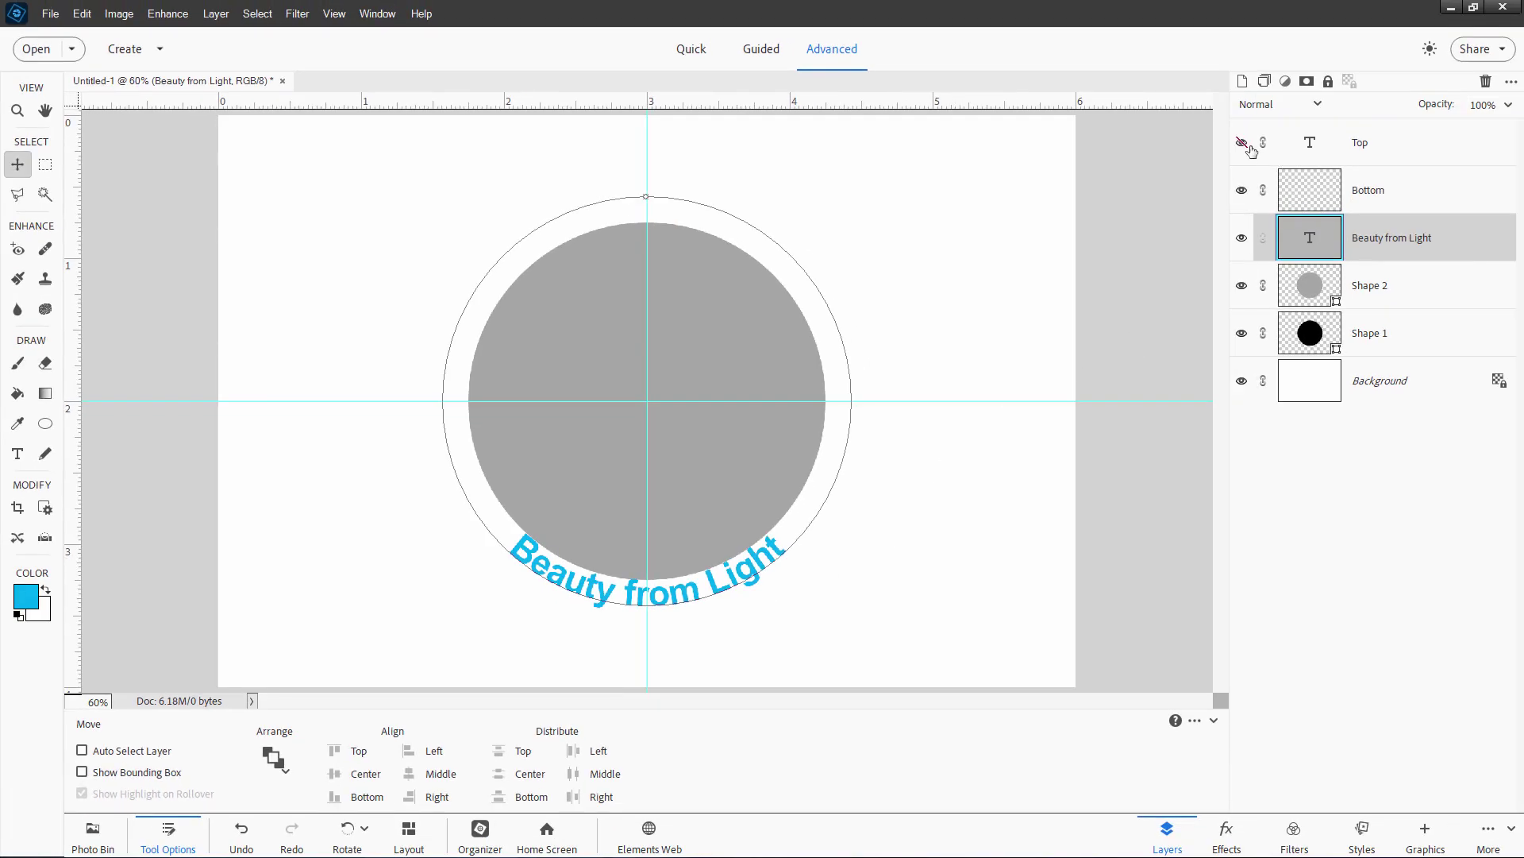
- Show the Top layer, replace its placeholder text with "Twin Palm Camera Club", and commit it
click(1243, 143)
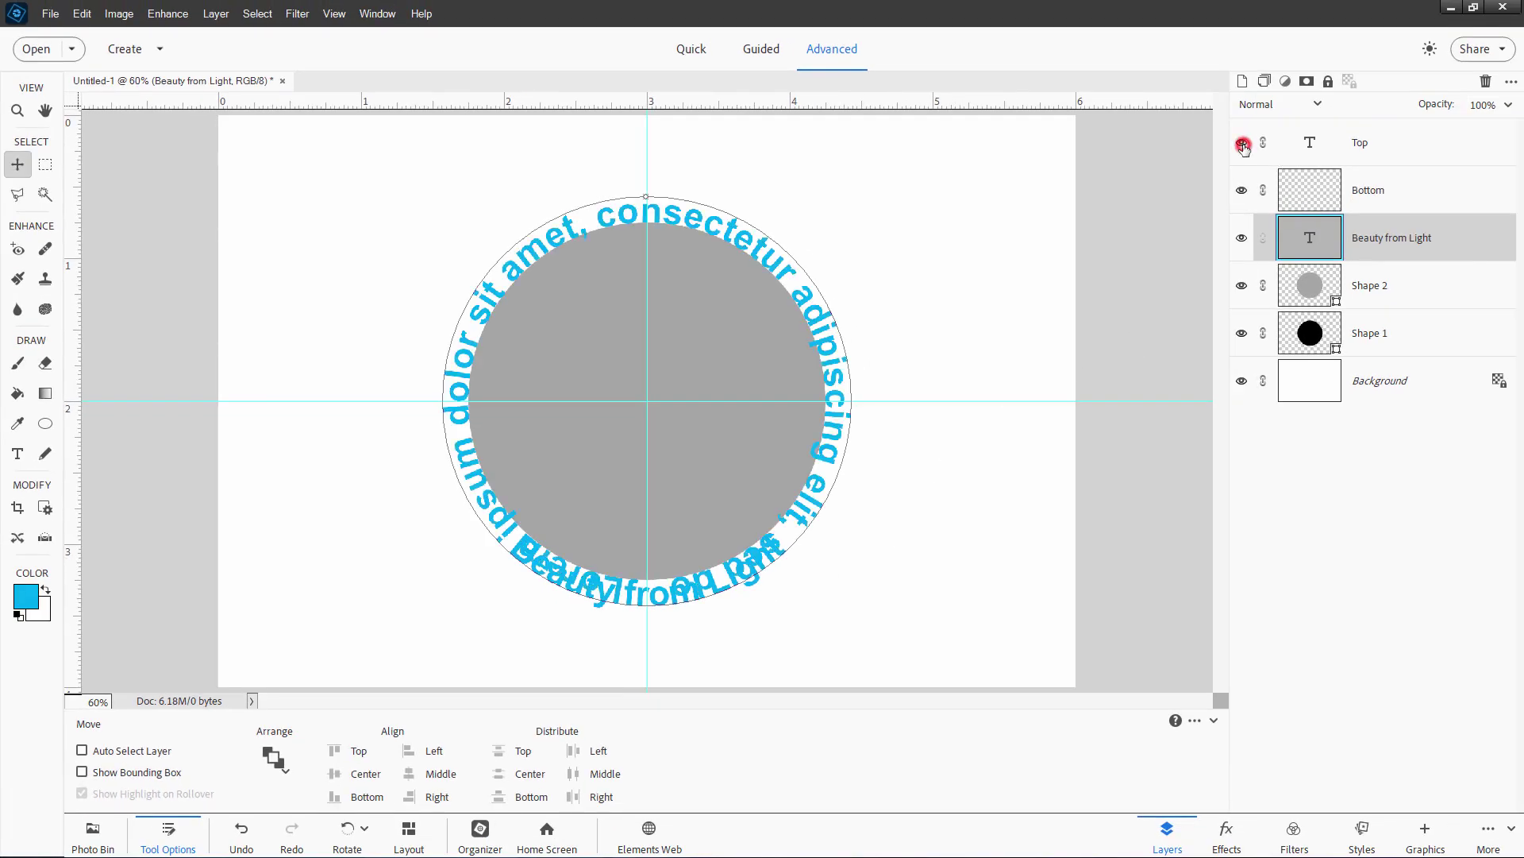
click(1400, 159)
double_click(762, 240)
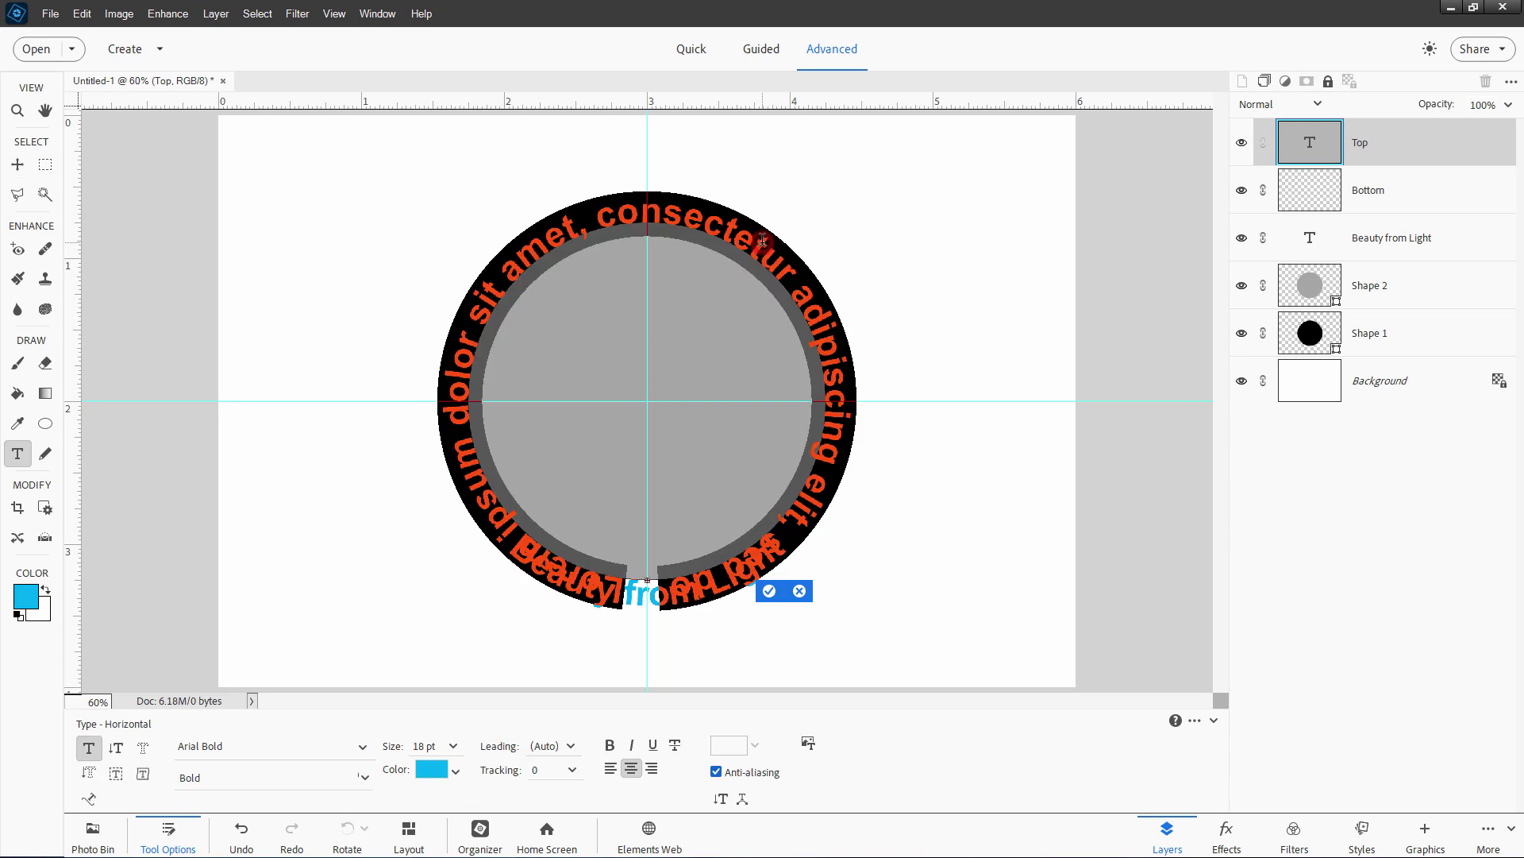
key(BackSpace)
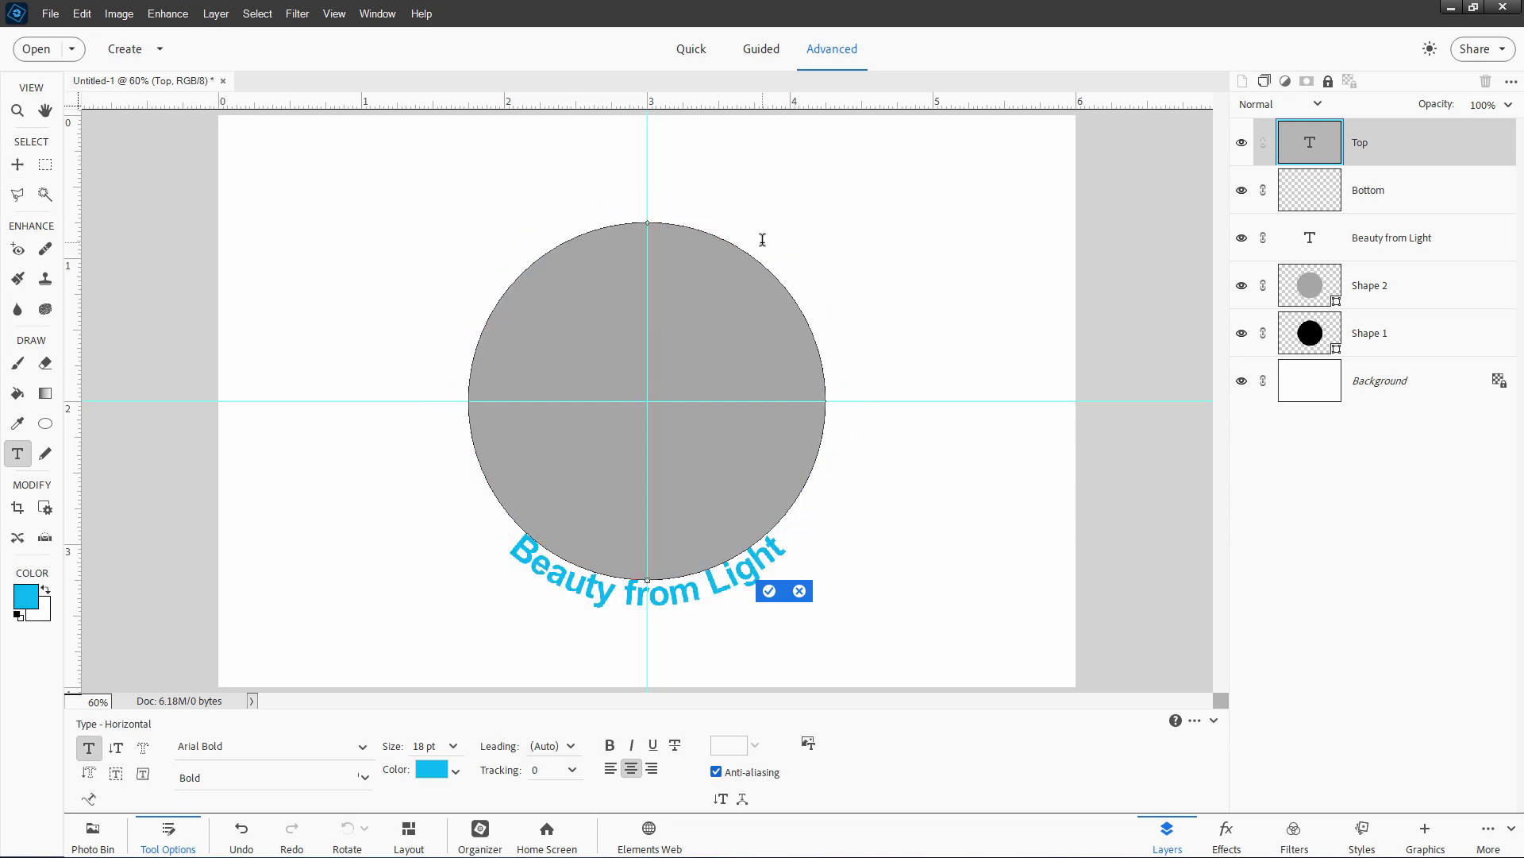
text(Twin Palm Camera Club)
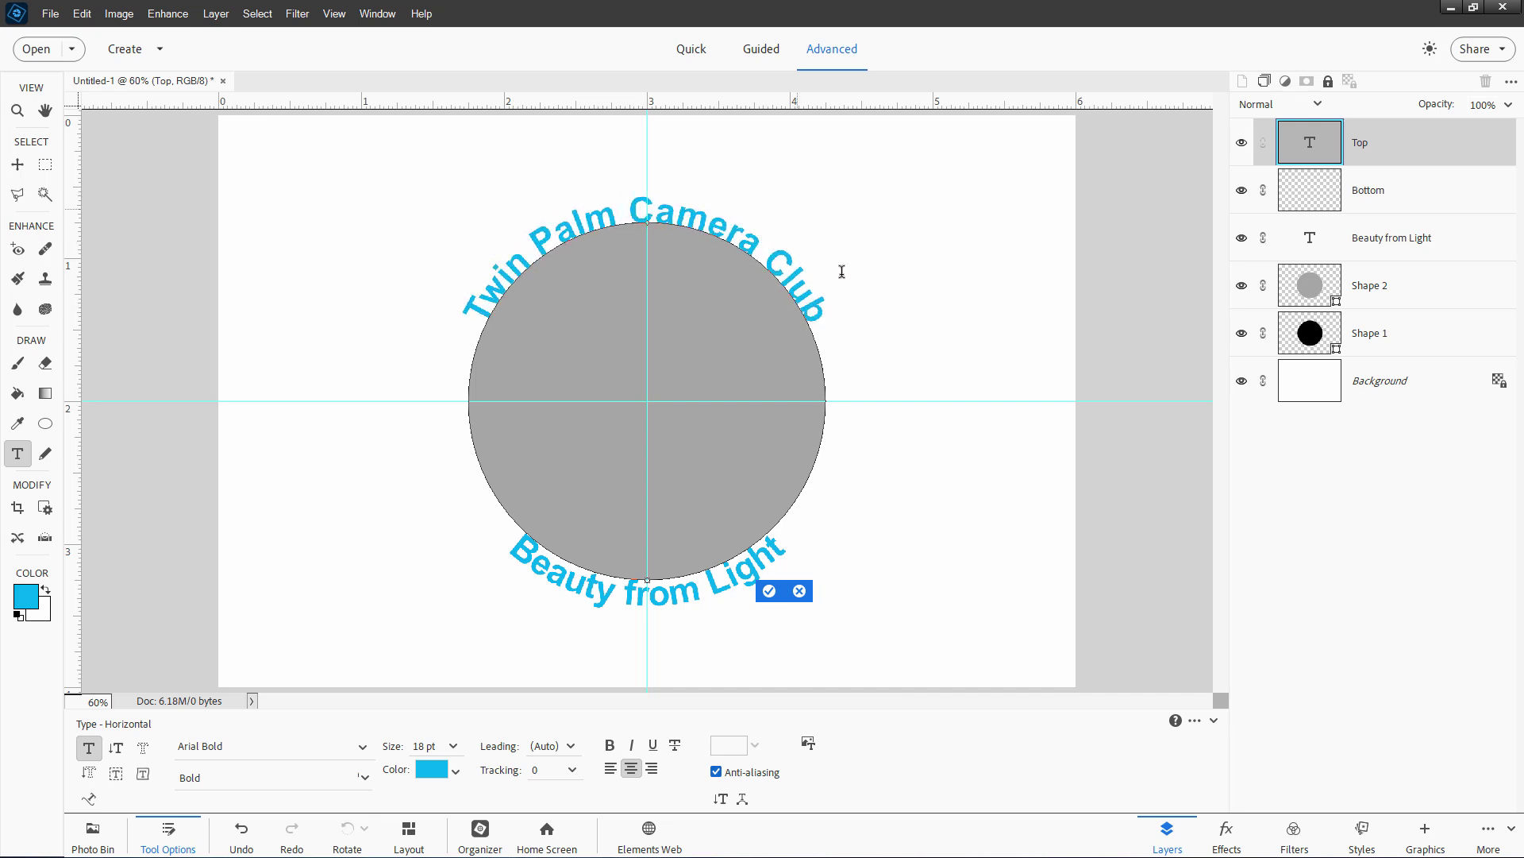
click(769, 592)
key(v)
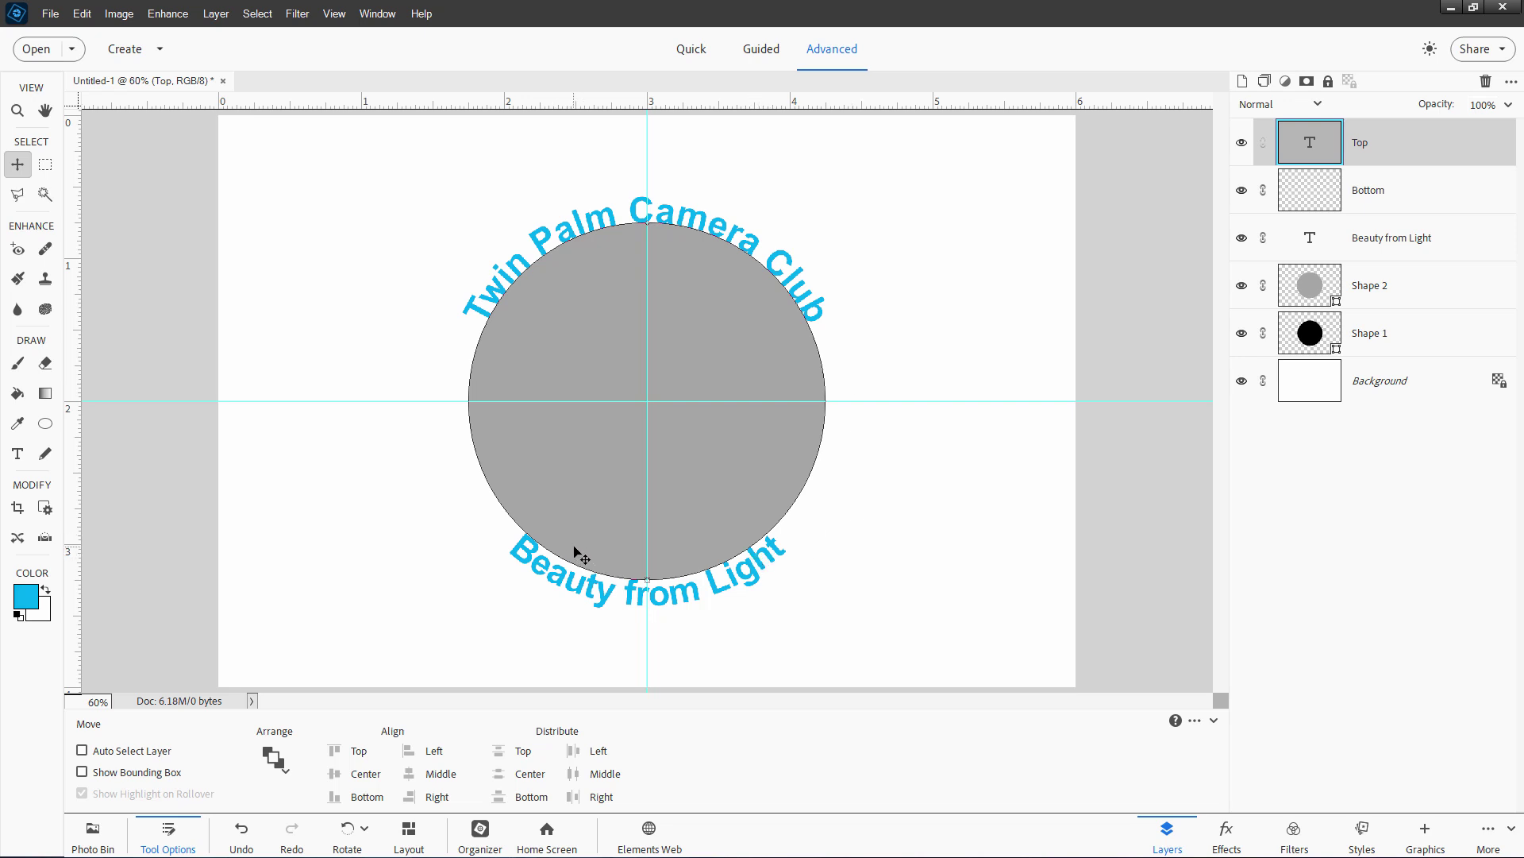
- Hide the gray circle layer Shape 2 and make Background the active layer
click(1241, 286)
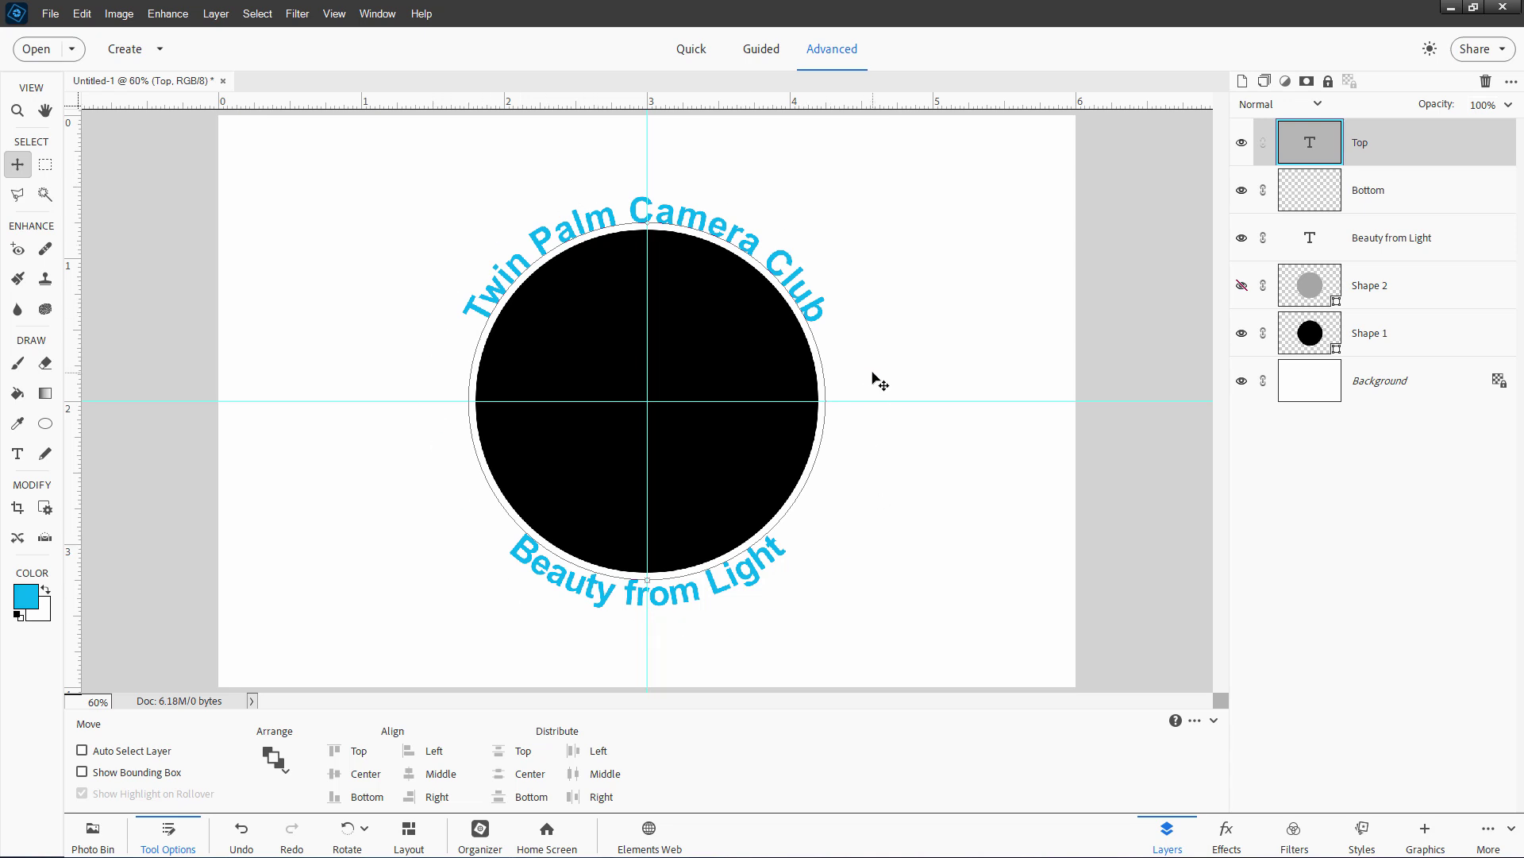
click(1433, 334)
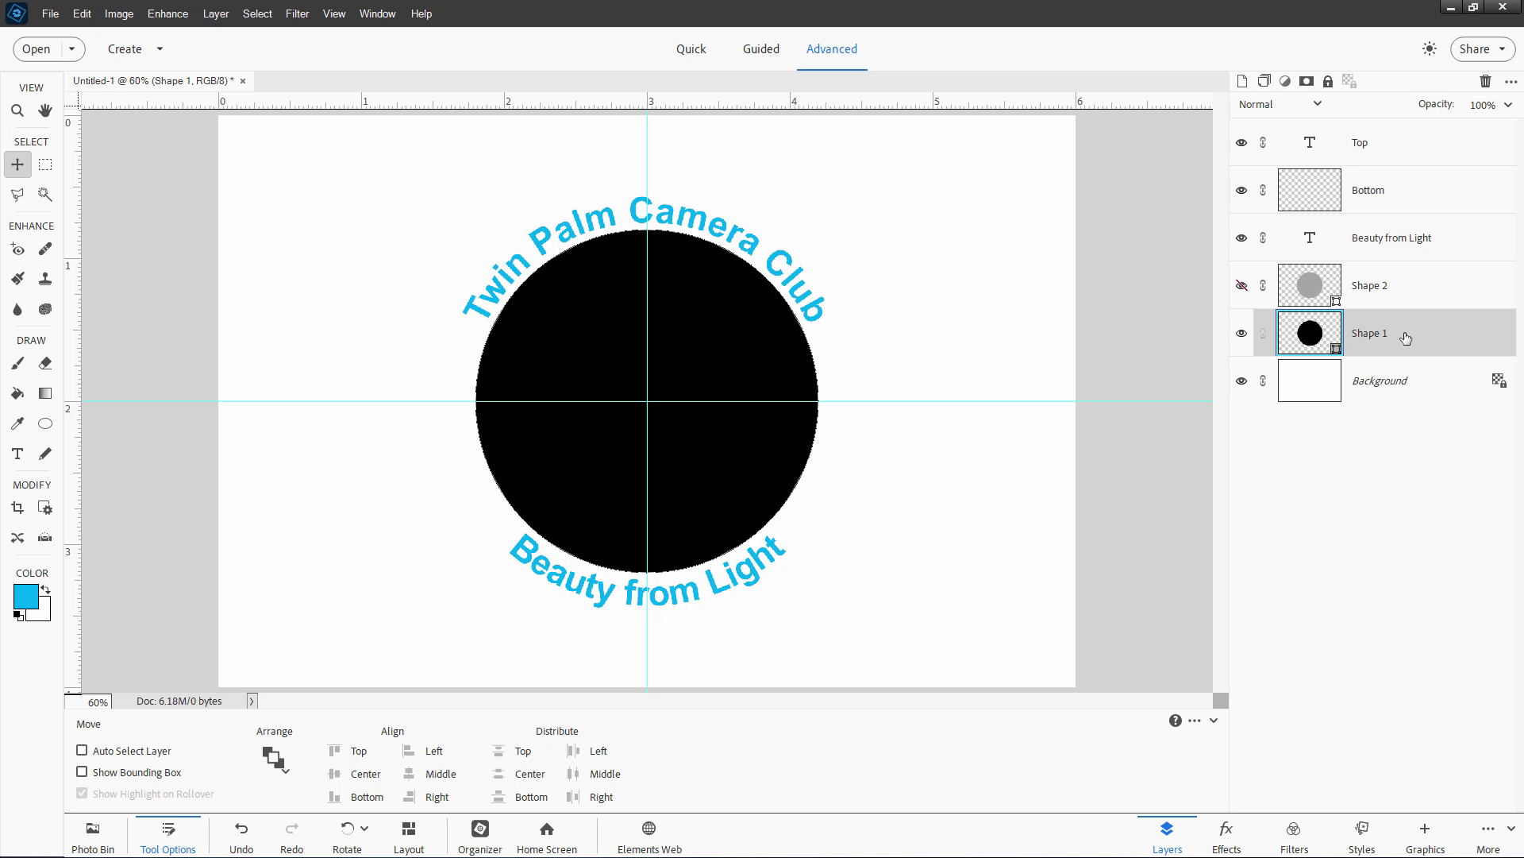
click(1395, 376)
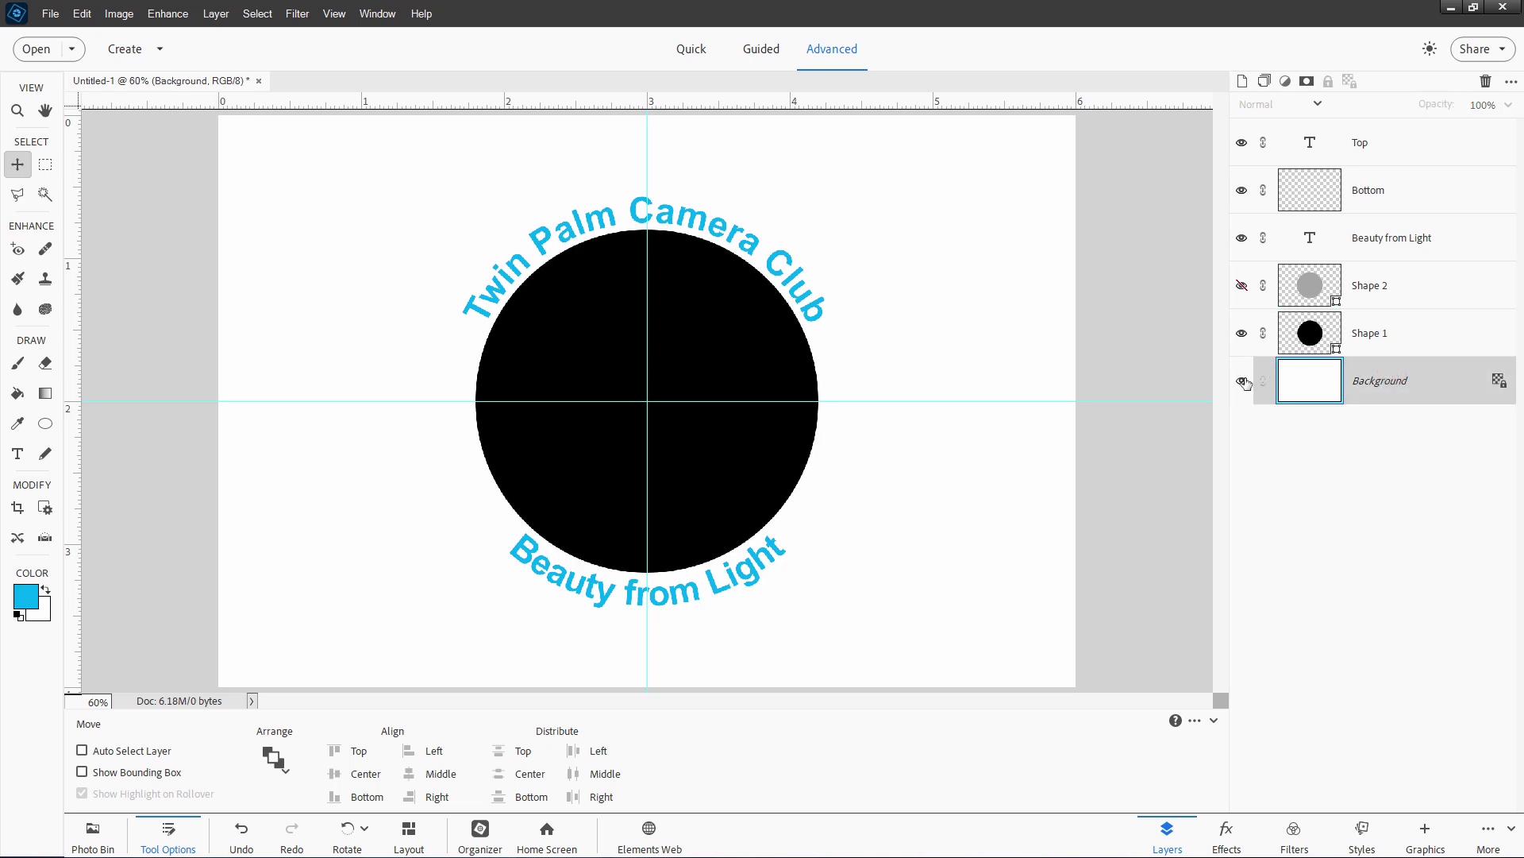
- Draw a CMYK Blue circle about 3 in in diameter from the guides' intersection, directly above the Background and behind the black circle
click(45, 425)
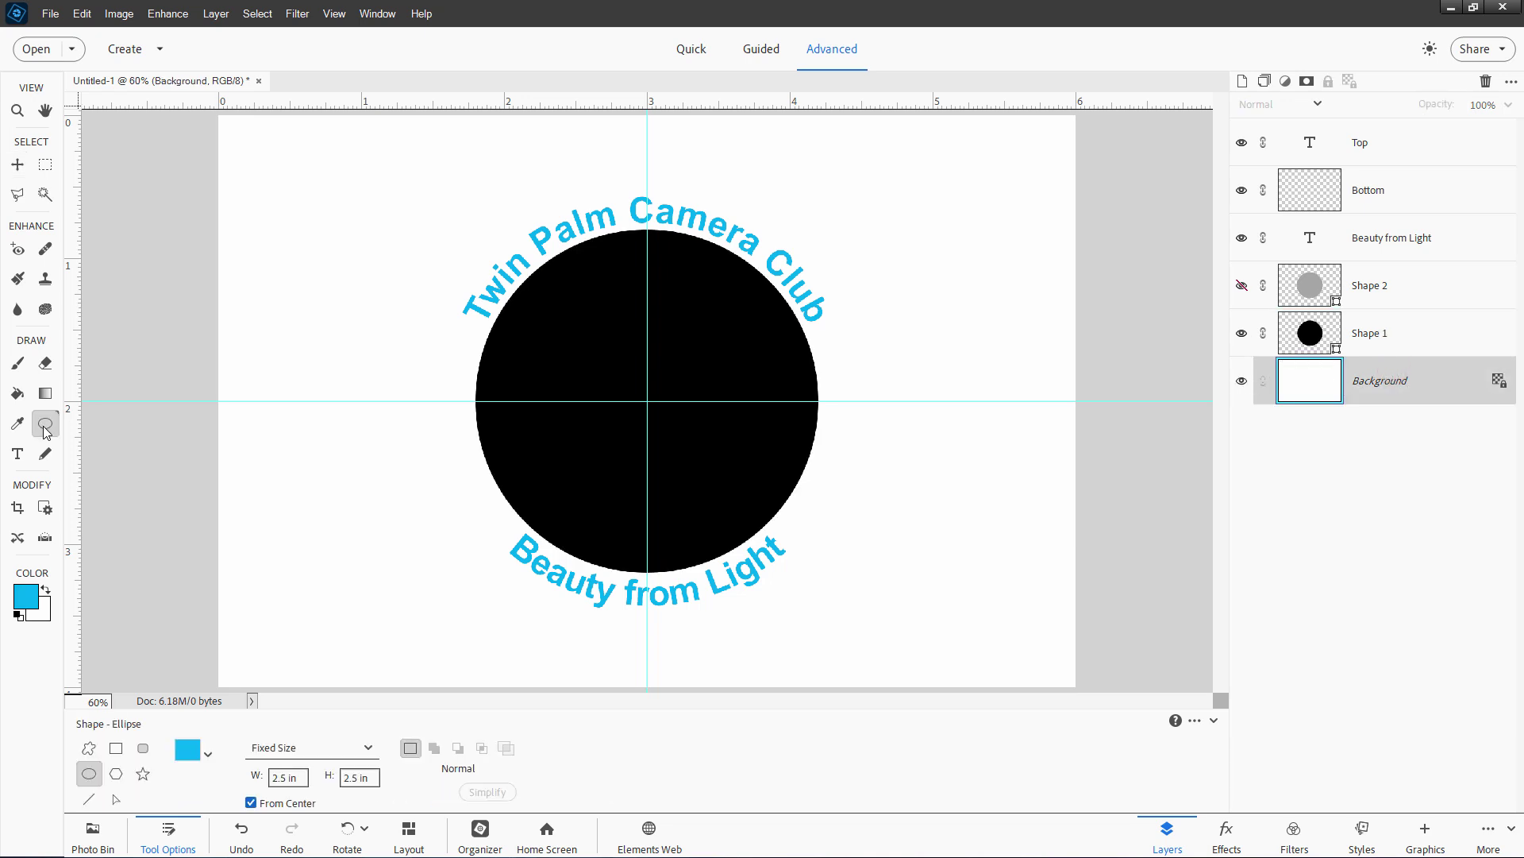
click(208, 752)
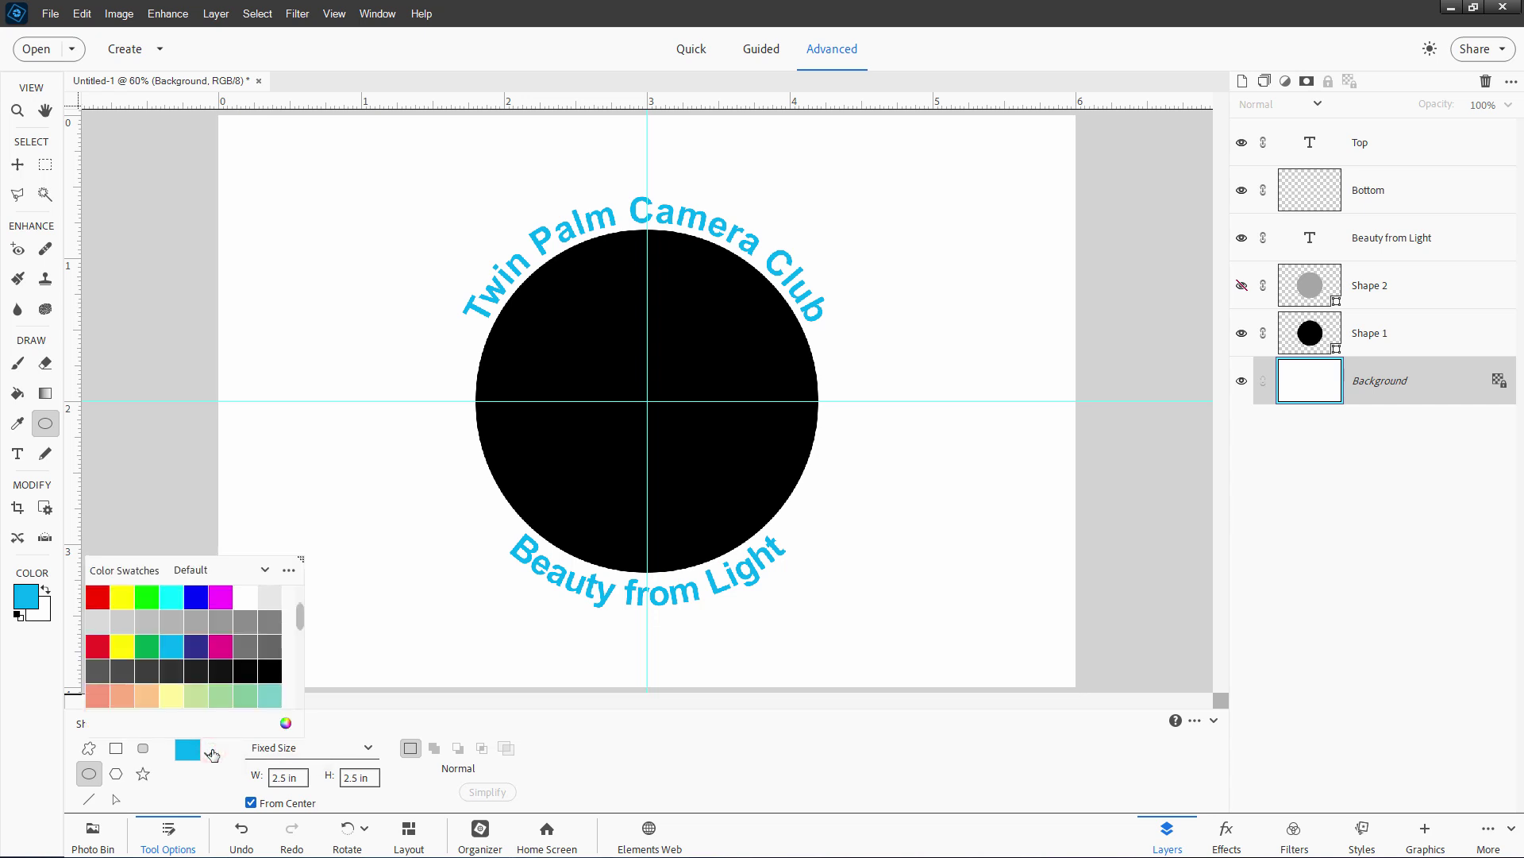
click(200, 642)
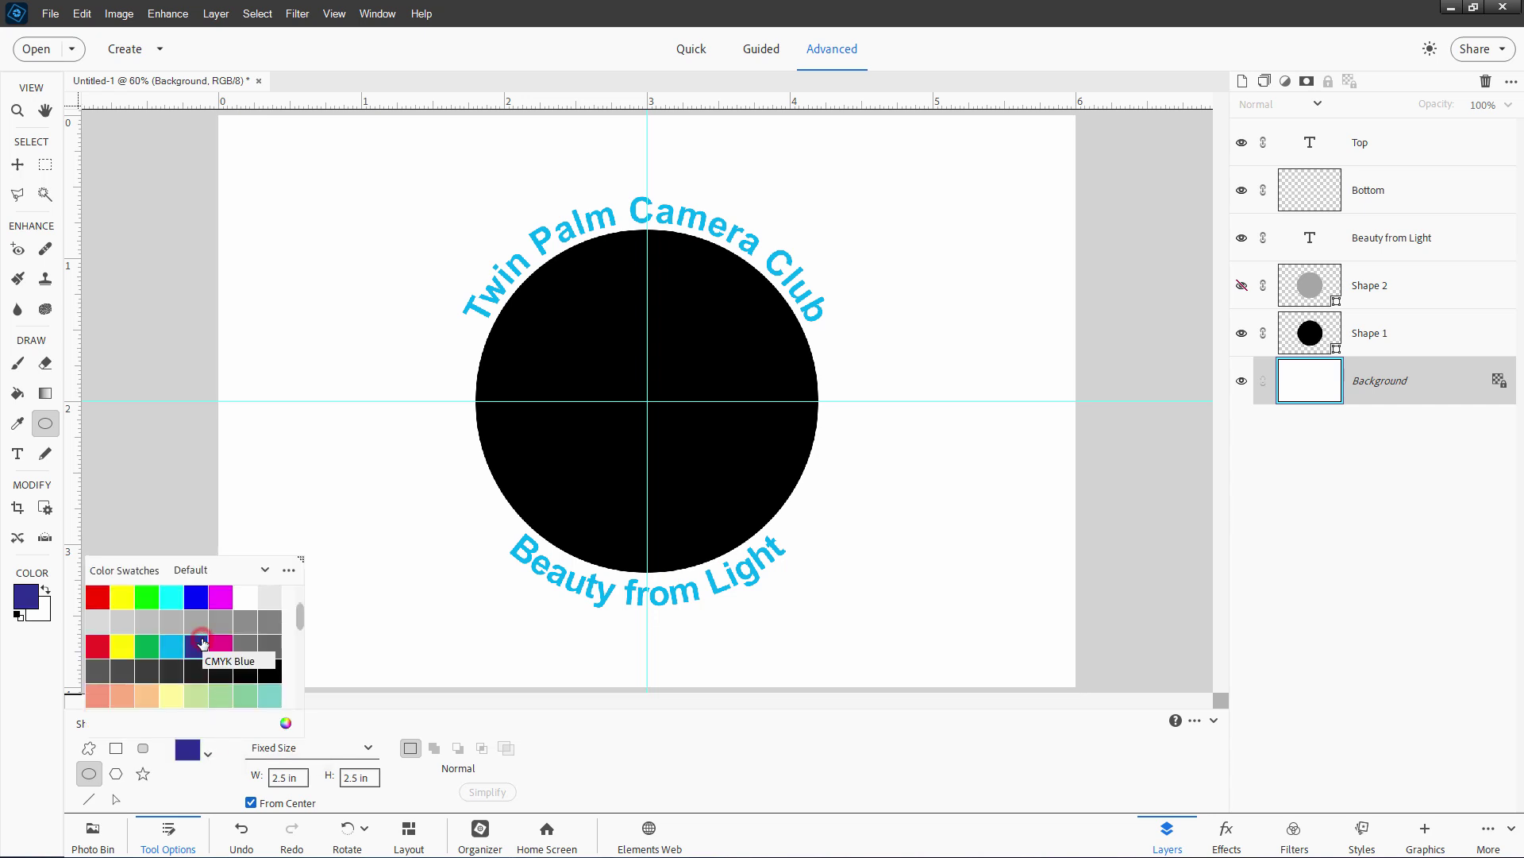
click(371, 748)
click(287, 781)
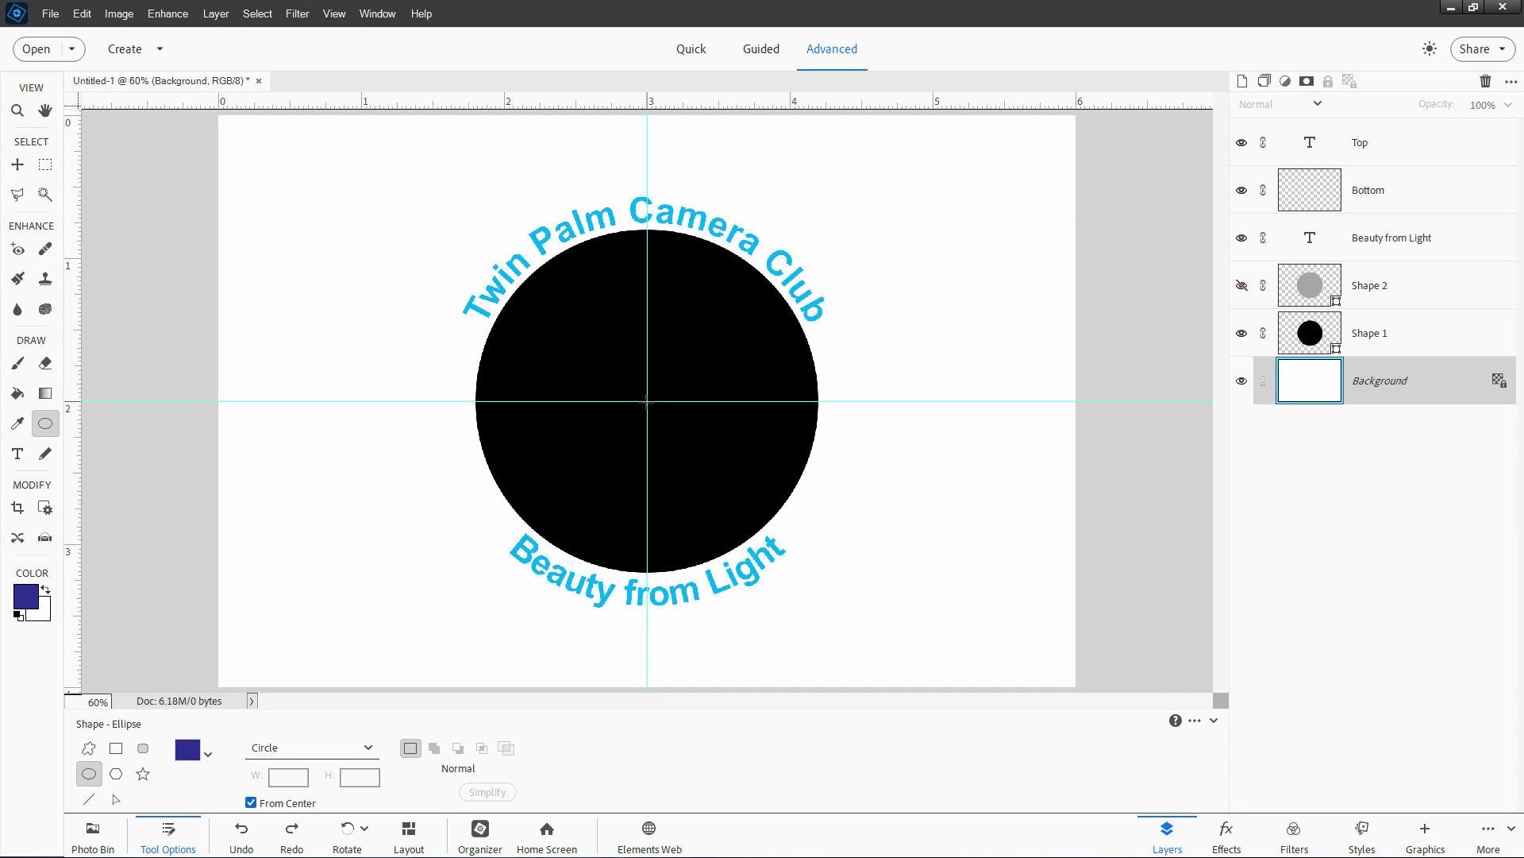
drag(647, 401, 783, 552)
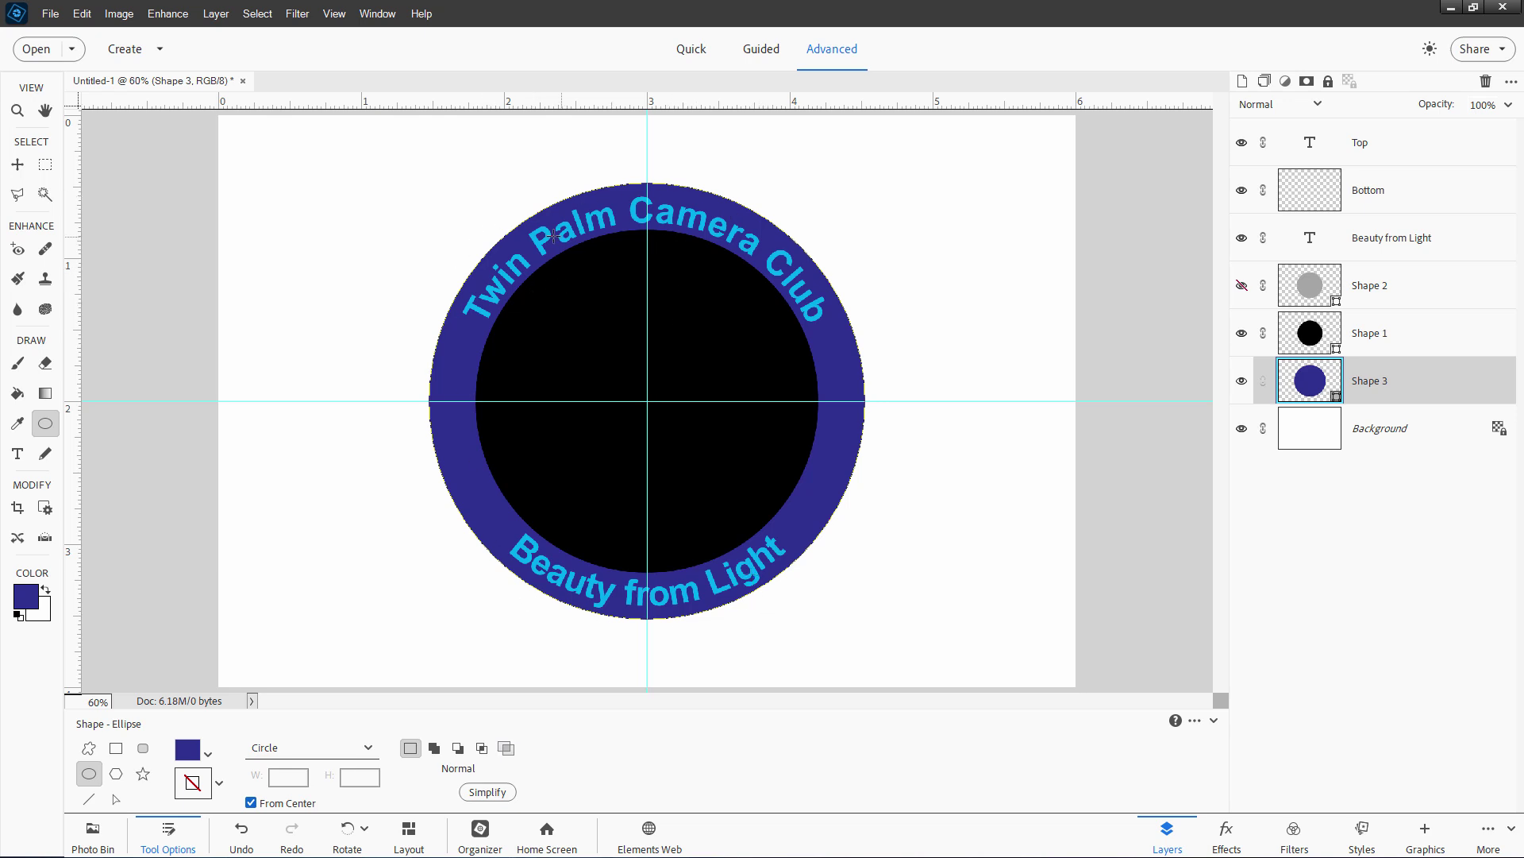
- Recolour the "Twin Palm Camera Club" text on the Top layer white and commit the change
click(1408, 146)
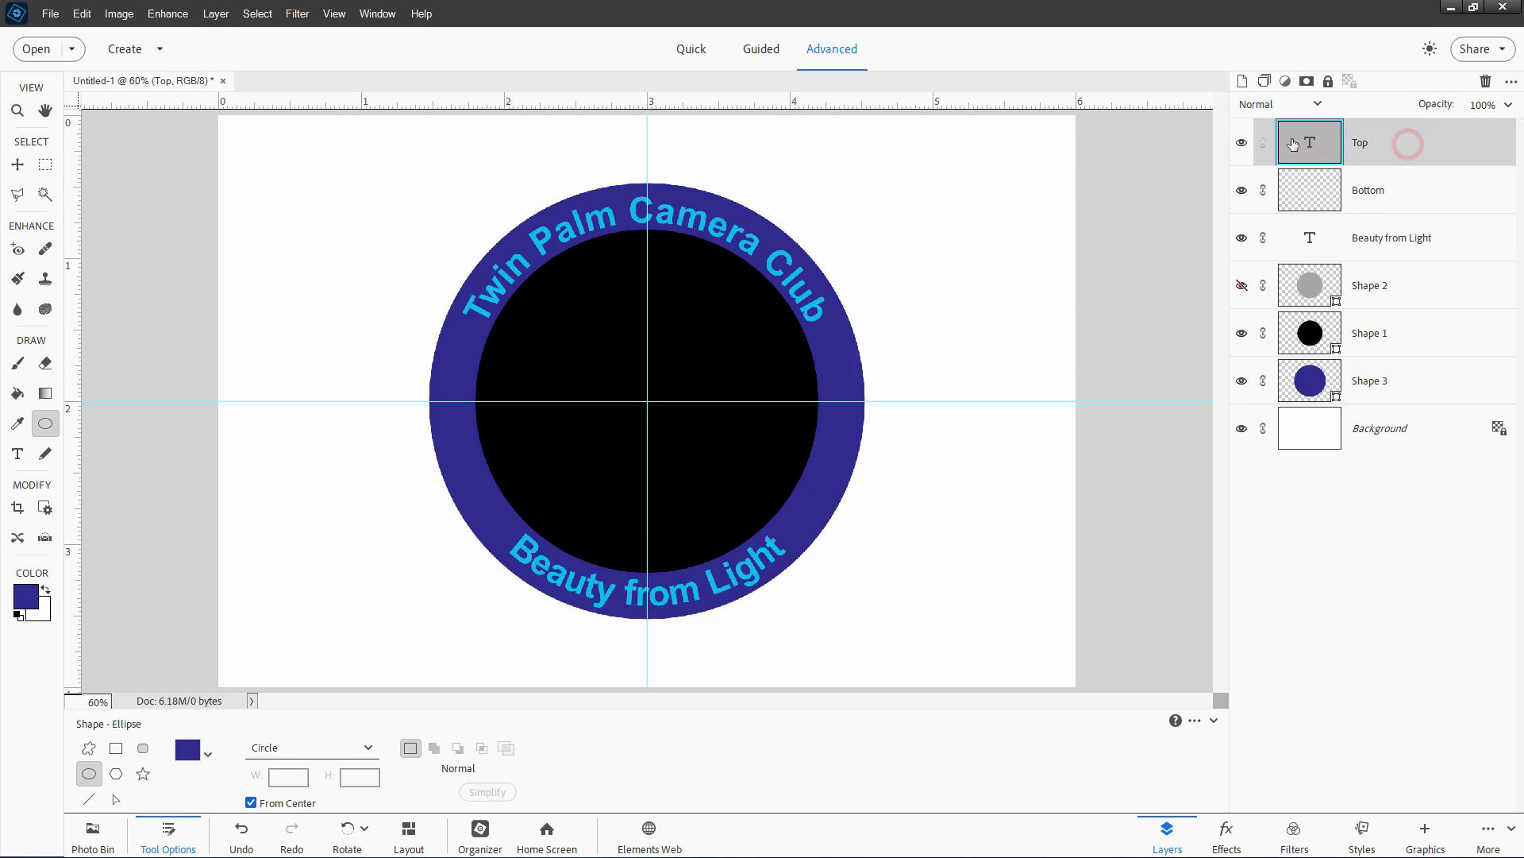
click(17, 454)
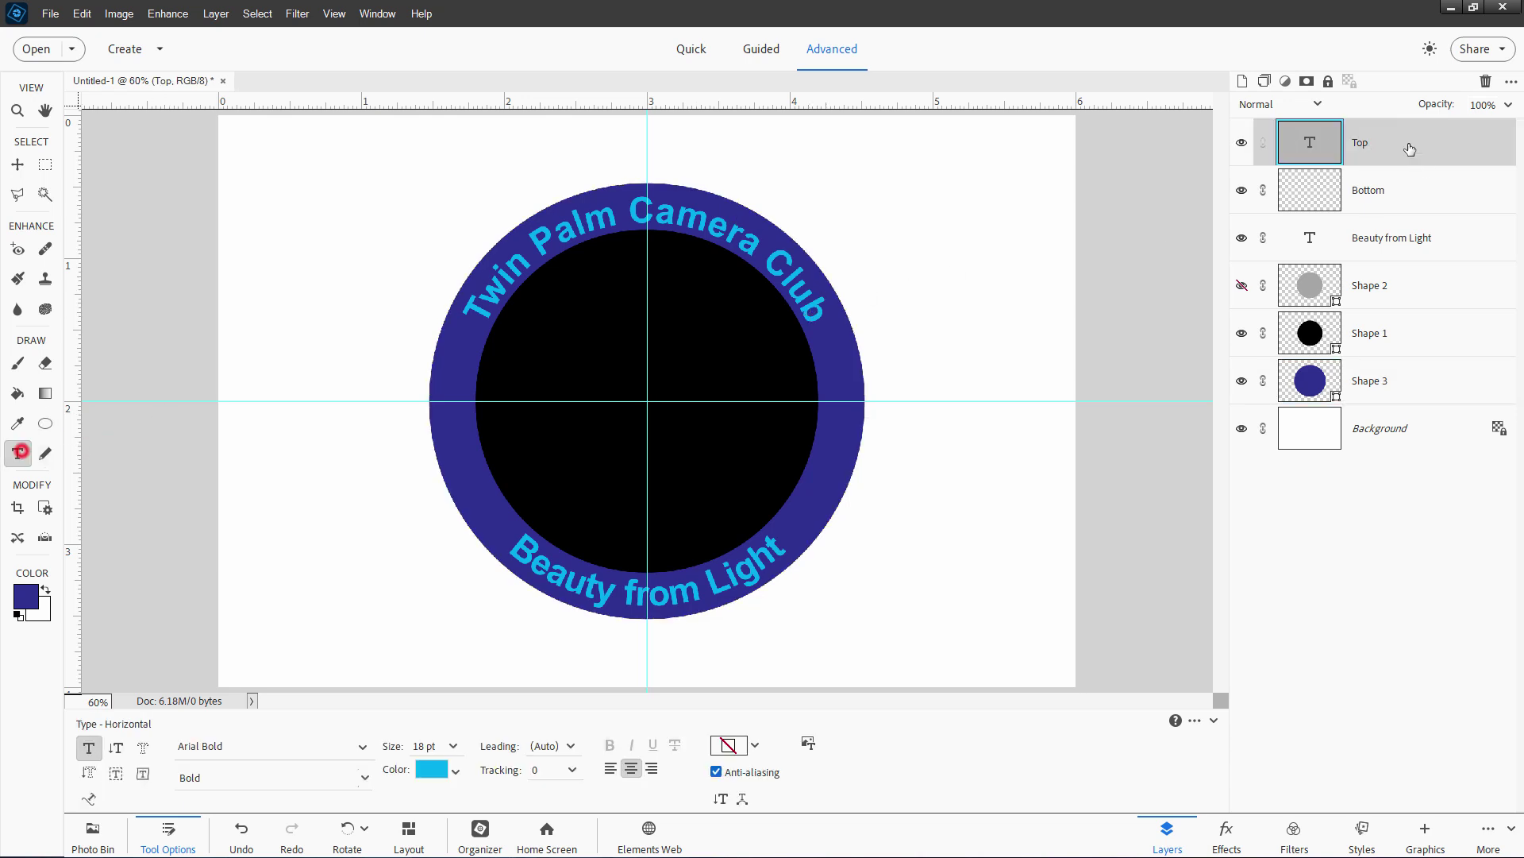
triple_click(662, 221)
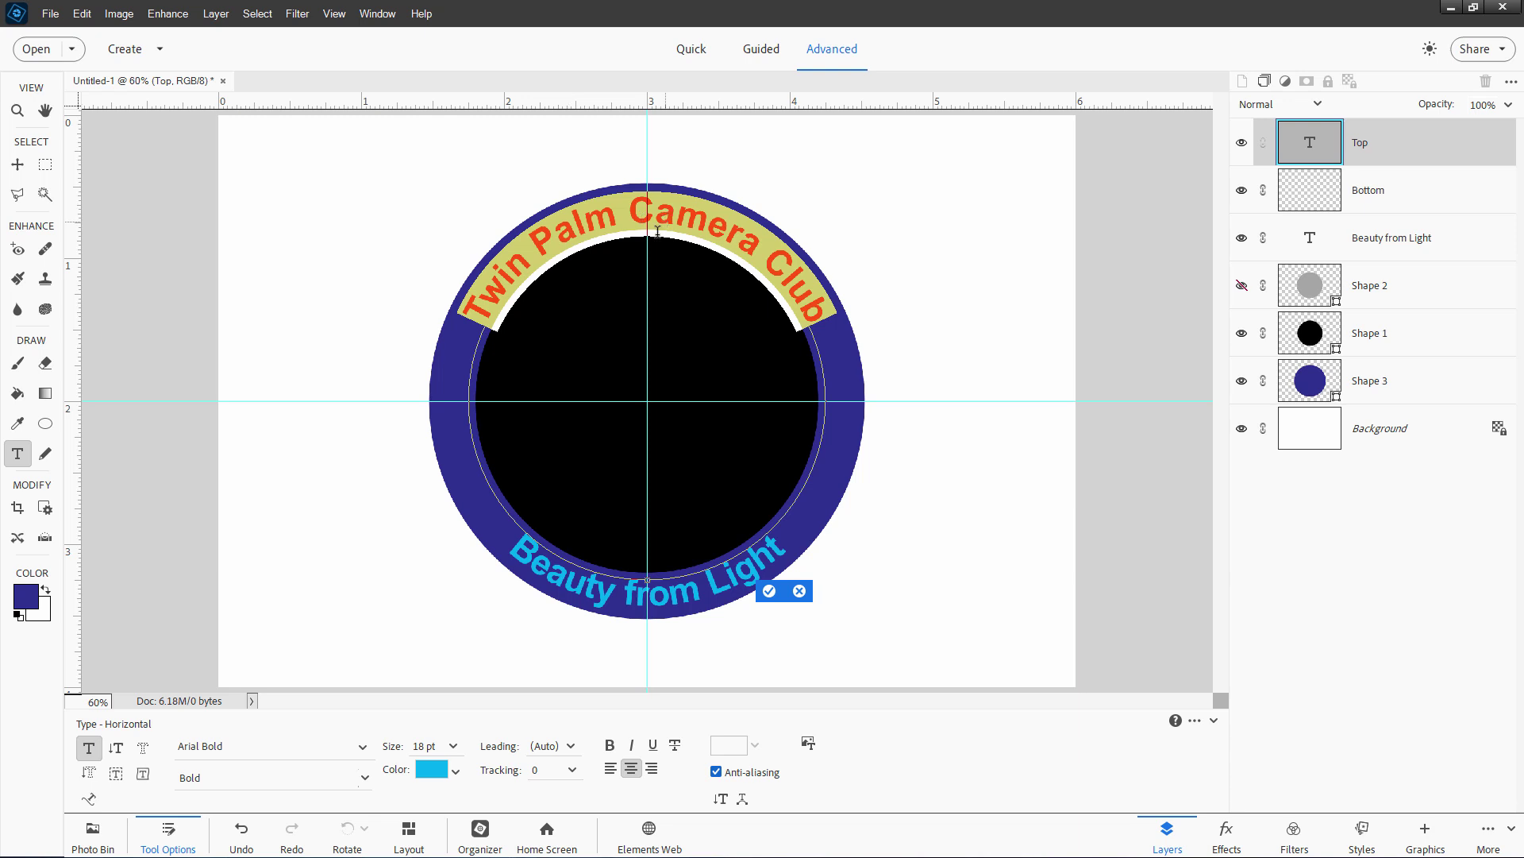
click(435, 769)
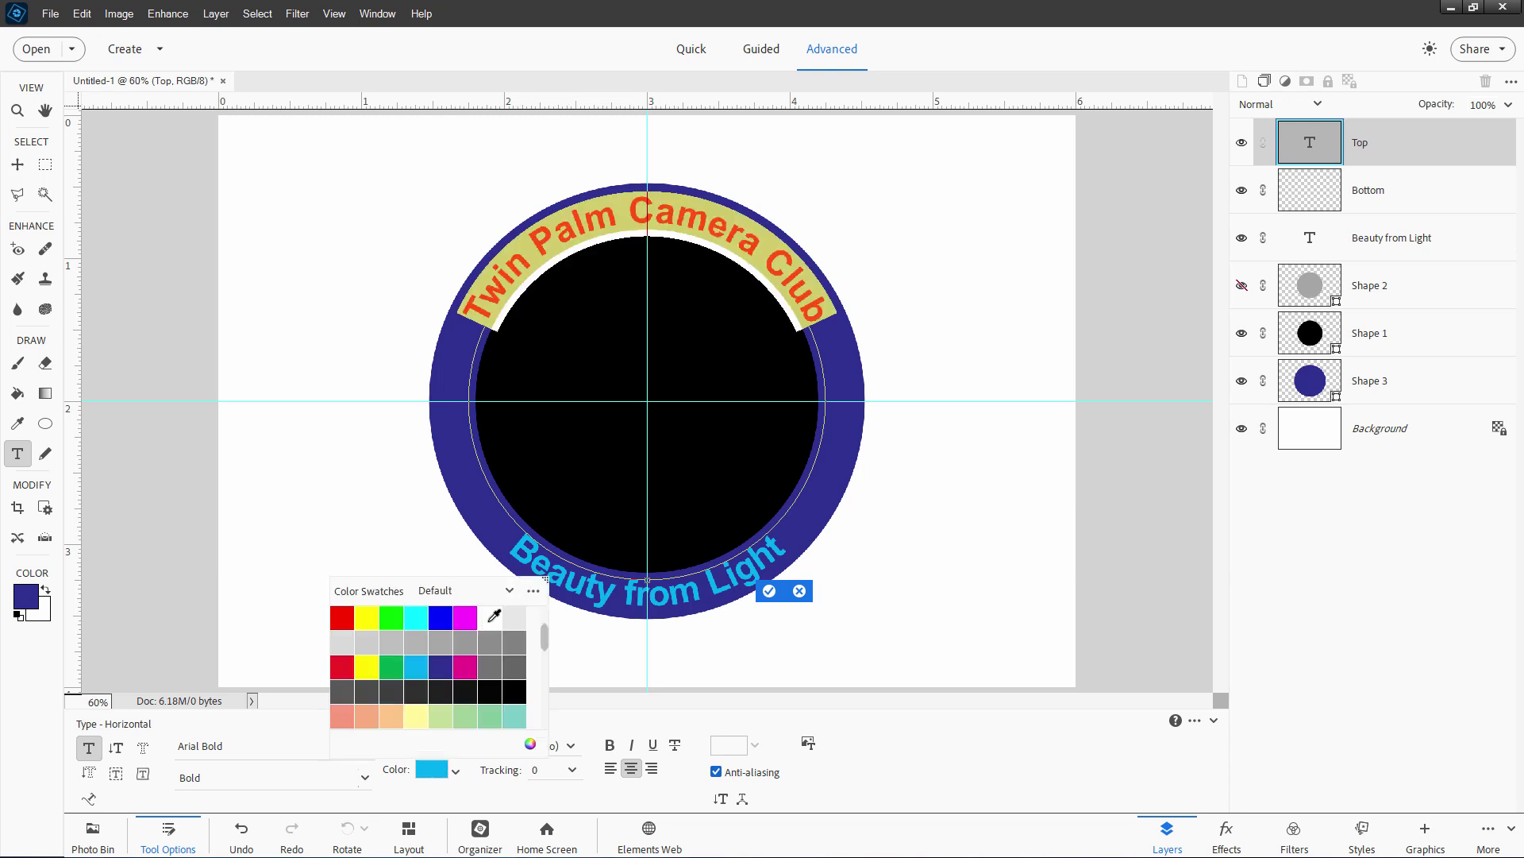
click(489, 618)
click(769, 590)
click(769, 590)
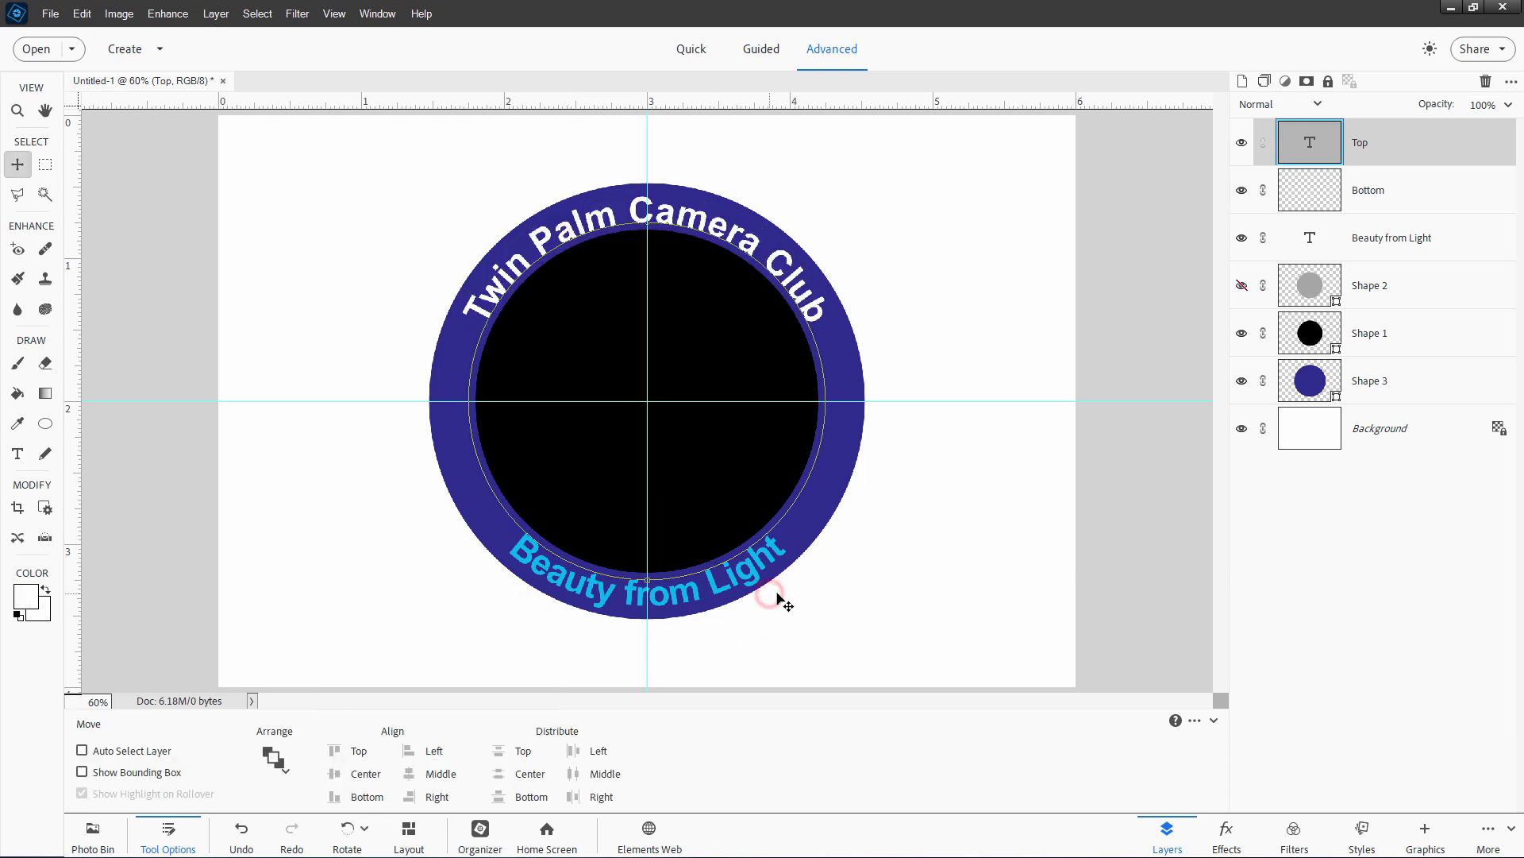
- Recolour the "Beauty from Light" text white and commit the change
click(1390, 236)
click(26, 449)
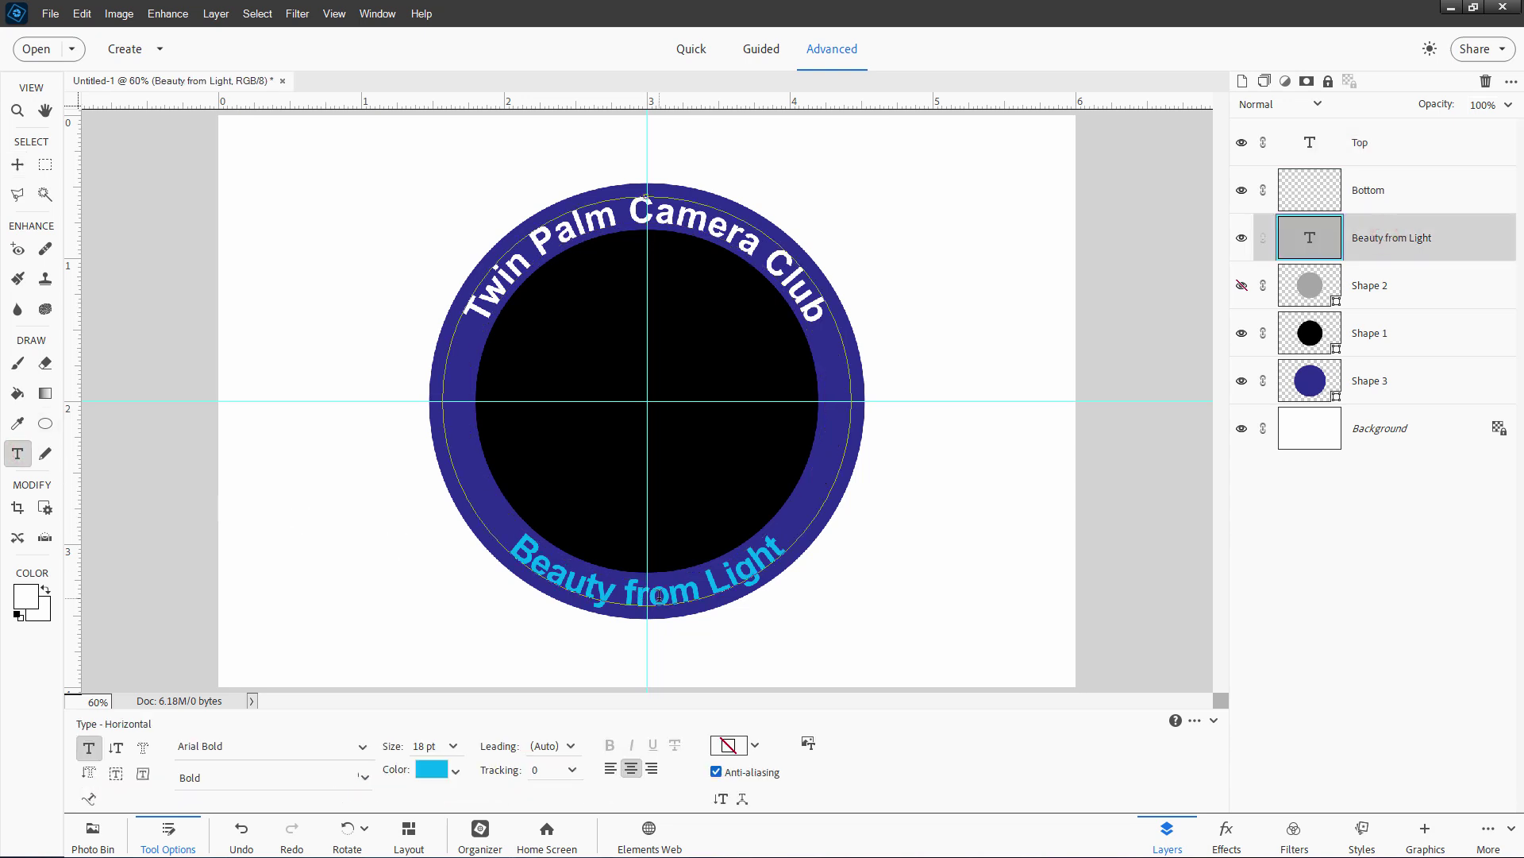
click(659, 595)
click(435, 770)
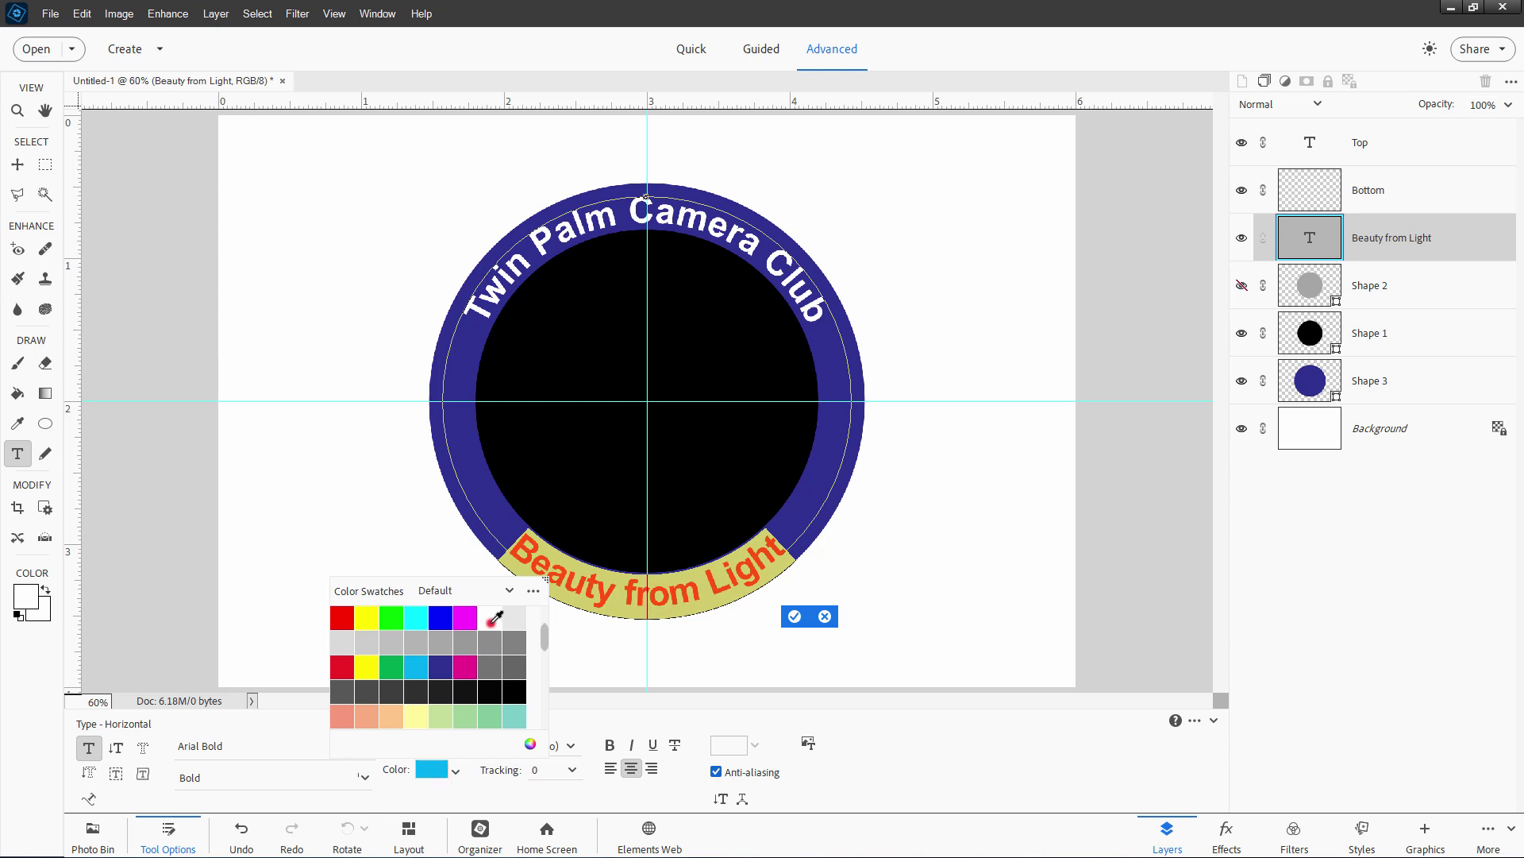
click(493, 622)
click(795, 617)
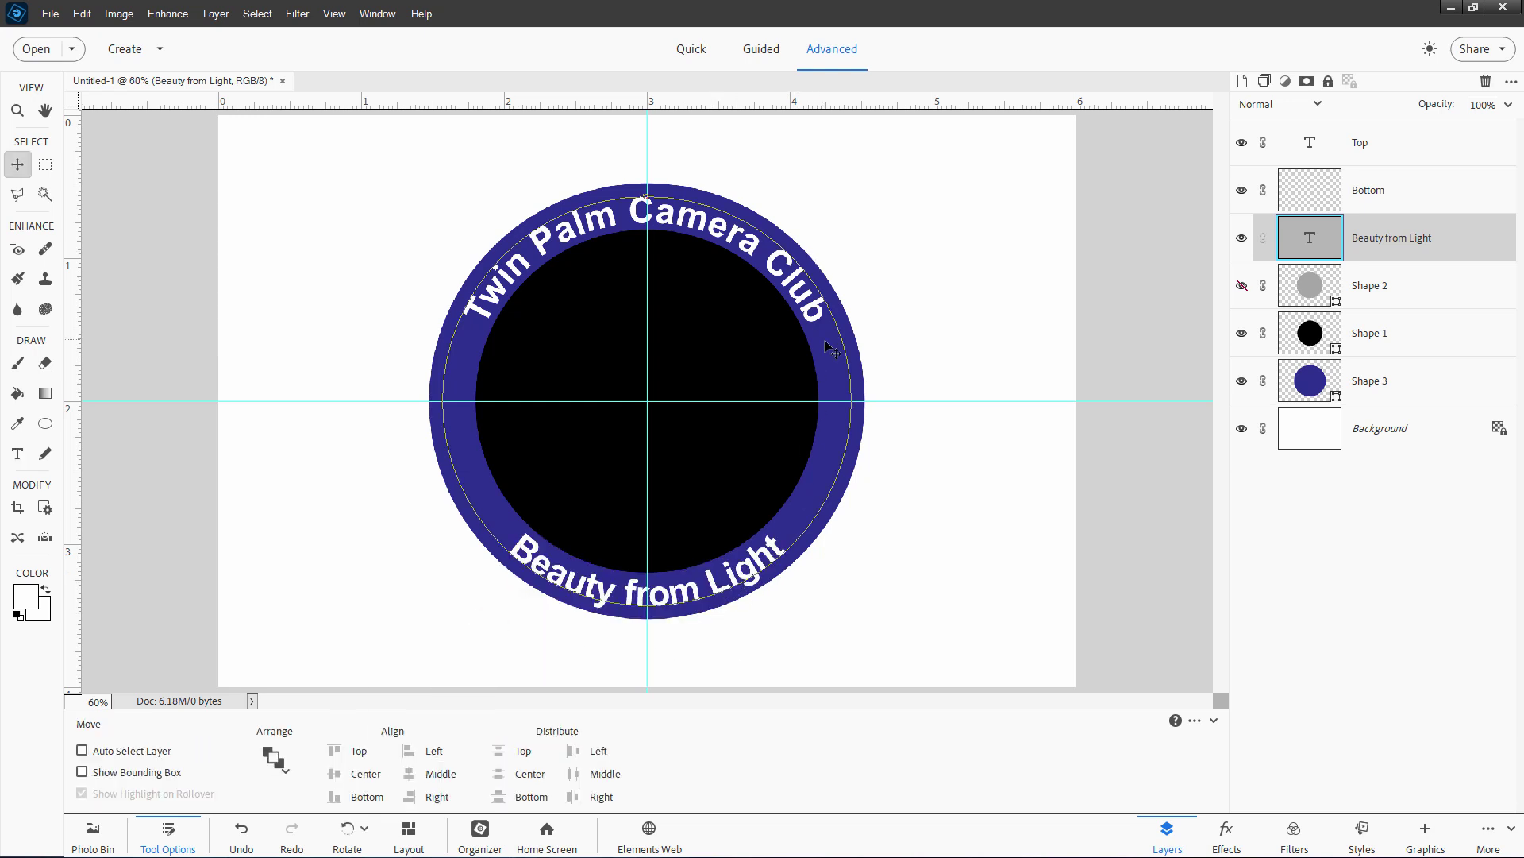
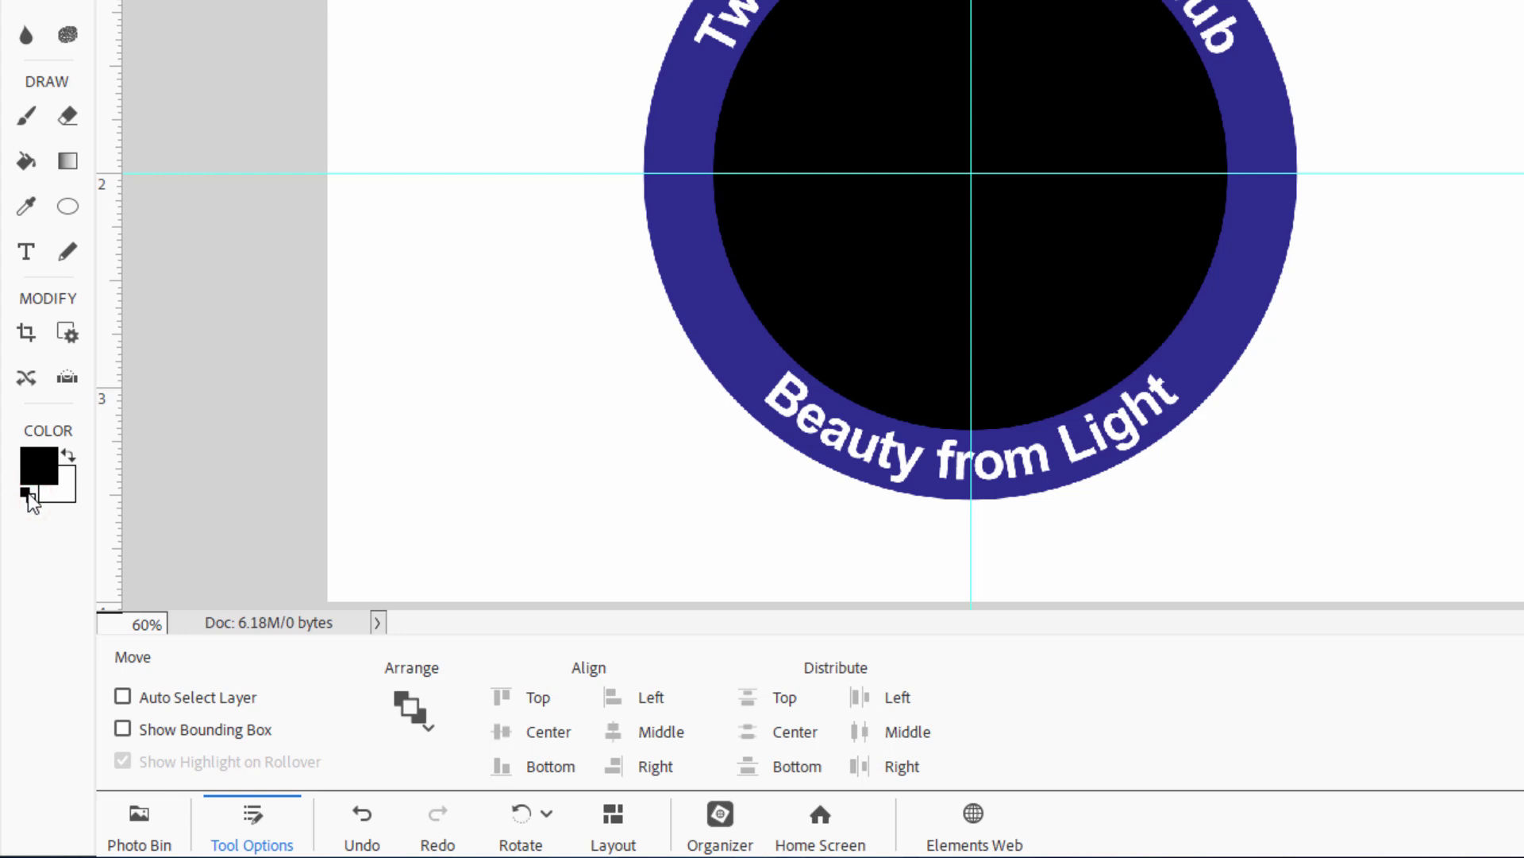
- Load the Foreground to Background preset in the Gradient tool's editor and move the editor clear for working
click(70, 161)
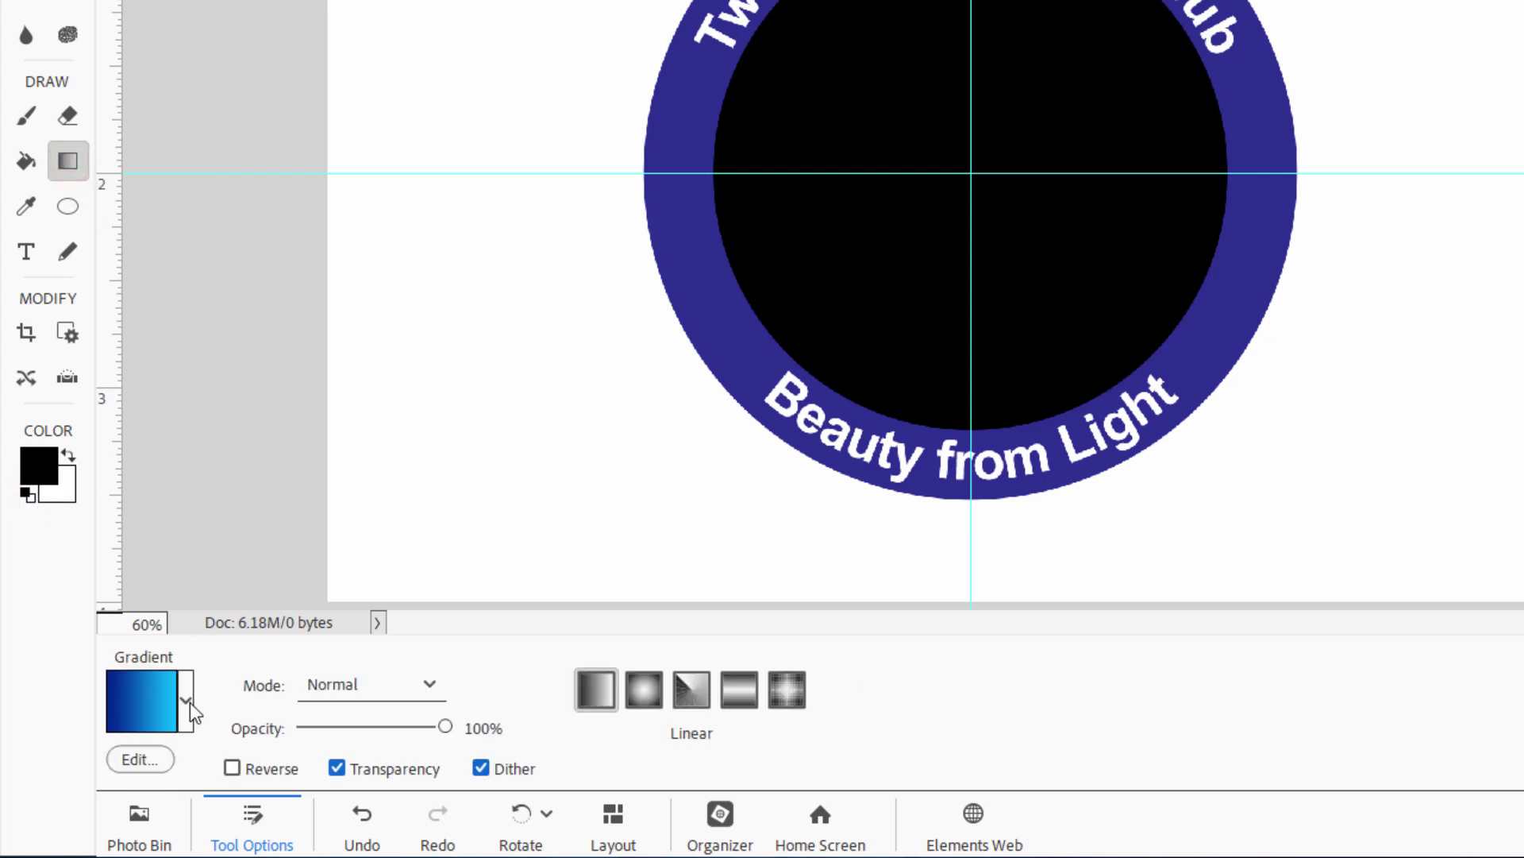
click(150, 711)
click(1204, 253)
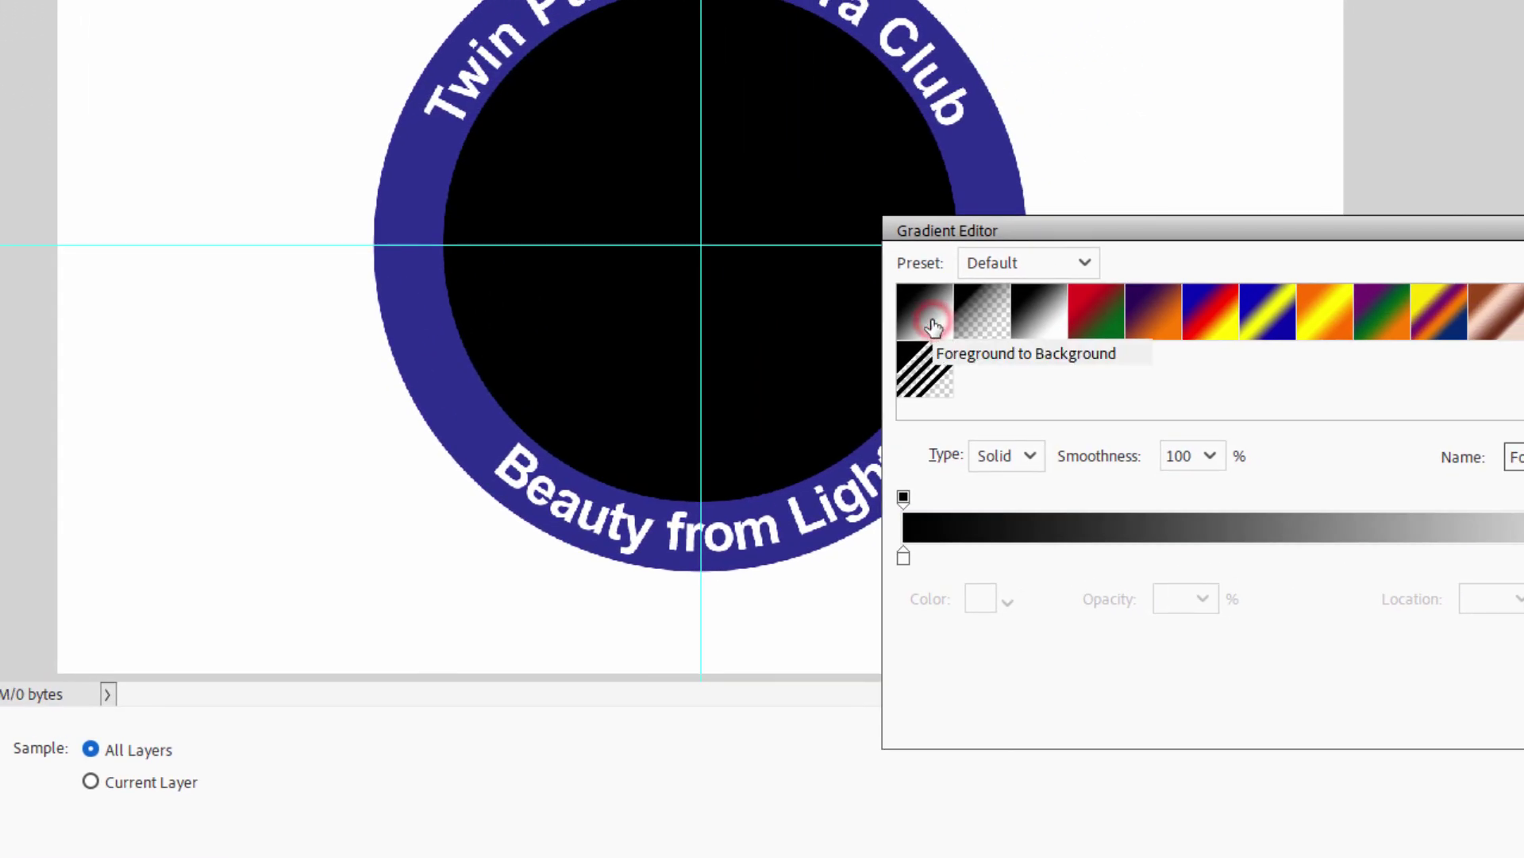
click(1151, 235)
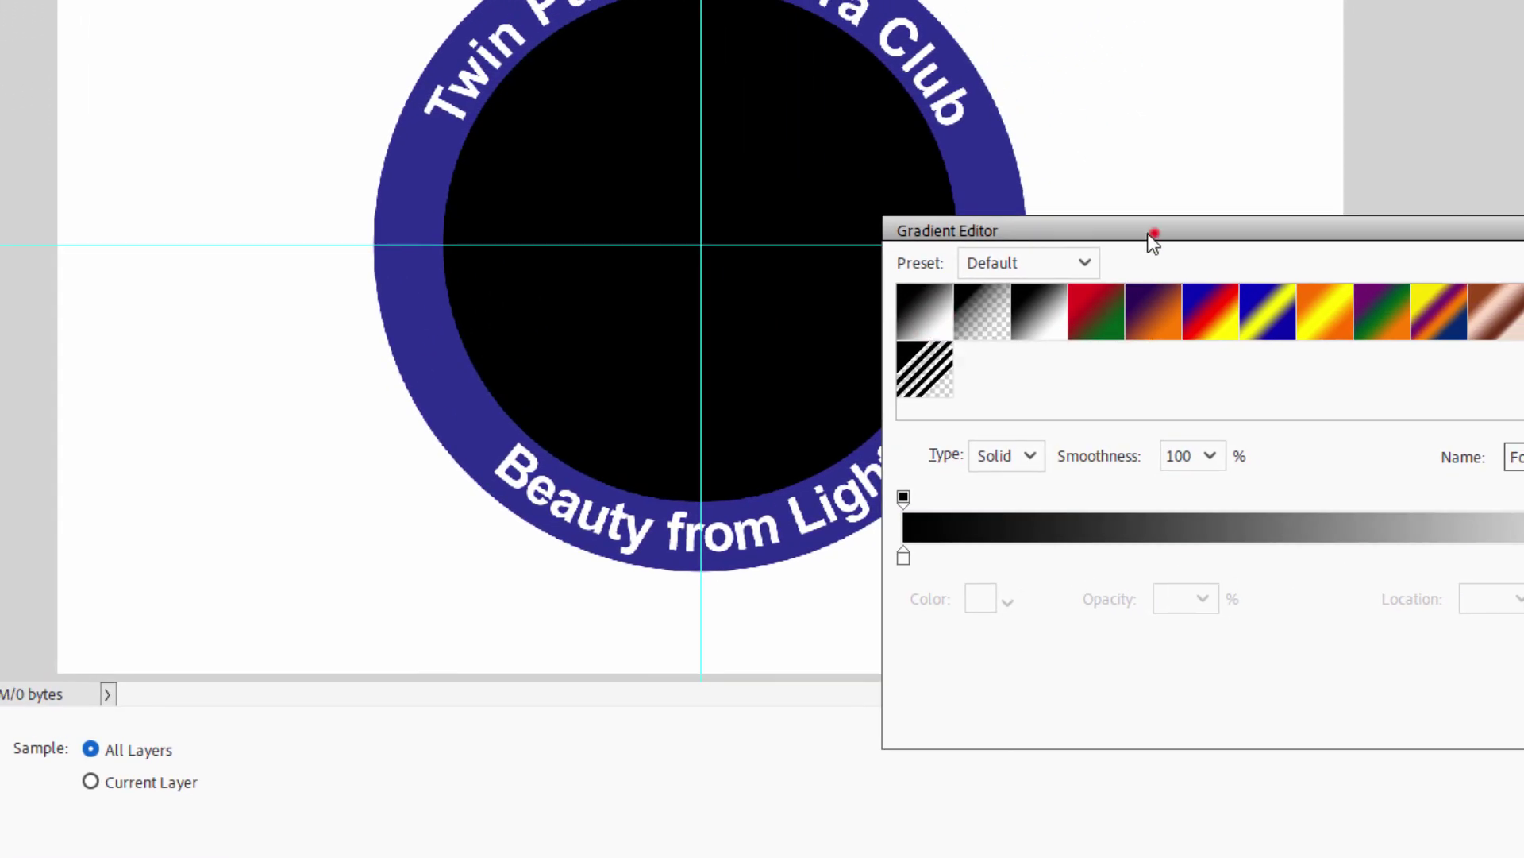
drag(1151, 235, 585, 98)
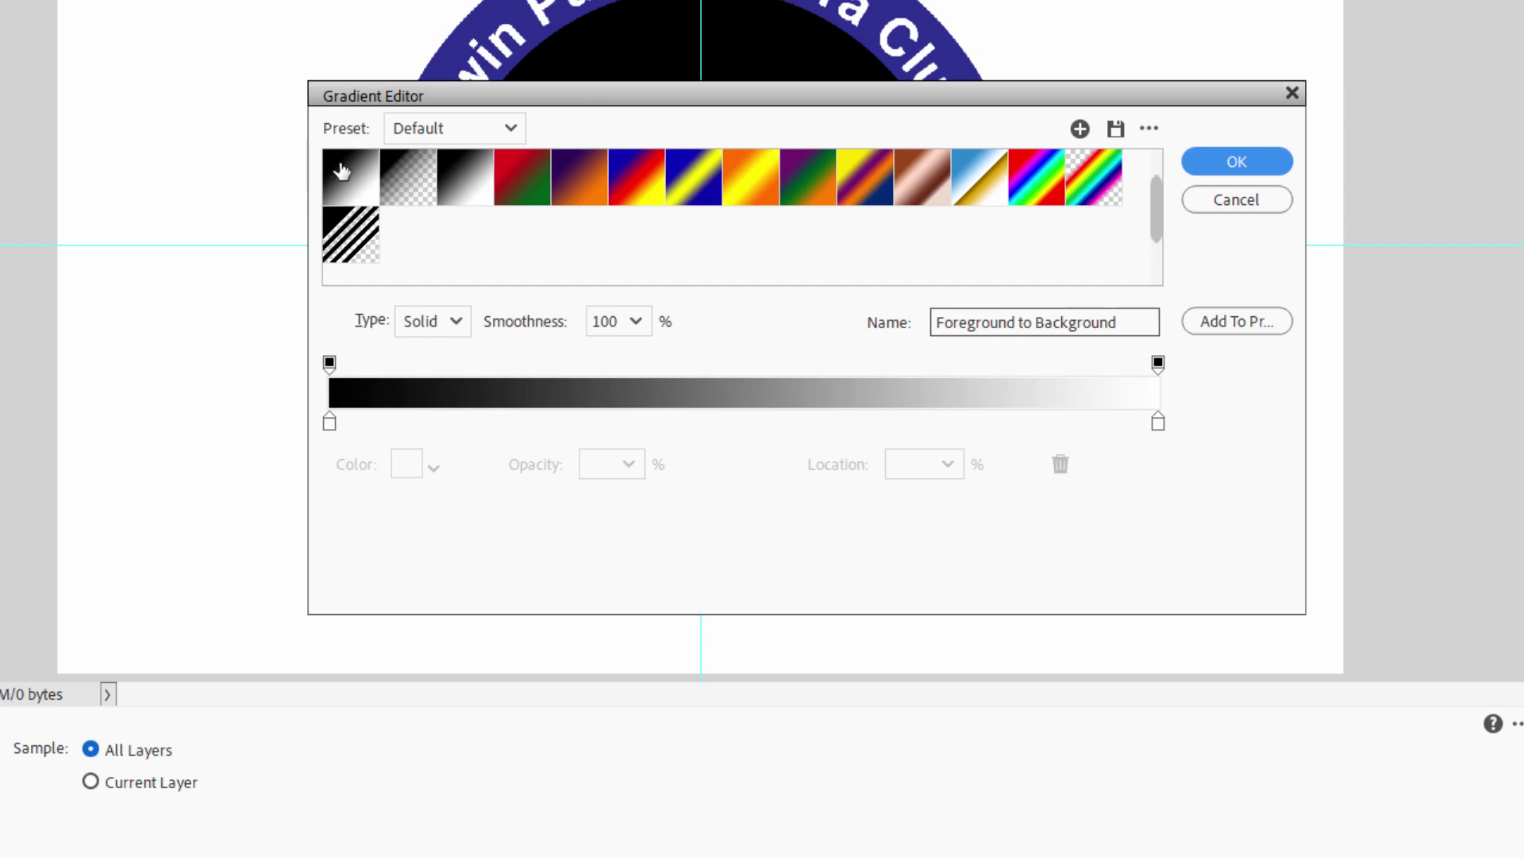
- Set the gradient's starting colour stop at location 0% to hex 01258d
click(329, 421)
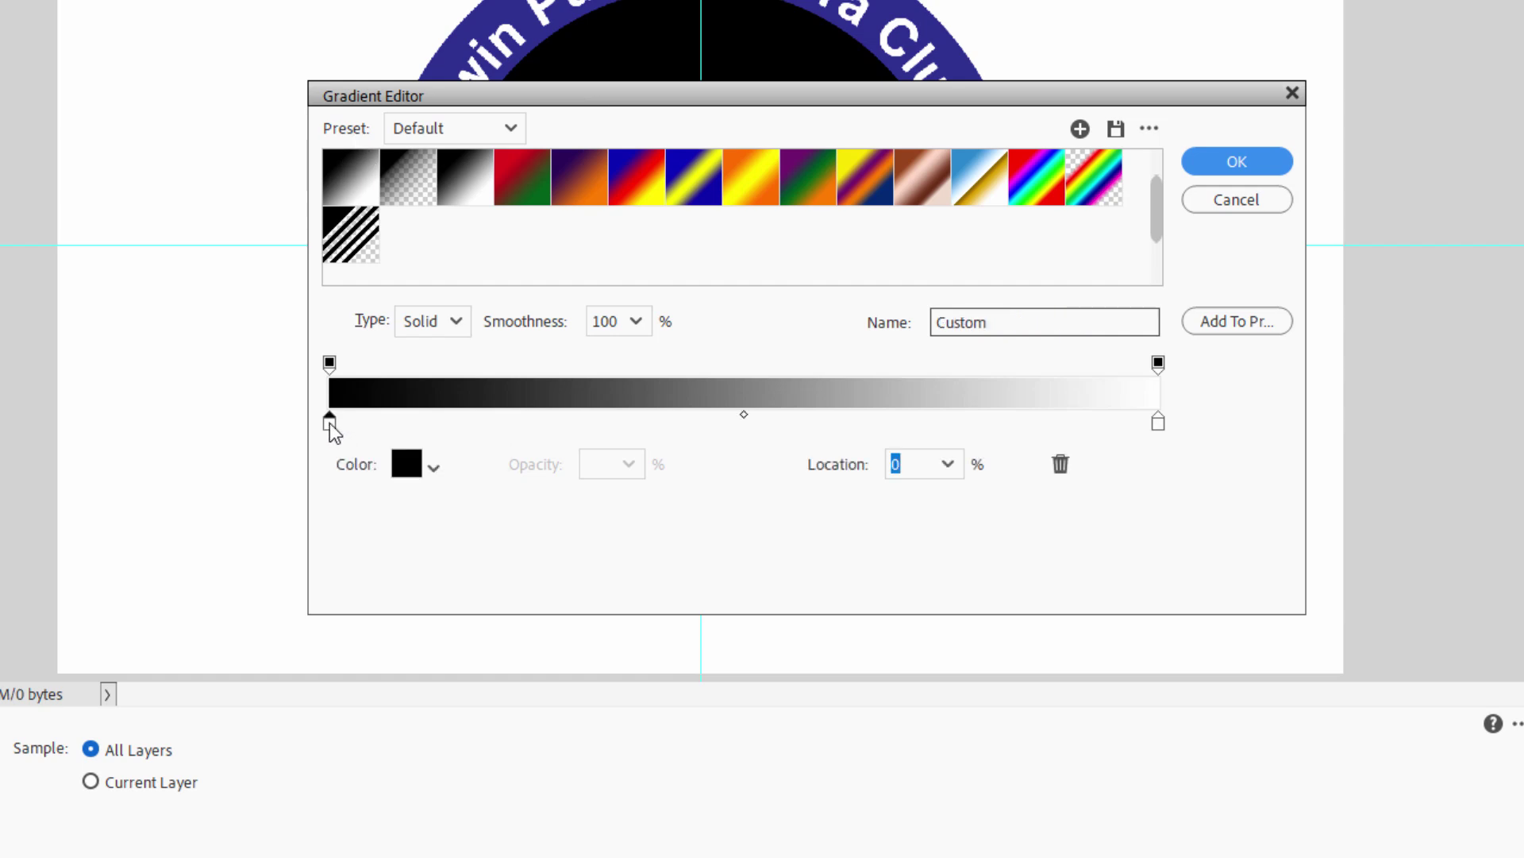
click(408, 467)
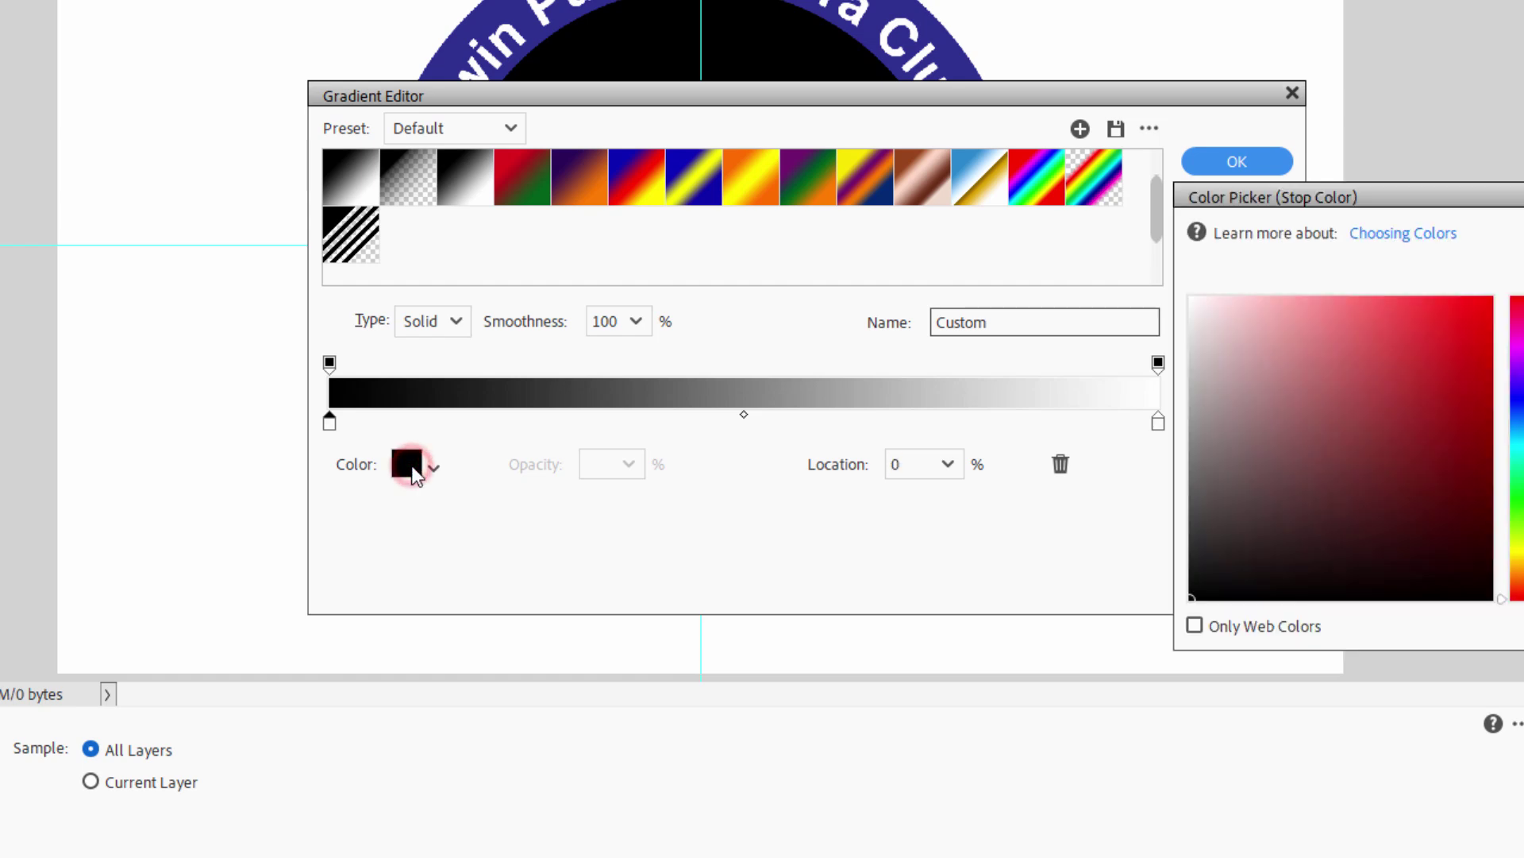
drag(1508, 202, 1028, 322)
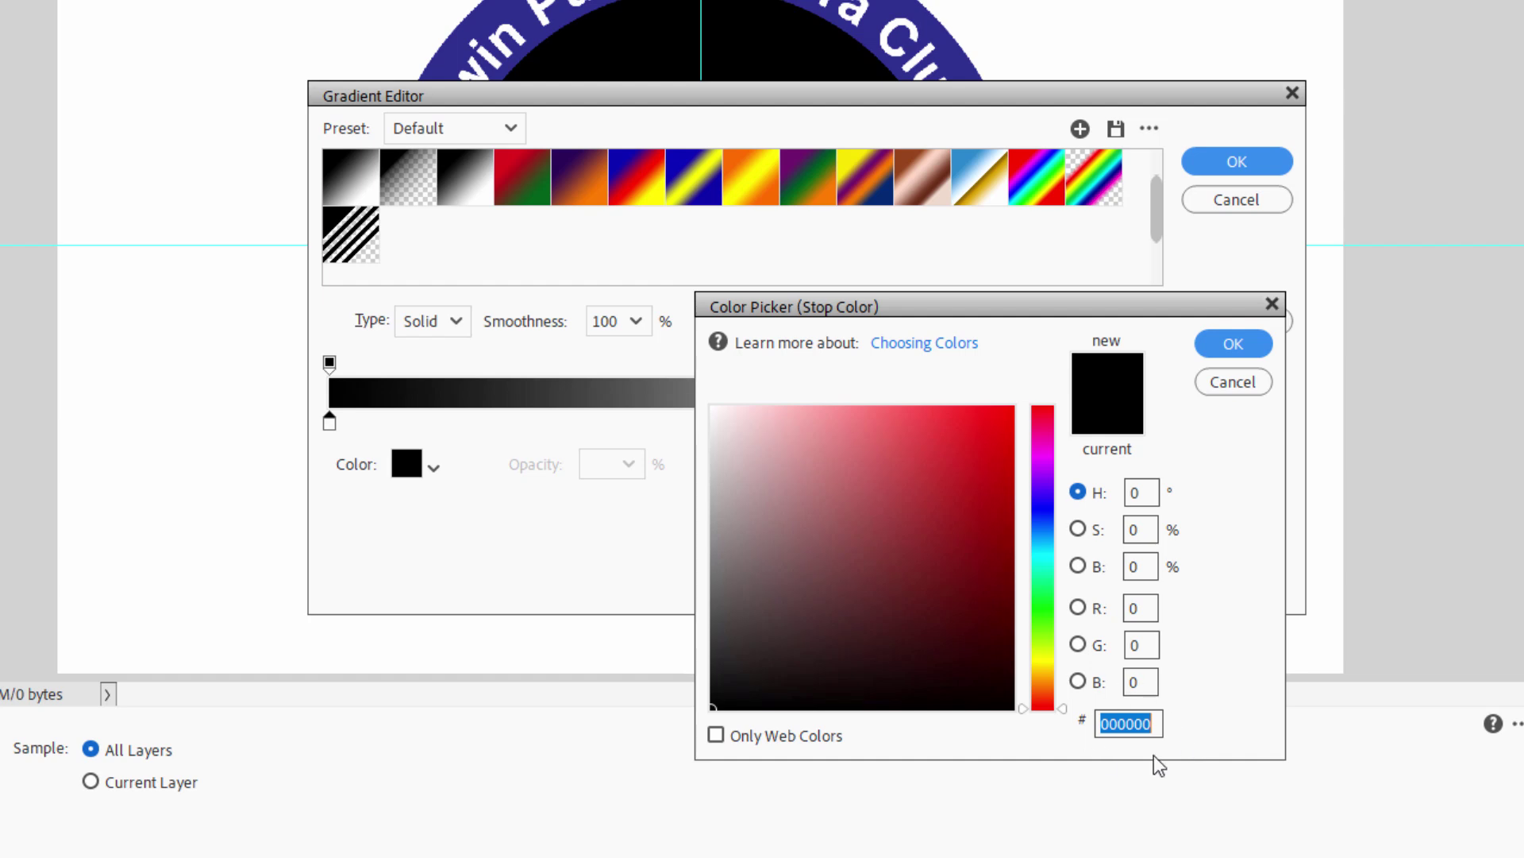
text(0125)
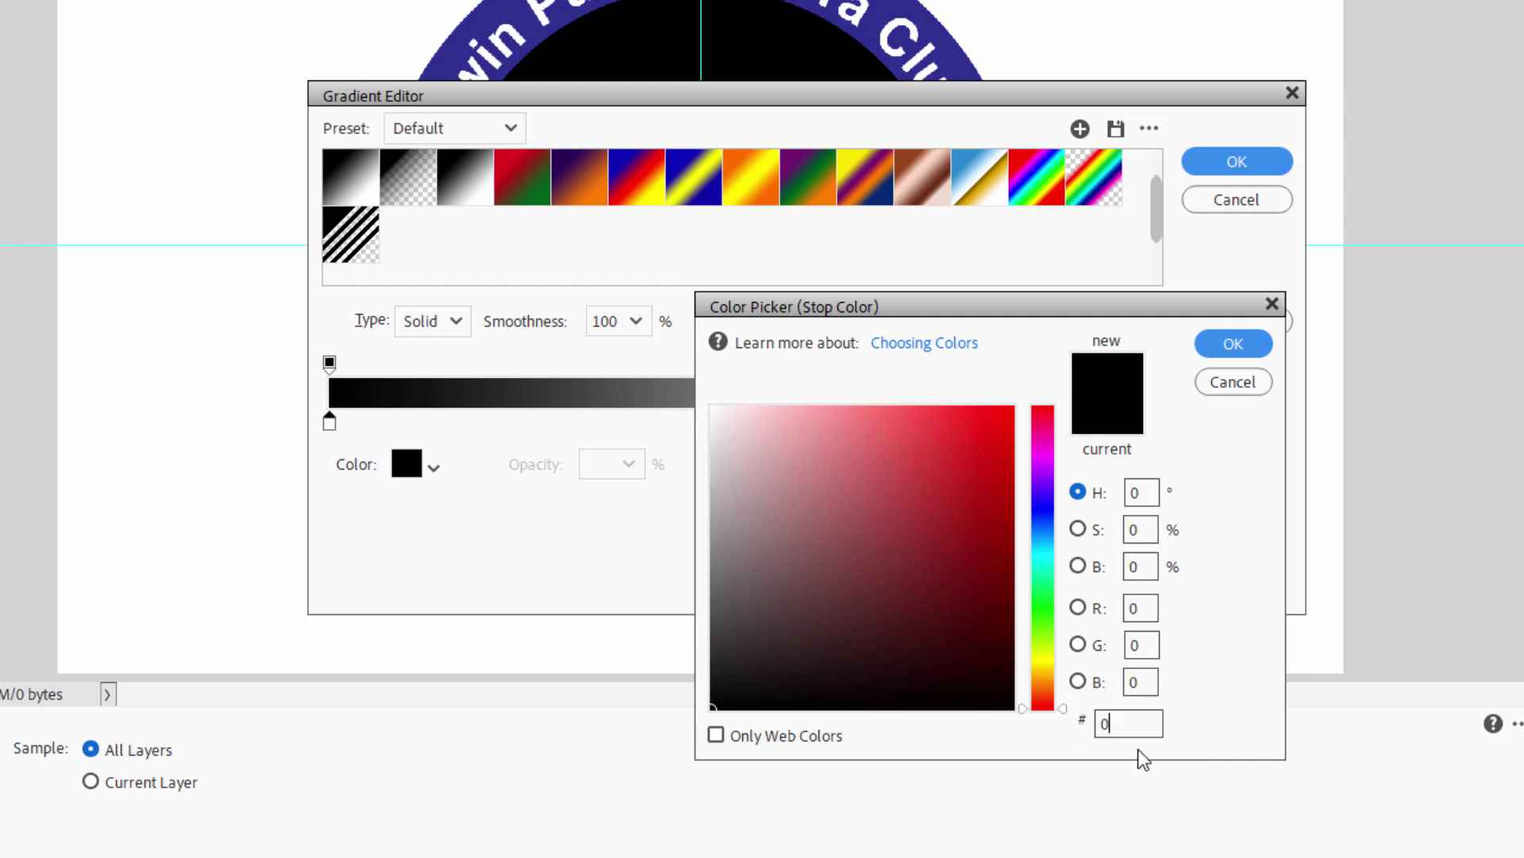
text(8d)
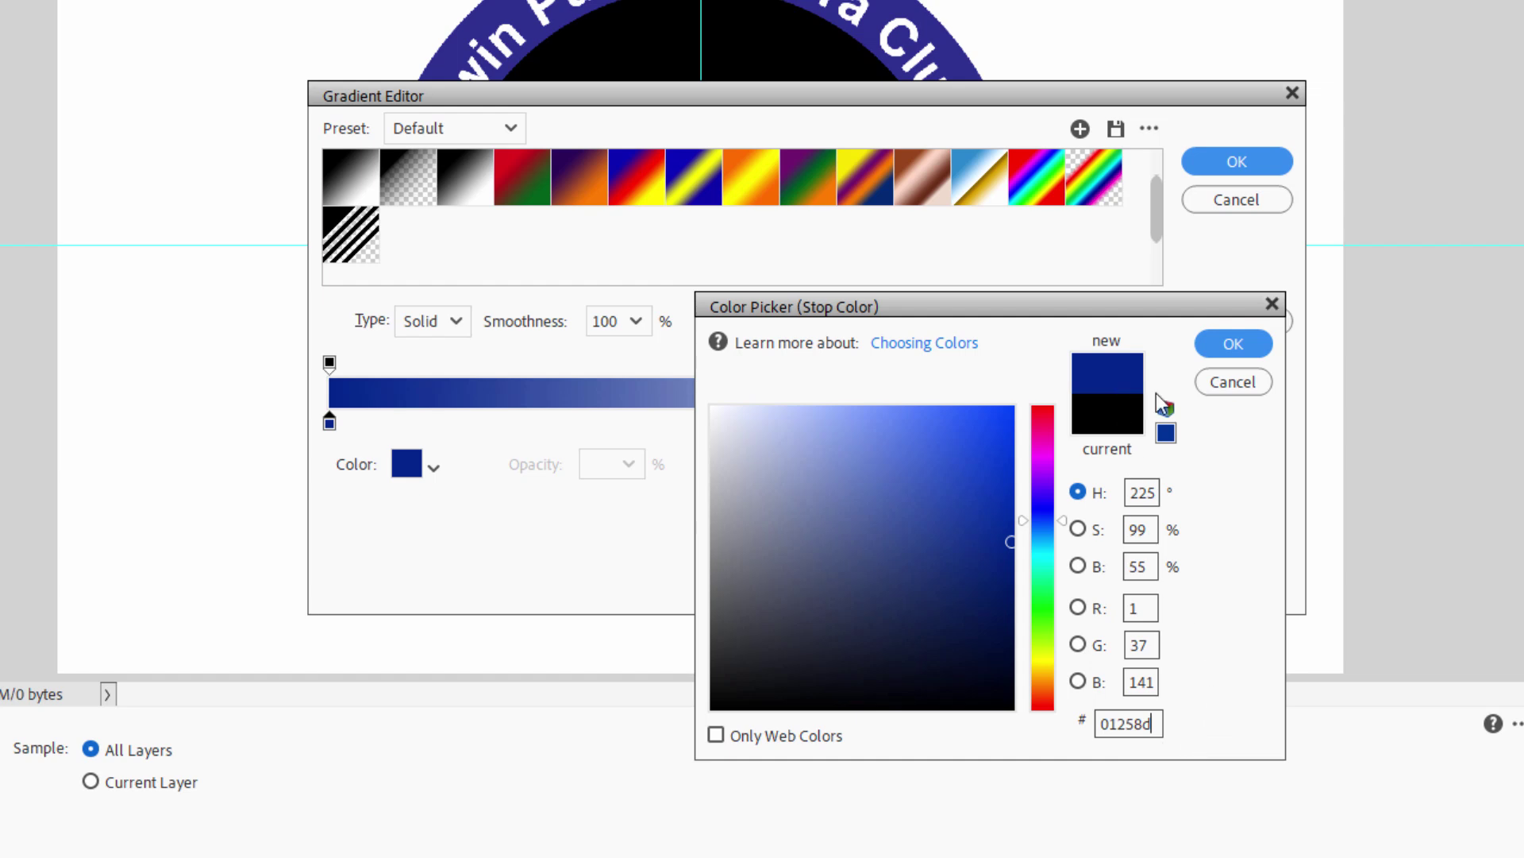
click(1251, 343)
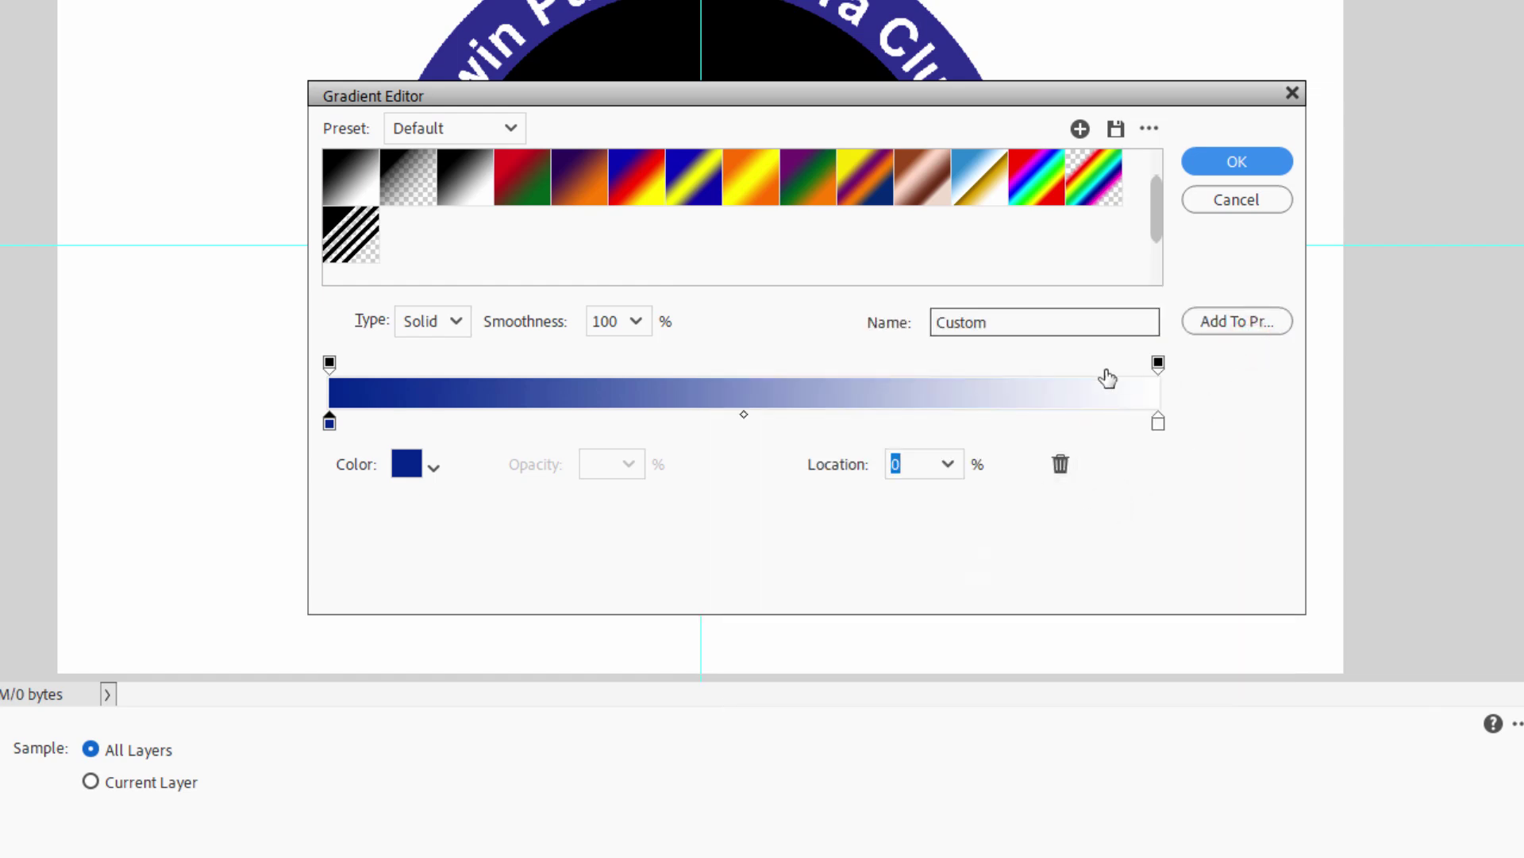
- Set the gradient's end colour stop at location 100% to hex 0bbcff and accept the custom gradient
click(1158, 423)
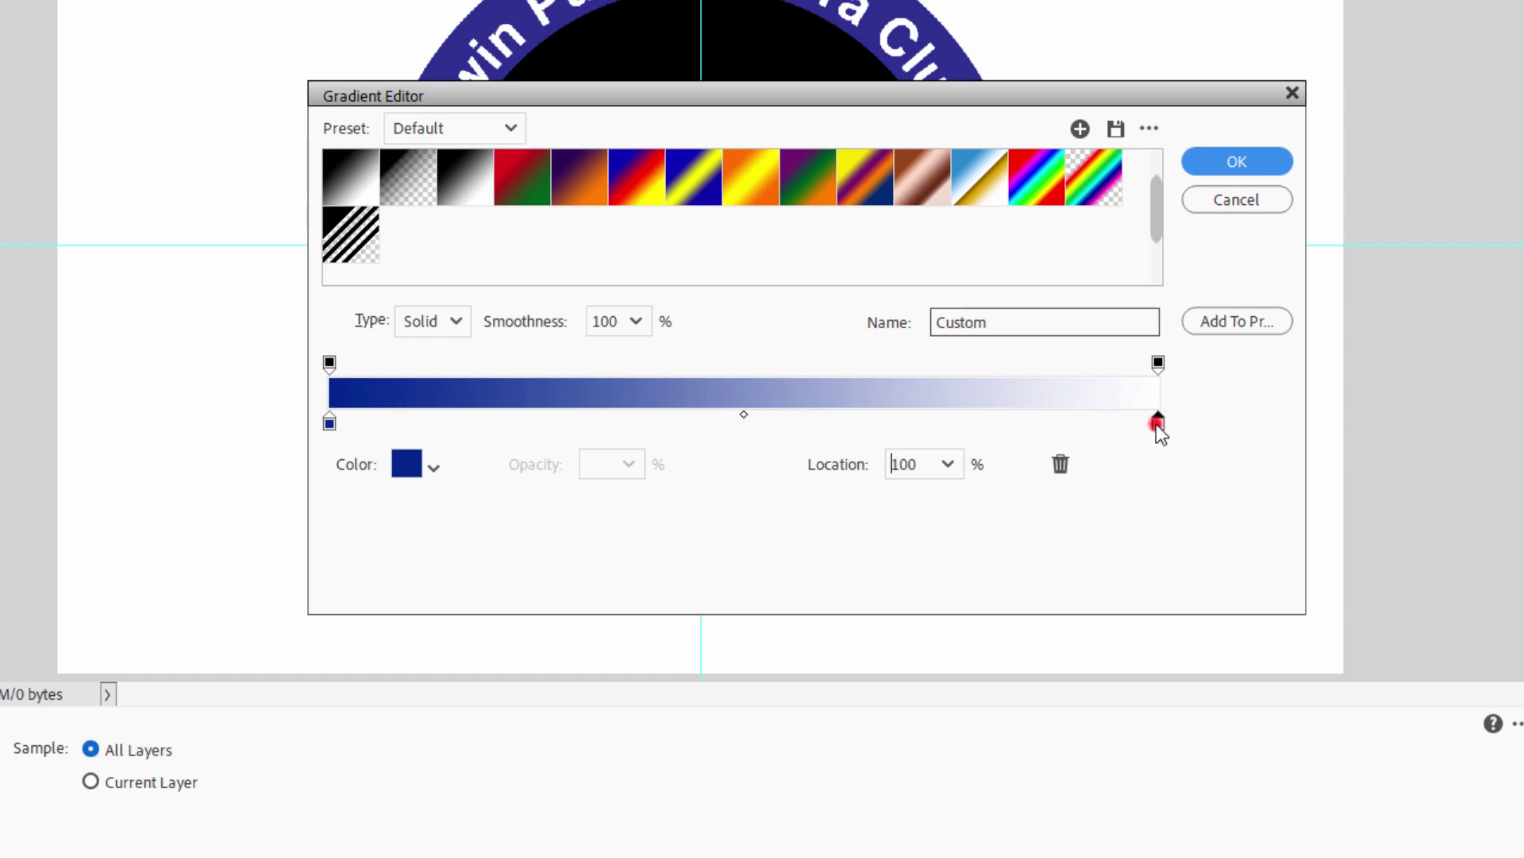
click(411, 462)
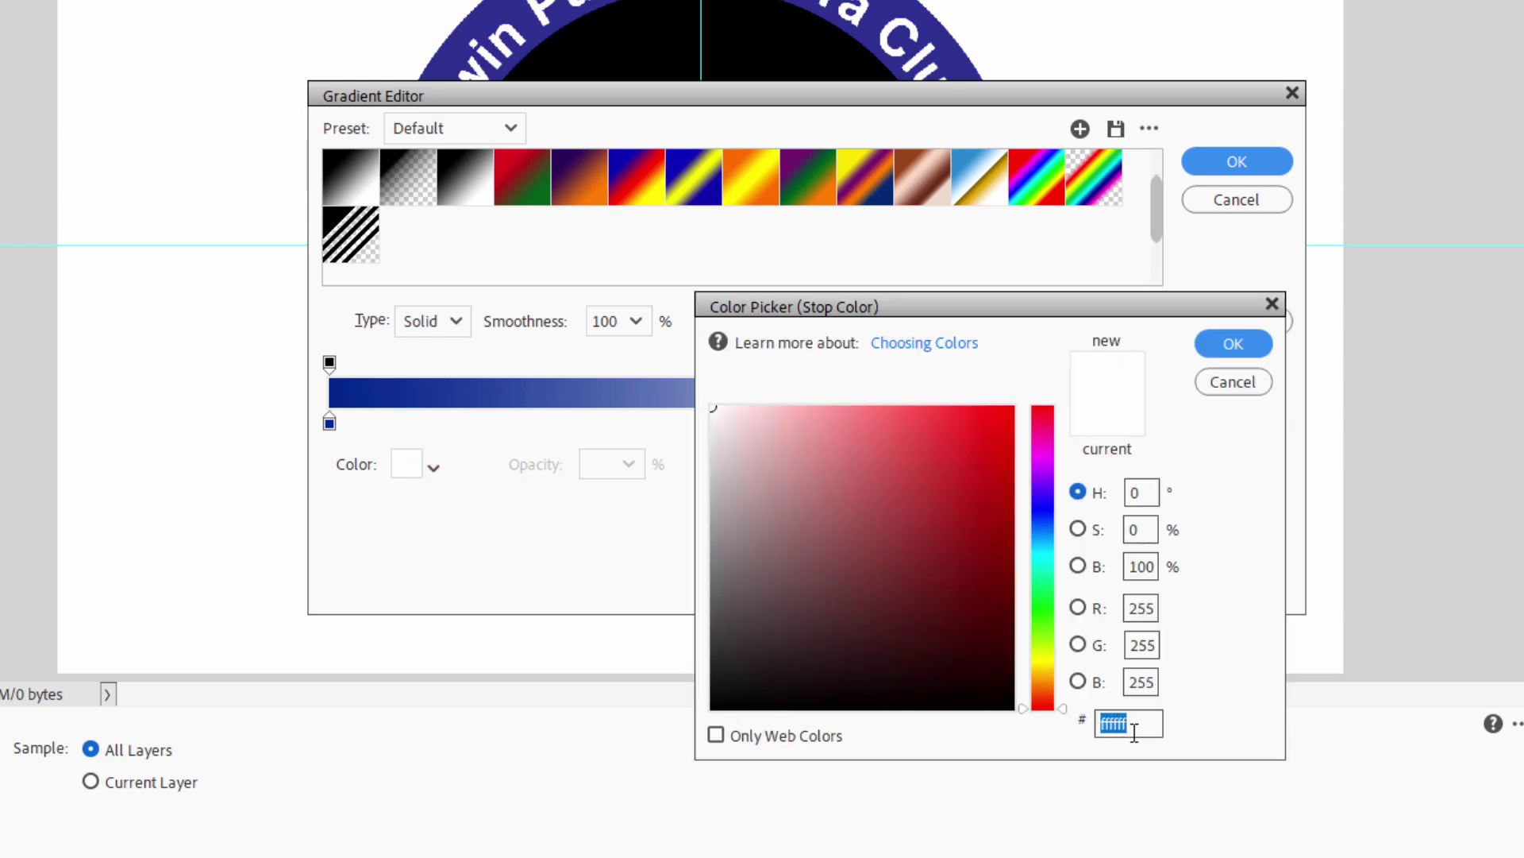
text(0)
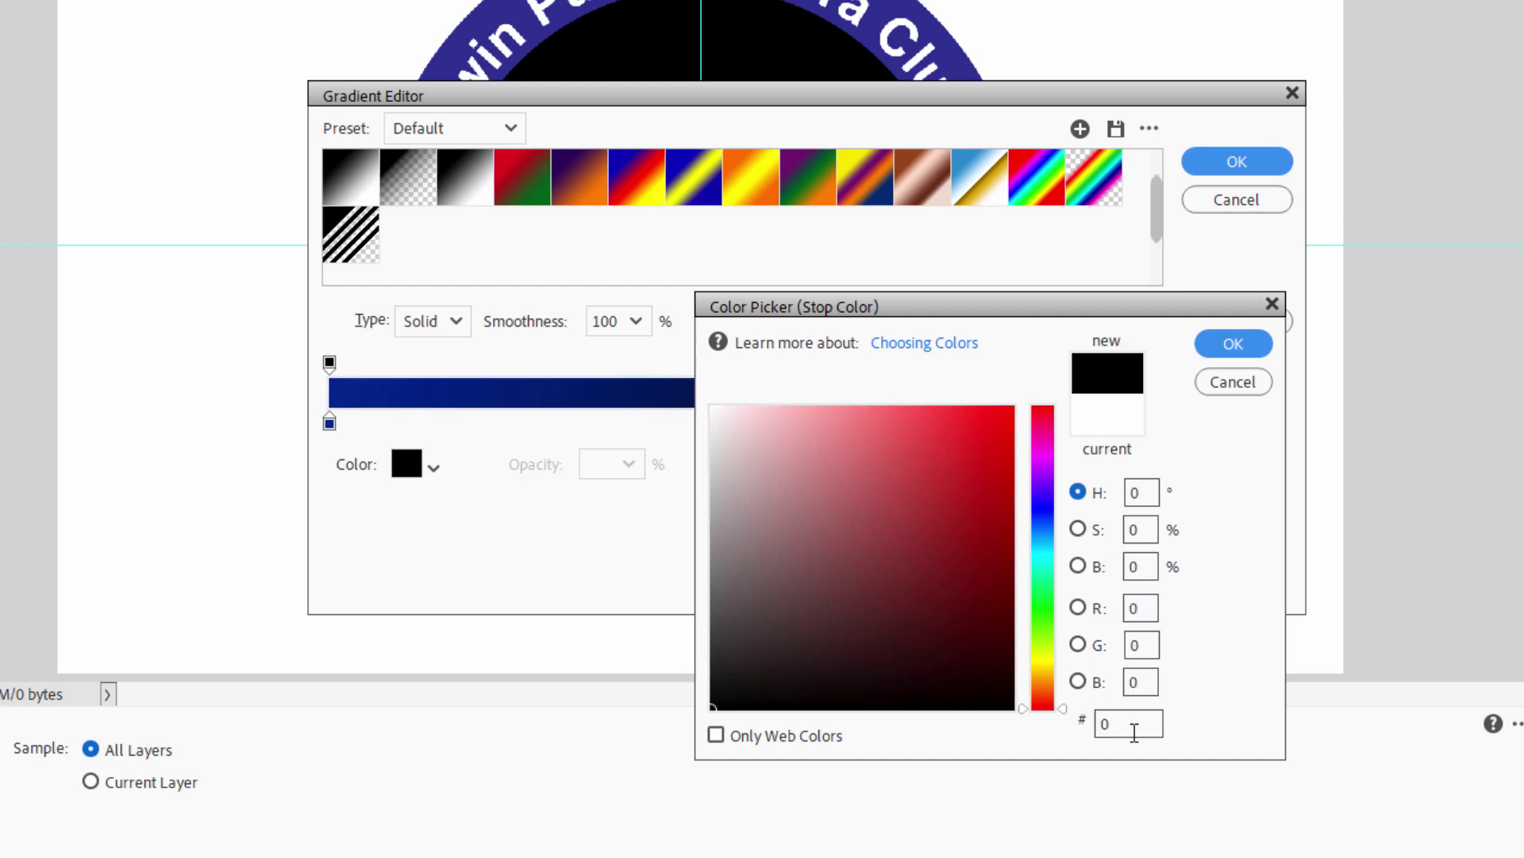
text(bbcff)
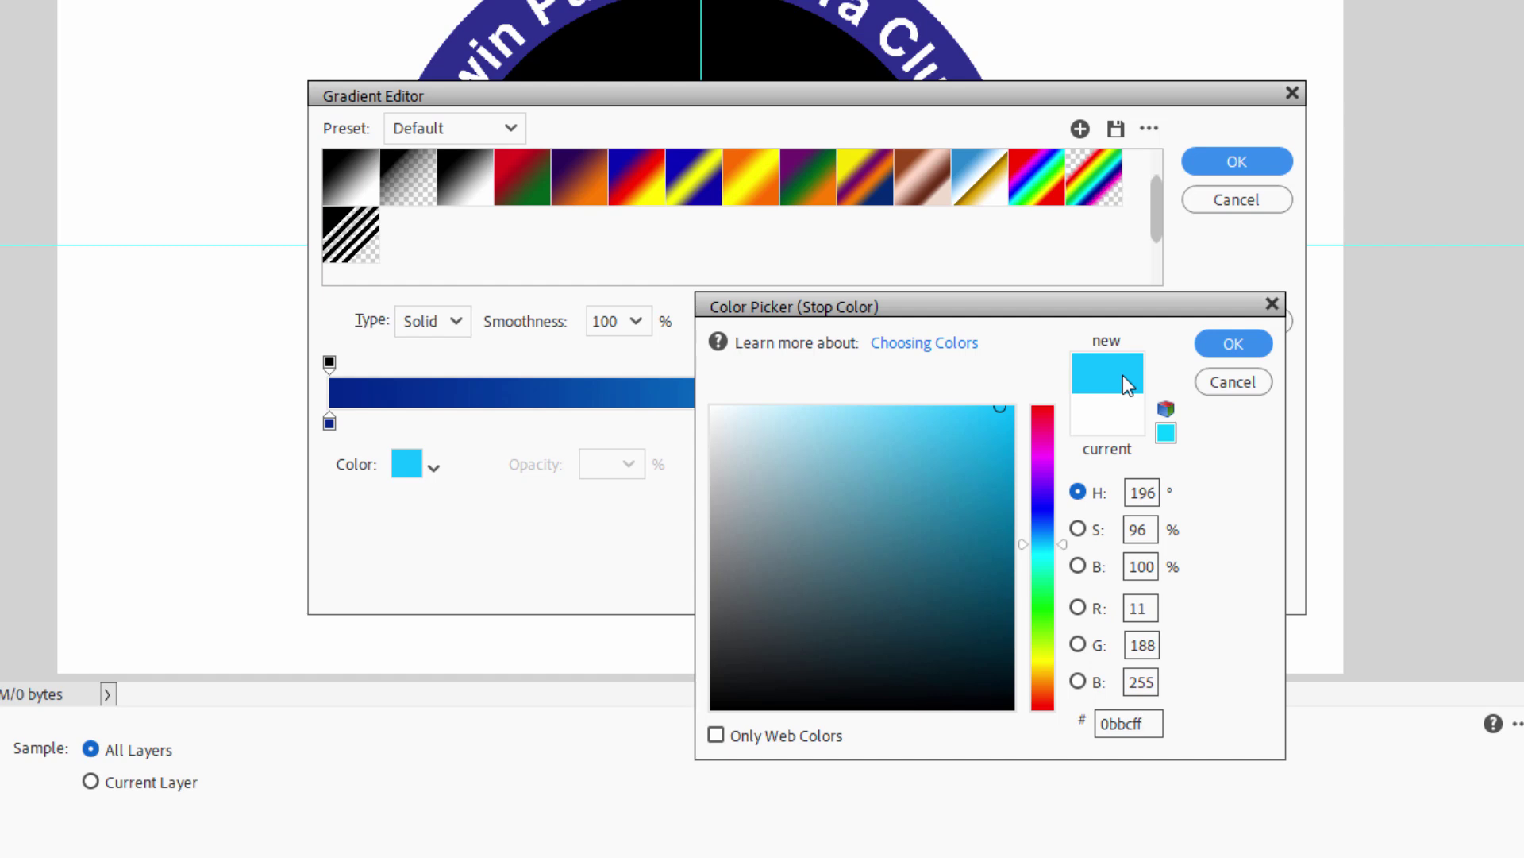
click(1231, 343)
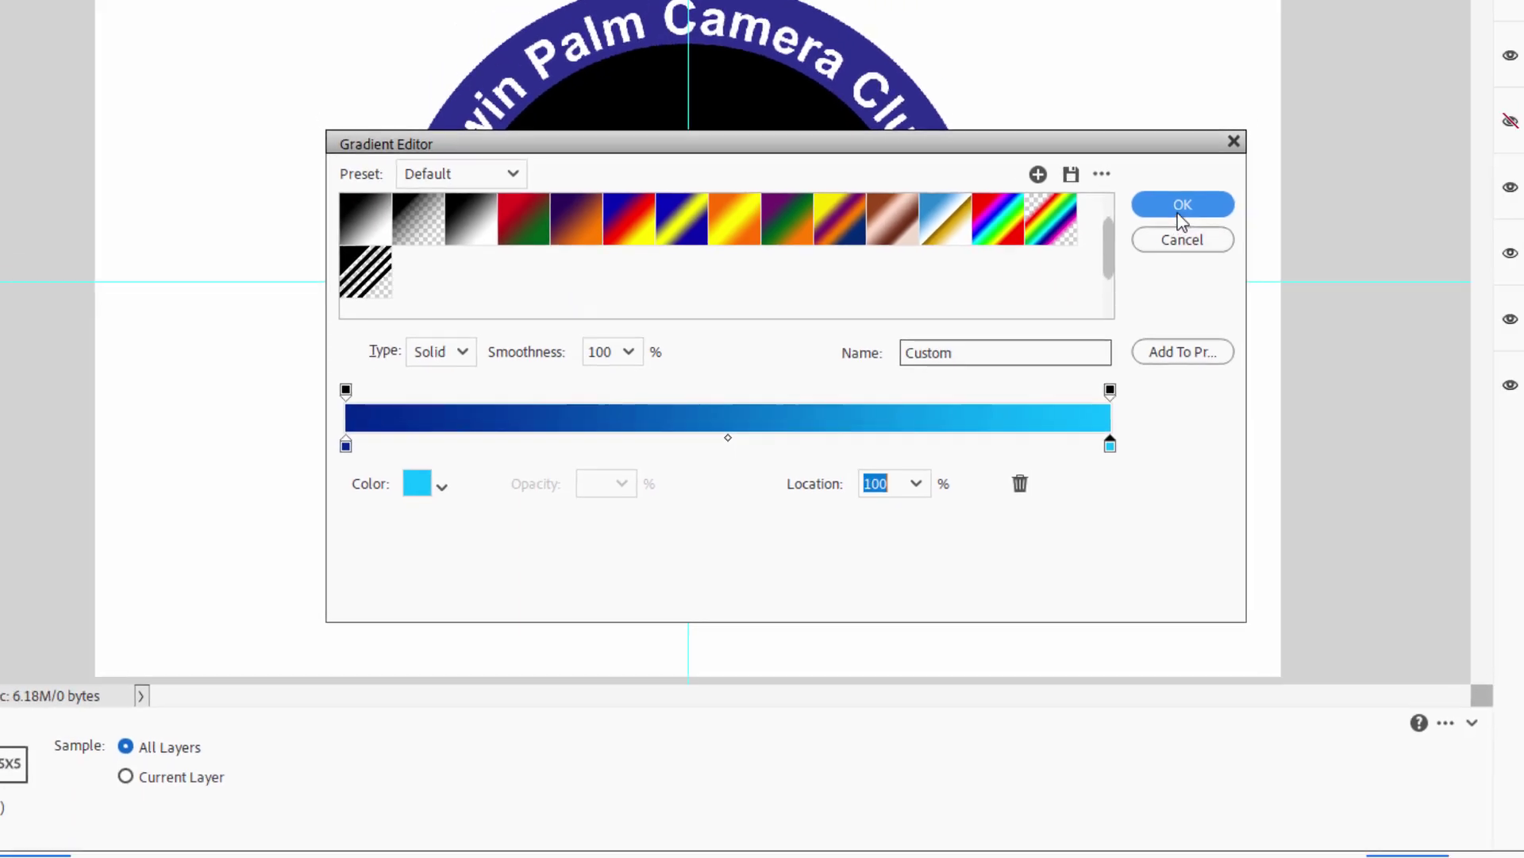
click(1237, 163)
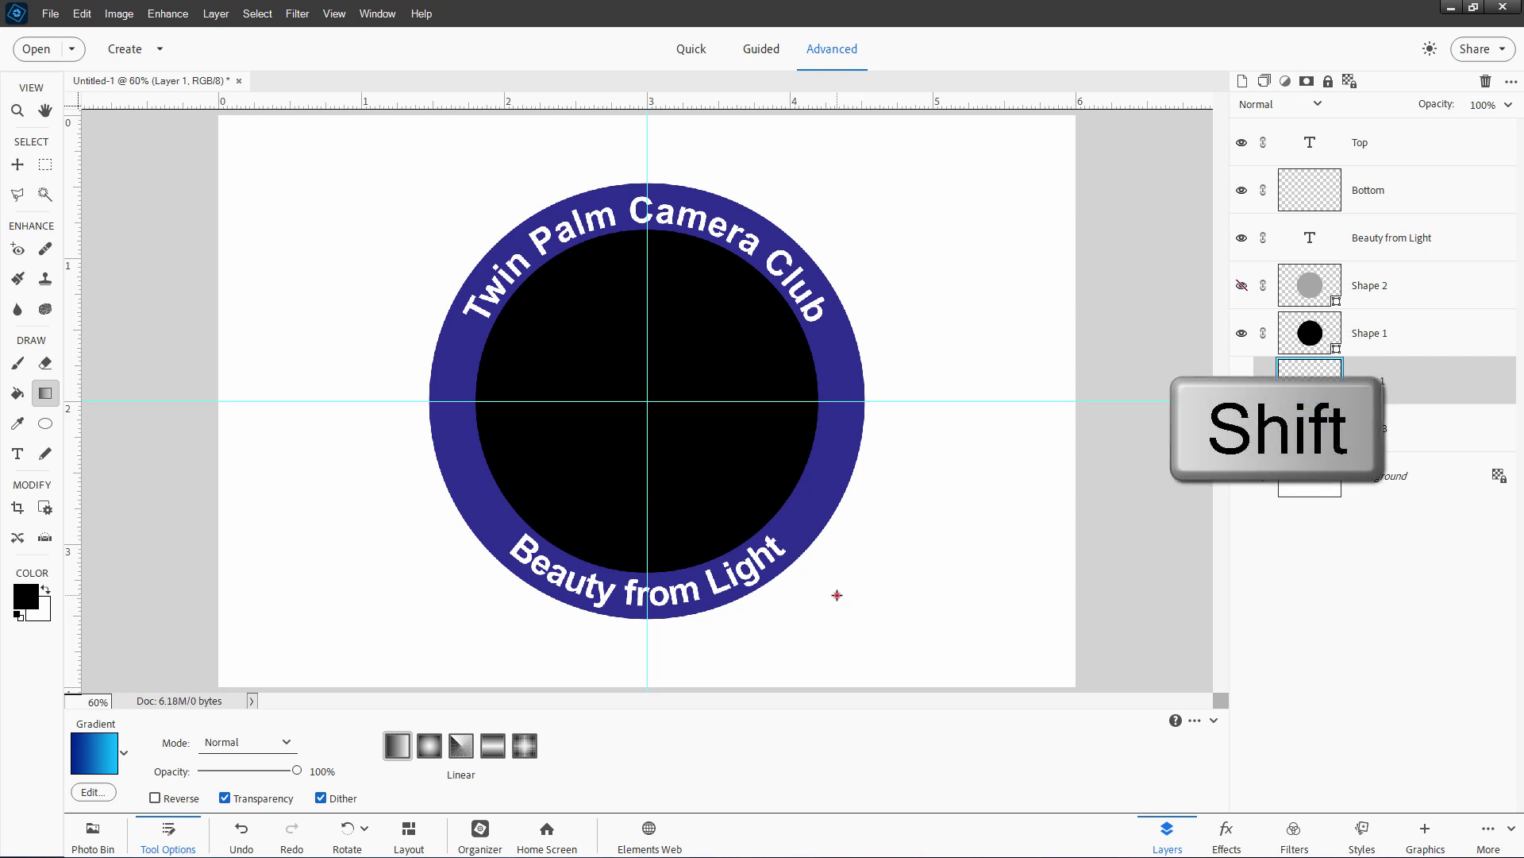
- Draw the linear gradient on Layer 1 at 45 degrees from just outside the ring's lower right to just outside its upper left
drag(837, 595, 544, 284)
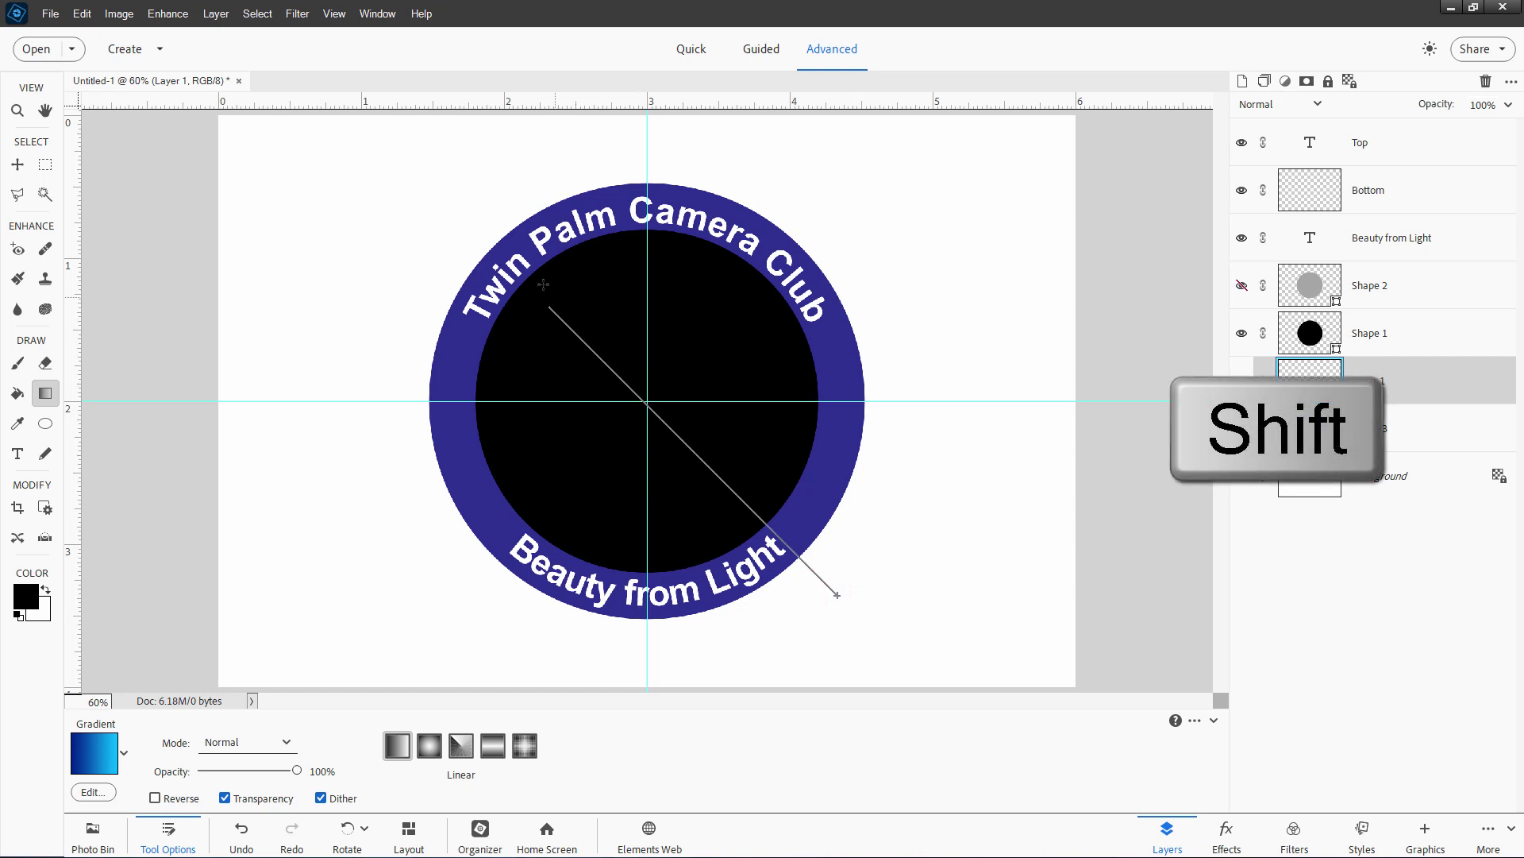
drag(490, 236, 449, 210)
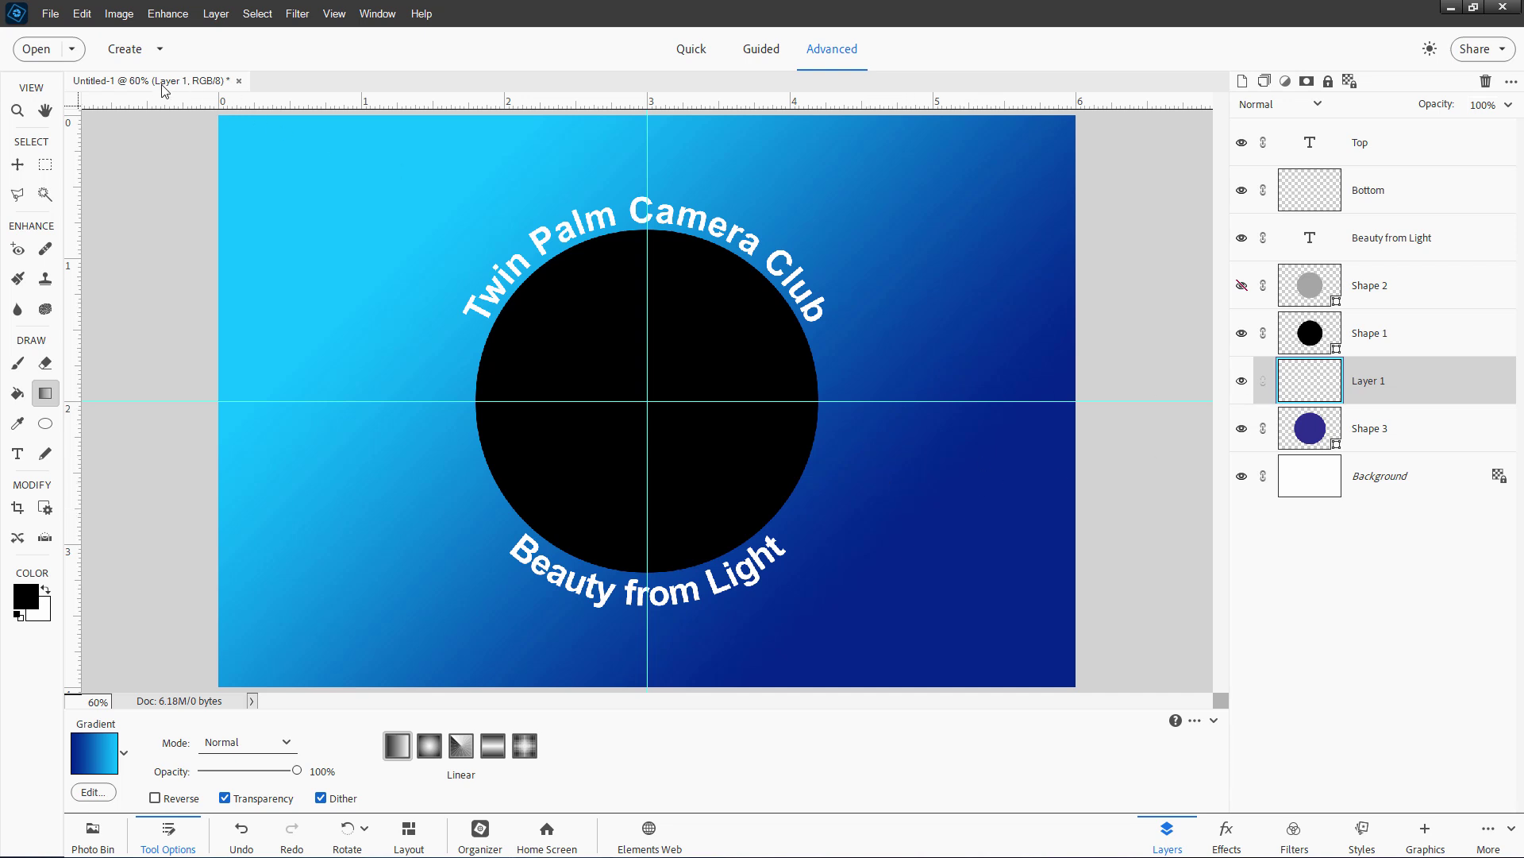
- Save the document as a Photoshop file named "text circle" in the PSE Essentials folder
click(50, 14)
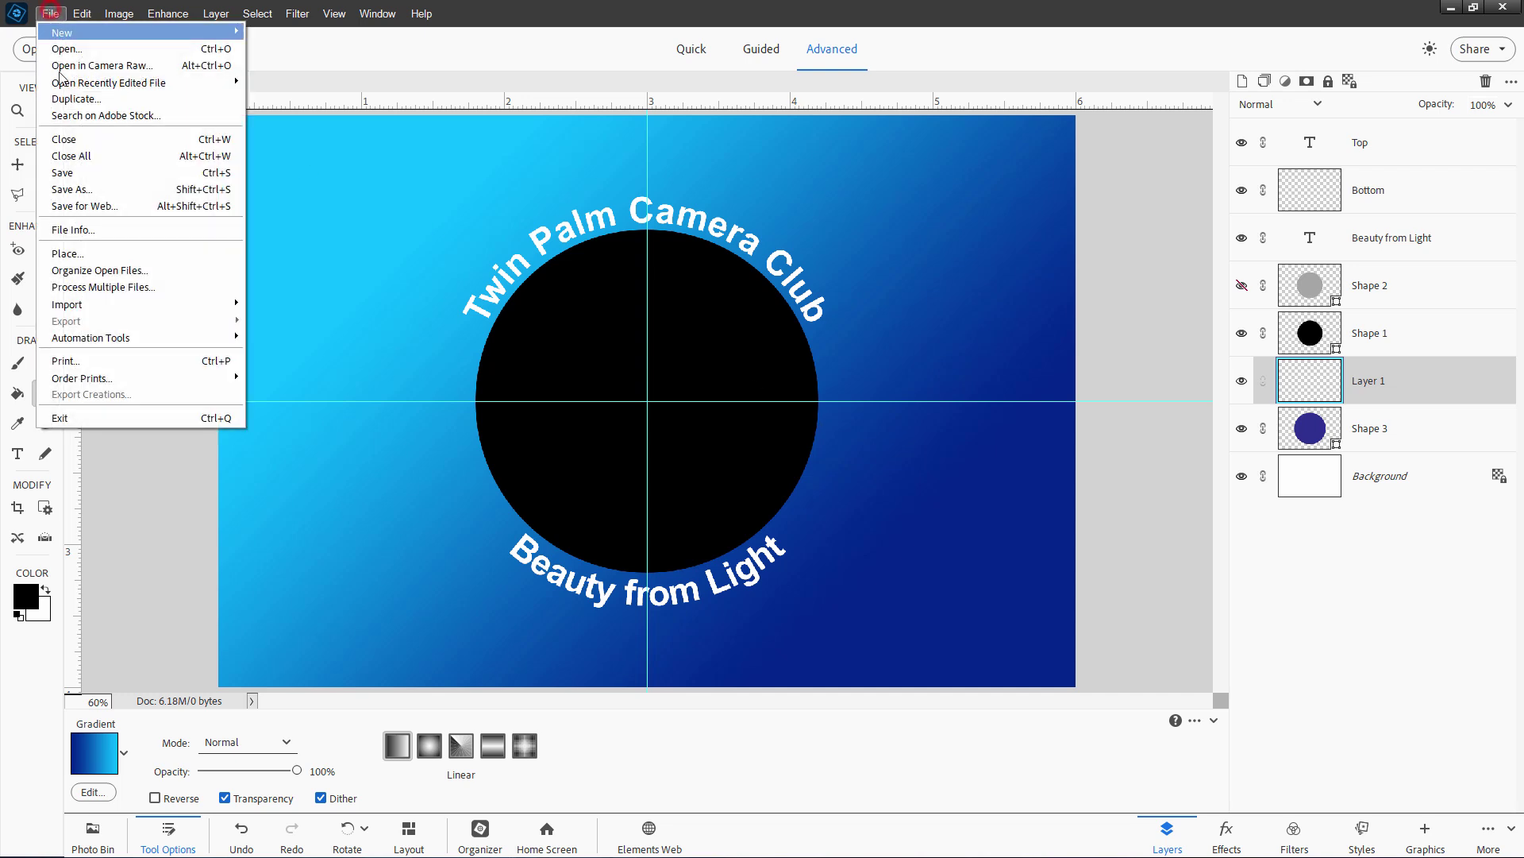
click(89, 188)
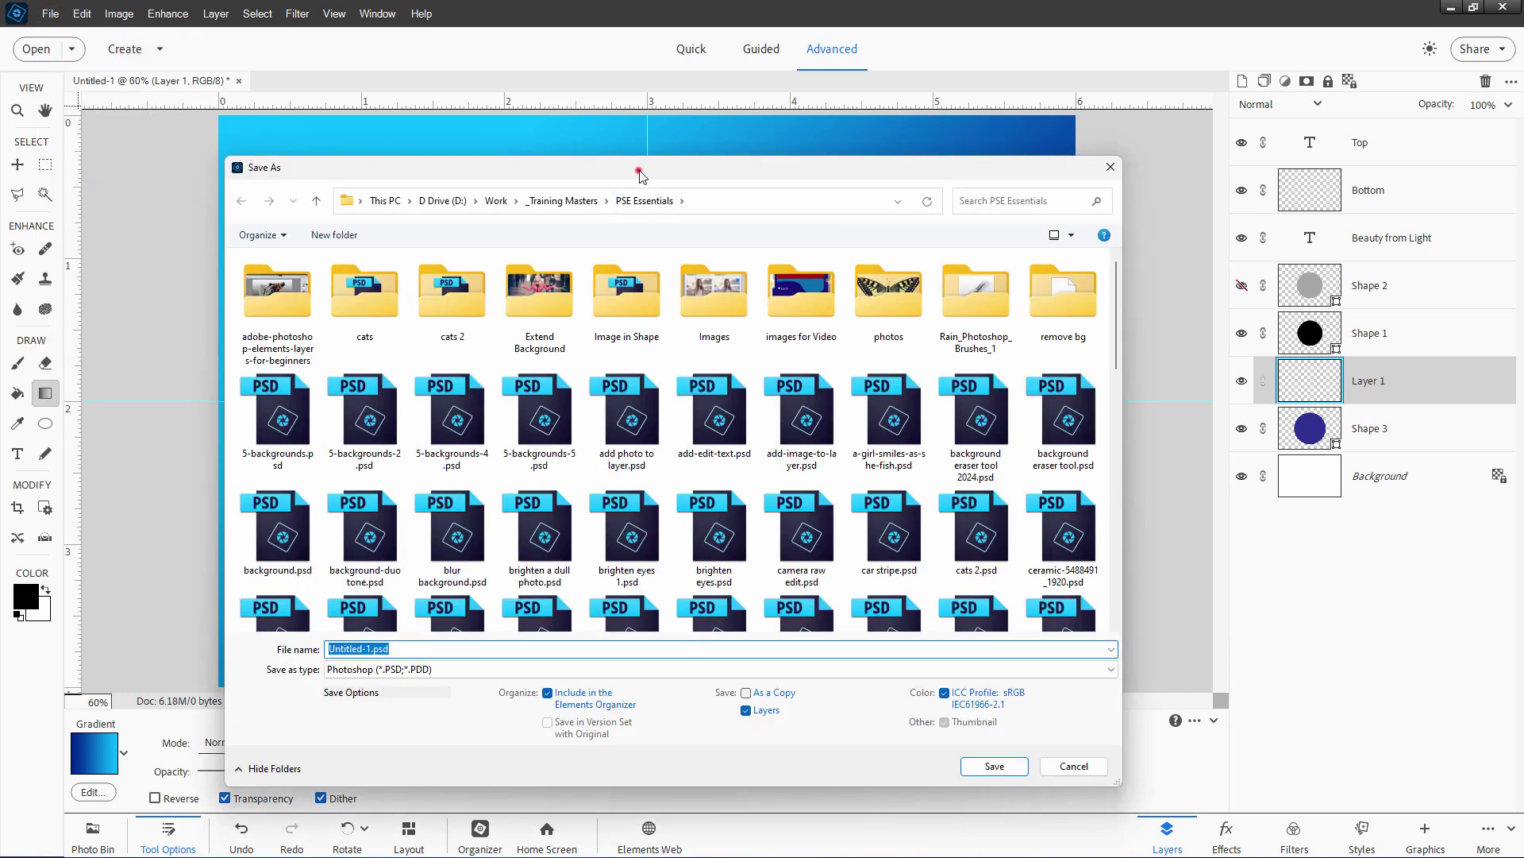
drag(635, 165, 871, 177)
text(text circle)
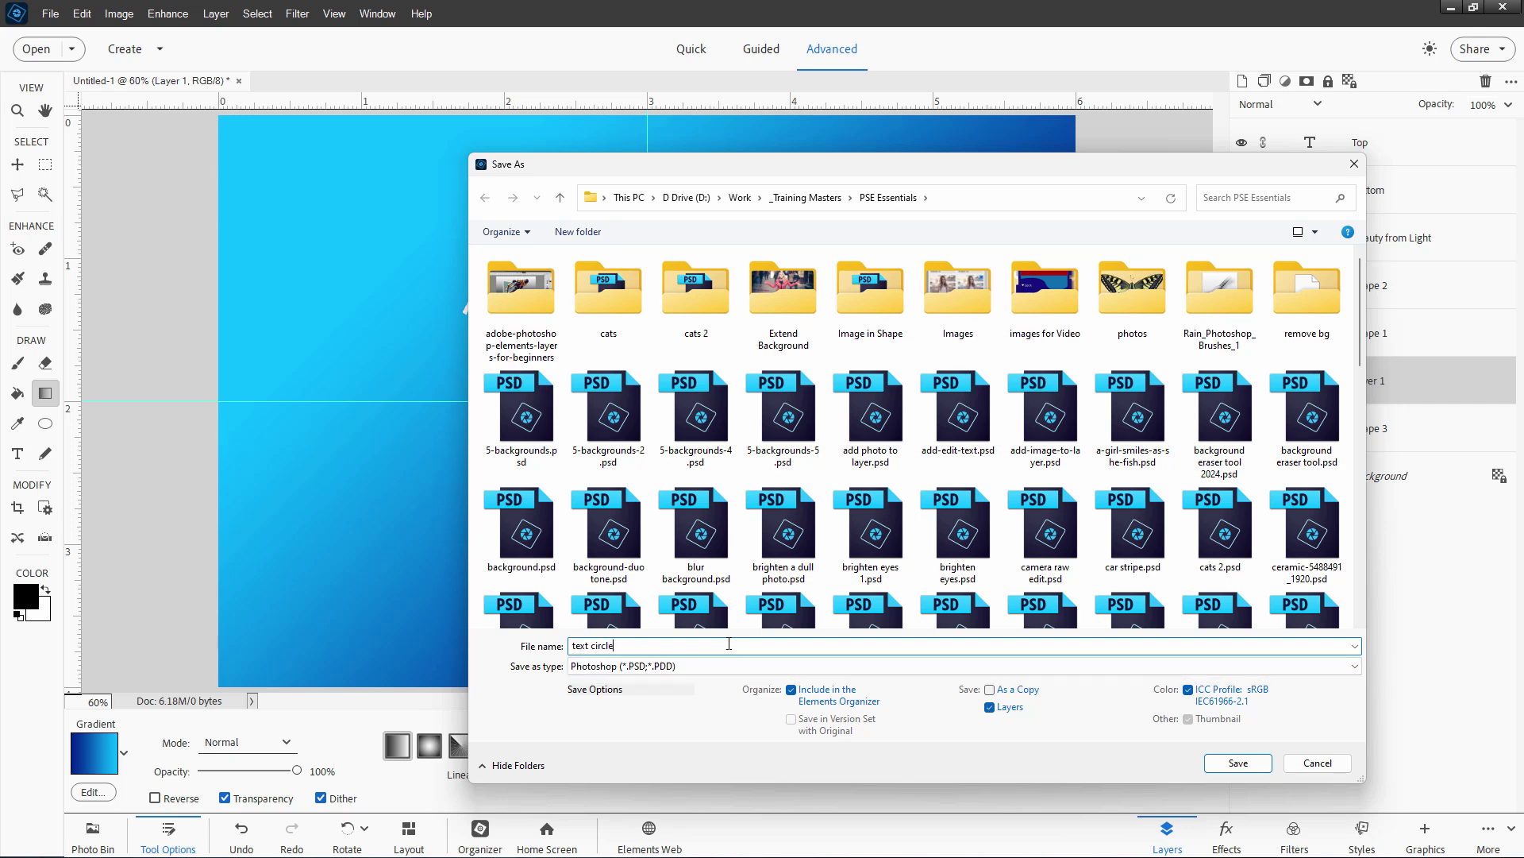
click(1237, 763)
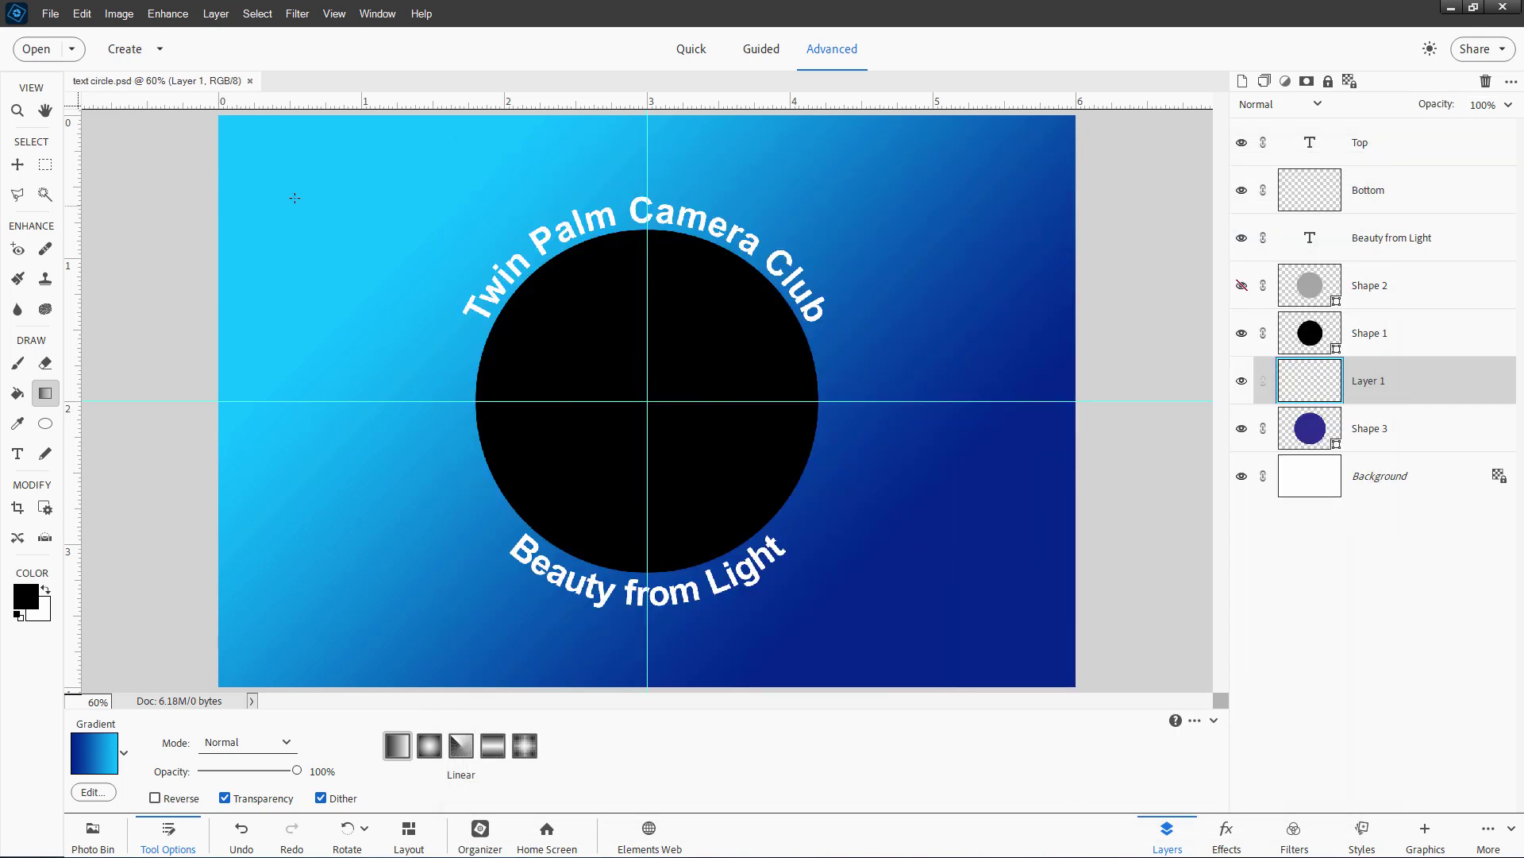
- Close the text circle document, minimise the coconut tree image, and reopen text circle.psd from the recently edited files
click(250, 81)
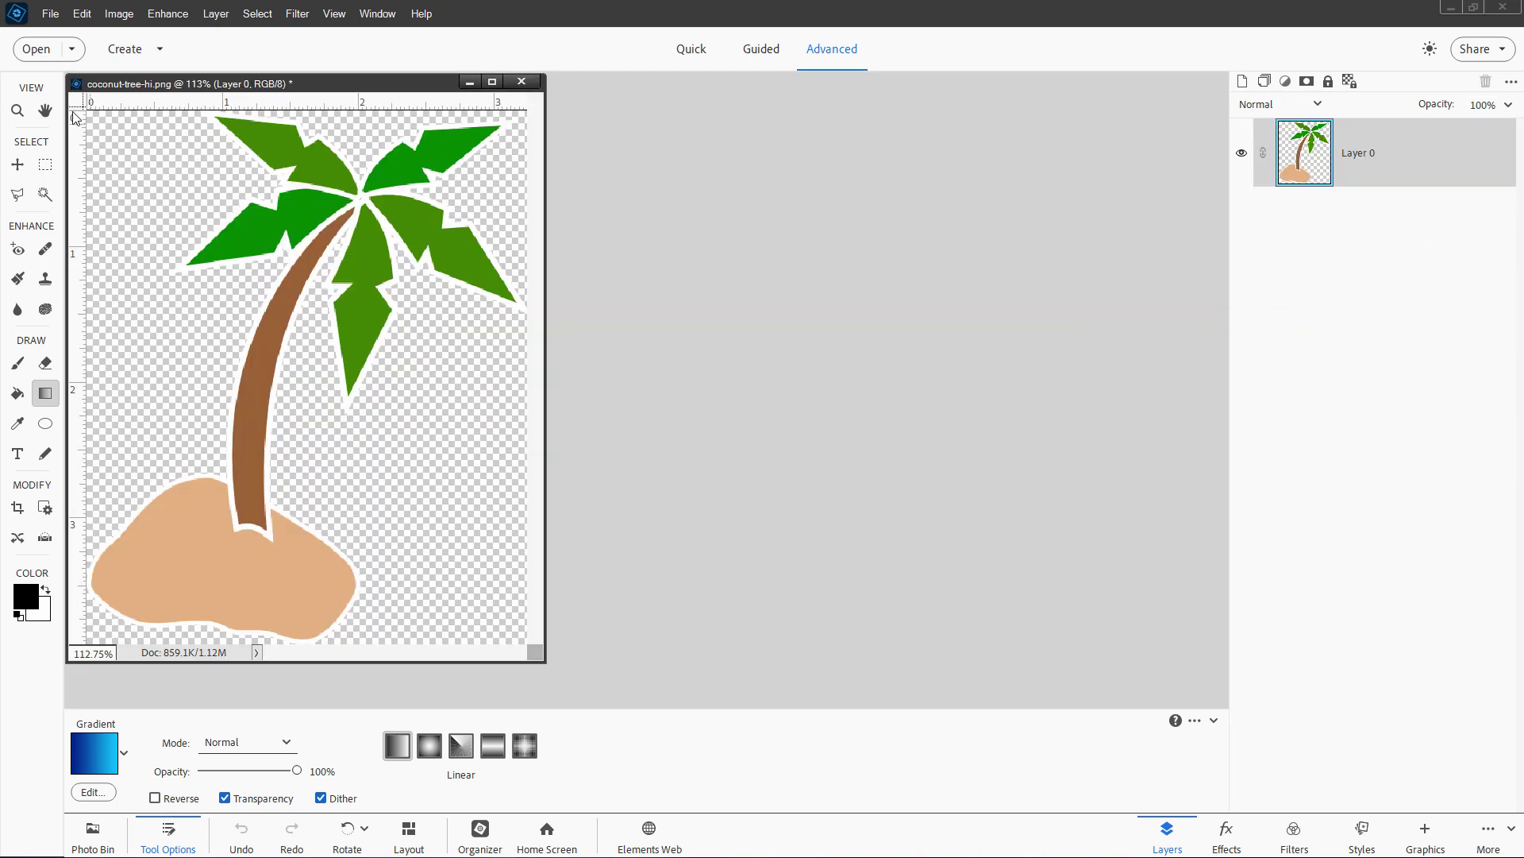
click(470, 83)
click(50, 13)
mouse_move(101, 82)
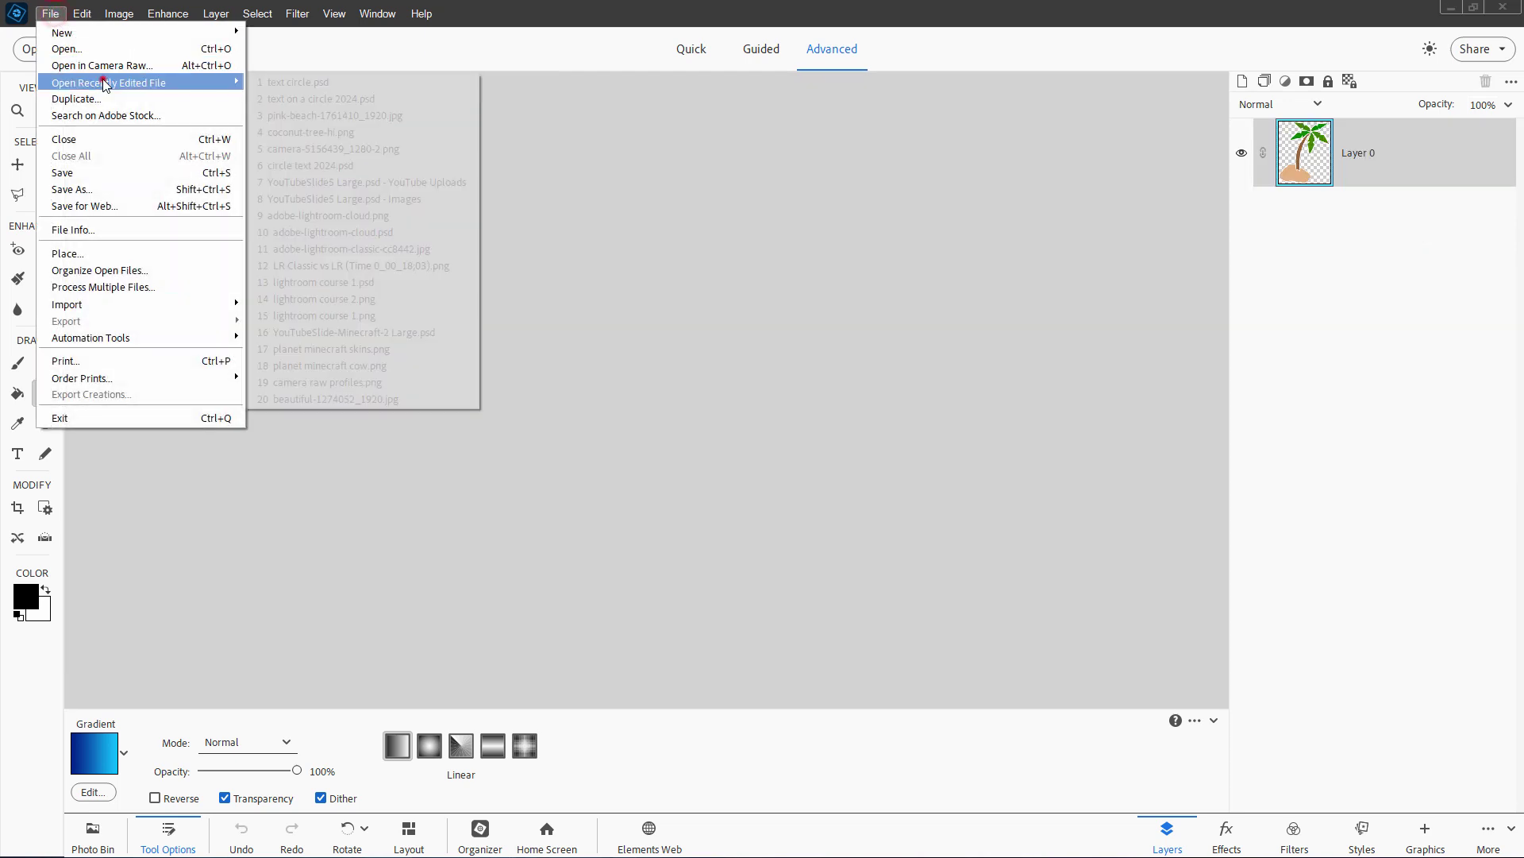
click(298, 80)
drag(347, 84, 715, 79)
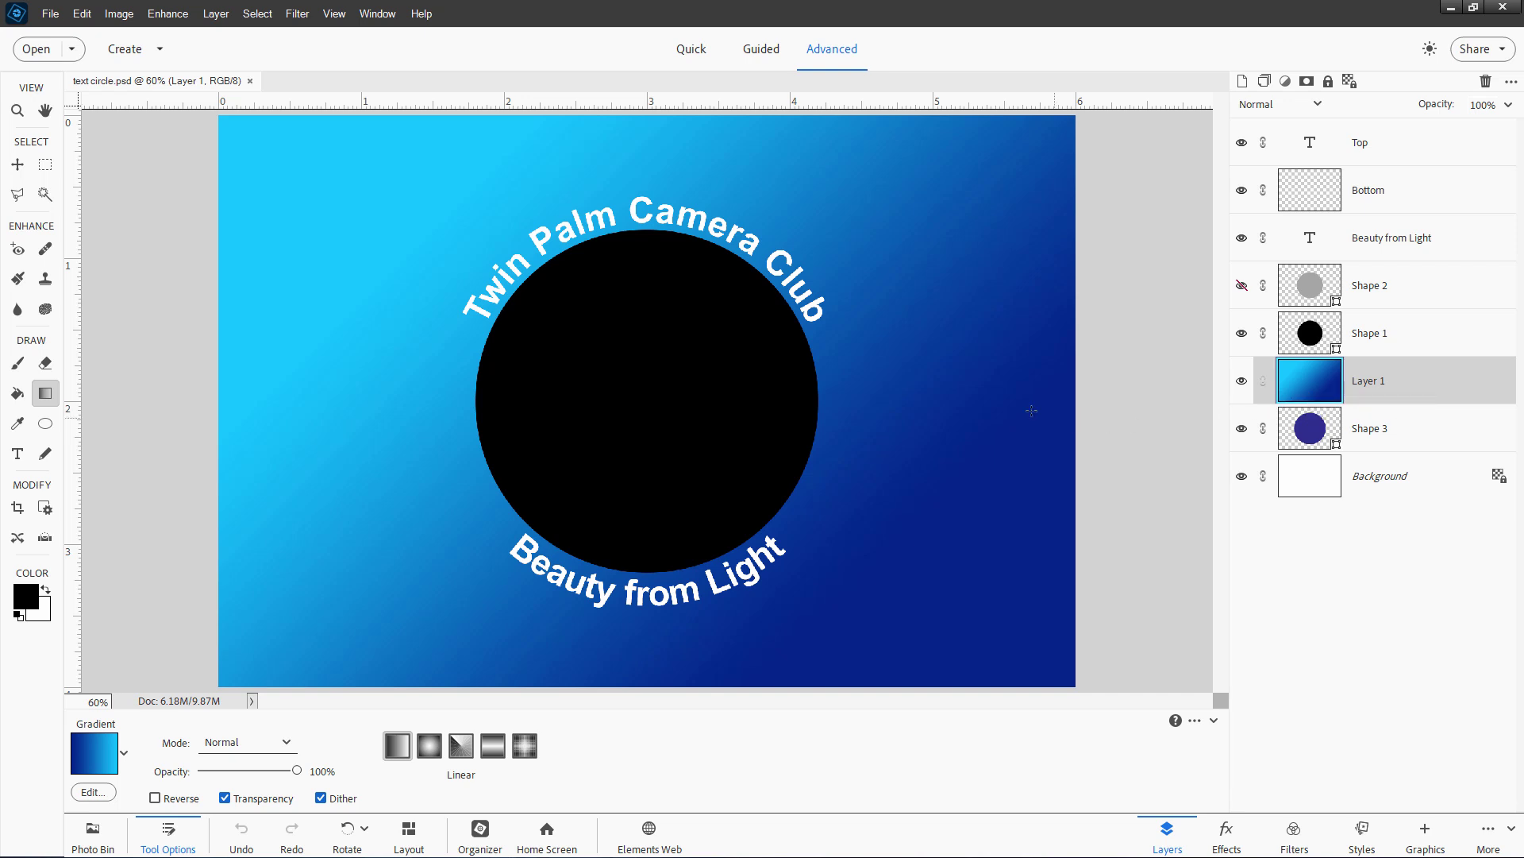
- Clip the gradient on Layer 1 to the blue circle on Shape 3 with a clipping mask
right_click(1360, 389)
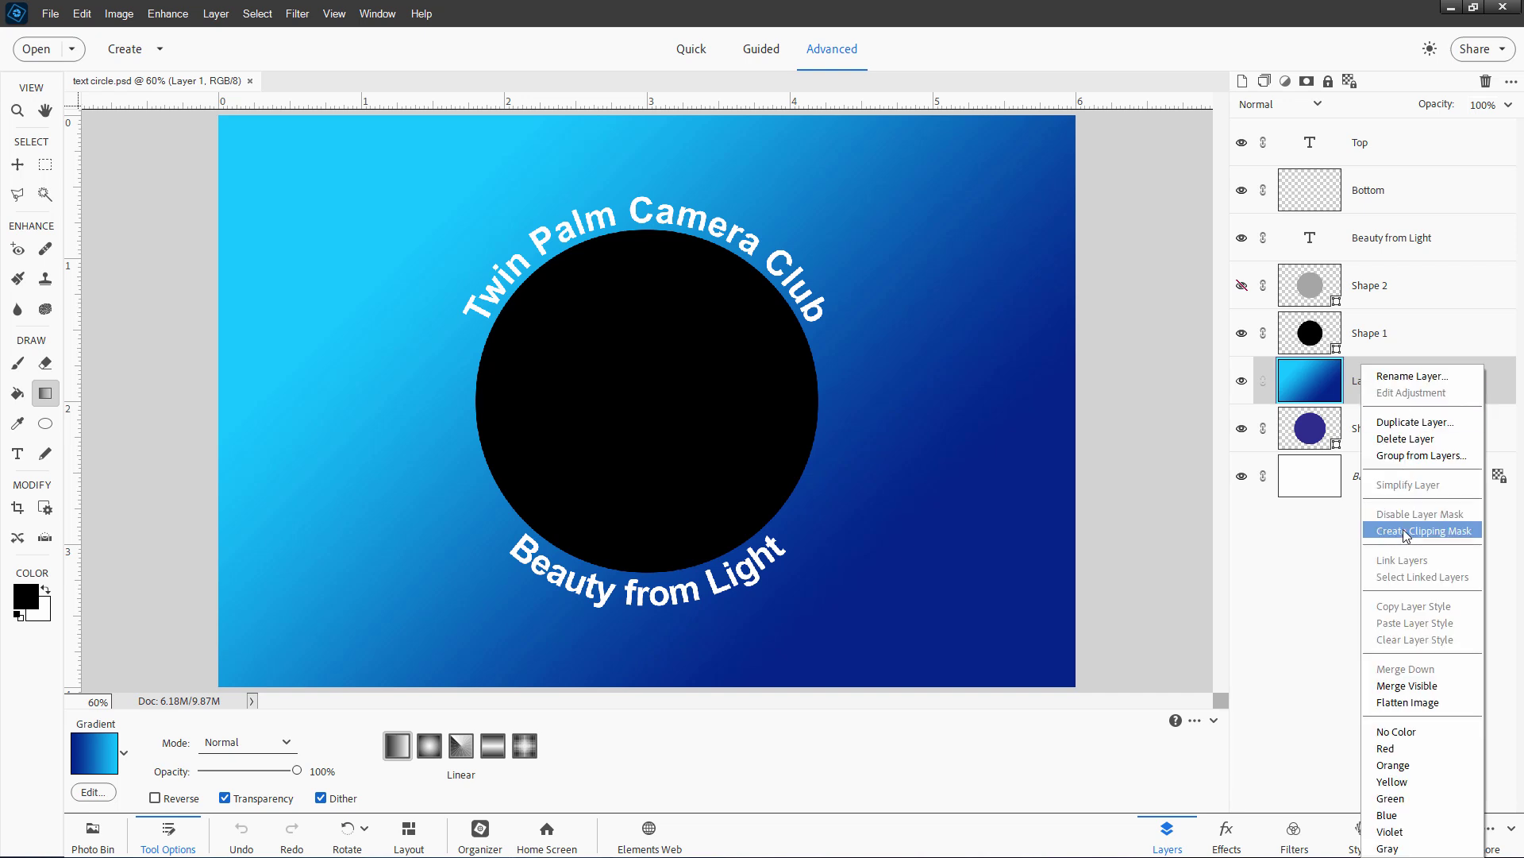
click(1422, 531)
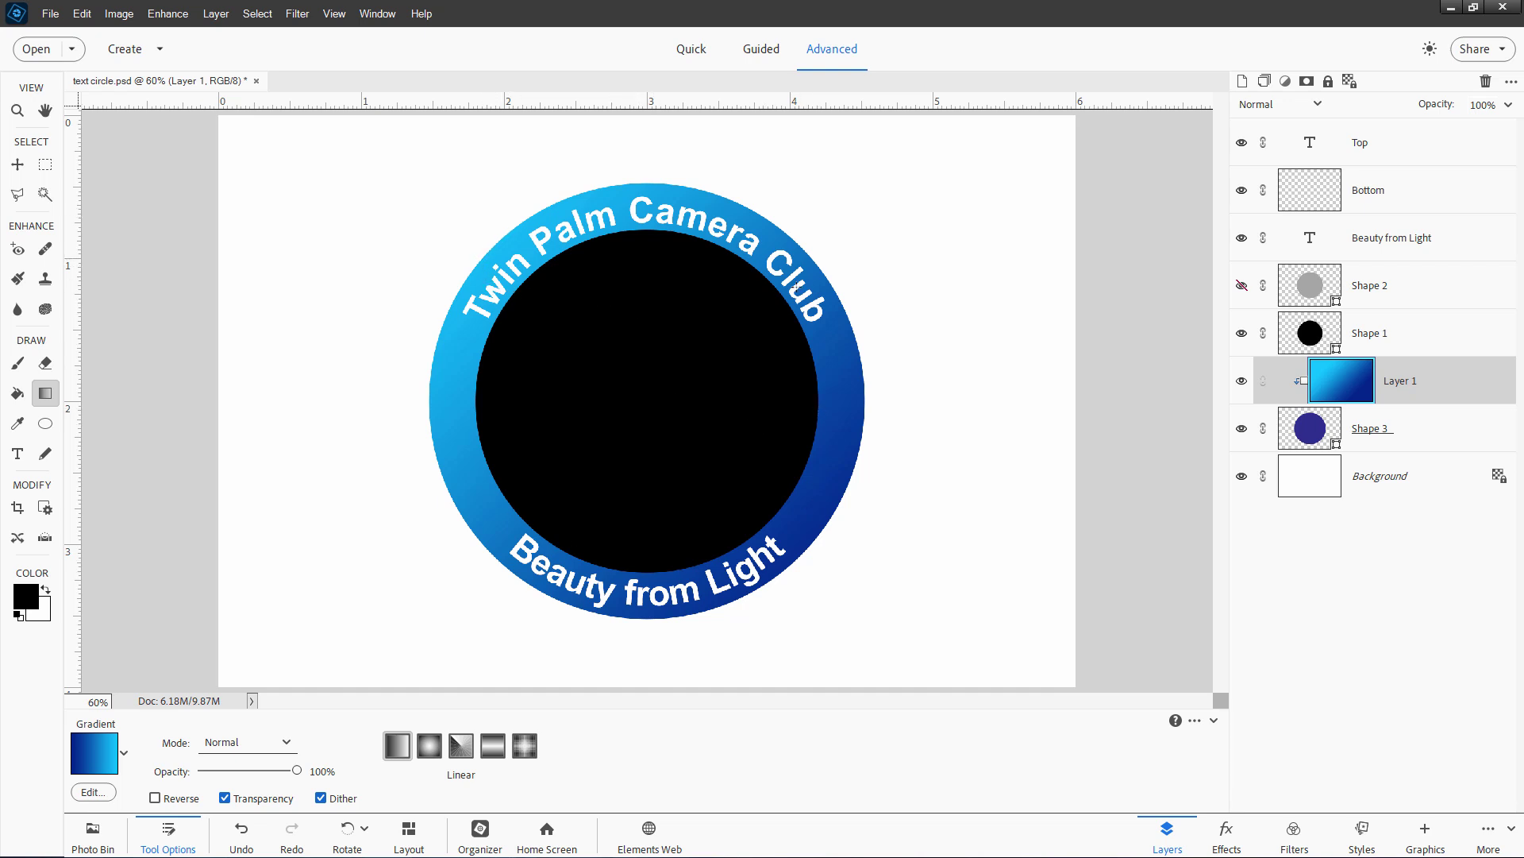
- Add a bevel layer style to Shape 3 with direction Up and a size of 15 px
click(1406, 431)
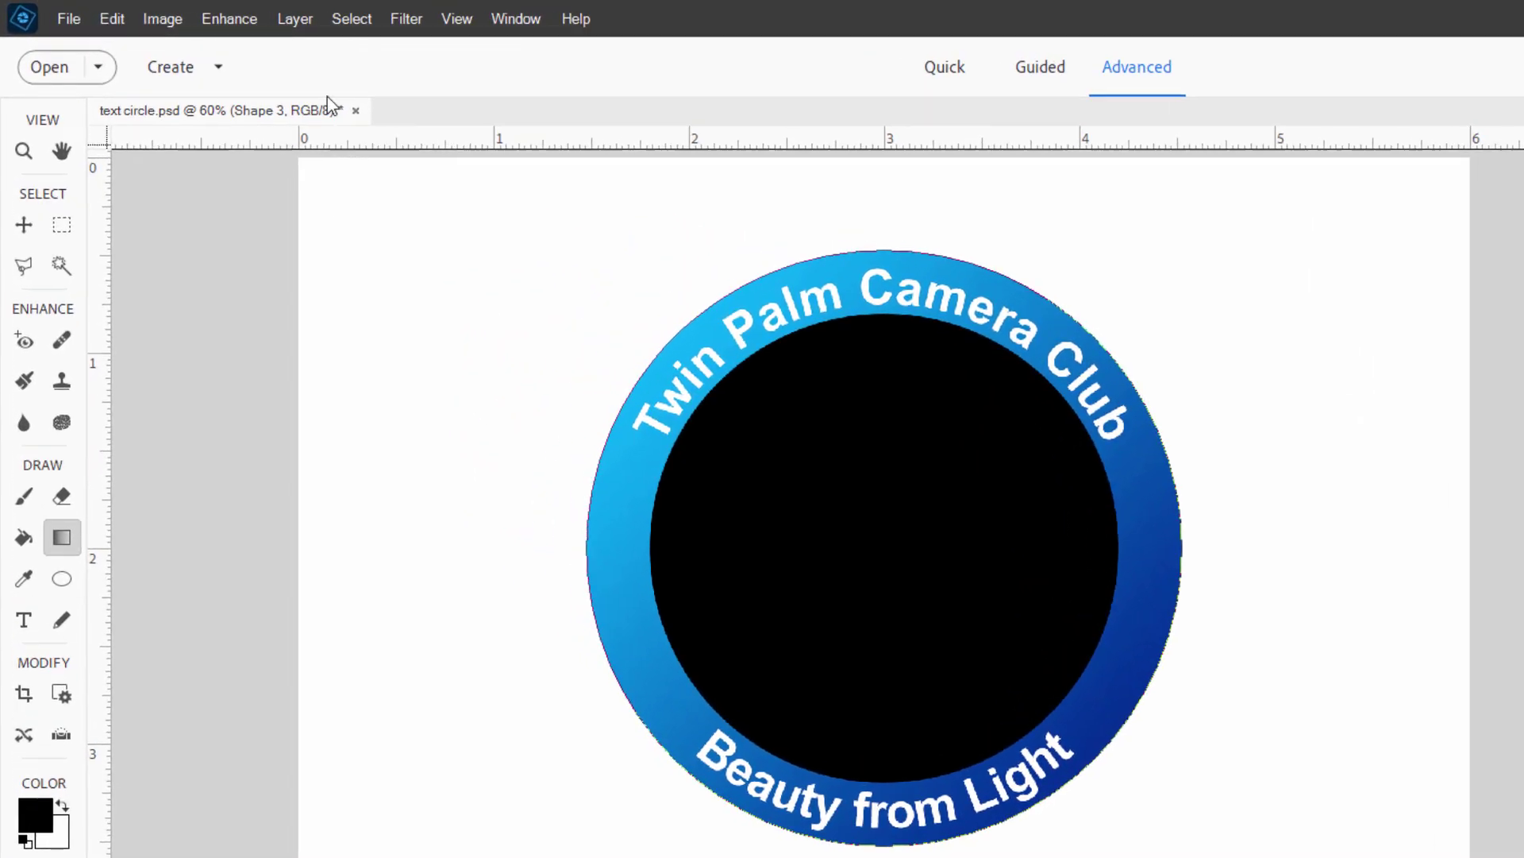
click(216, 14)
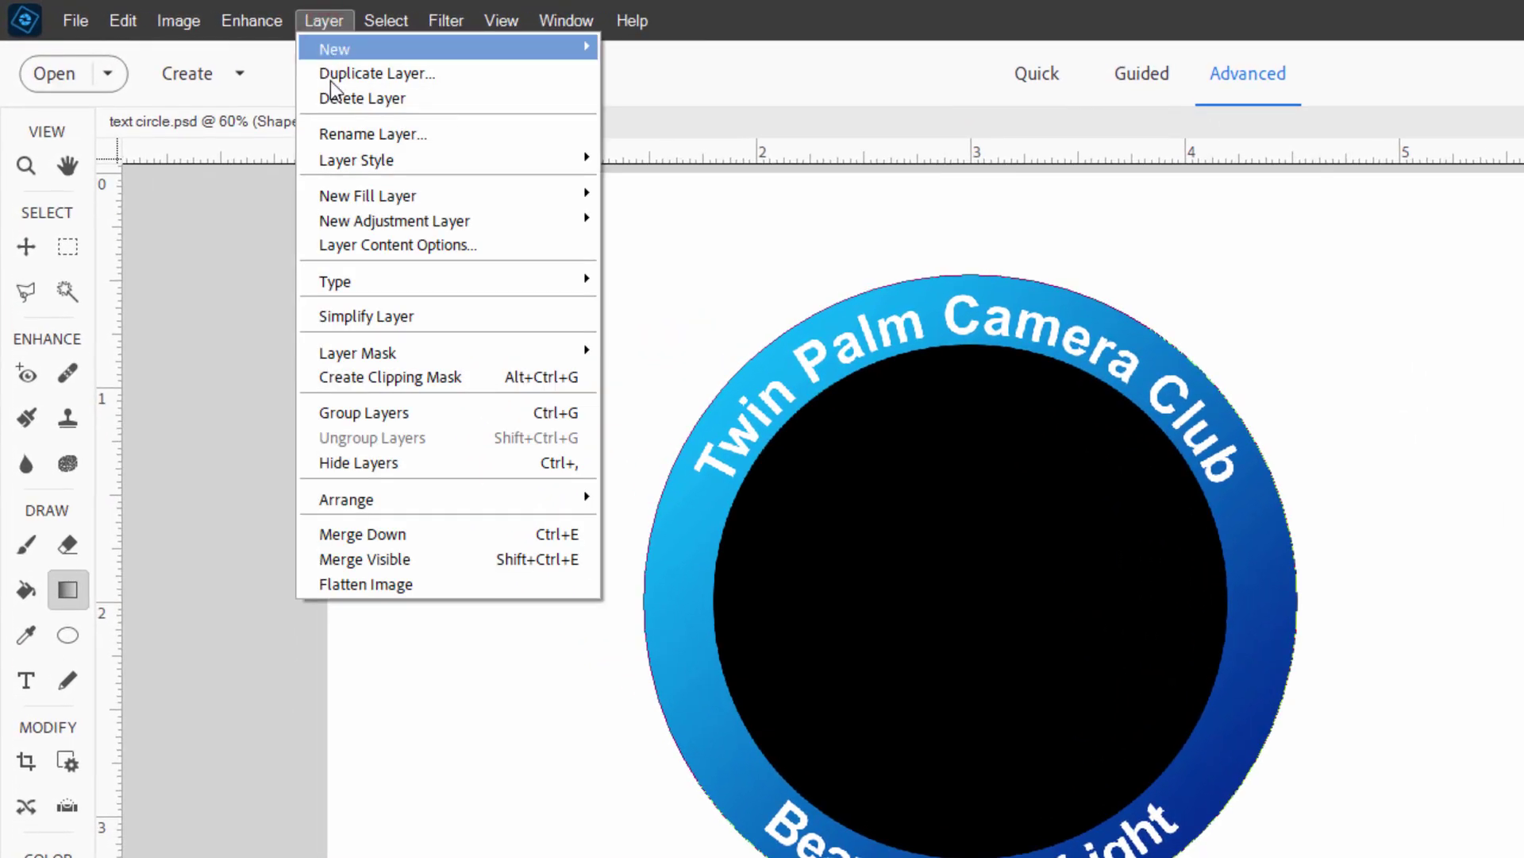
mouse_move(354, 163)
click(667, 160)
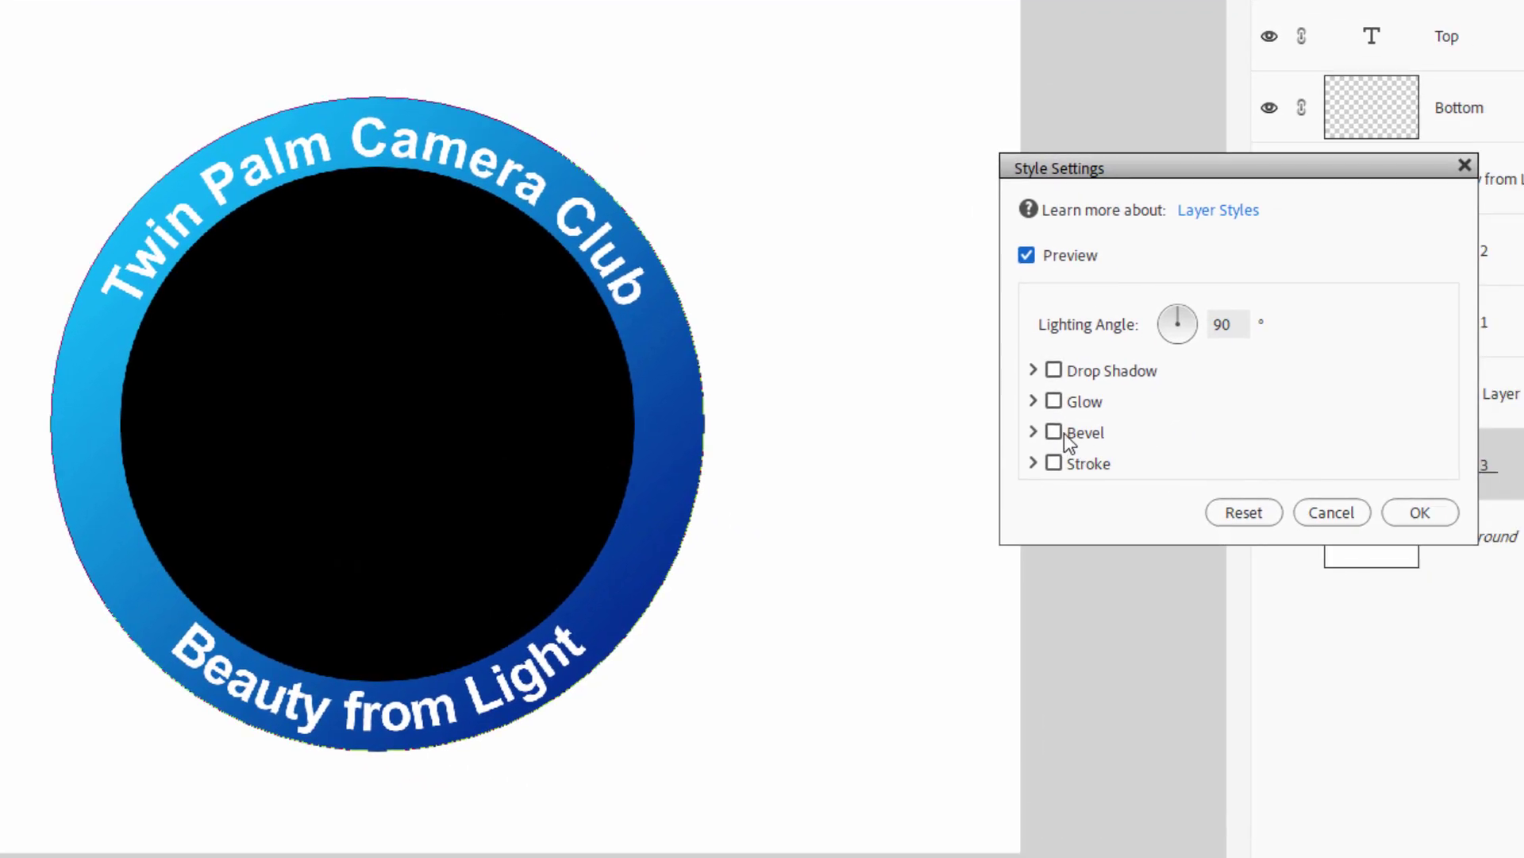
click(1350, 520)
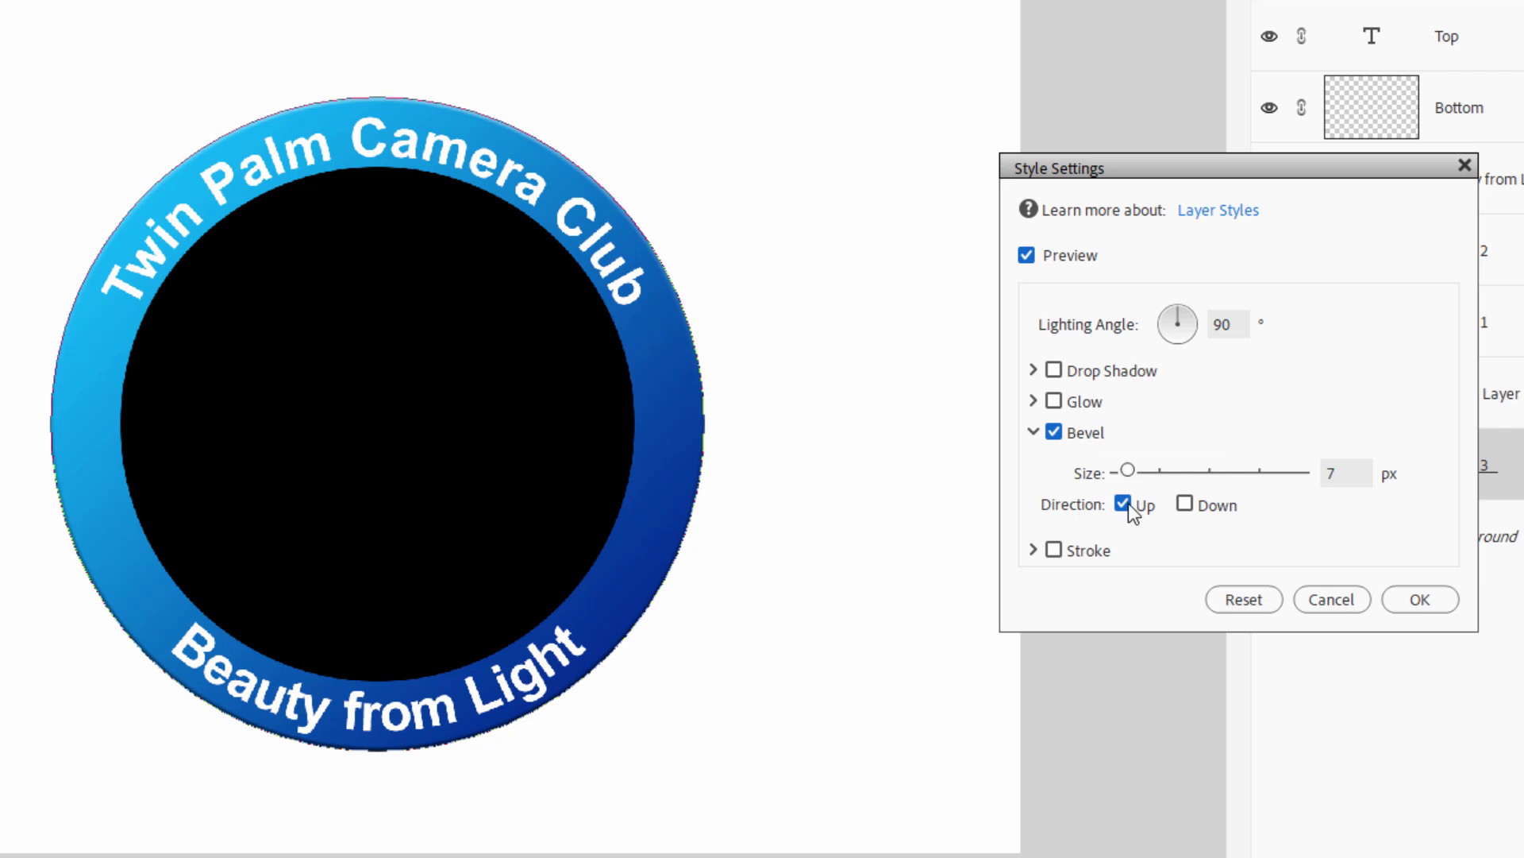
click(1356, 476)
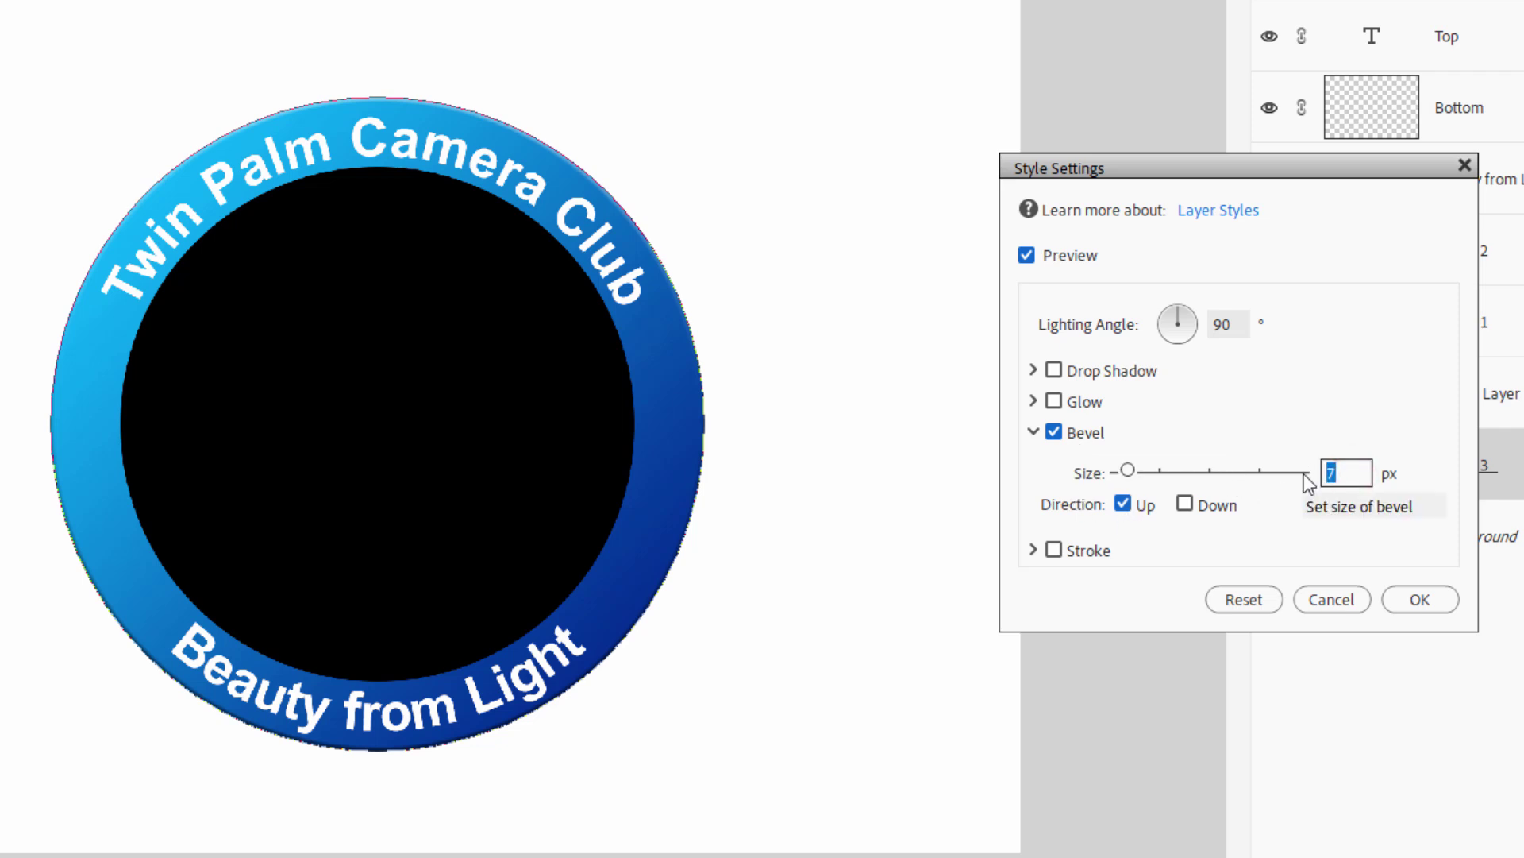
text(15)
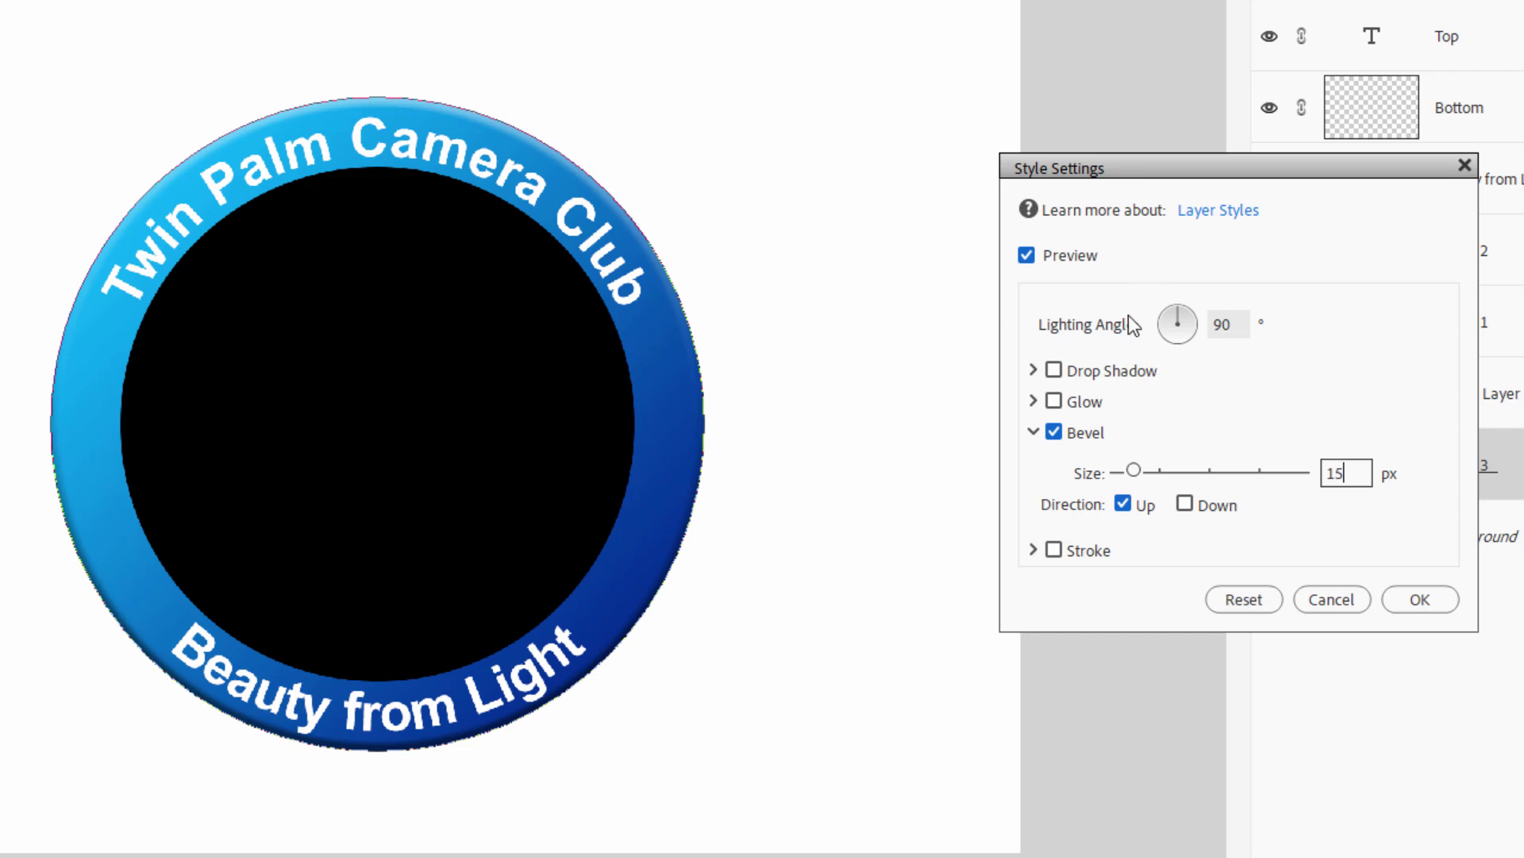
- Set the lighting angle of Shape 3's bevel to 140° and apply the style settings
click(1227, 324)
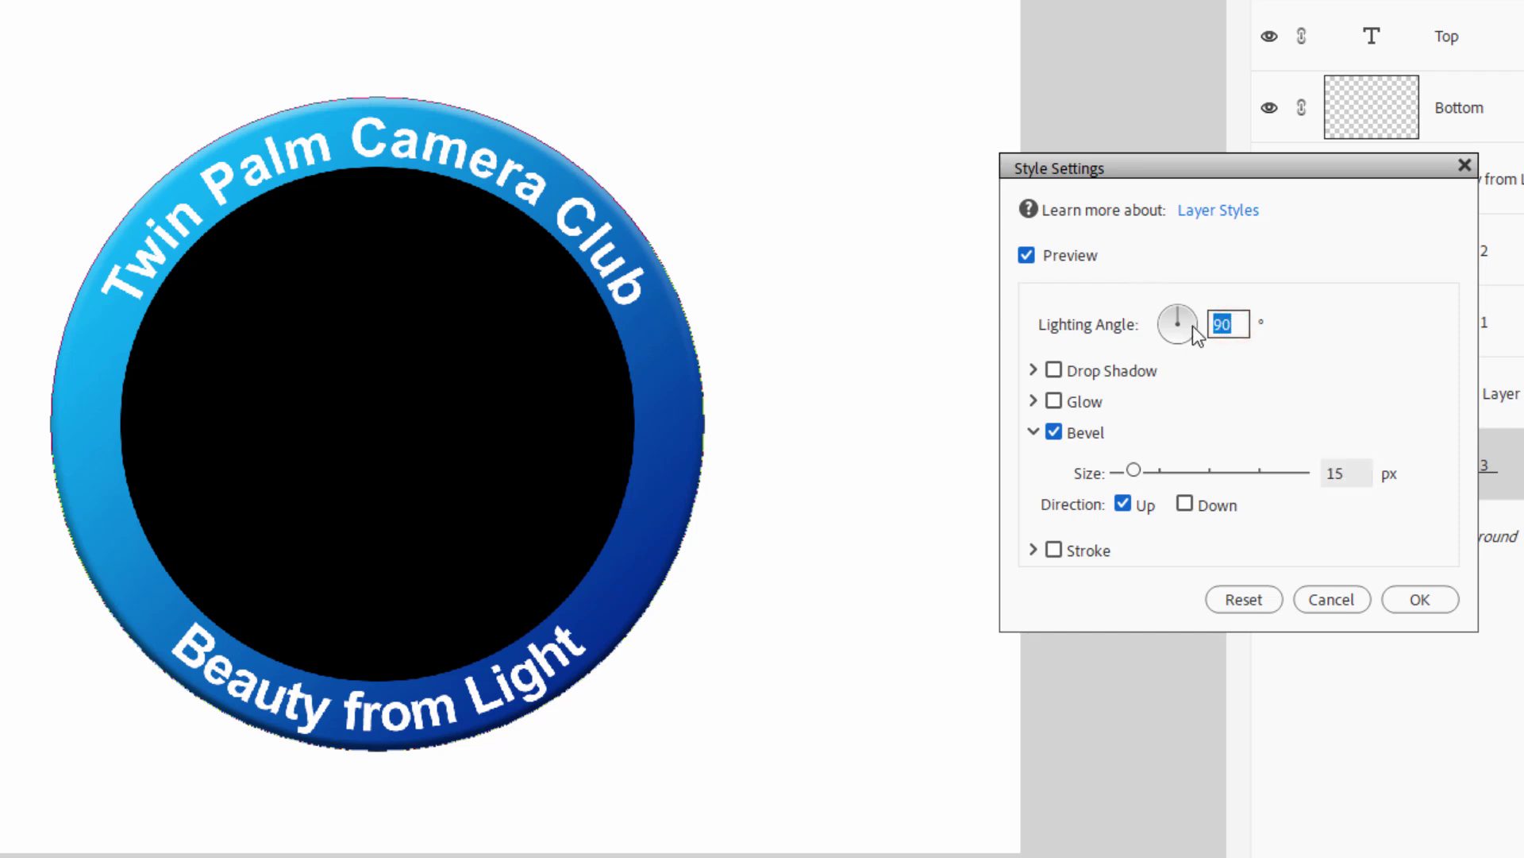
text(140)
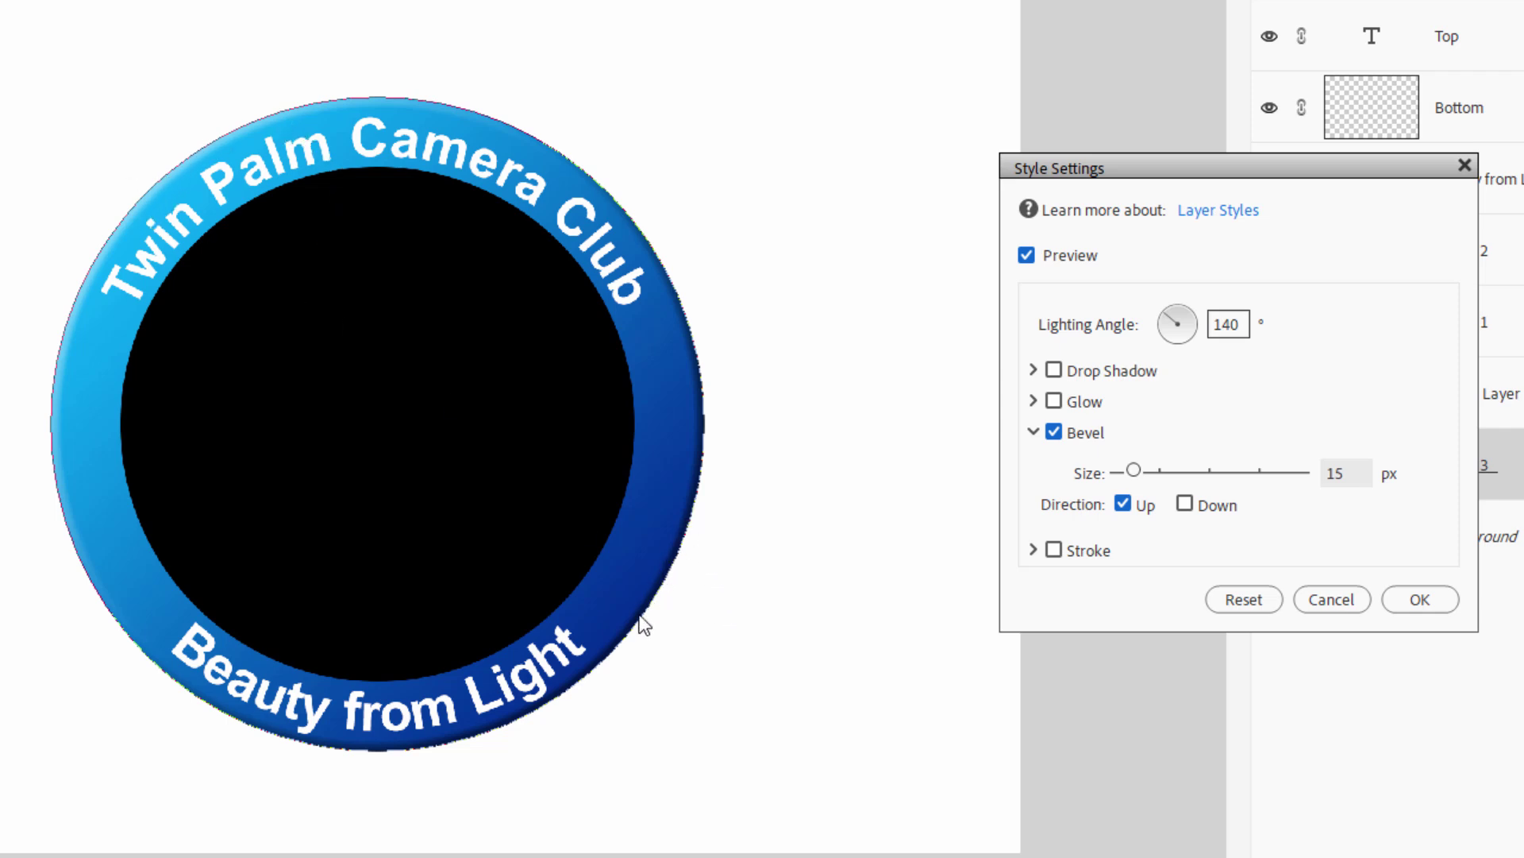
click(1399, 590)
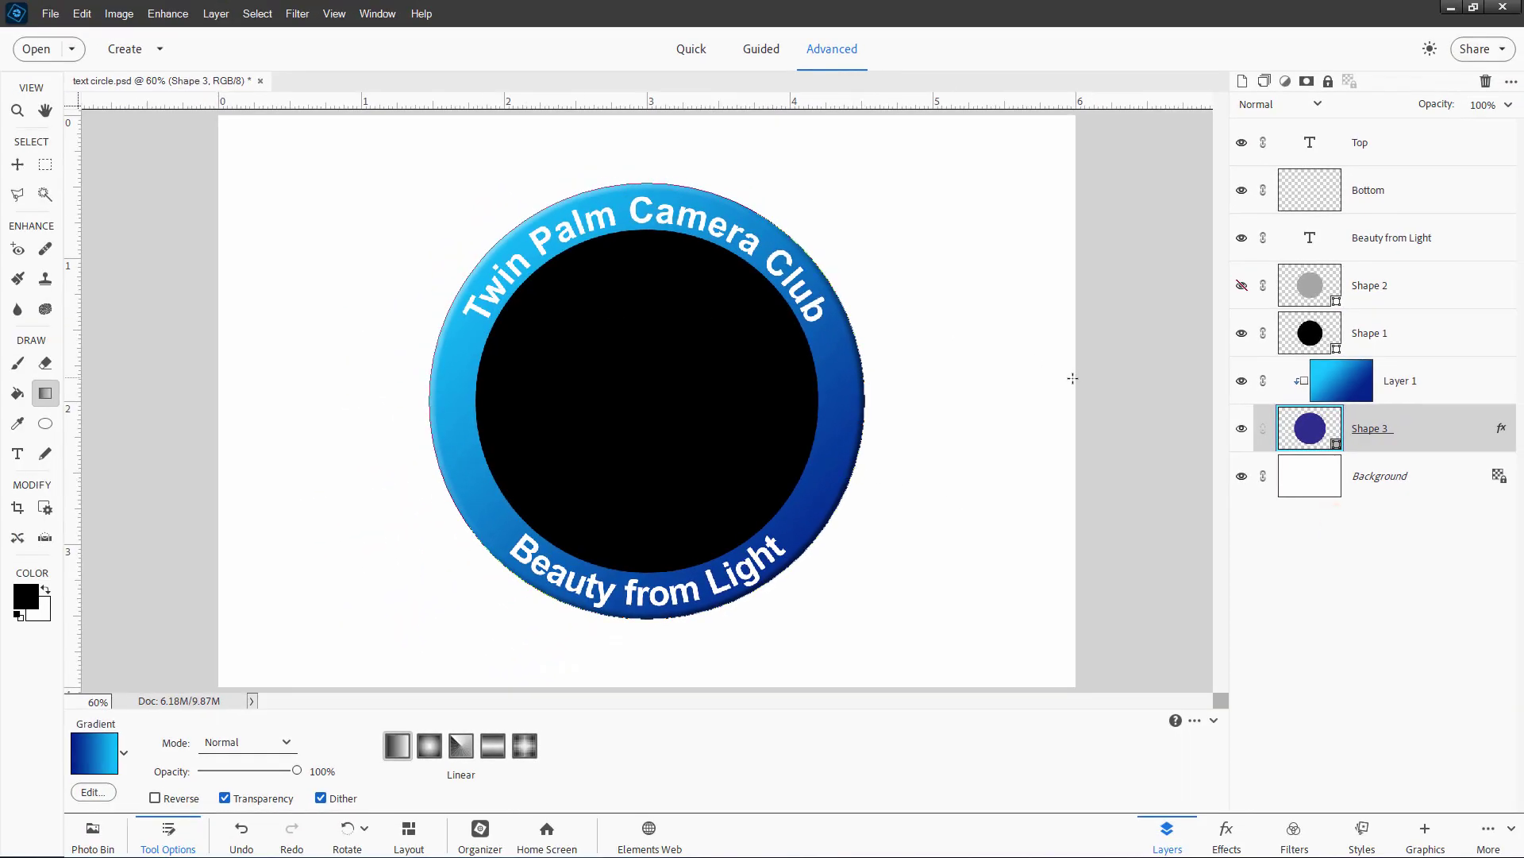
- Look over the preset styles in the Bevels category, then return to the layer list
click(1363, 833)
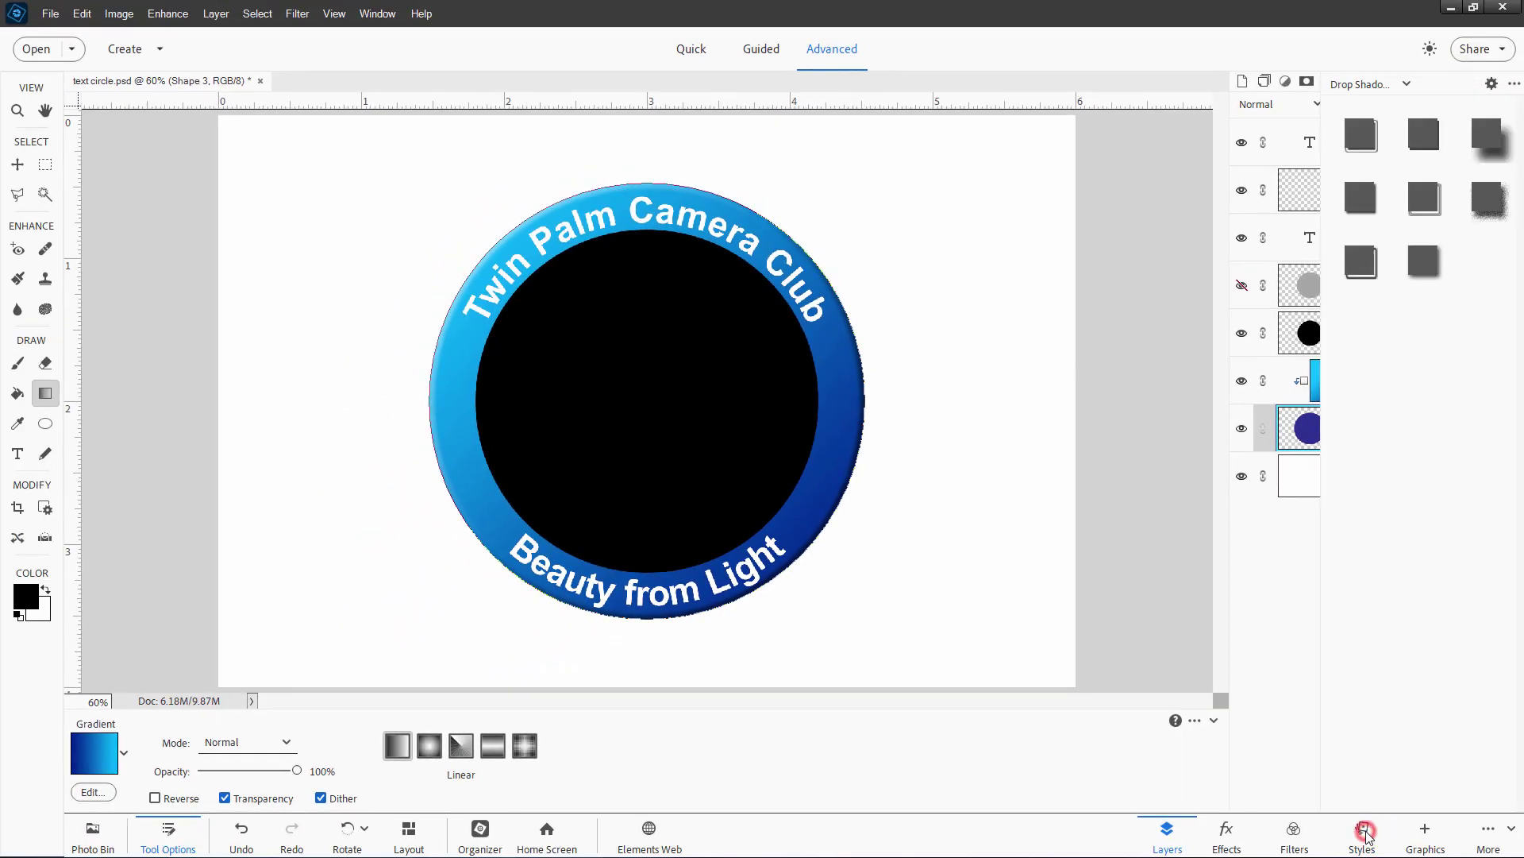
click(1371, 84)
click(1354, 101)
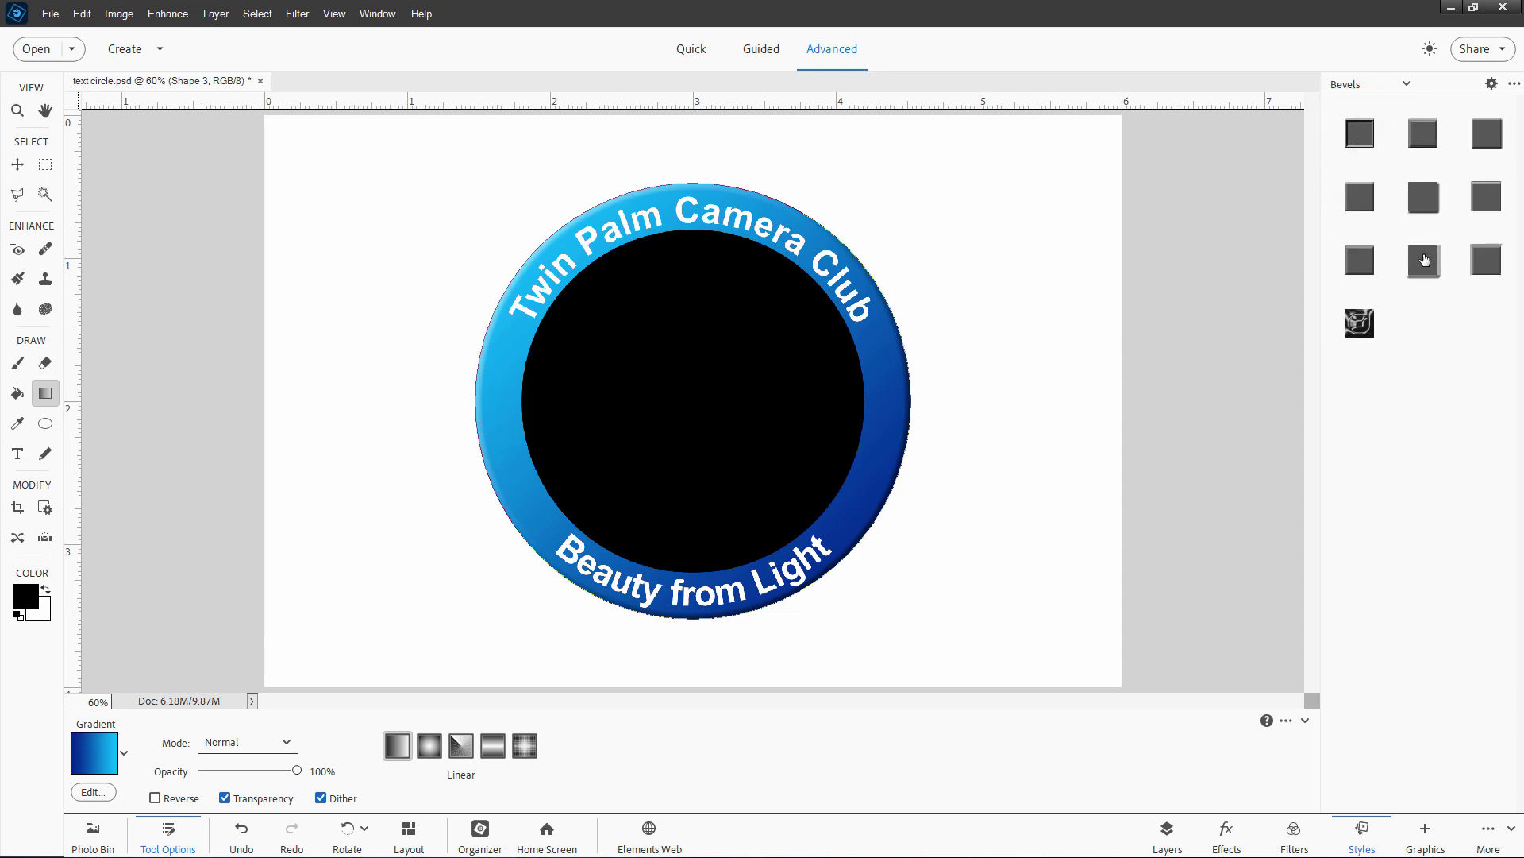
click(1167, 834)
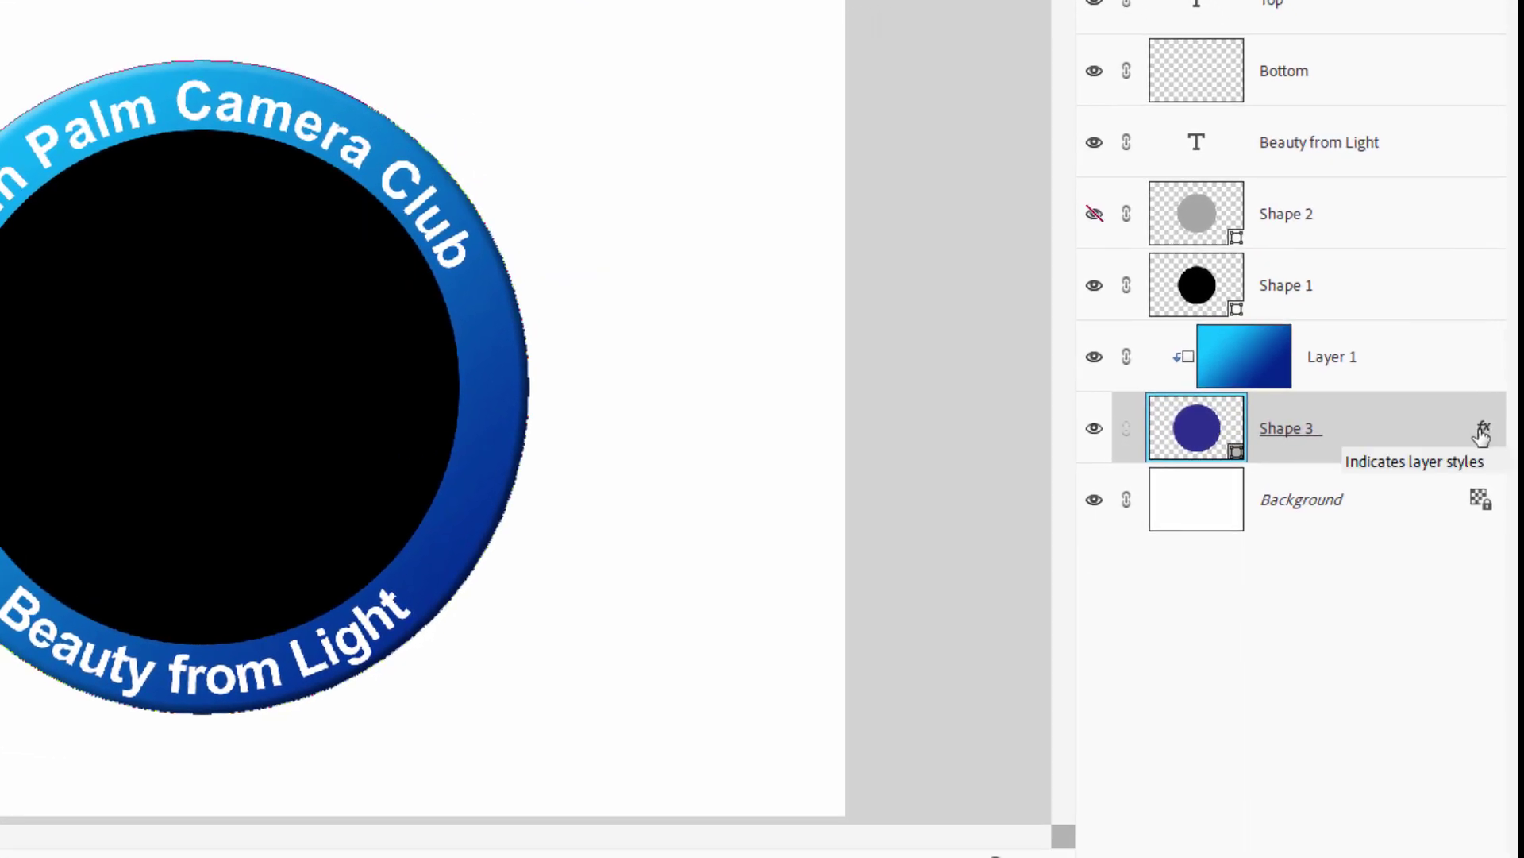
- Add a drop shadow with a distance of 13 px to Shape 3, then check it with the Background layer briefly hidden
double_click(1482, 433)
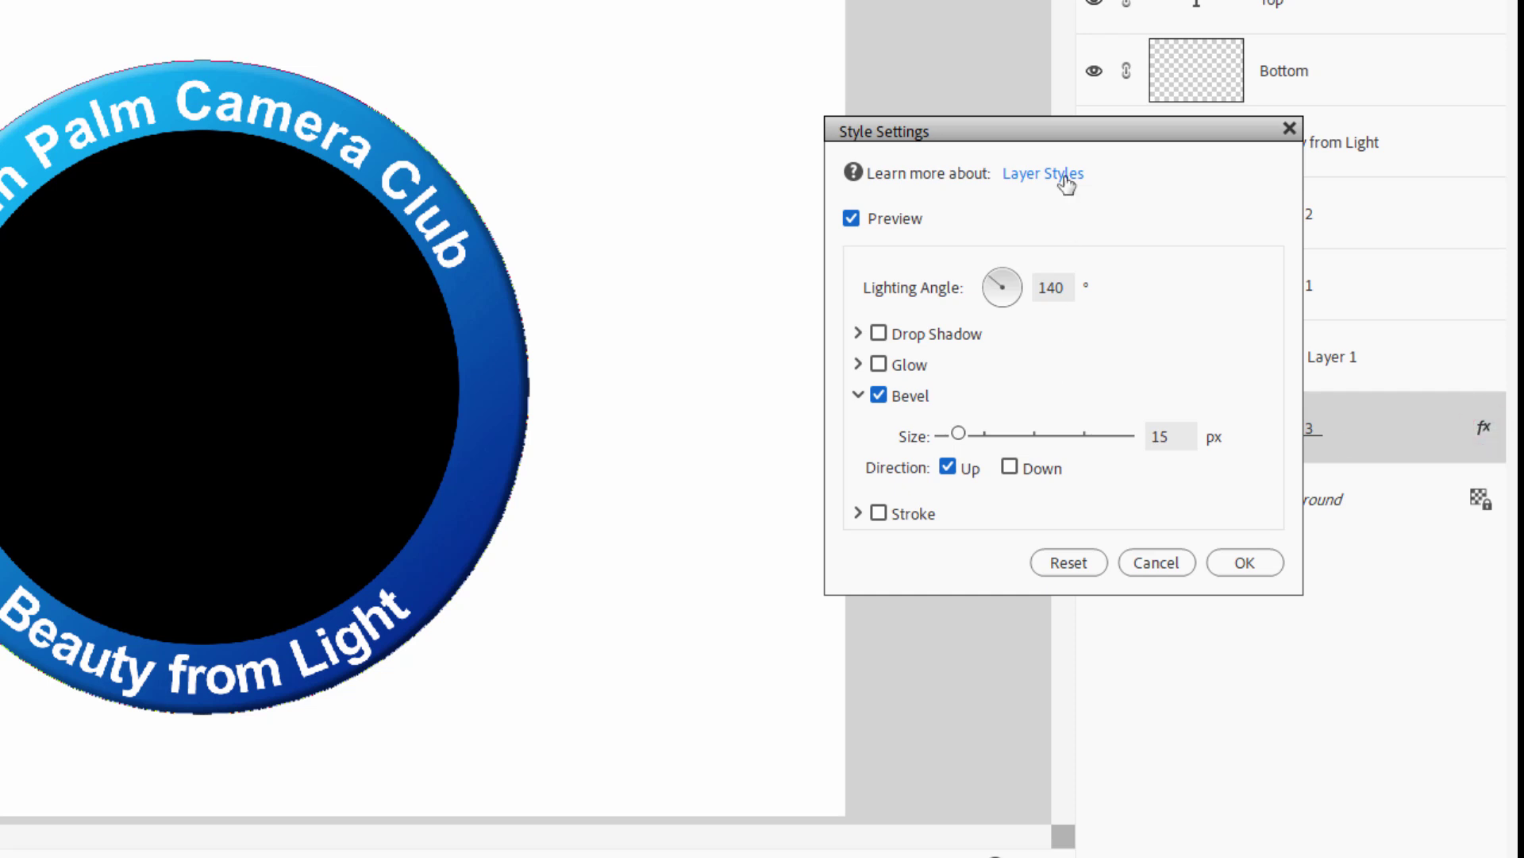
drag(1058, 127, 813, 134)
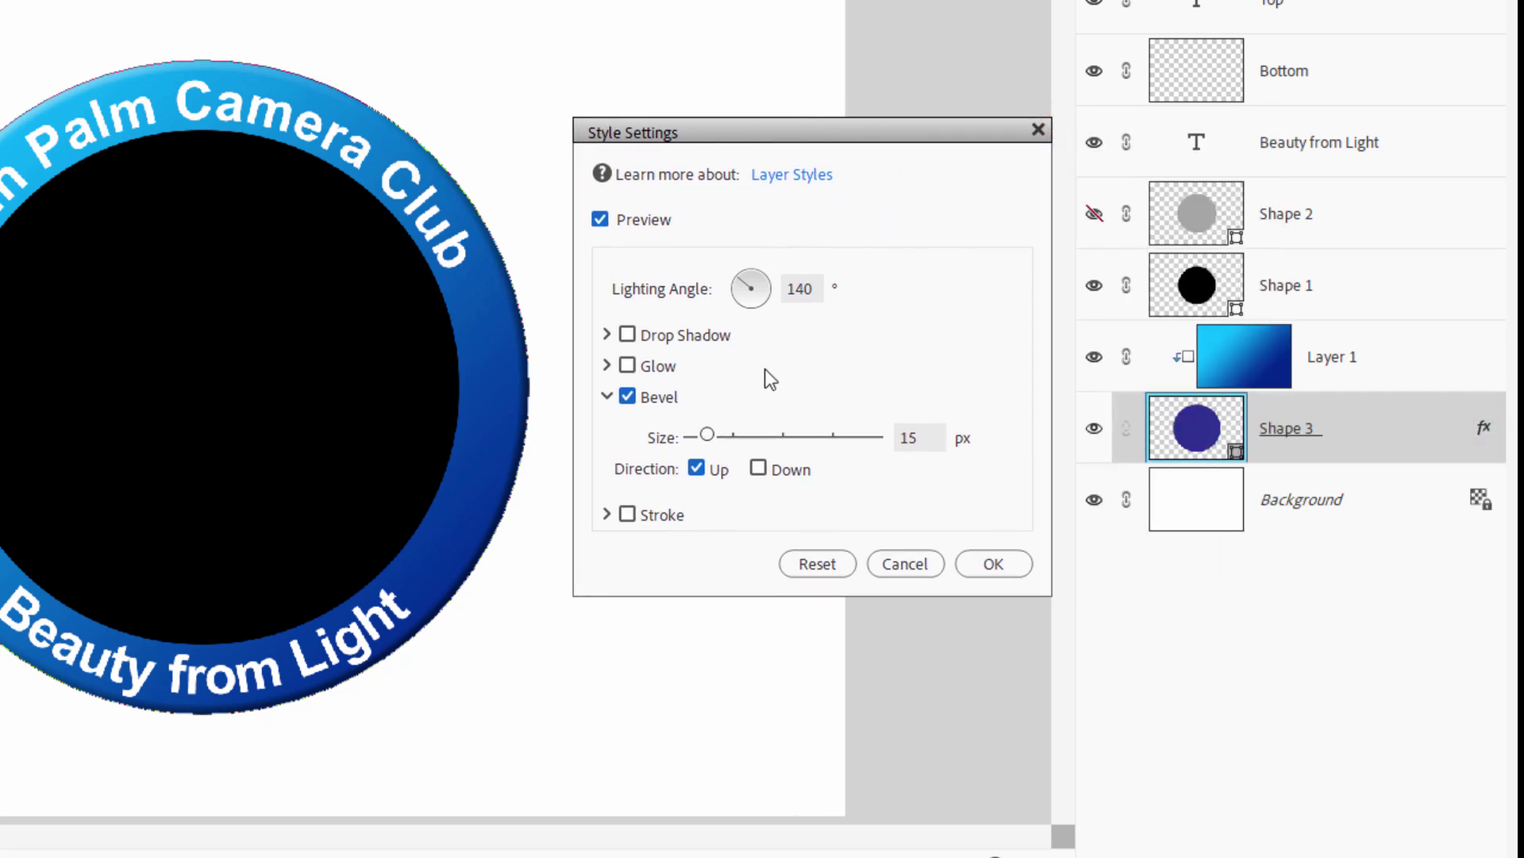
click(627, 334)
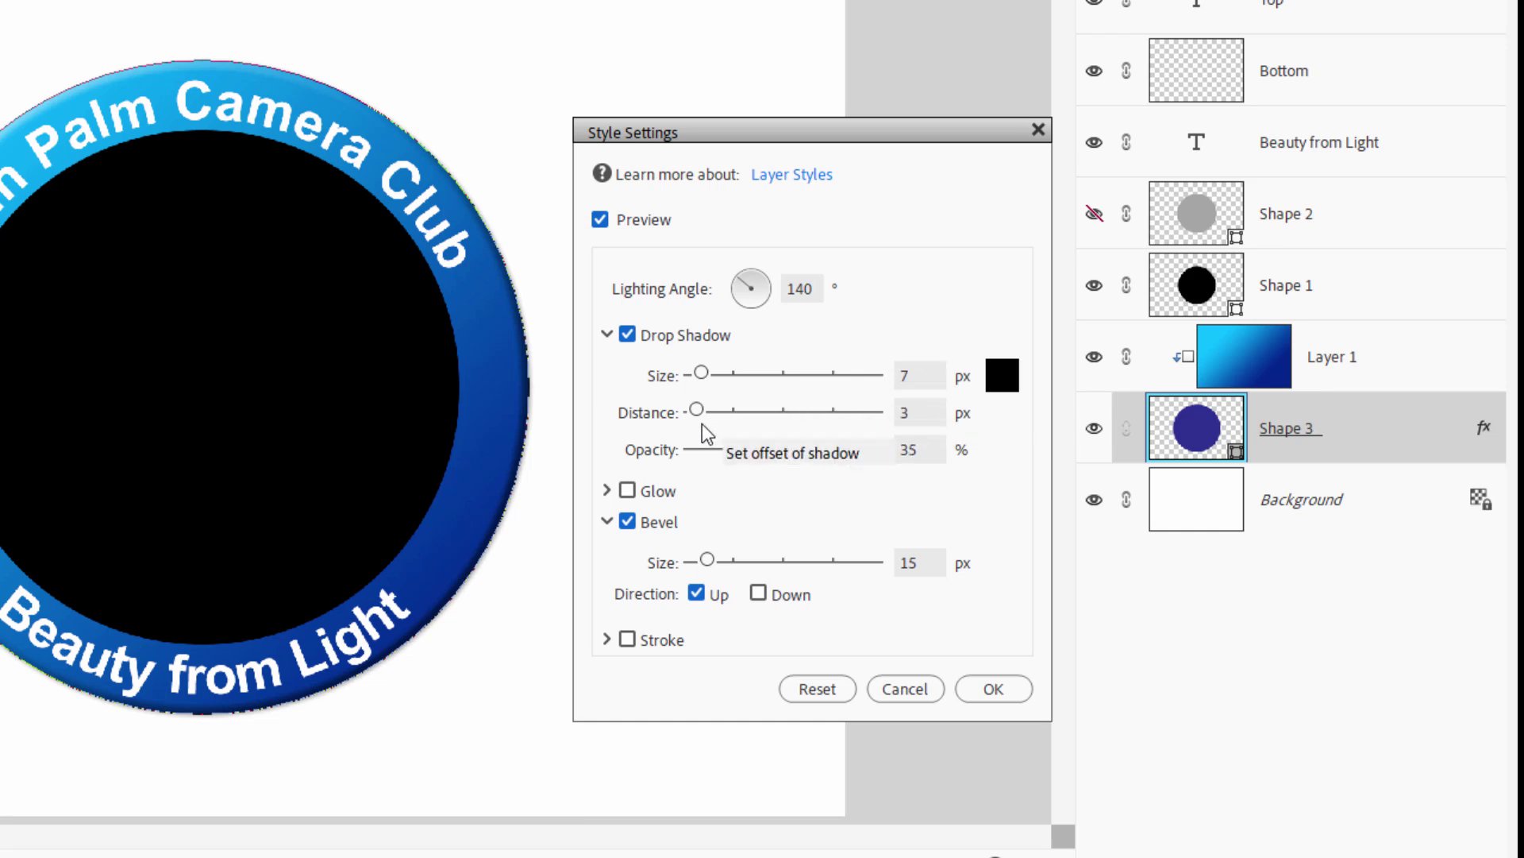
double_click(913, 412)
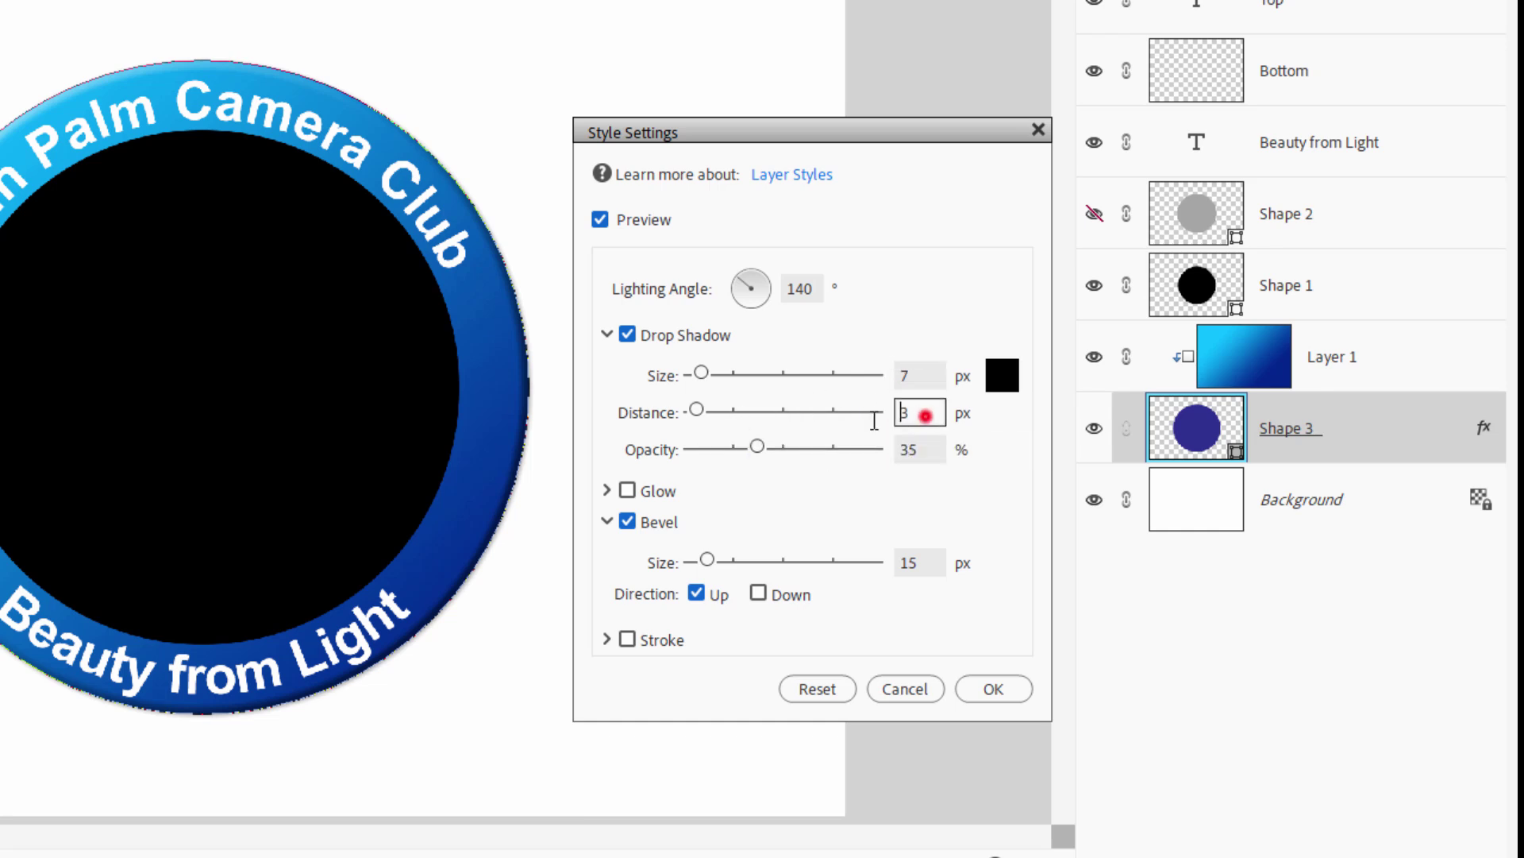
text(13)
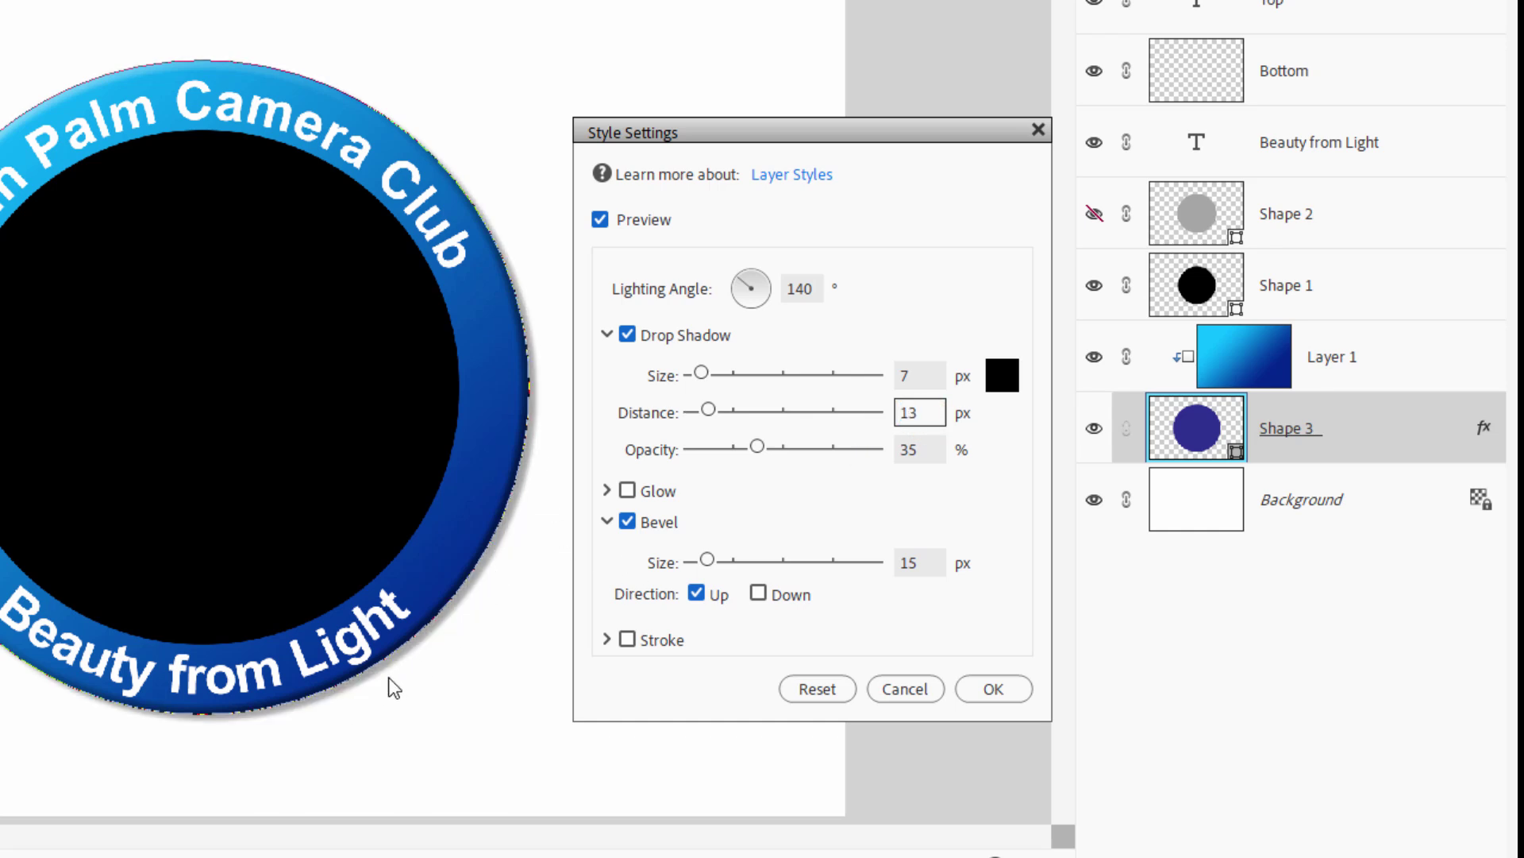
click(998, 688)
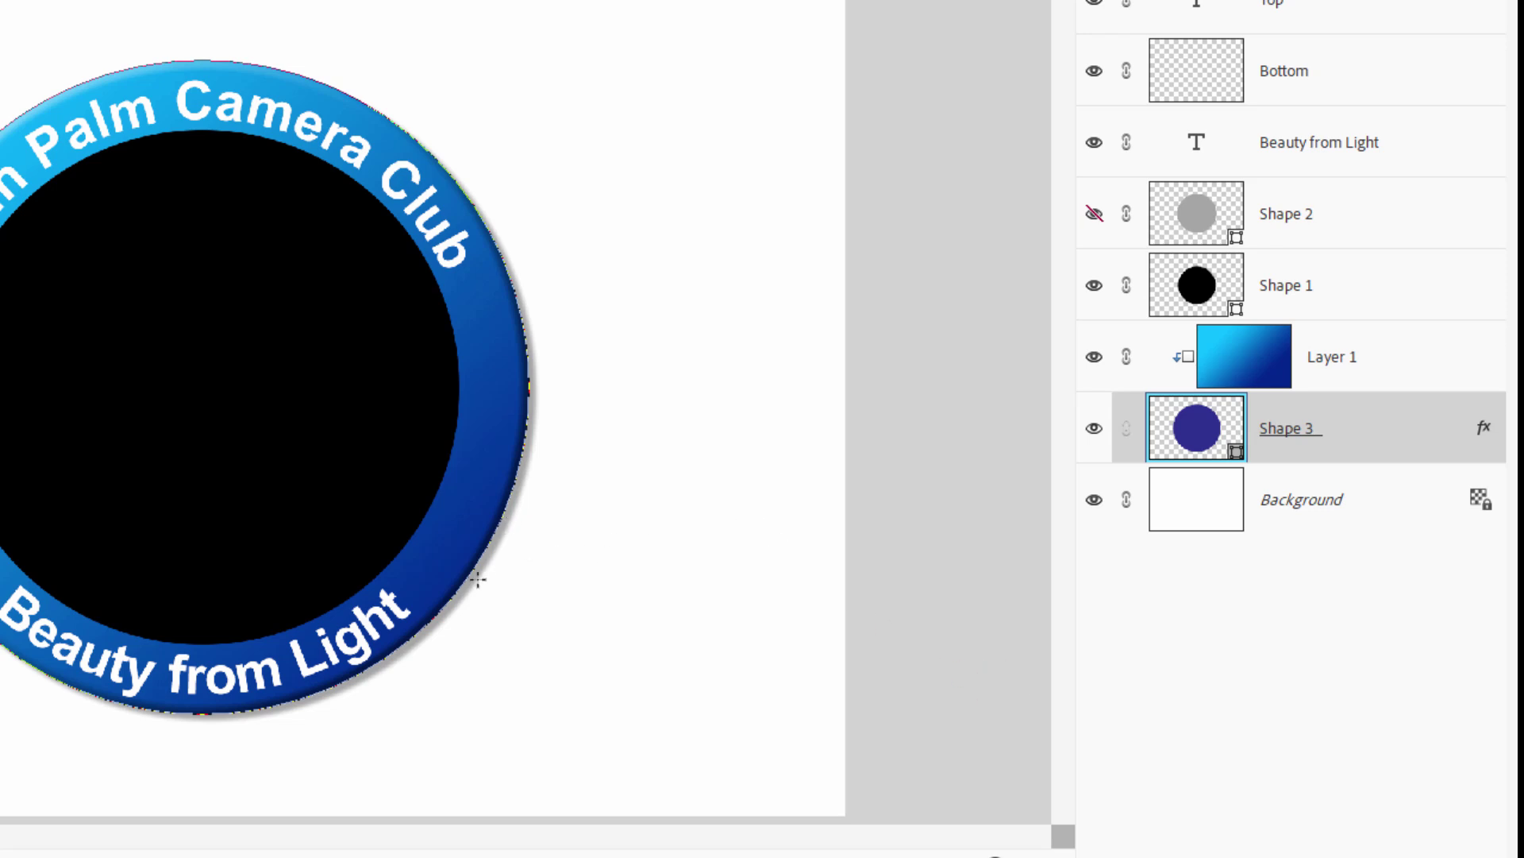
click(1094, 499)
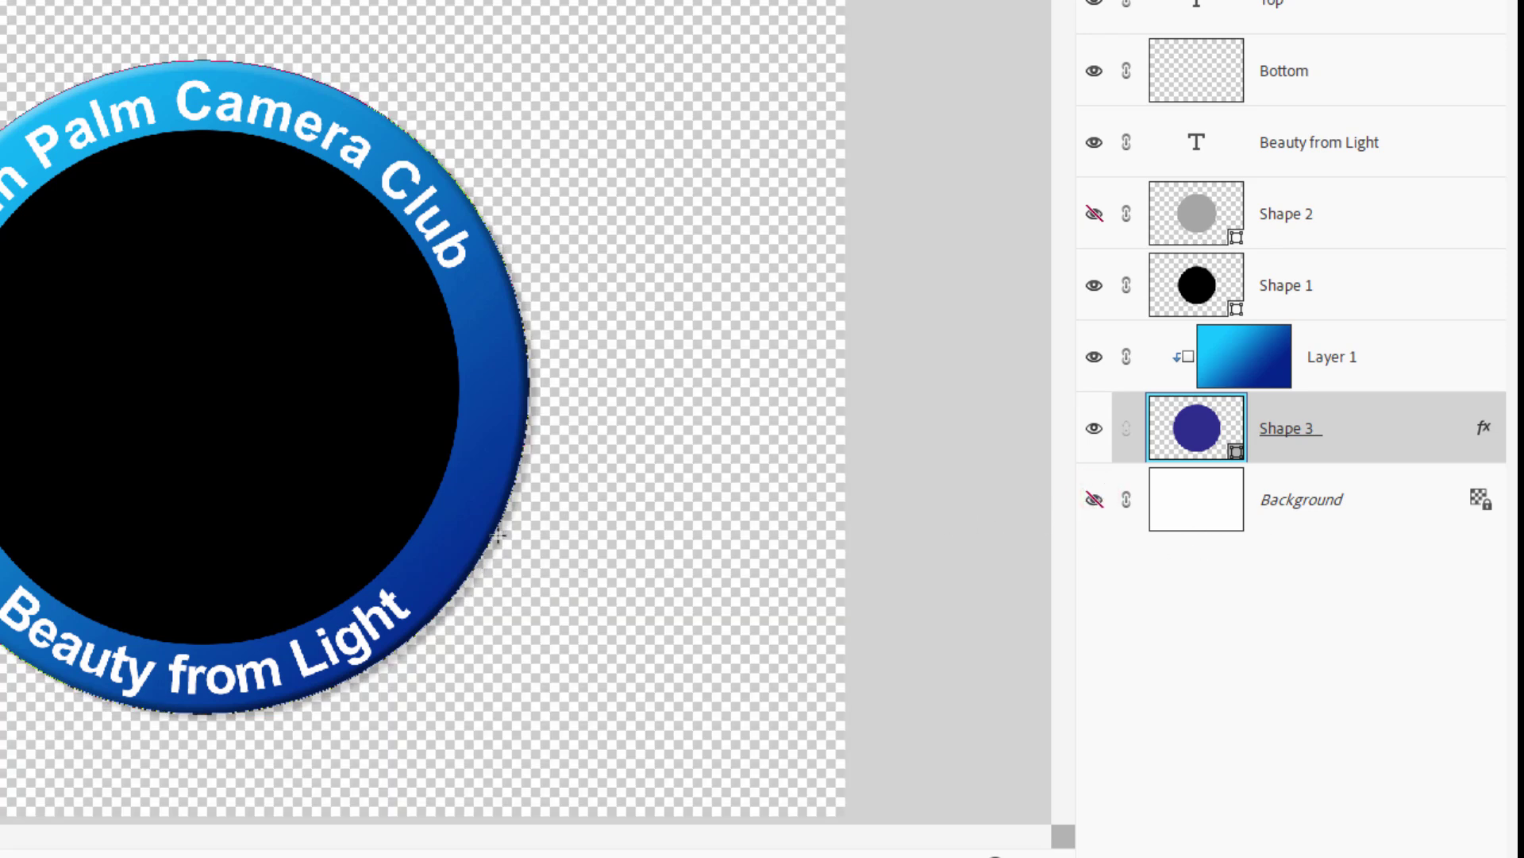
click(1095, 500)
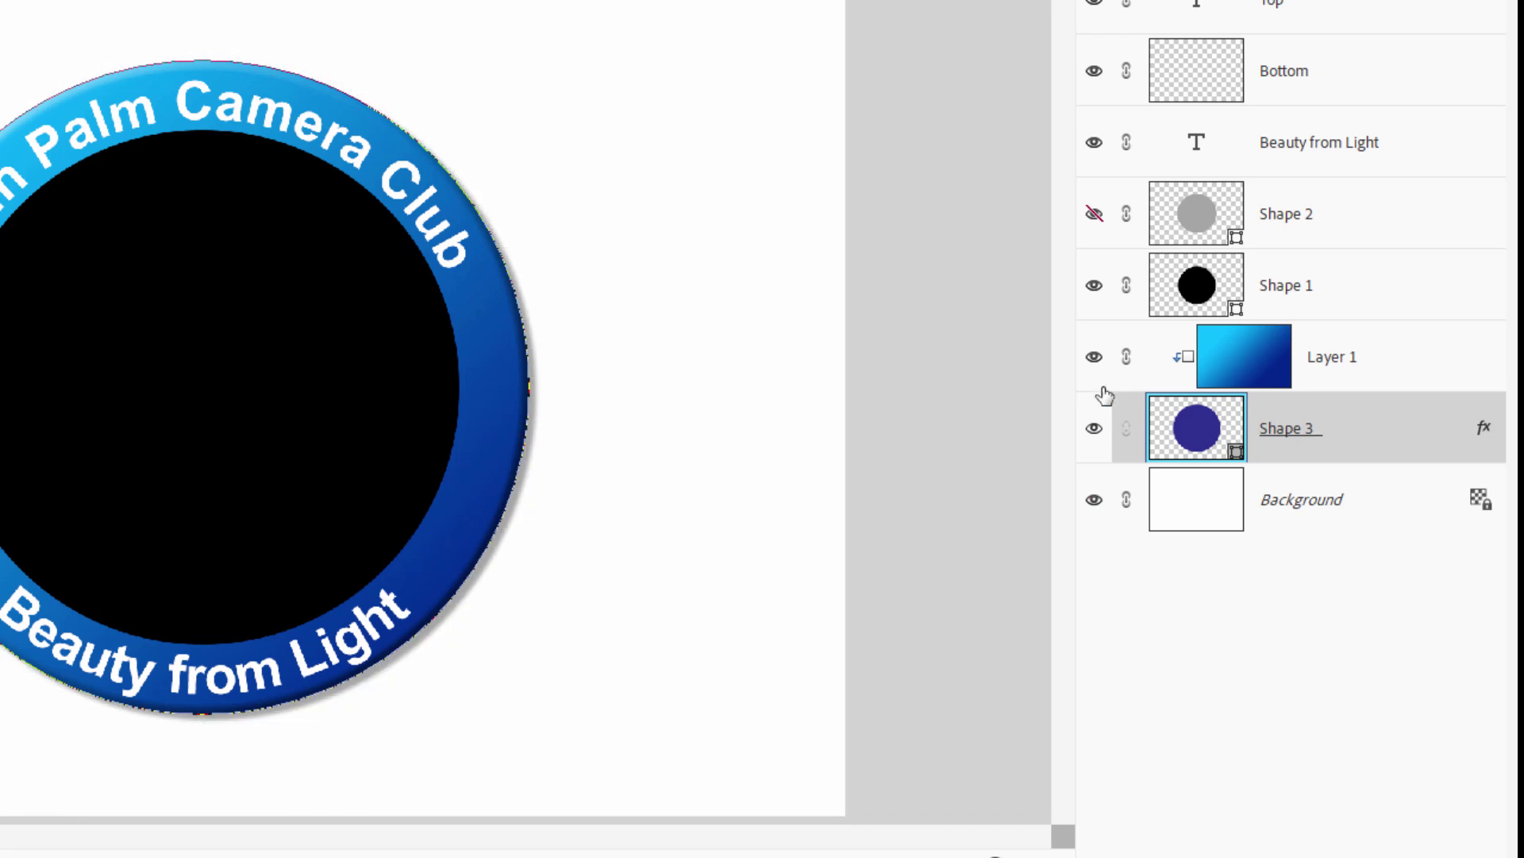
- Copy the palm tree layer from coconut-tree-hi.png into the badge document above Shape 1 and close the clip art image
click(1379, 294)
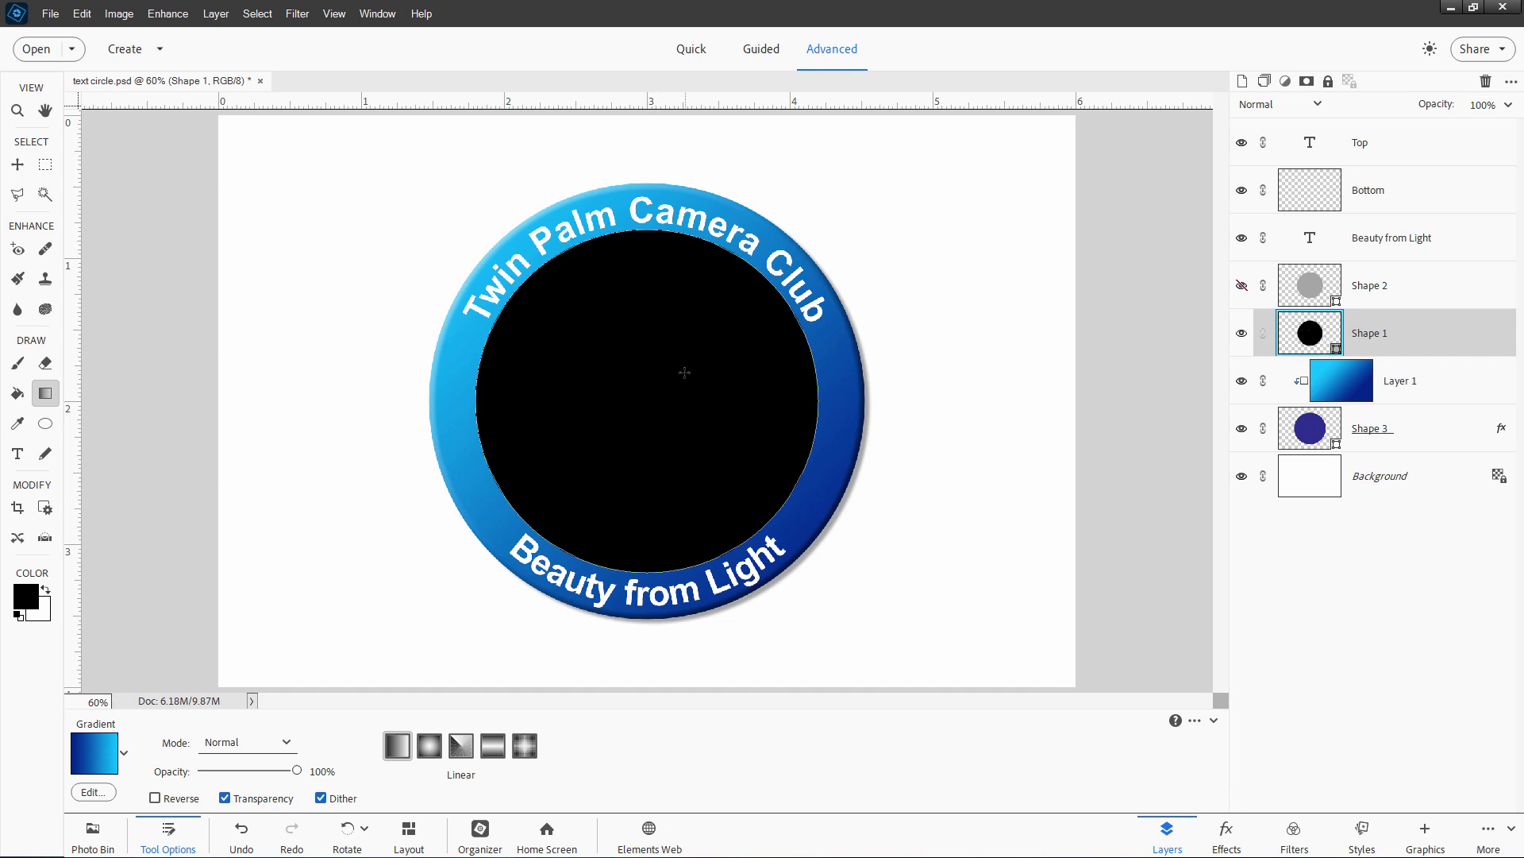
click(91, 830)
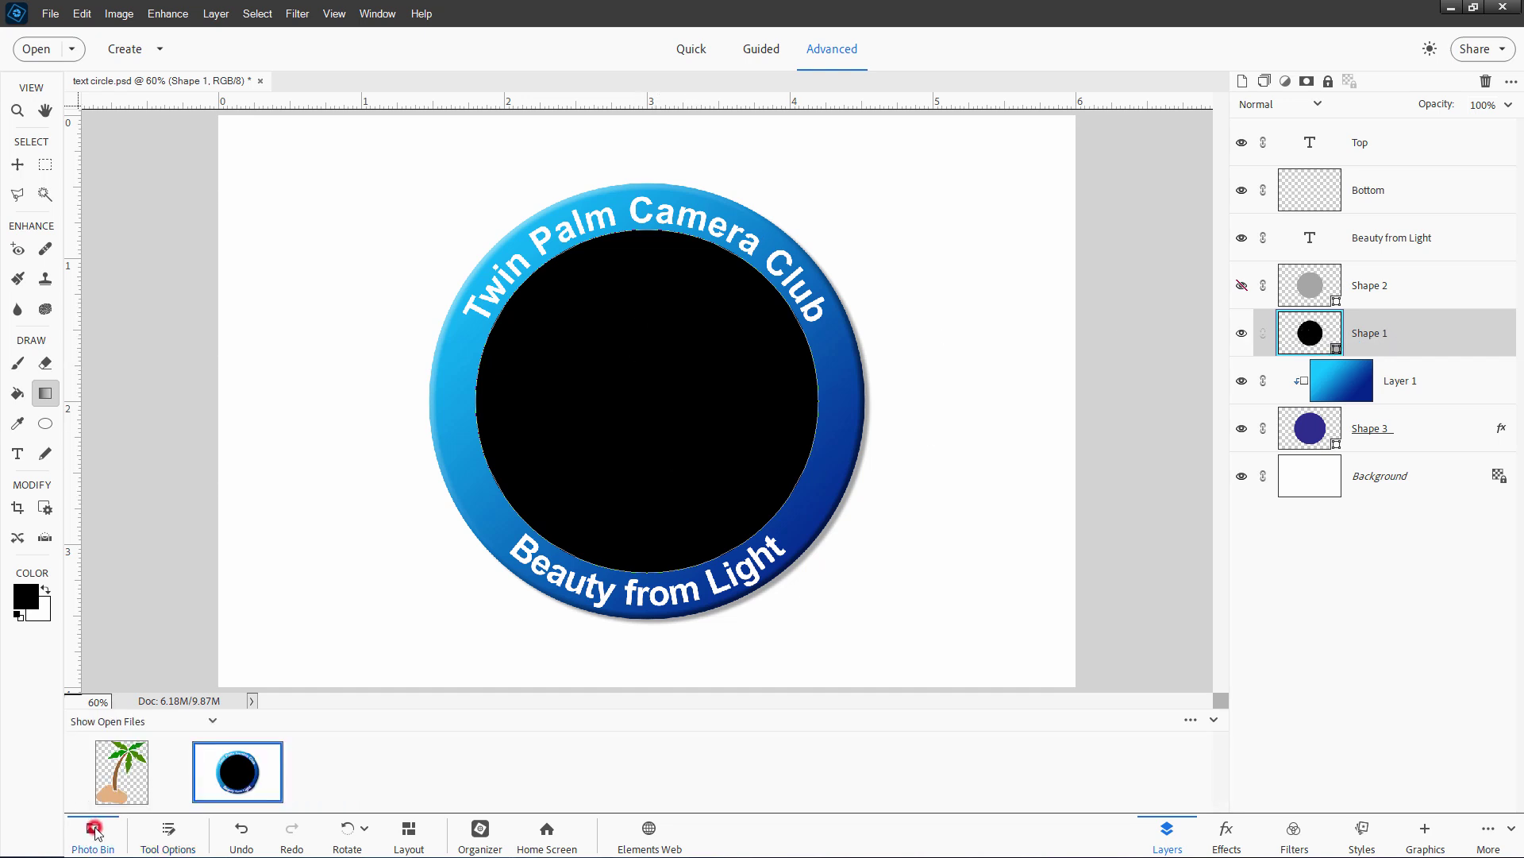
double_click(119, 772)
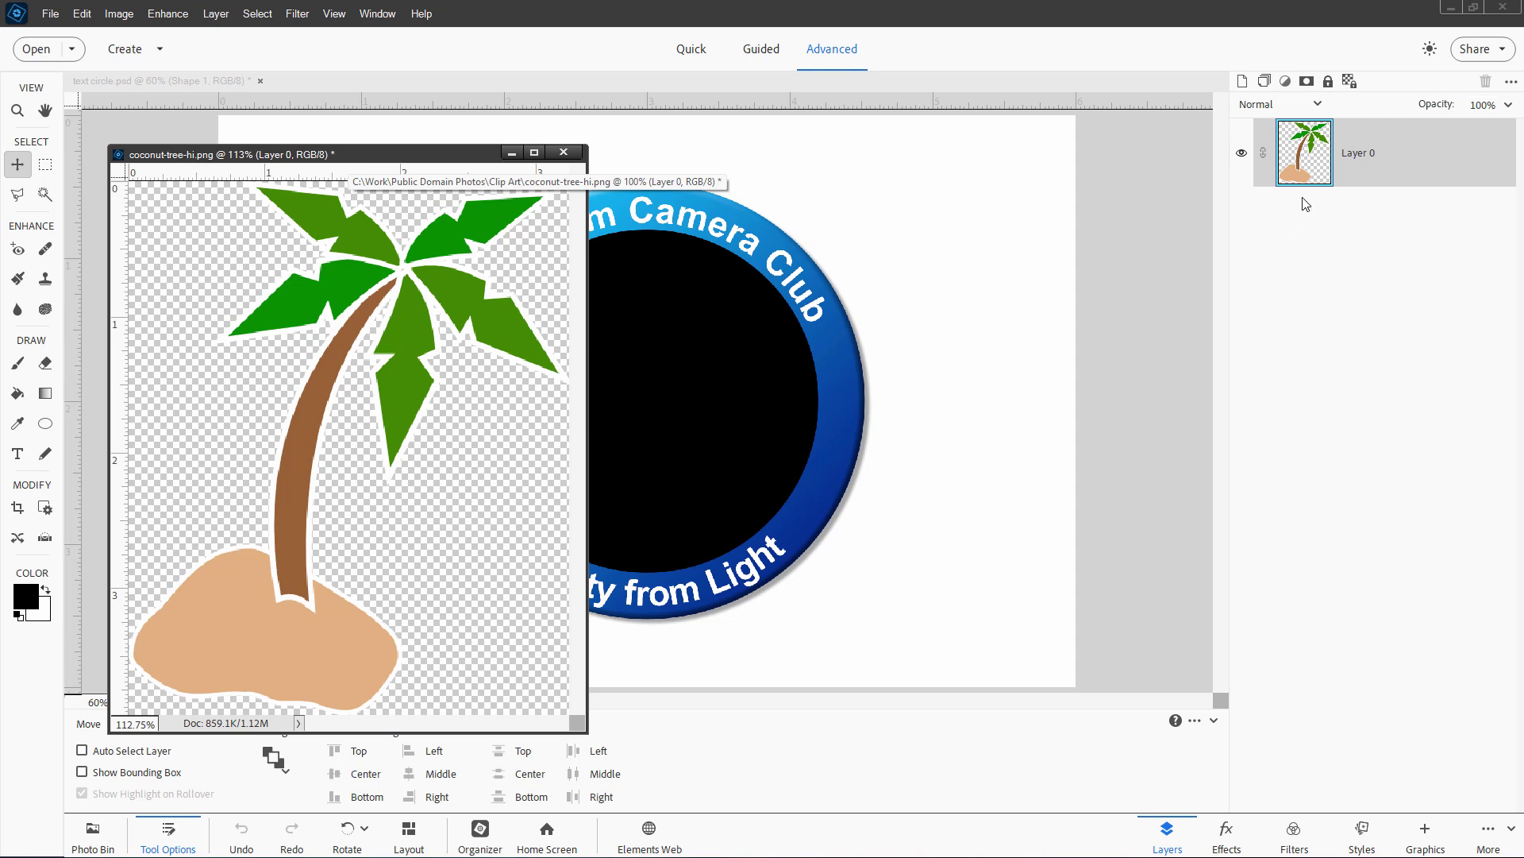
drag(465, 157, 1135, 235)
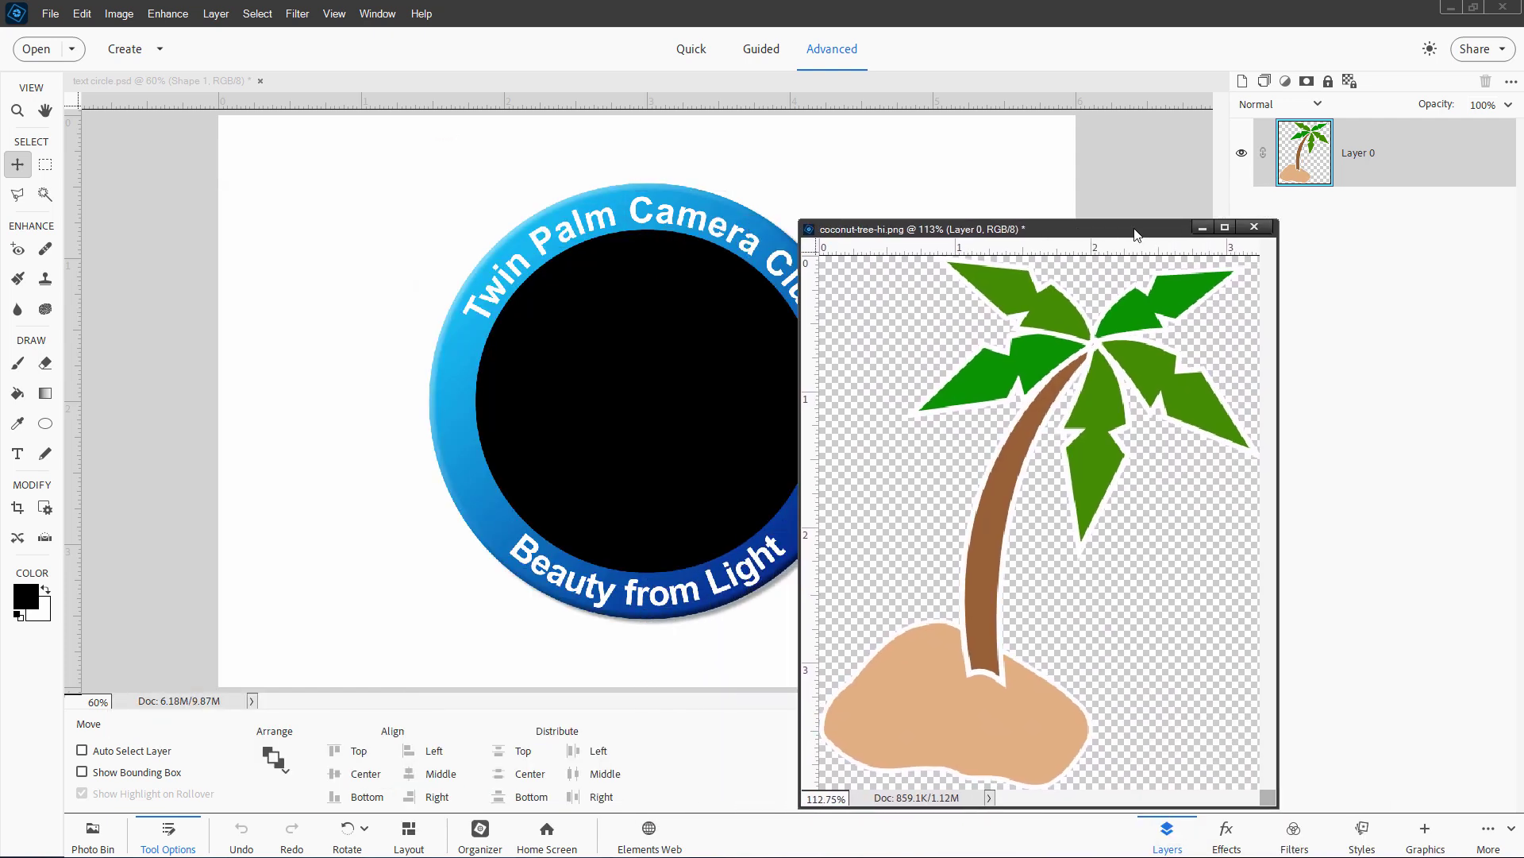
drag(1304, 153, 612, 398)
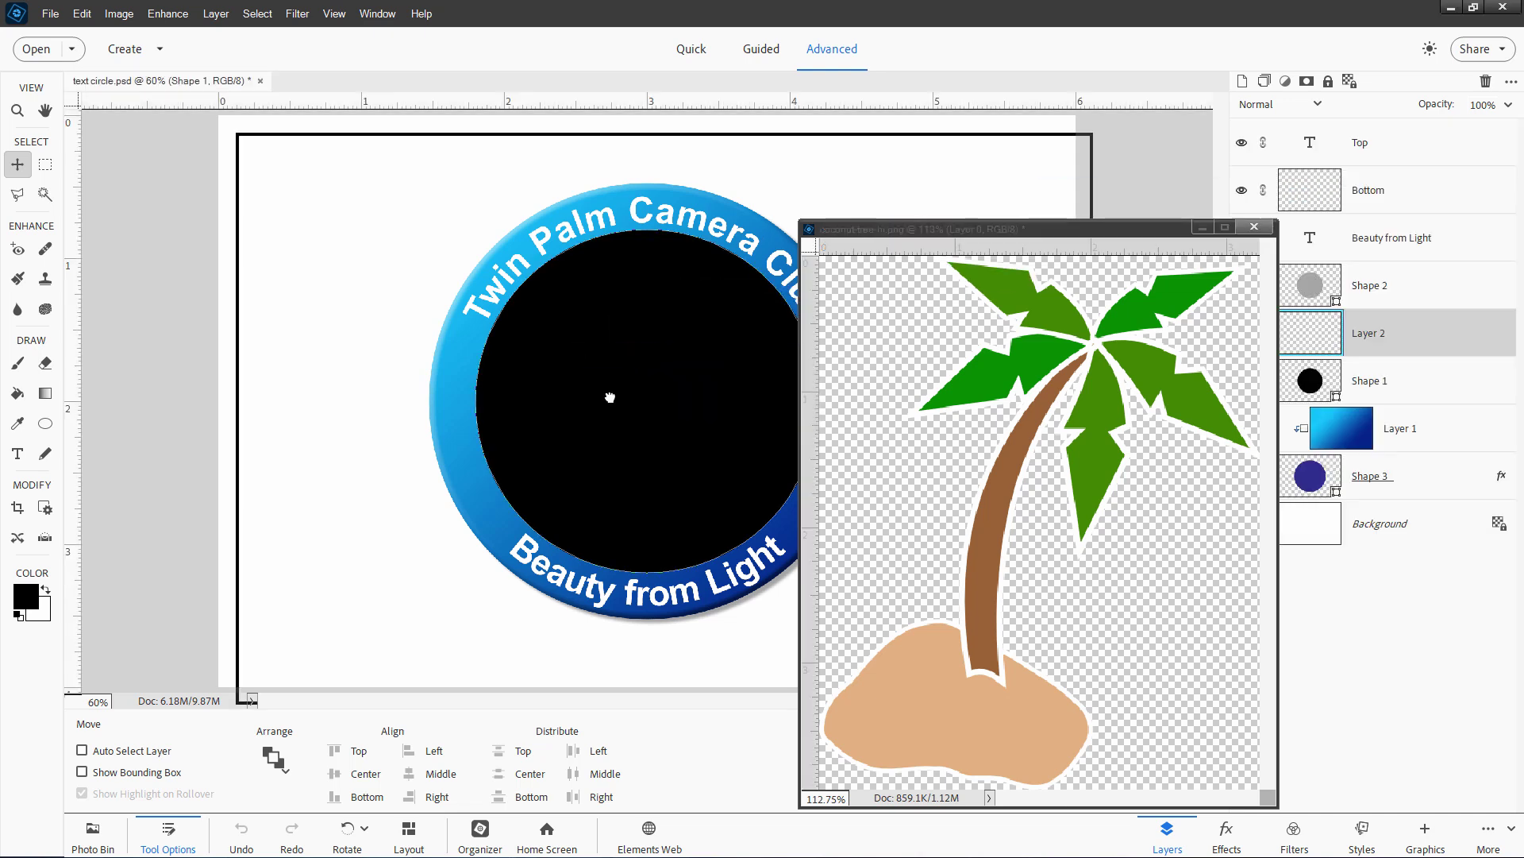
click(1255, 227)
- Move the palm tree inside the black circle and scale it down slightly so its fronds stay within the ring
drag(587, 476, 648, 493)
key(ctrl+t)
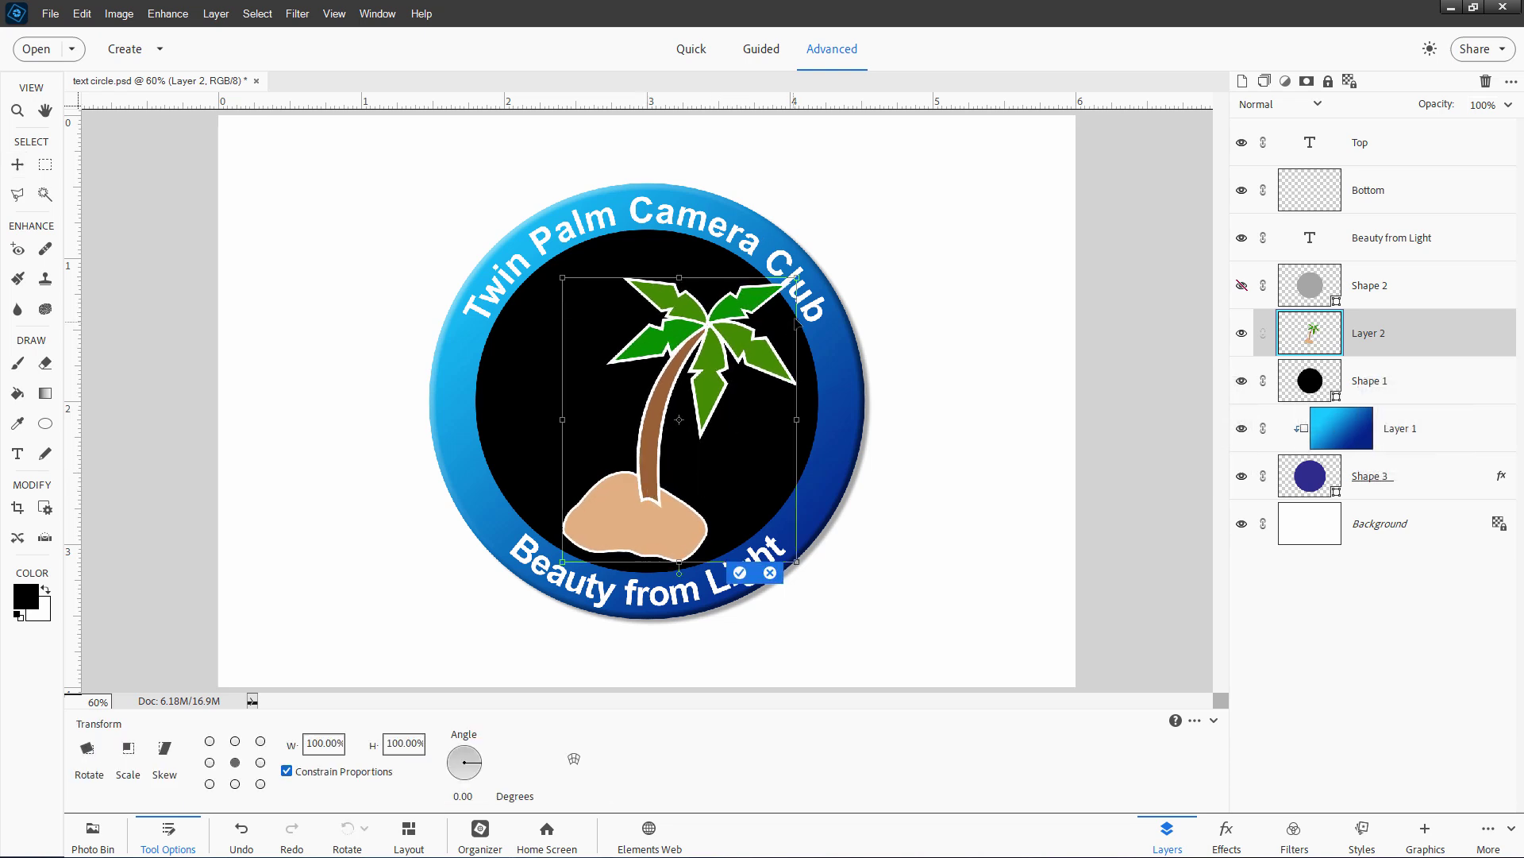
drag(797, 278, 786, 290)
drag(670, 515, 677, 514)
click(729, 567)
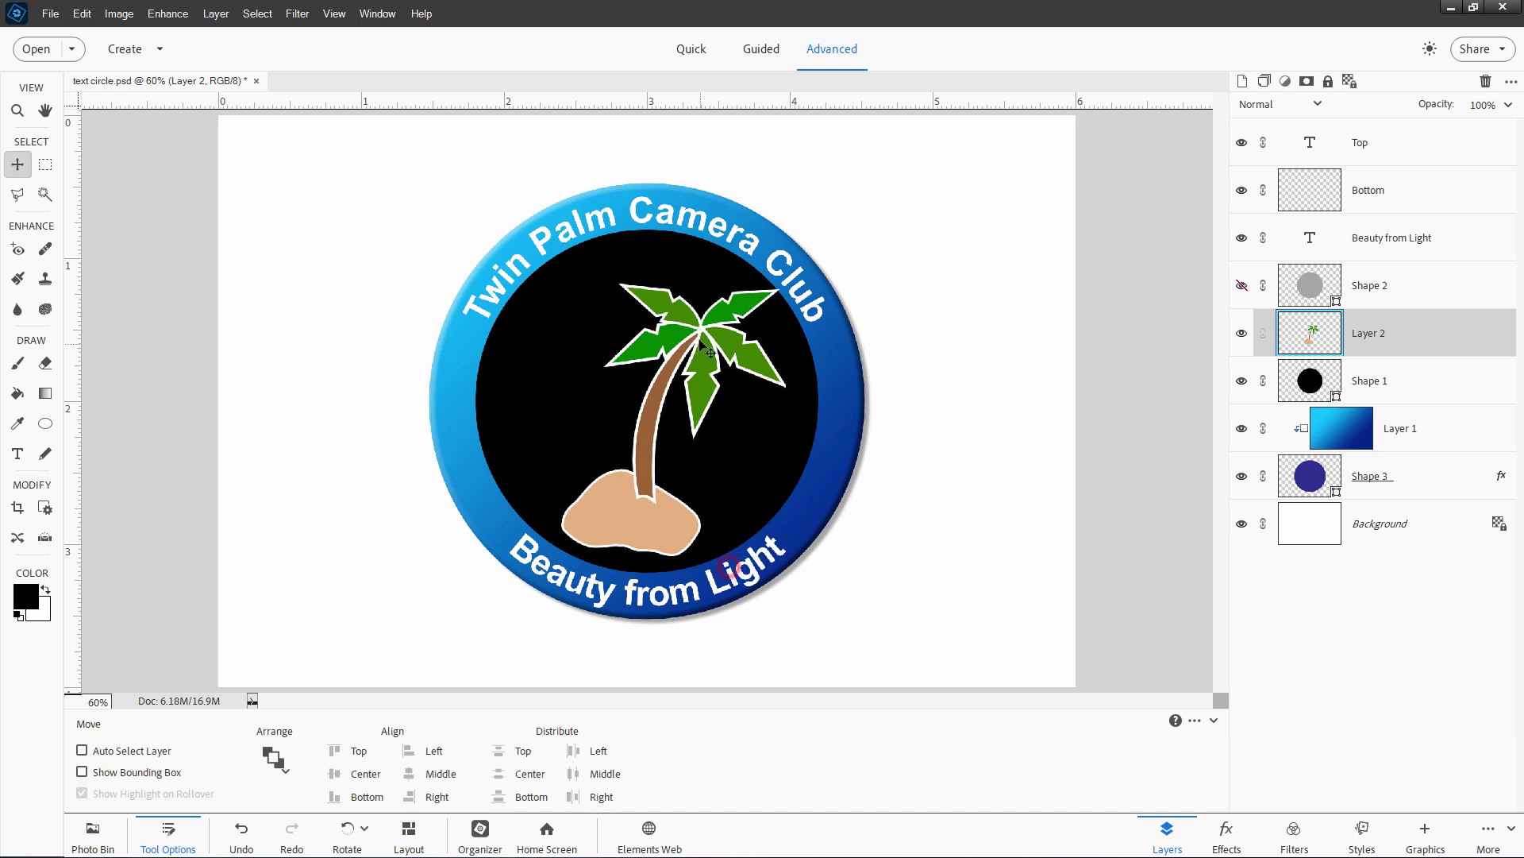
- Duplicate the palm tree on Layer 2 under the name Layer 2 copy and flip the copy horizontally
right_click(1377, 339)
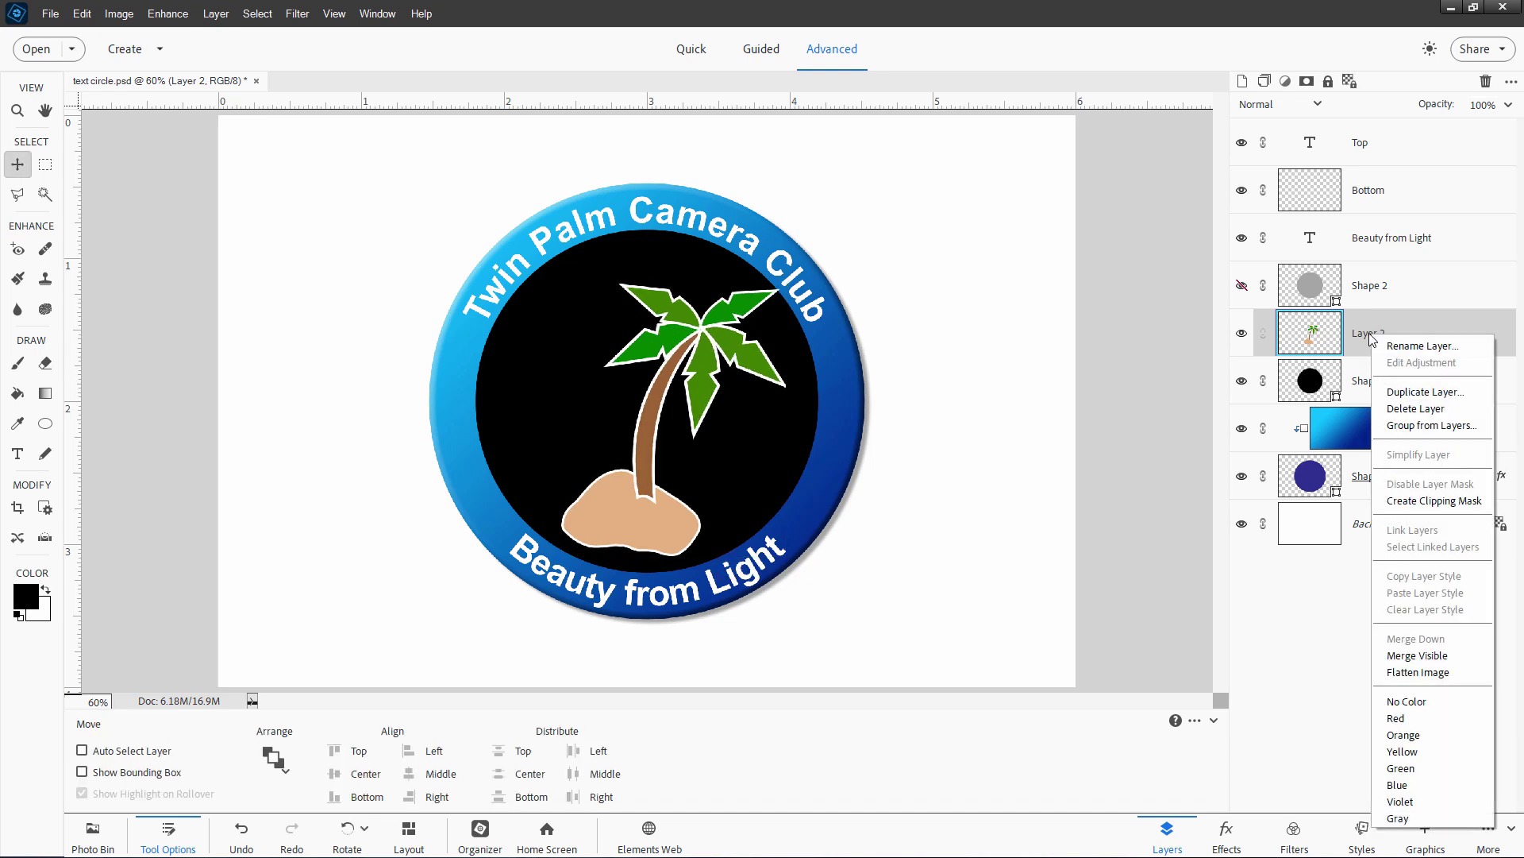
click(1425, 391)
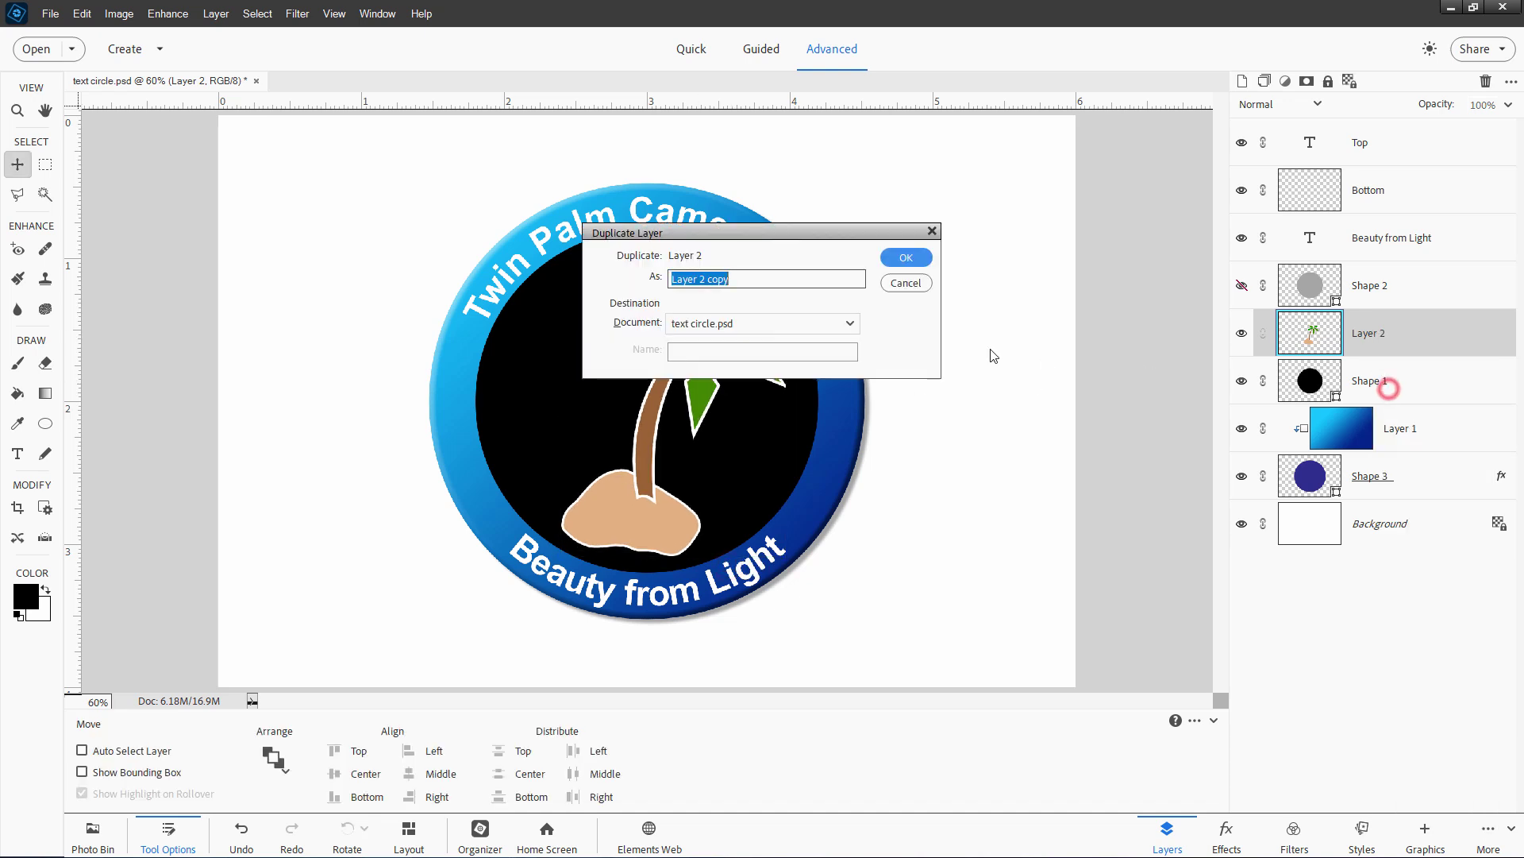
click(906, 258)
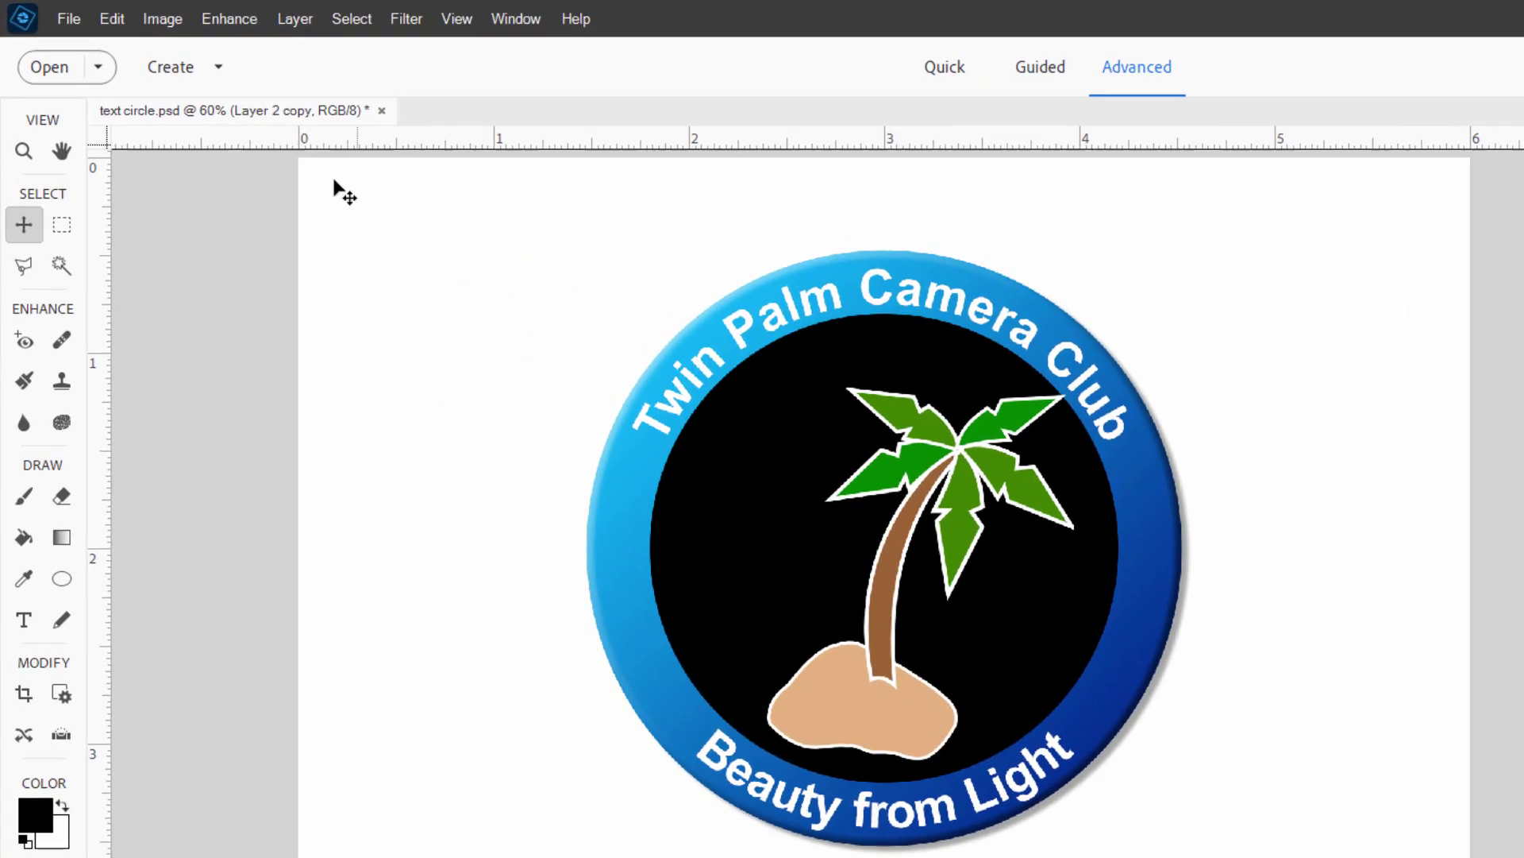
click(162, 21)
click(181, 45)
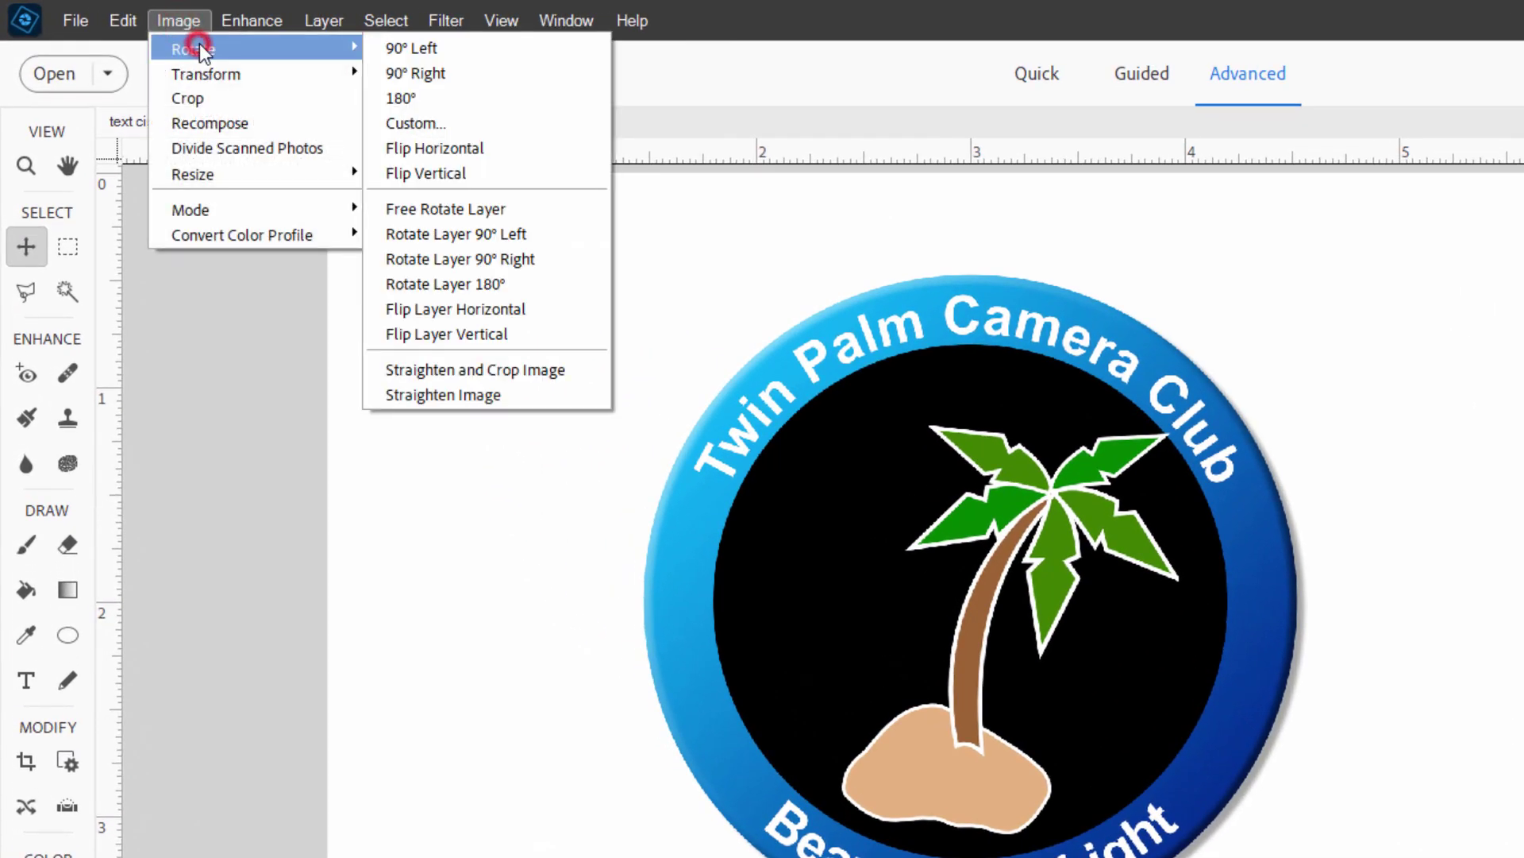
click(476, 310)
- Shift the flipped palm to the left, scale it to 79.23%, and set its island on top of the larger palm's island
drag(1084, 757, 920, 727)
key(ctrl+t)
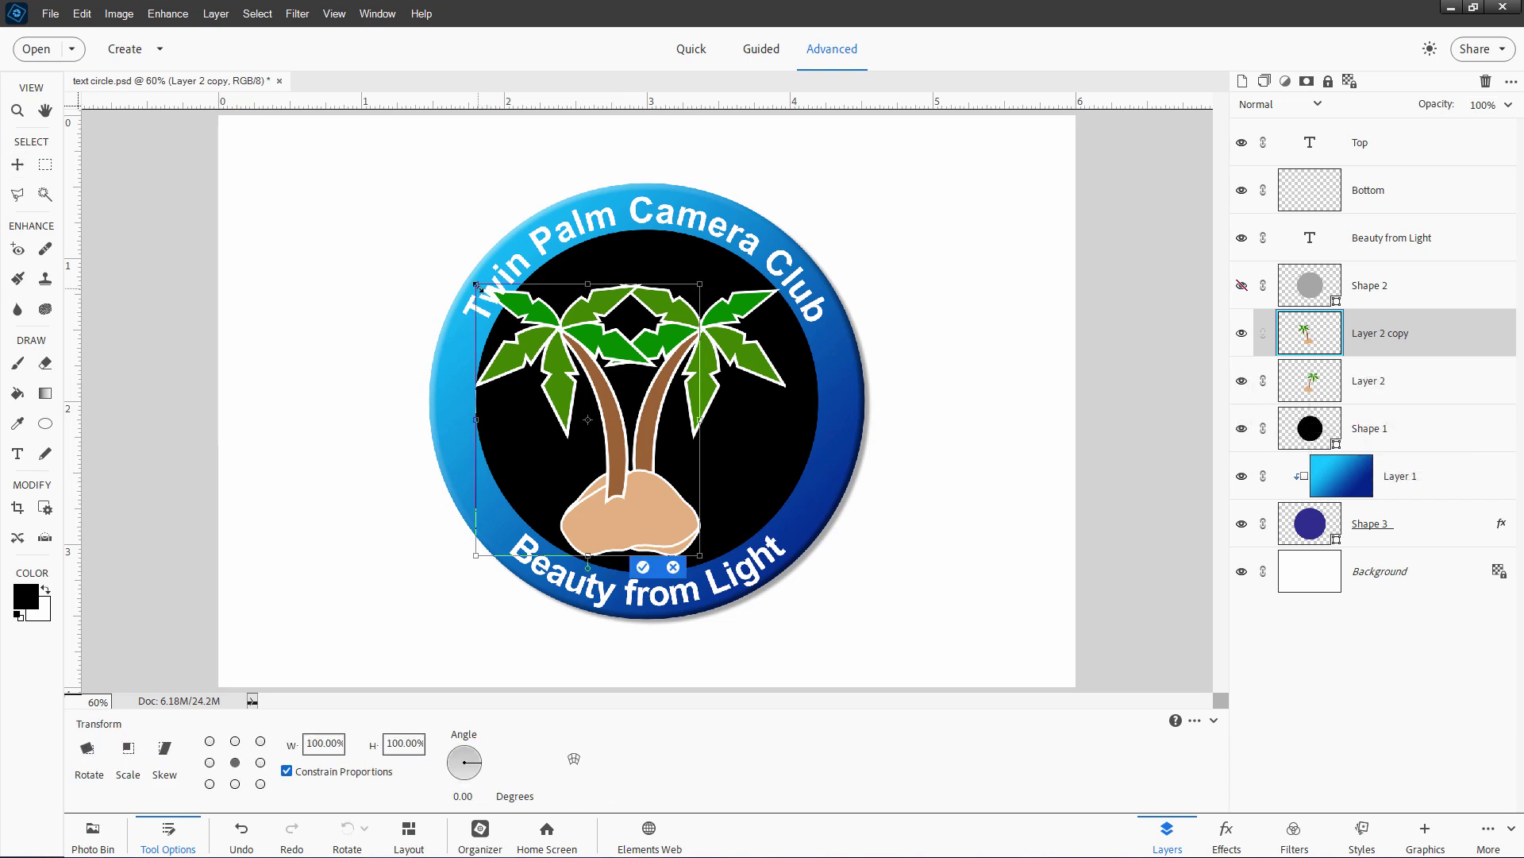
drag(475, 283, 521, 340)
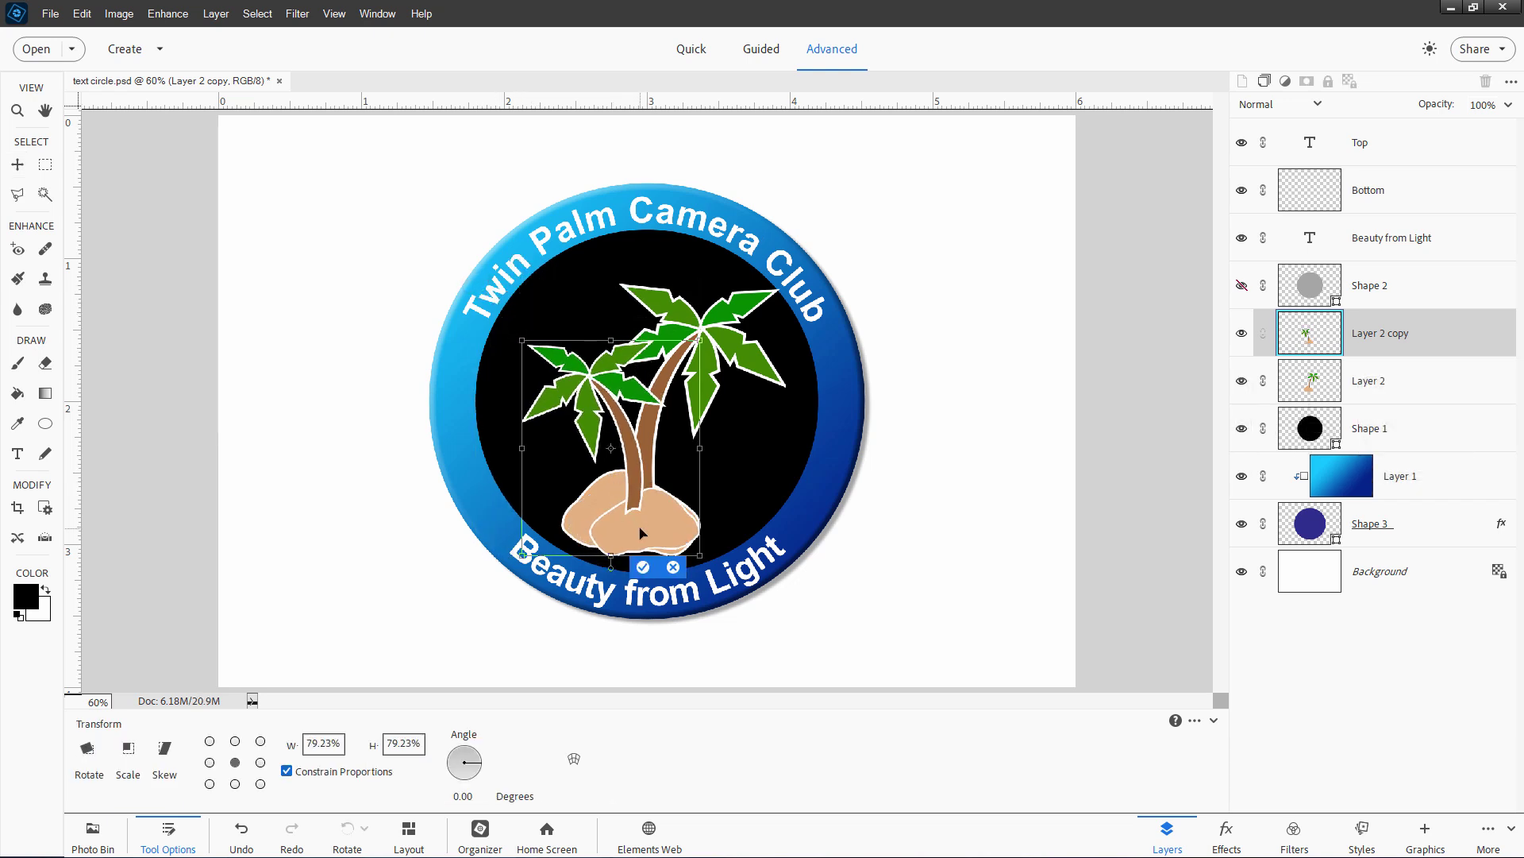
drag(643, 534, 628, 517)
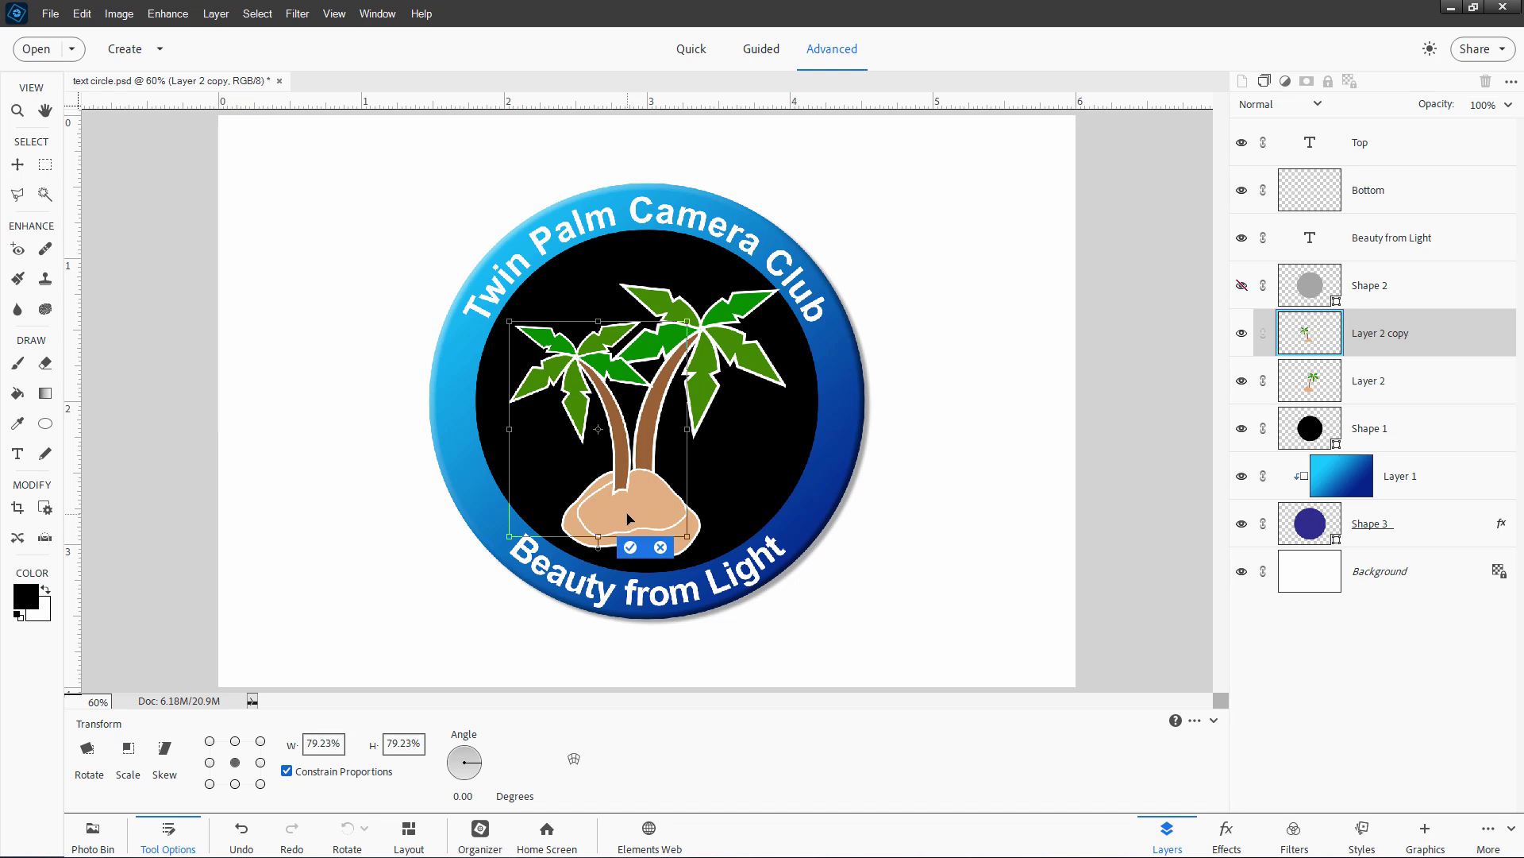
click(632, 548)
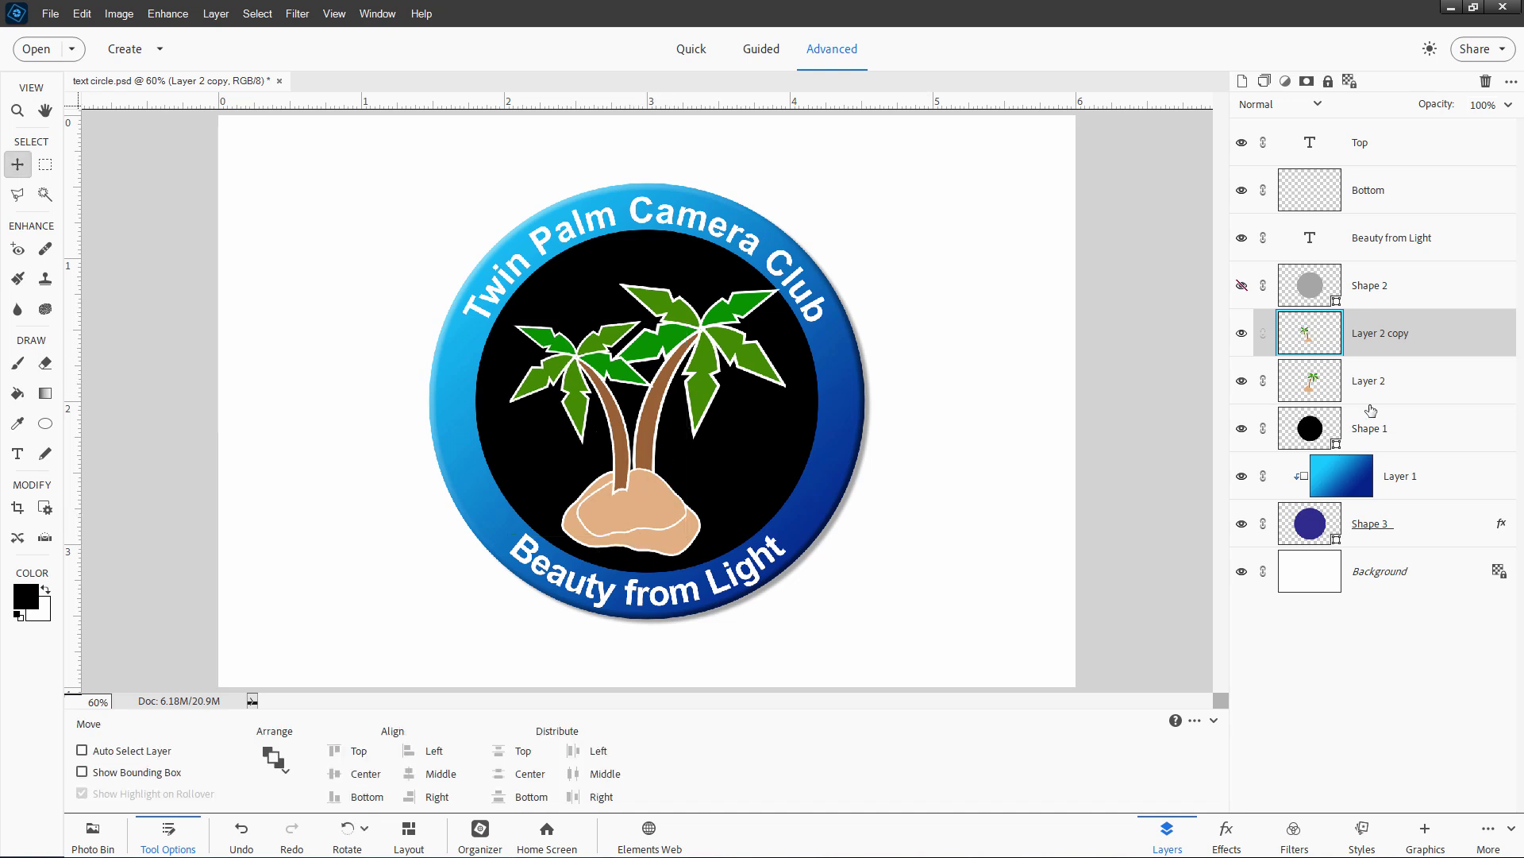
- Select both palm tree layers and move them down slightly together inside the black circle
key(ctrl)
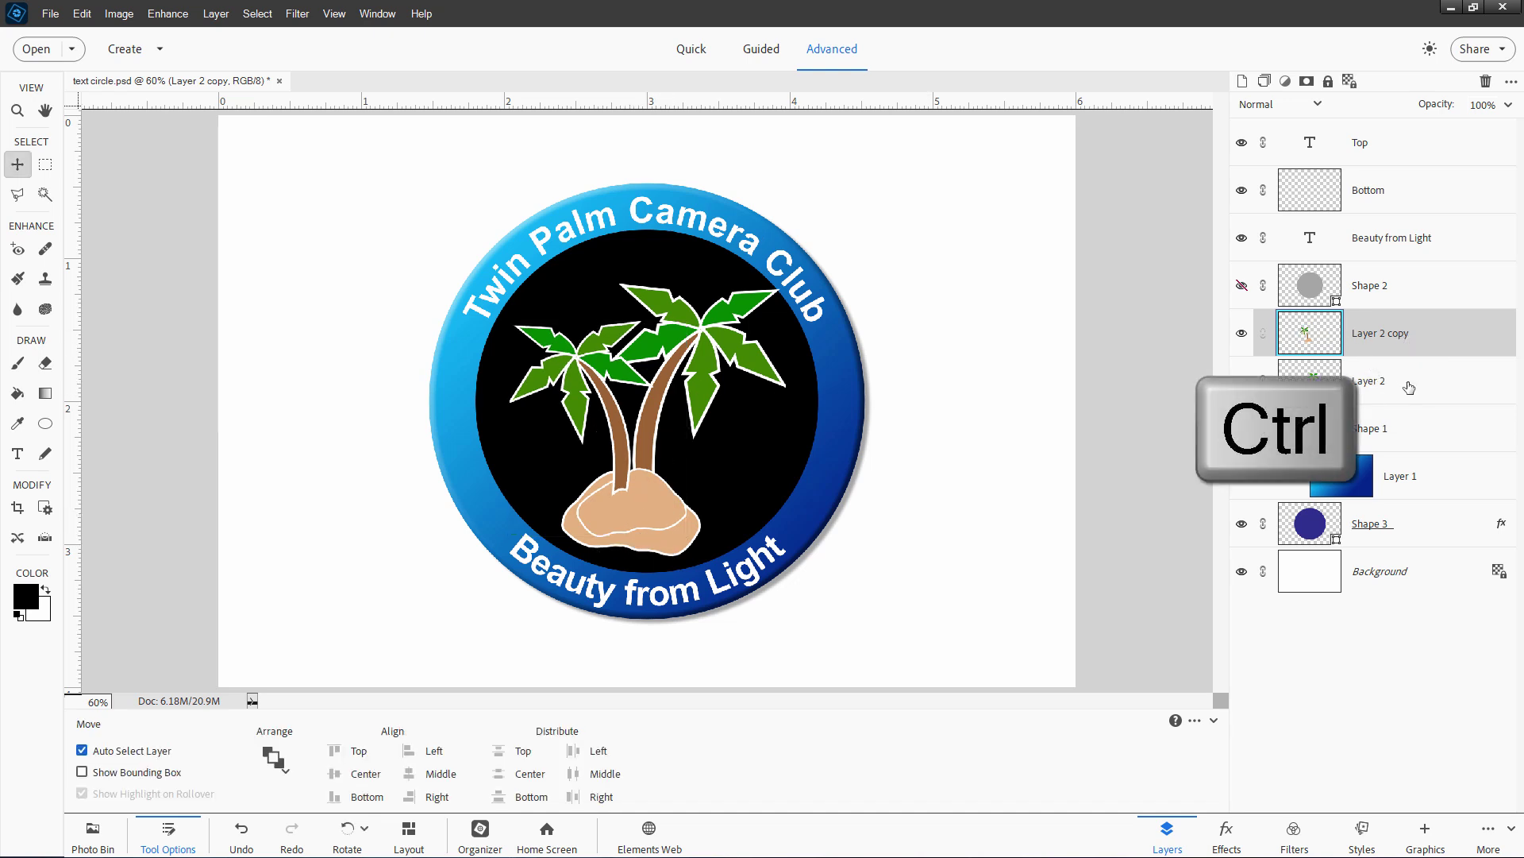
ctrl+click(1403, 385)
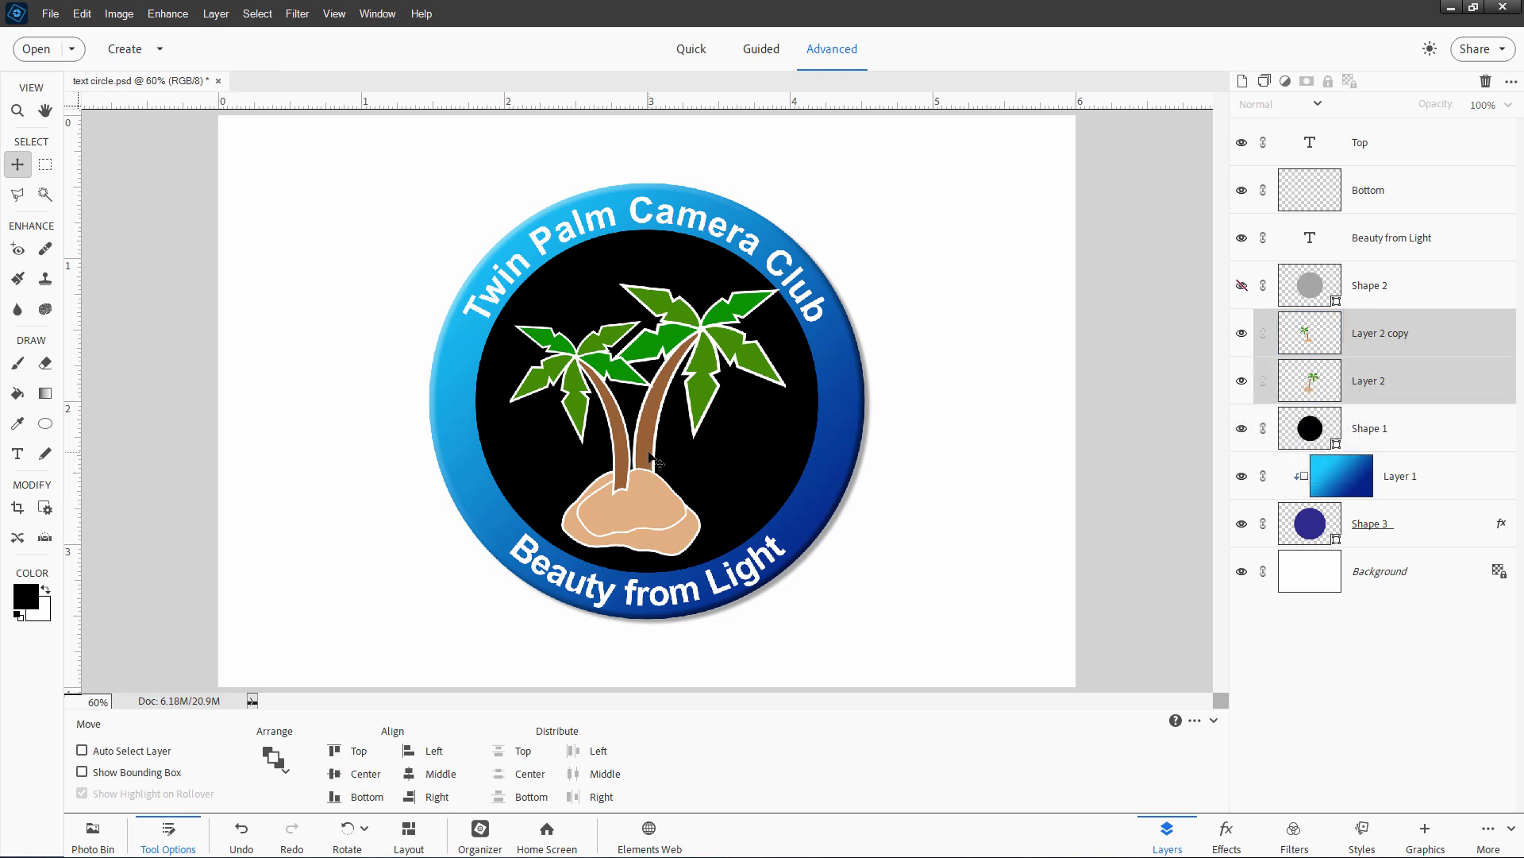
drag(650, 457, 649, 464)
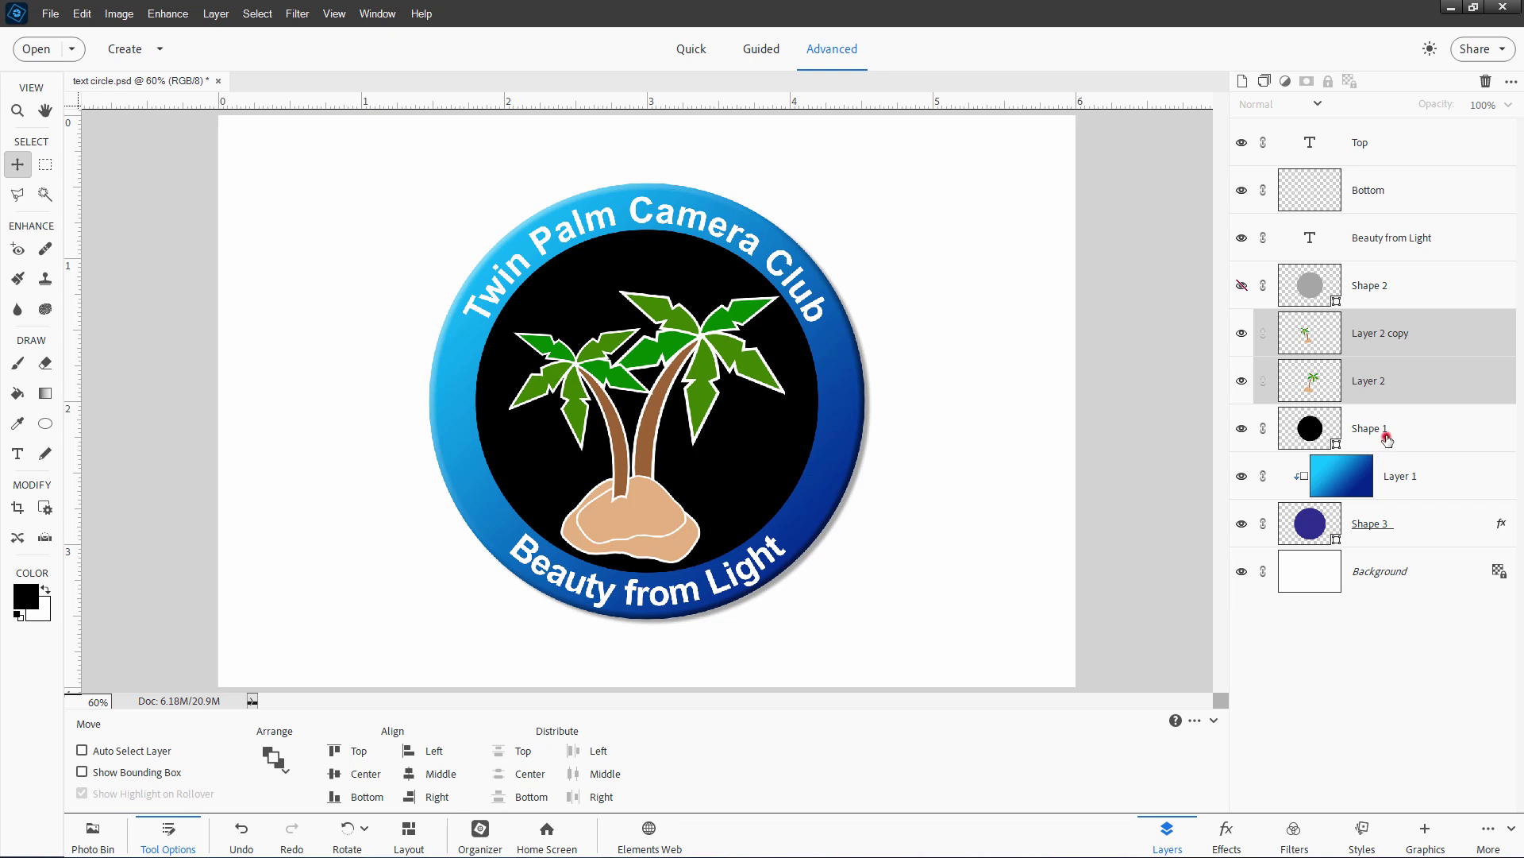
- Add an empty layer directly above Shape 1 and load the Chrome preset for the Gradient tool
click(1387, 439)
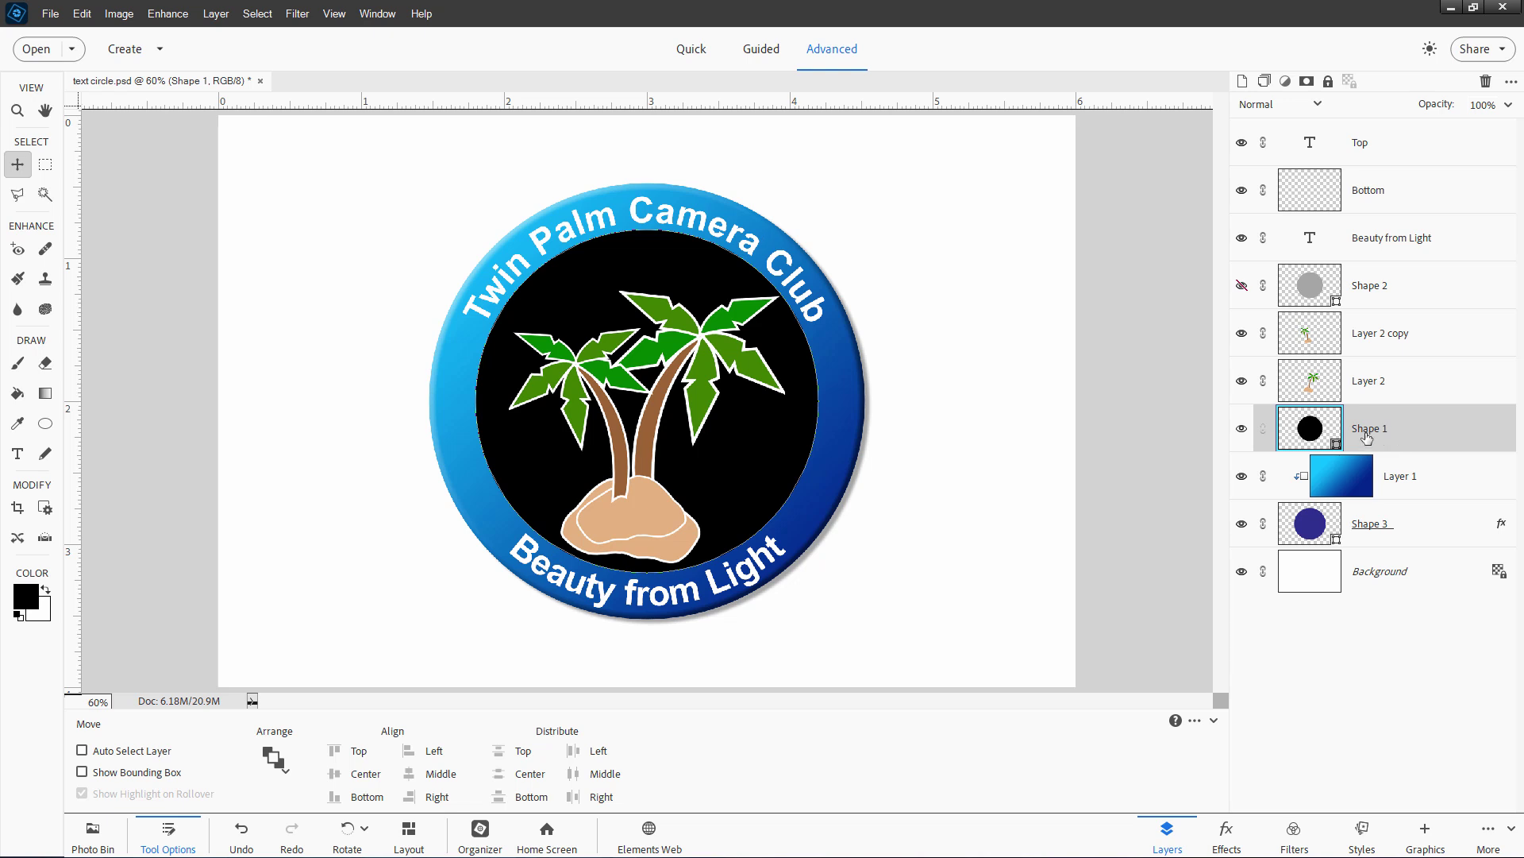
click(1243, 82)
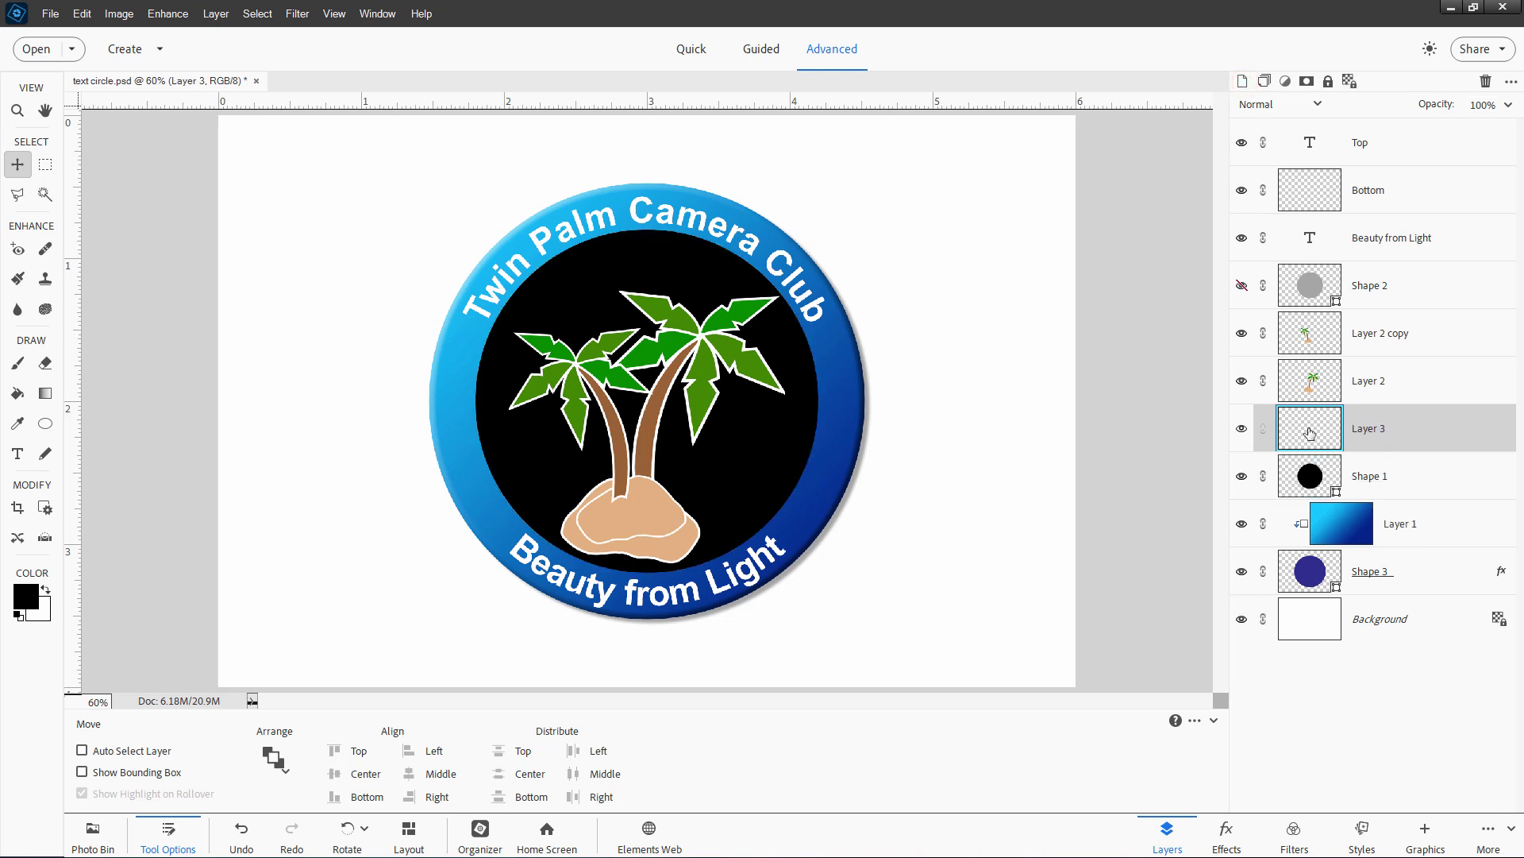
click(45, 393)
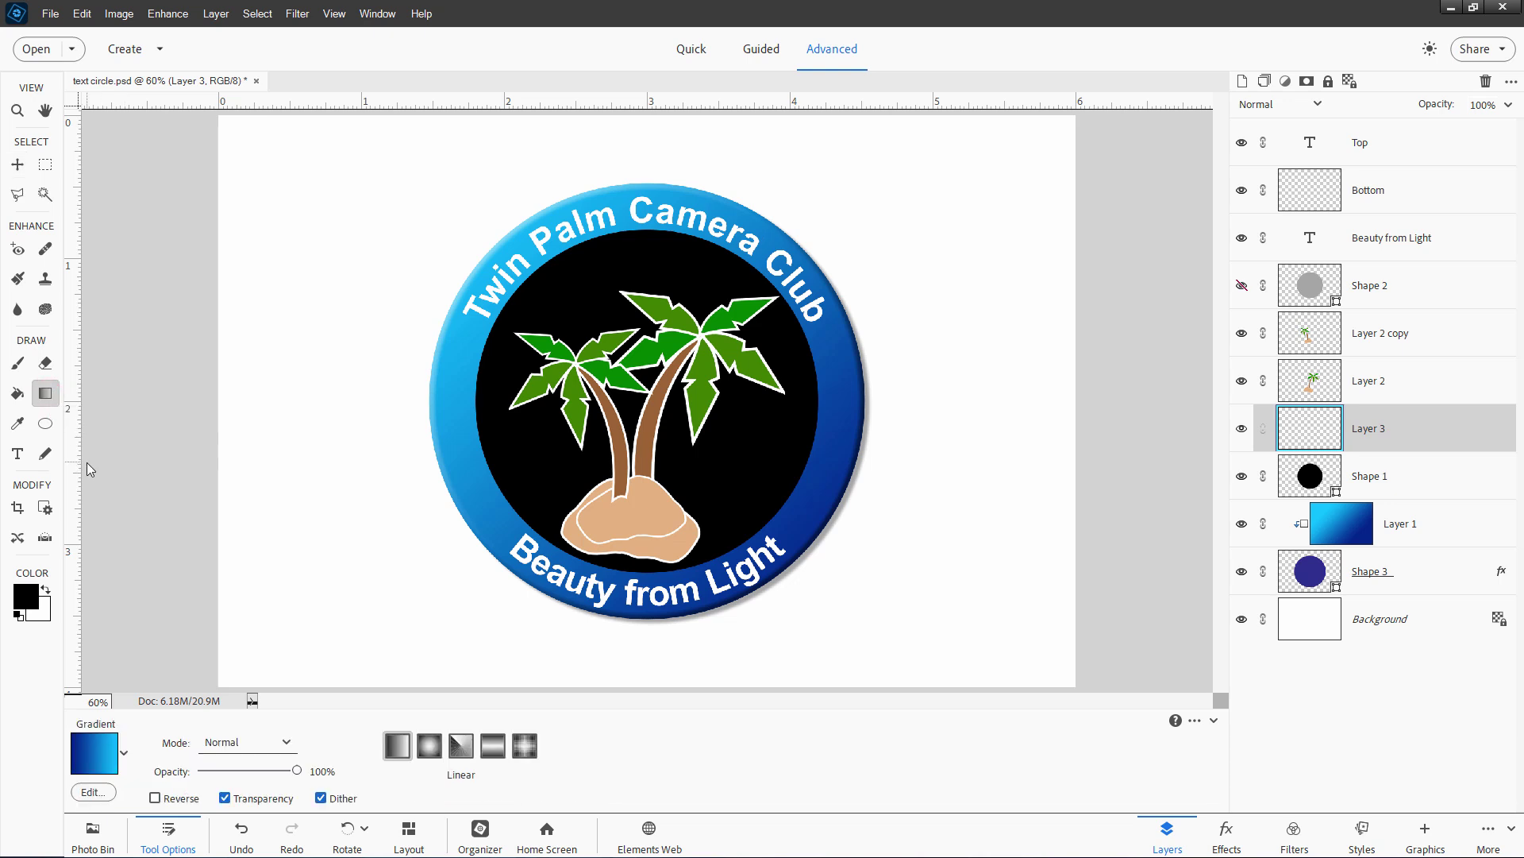
click(92, 761)
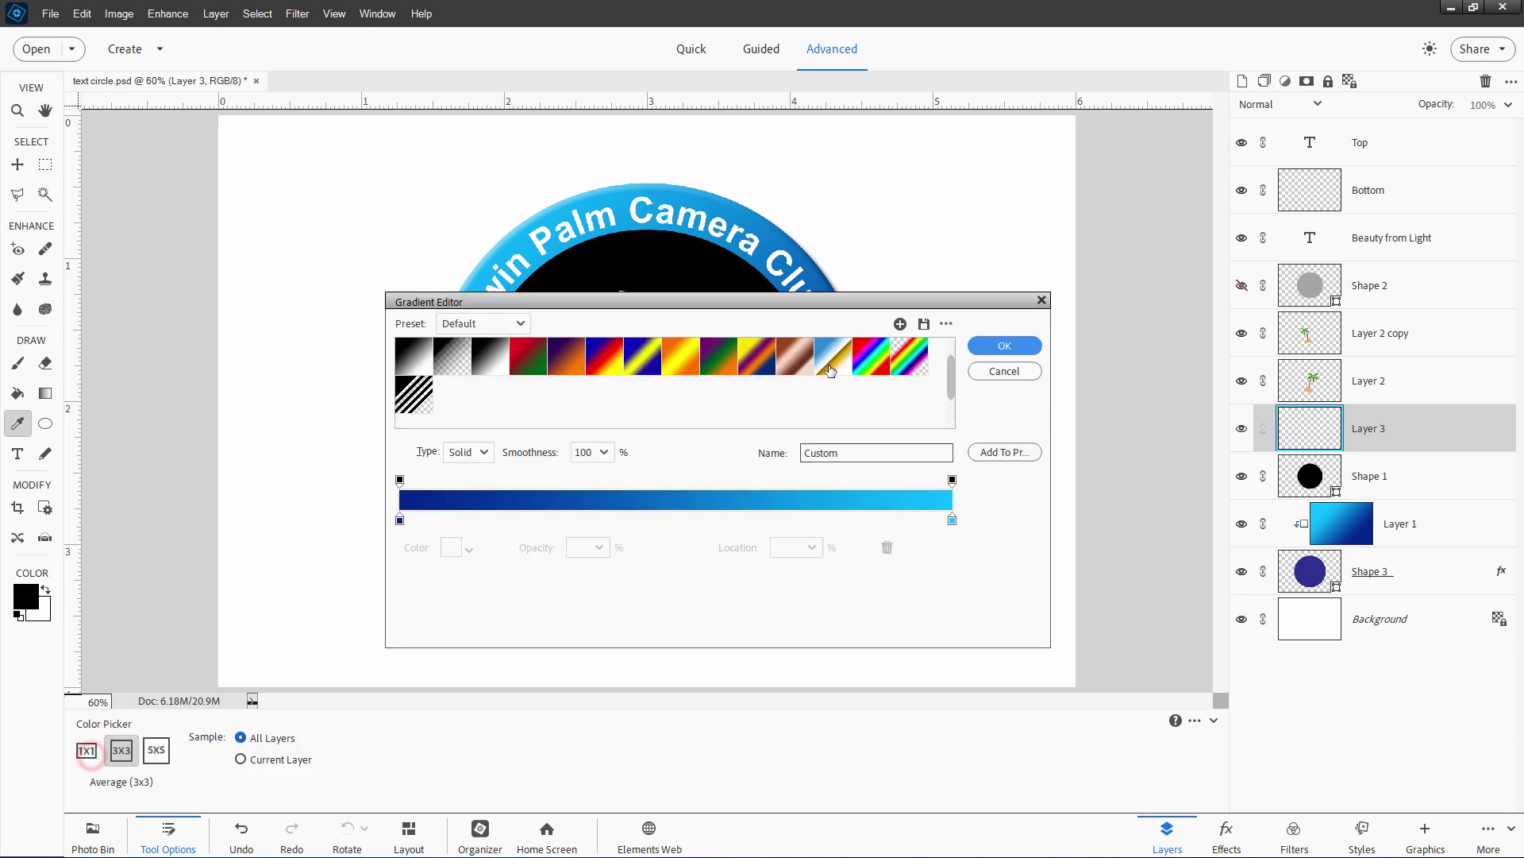
click(829, 358)
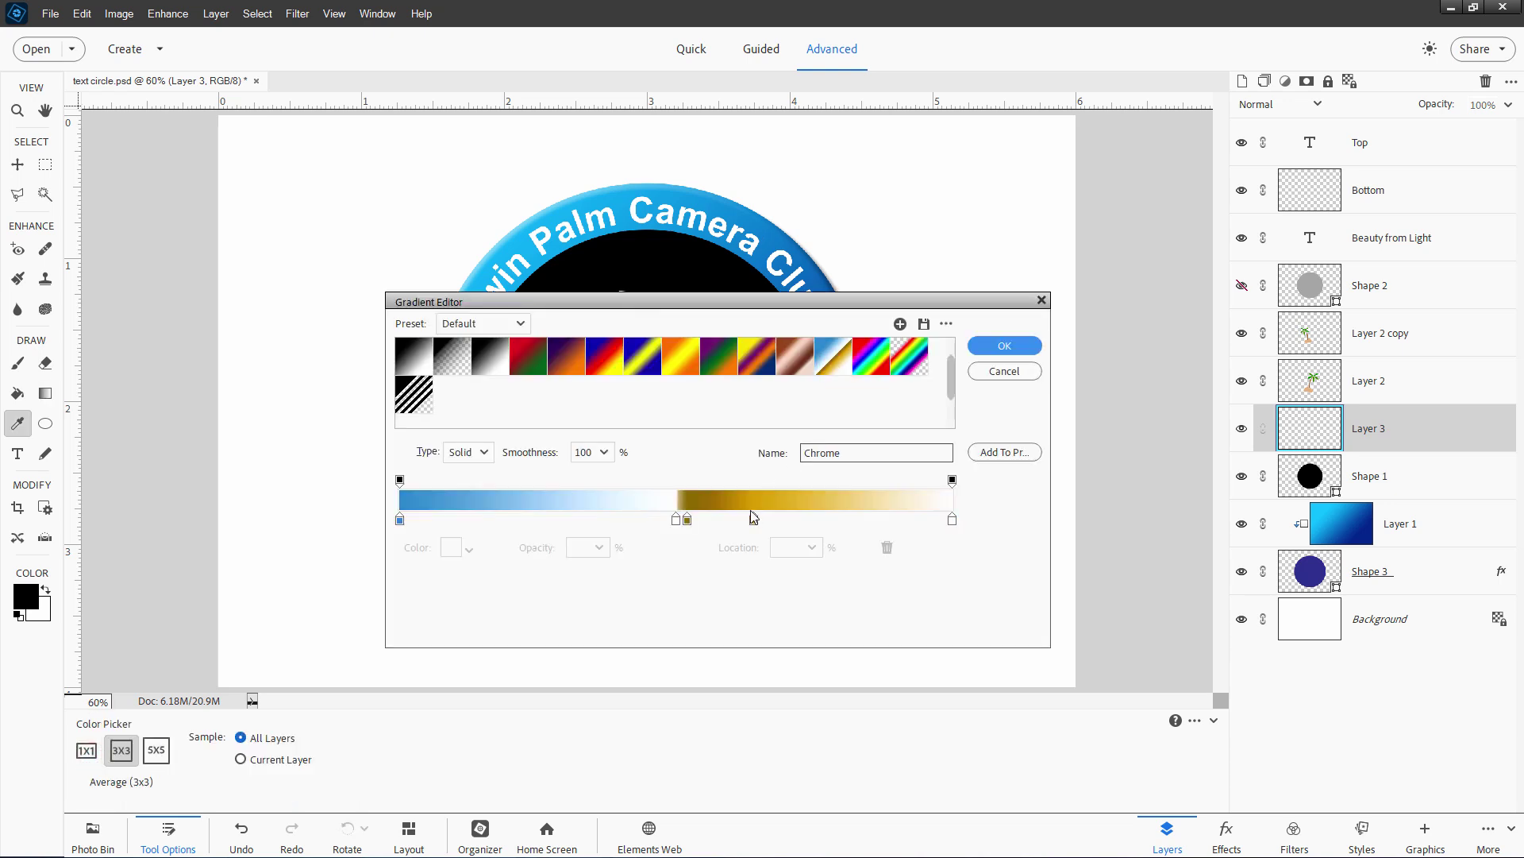
click(1005, 347)
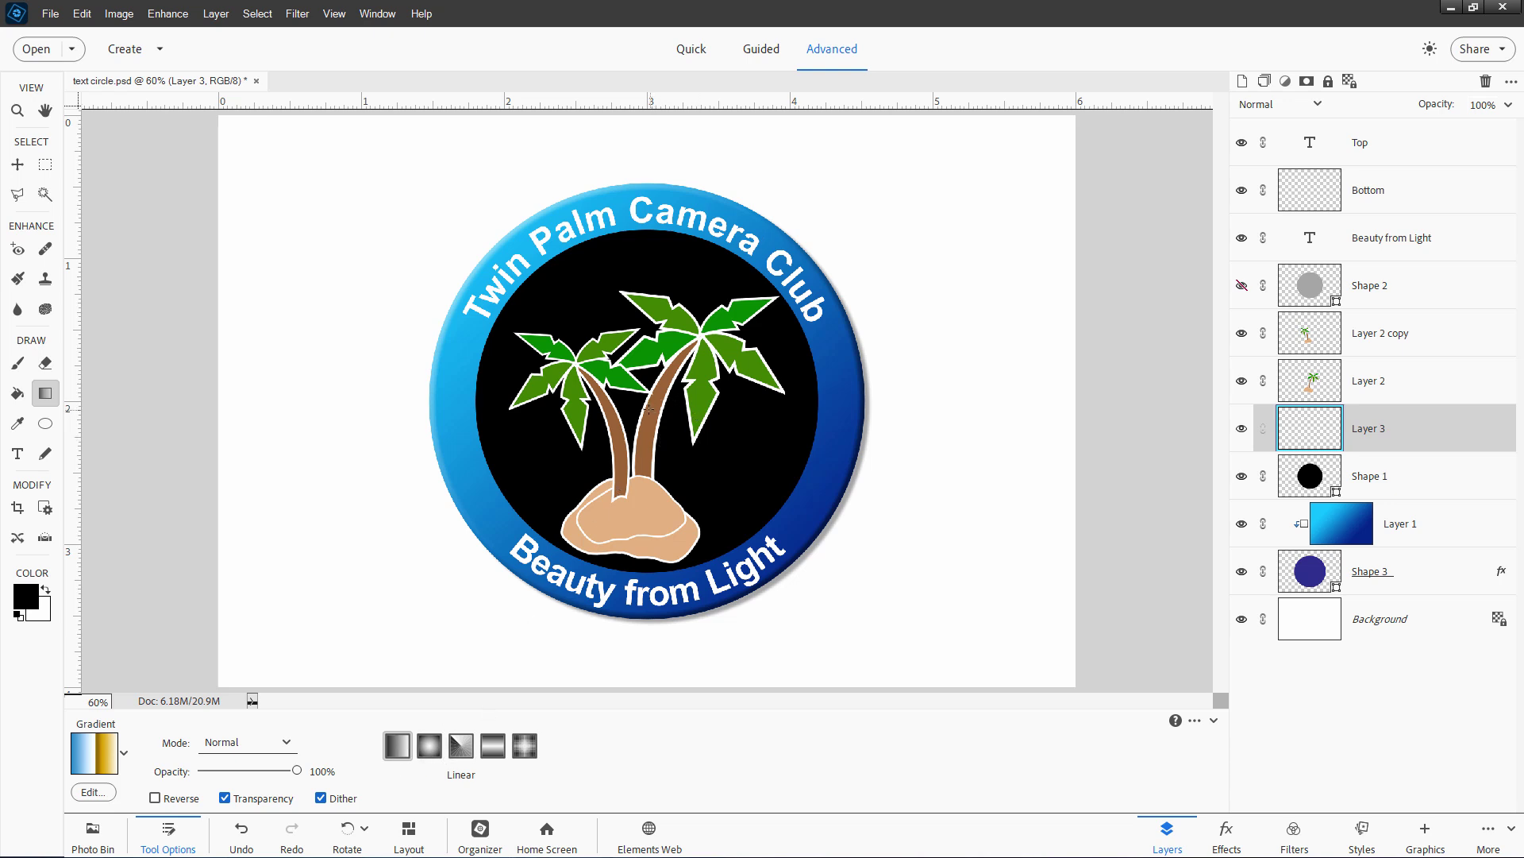
- Fill Layer 3 with a linear gradient running straight down from the circle's centre and clip it to Shape 1 with a clipping mask
drag(649, 408, 649, 501)
drag(650, 584, 647, 582)
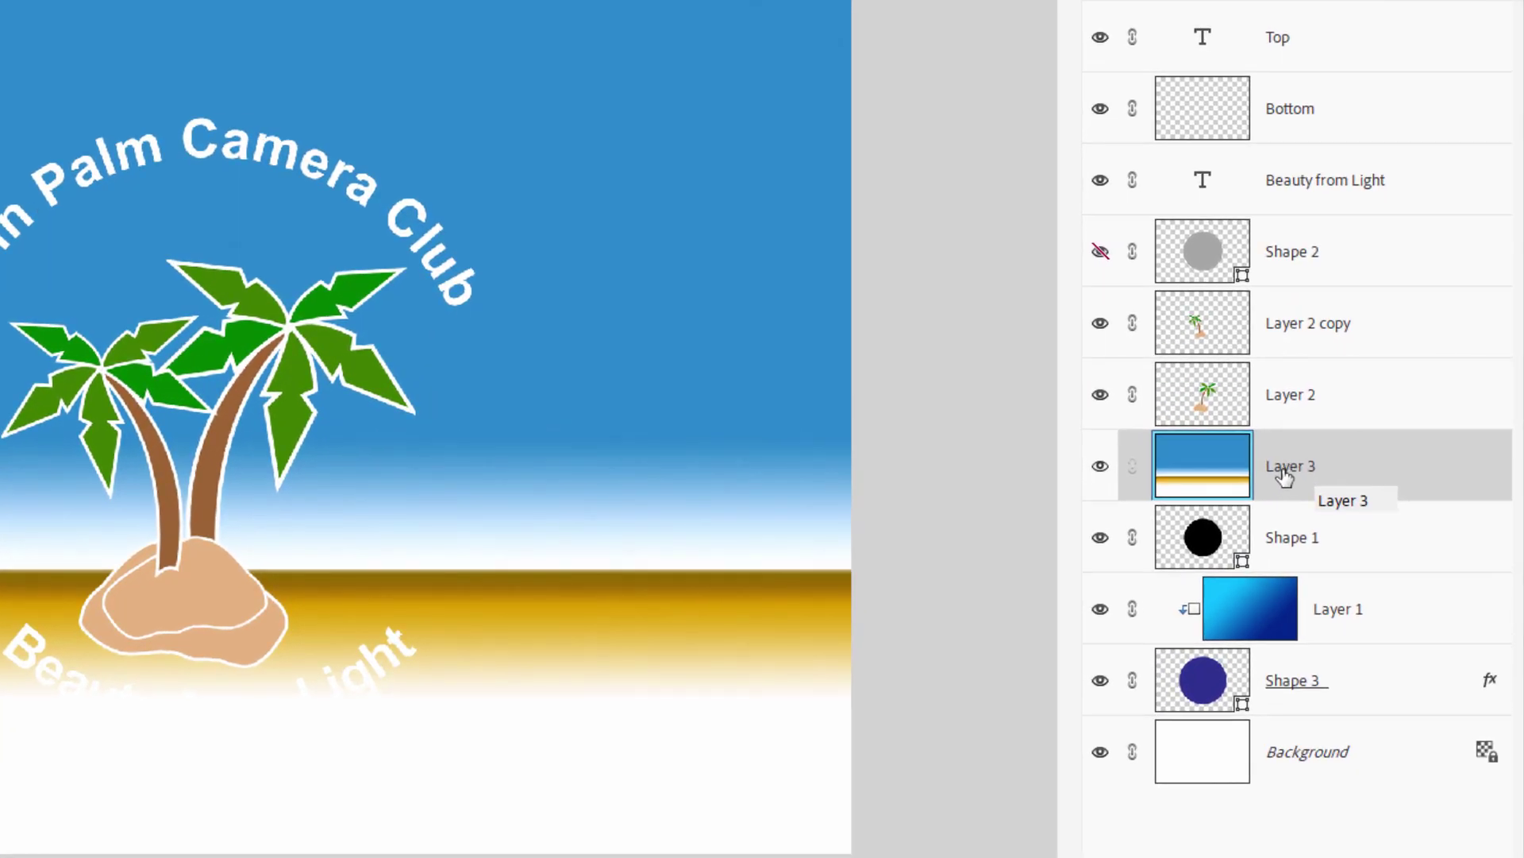
right_click(1285, 475)
click(1378, 617)
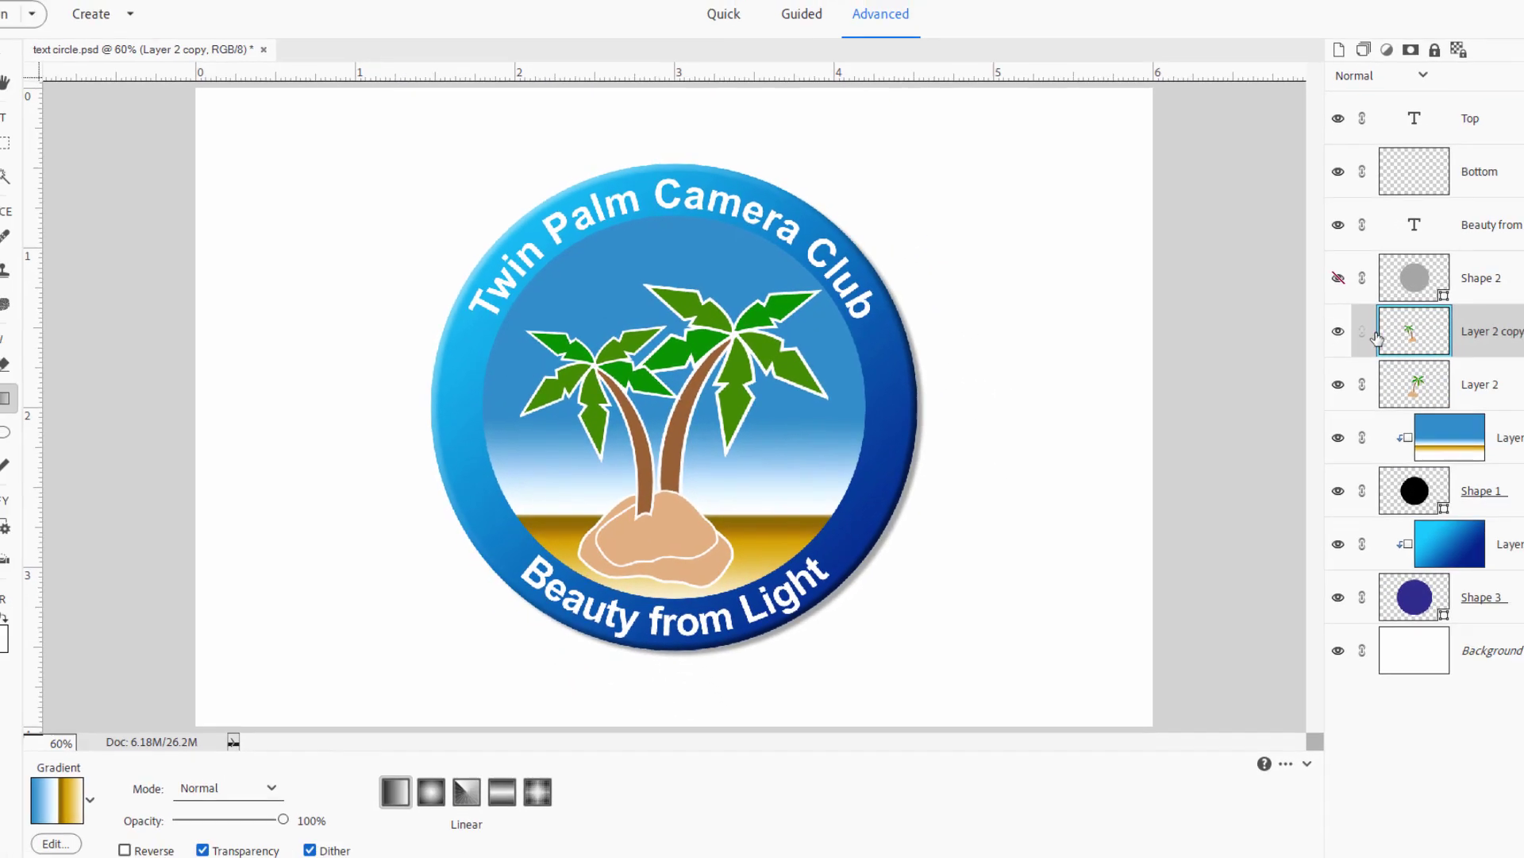
- Add a layer mask to Layer 2 copy and ready the Brush tool with black as the foreground colour
click(1364, 350)
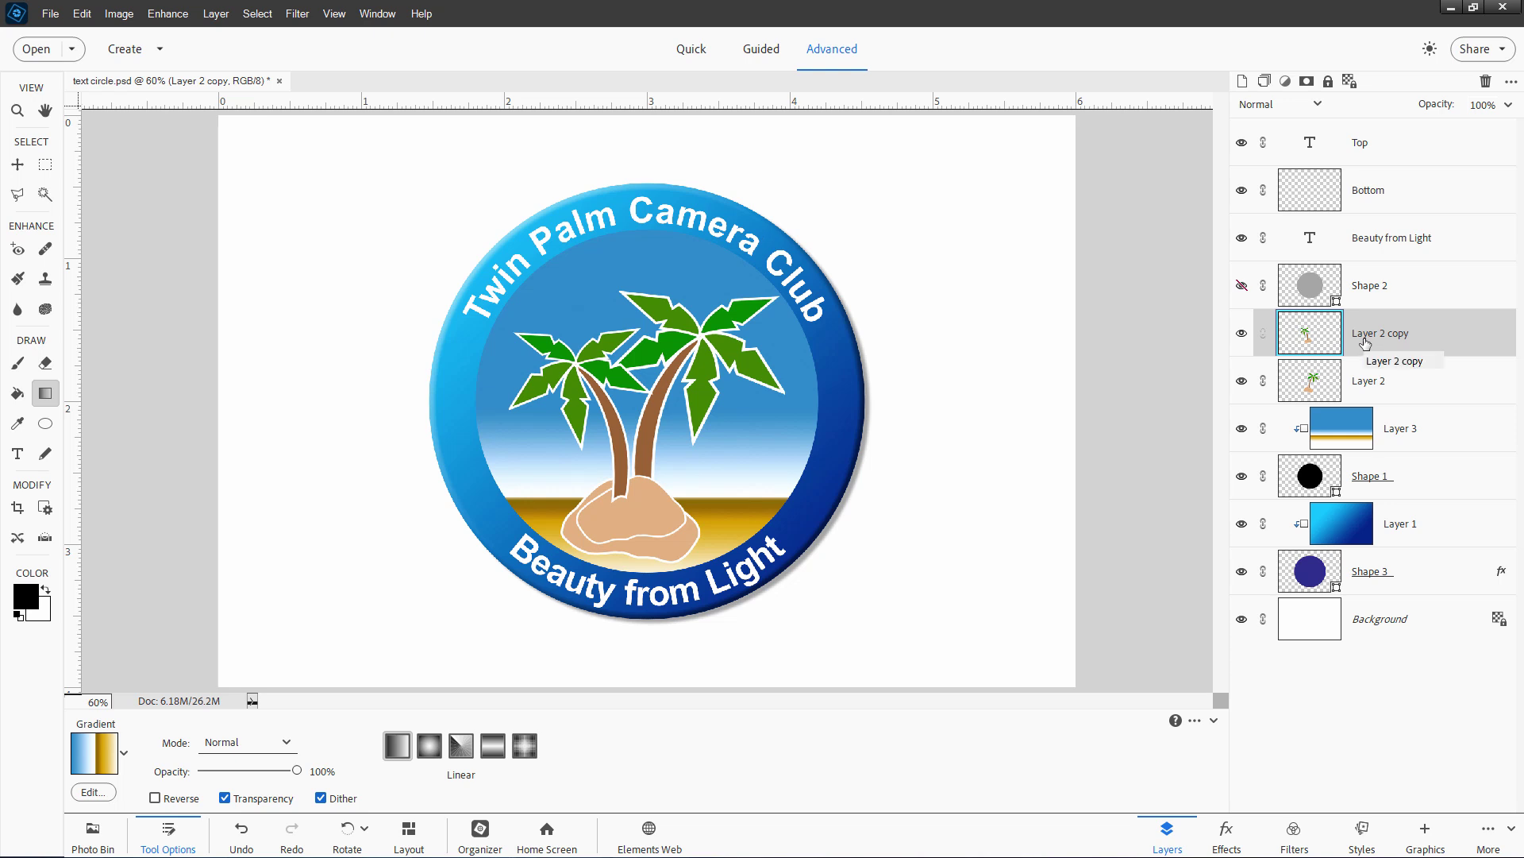
click(1307, 83)
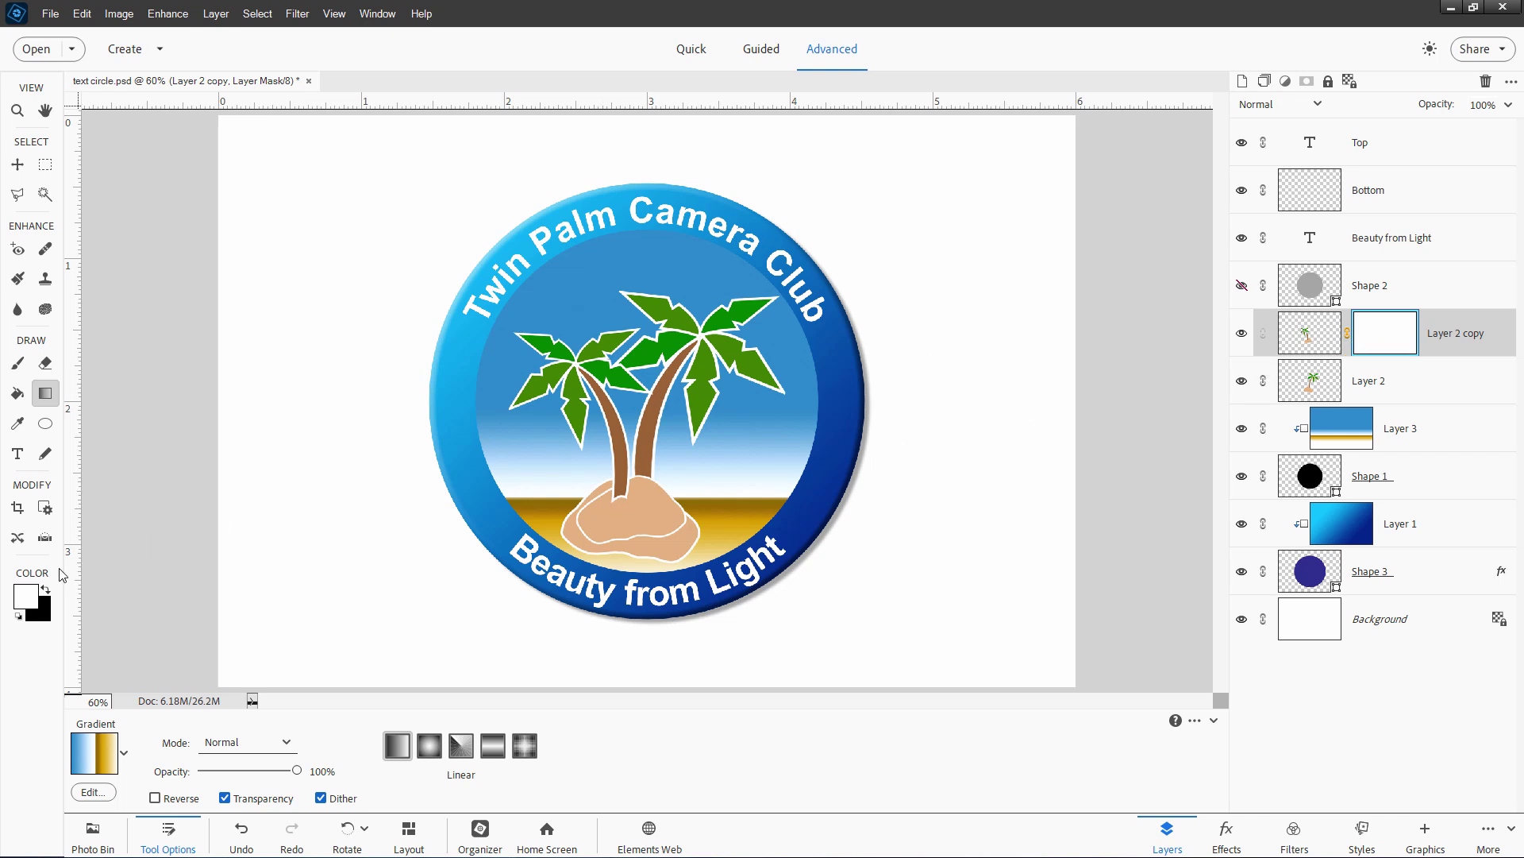
click(45, 591)
click(17, 362)
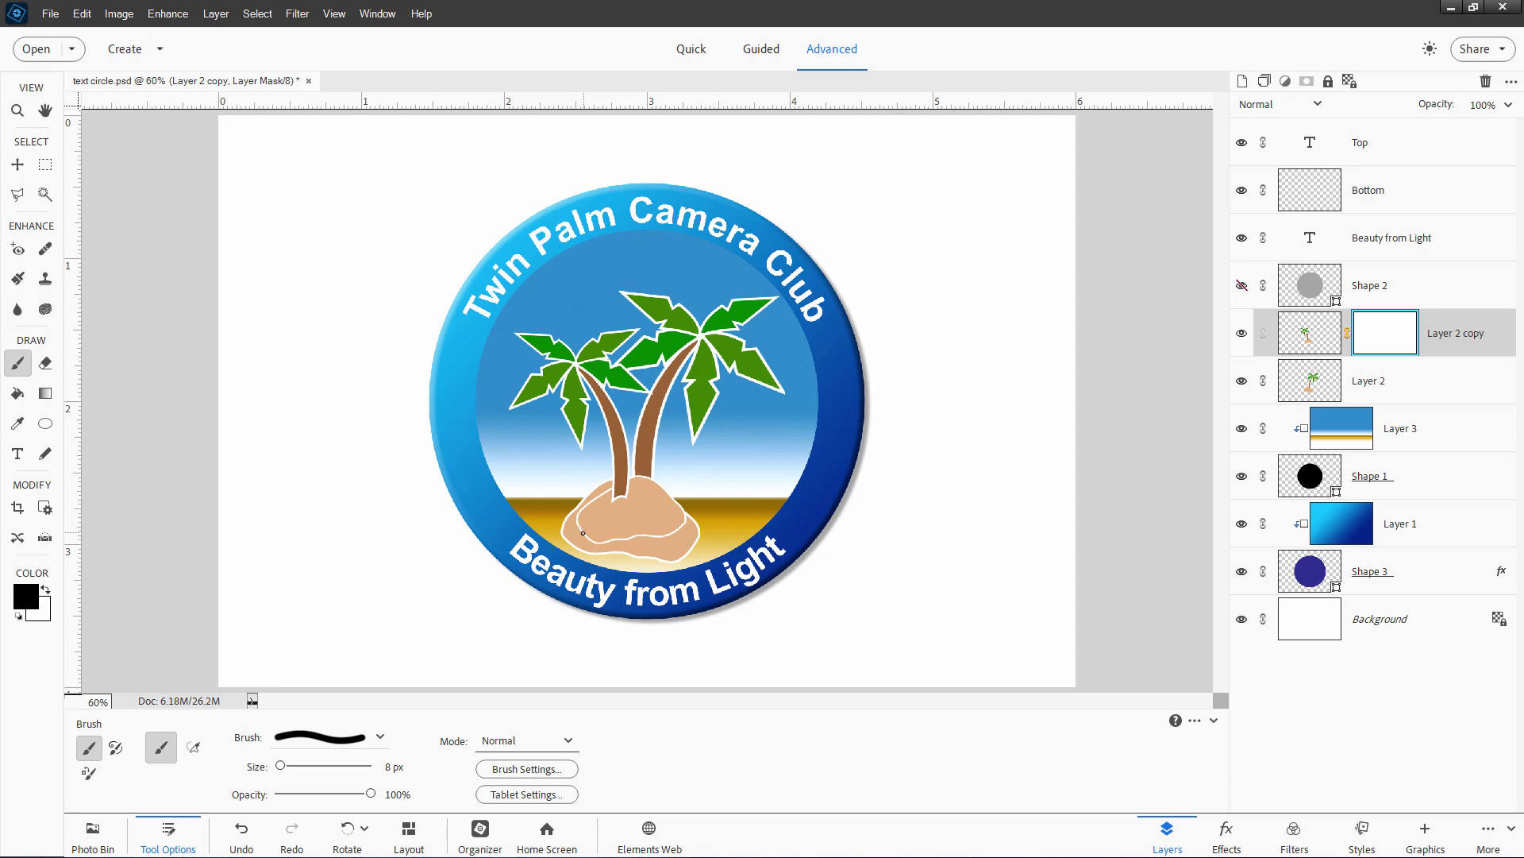
- Paint black on the mask with the 8 px brush to hide the front island's outline and the part covering the larger palm's trunk base
scroll(583, 532, up, 6)
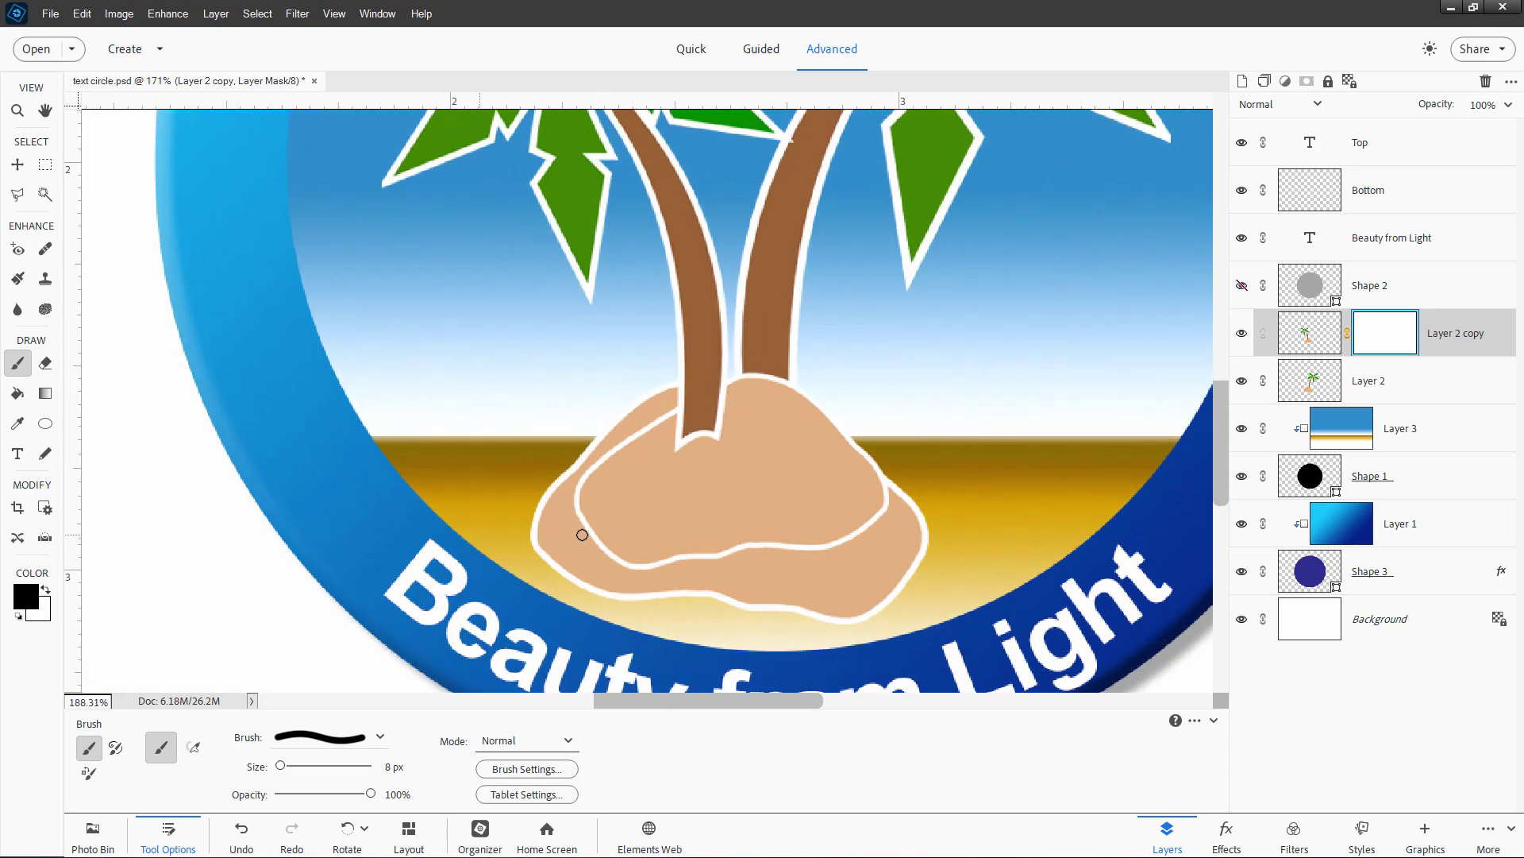
scroll(582, 534, up, 1)
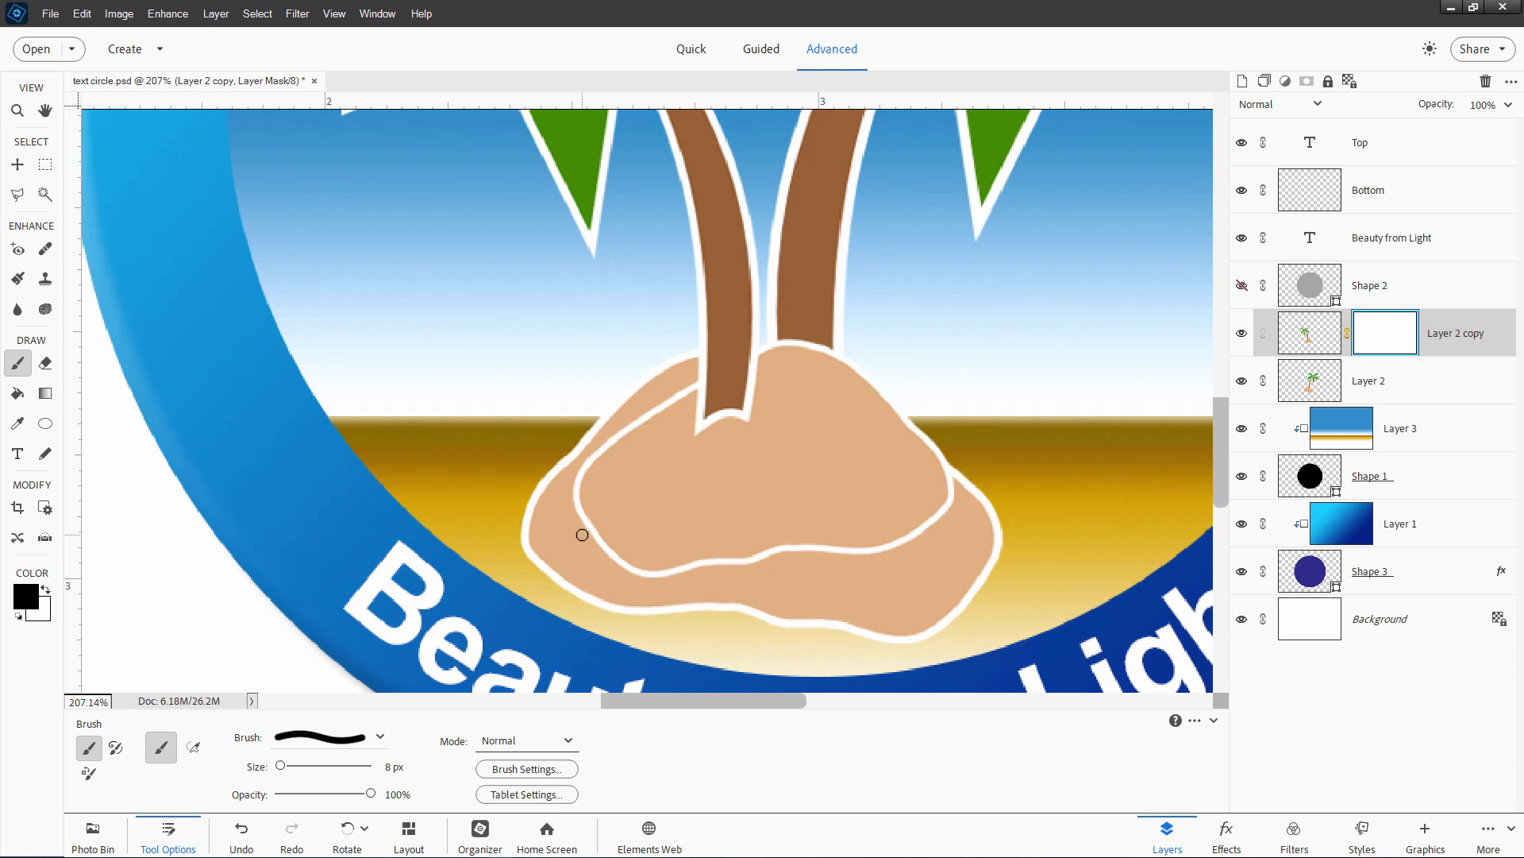
click(691, 387)
mouse_move(690, 390)
mouse_down()
mouse_move(598, 452)
mouse_move(576, 489)
mouse_move(580, 519)
mouse_move(632, 569)
mouse_move(902, 544)
mouse_move(948, 484)
mouse_up()
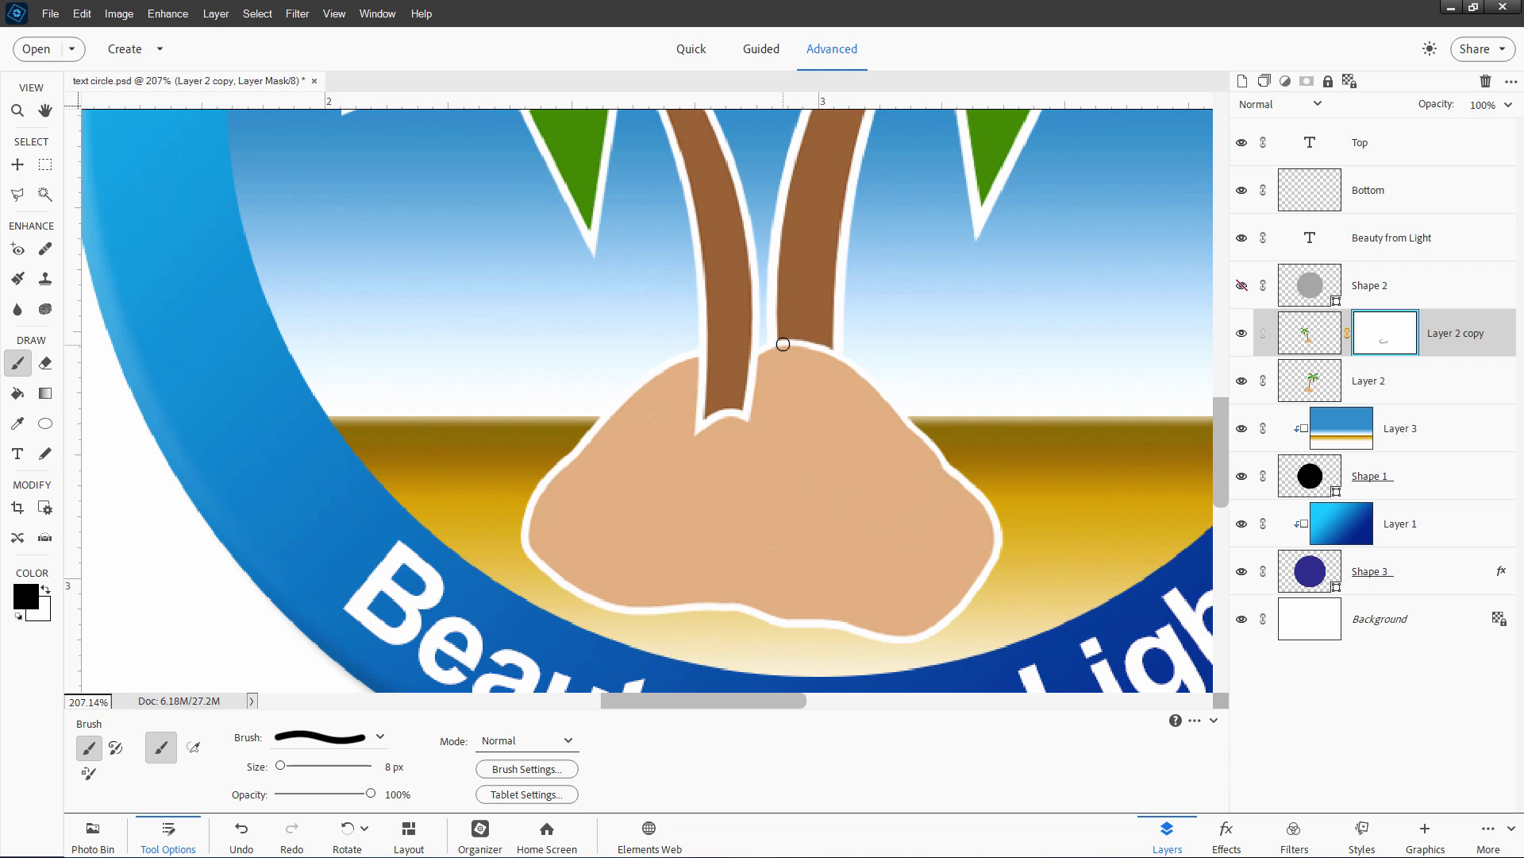
mouse_move(775, 333)
mouse_down()
mouse_move(776, 436)
mouse_move(779, 415)
mouse_move(792, 437)
mouse_move(829, 435)
mouse_move(846, 465)
mouse_move(838, 378)
mouse_move(812, 337)
mouse_move(804, 361)
mouse_move(786, 337)
mouse_move(790, 388)
mouse_move(810, 399)
mouse_move(822, 361)
mouse_move(831, 435)
mouse_move(788, 389)
mouse_move(817, 403)
mouse_move(800, 416)
mouse_up()
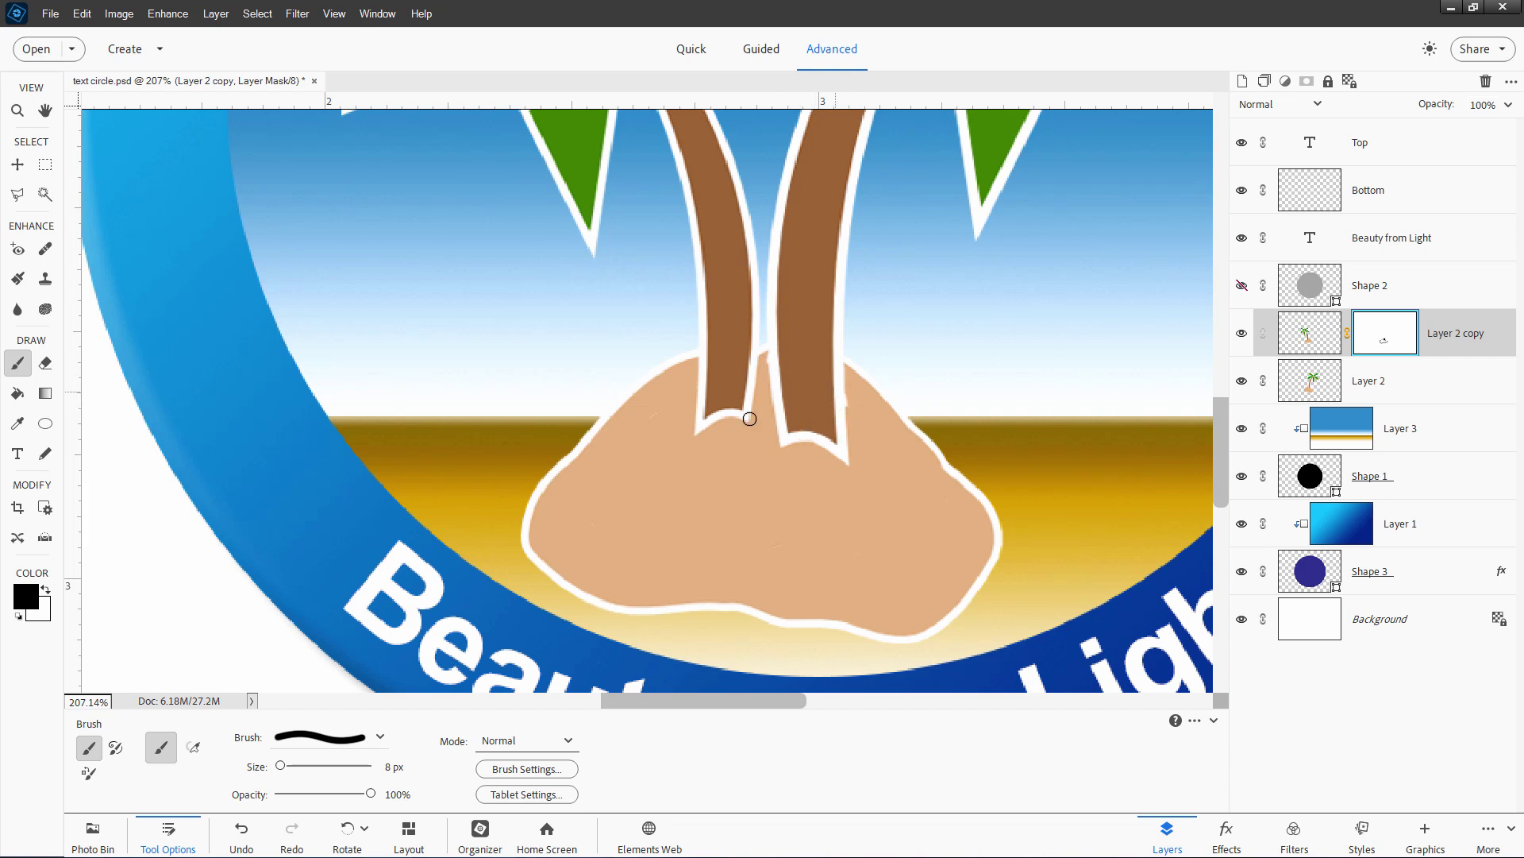
- Switch to white and paint on the mask to clean up the stray spot beside the larger palm's trunk base
click(47, 588)
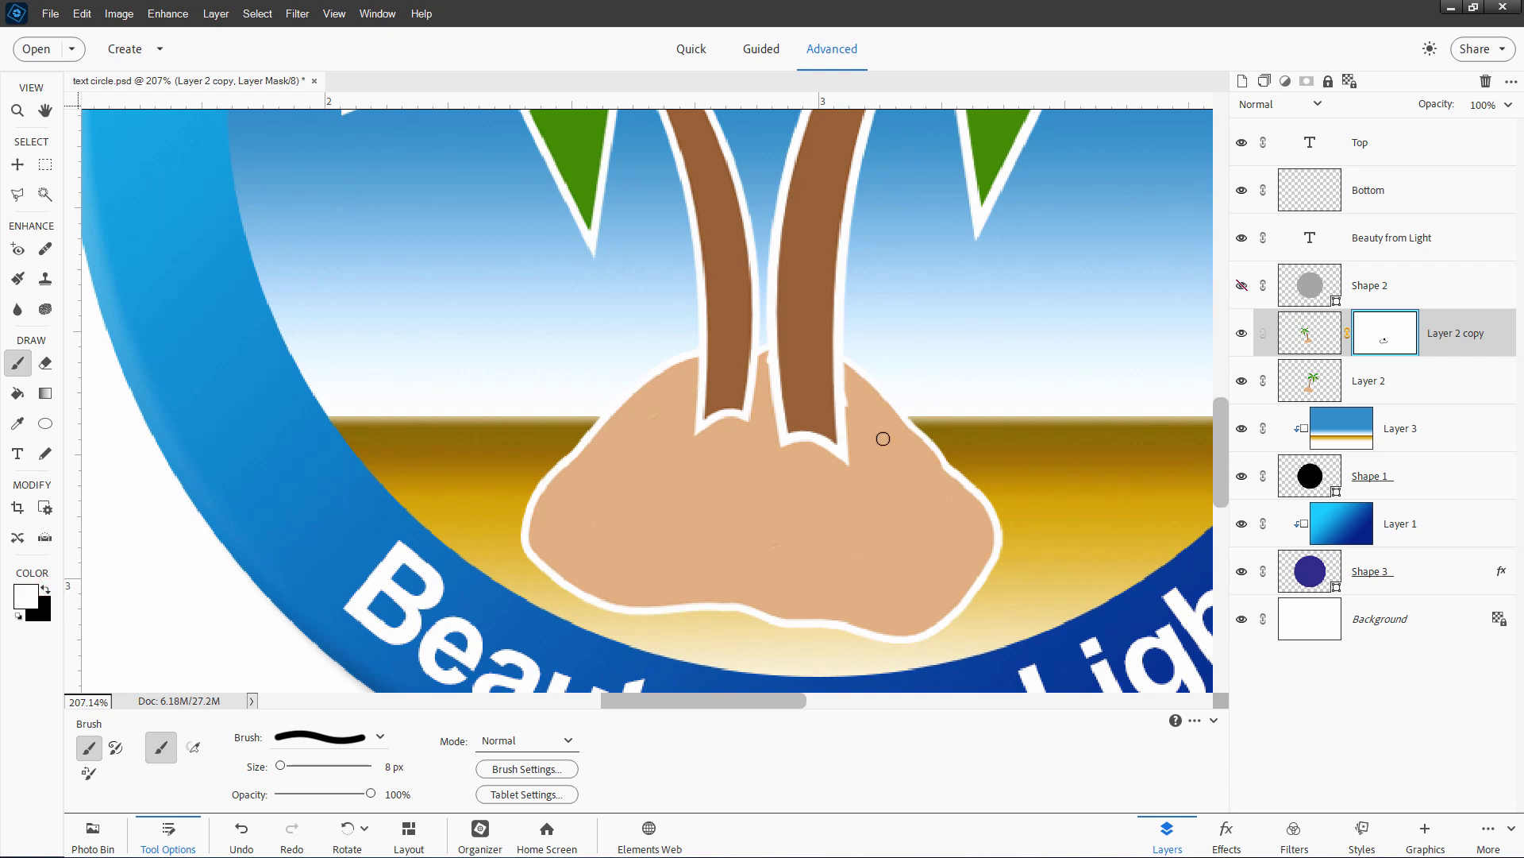
drag(852, 404, 853, 397)
click(852, 404)
scroll(781, 484, down, 2)
scroll(780, 484, down, 4)
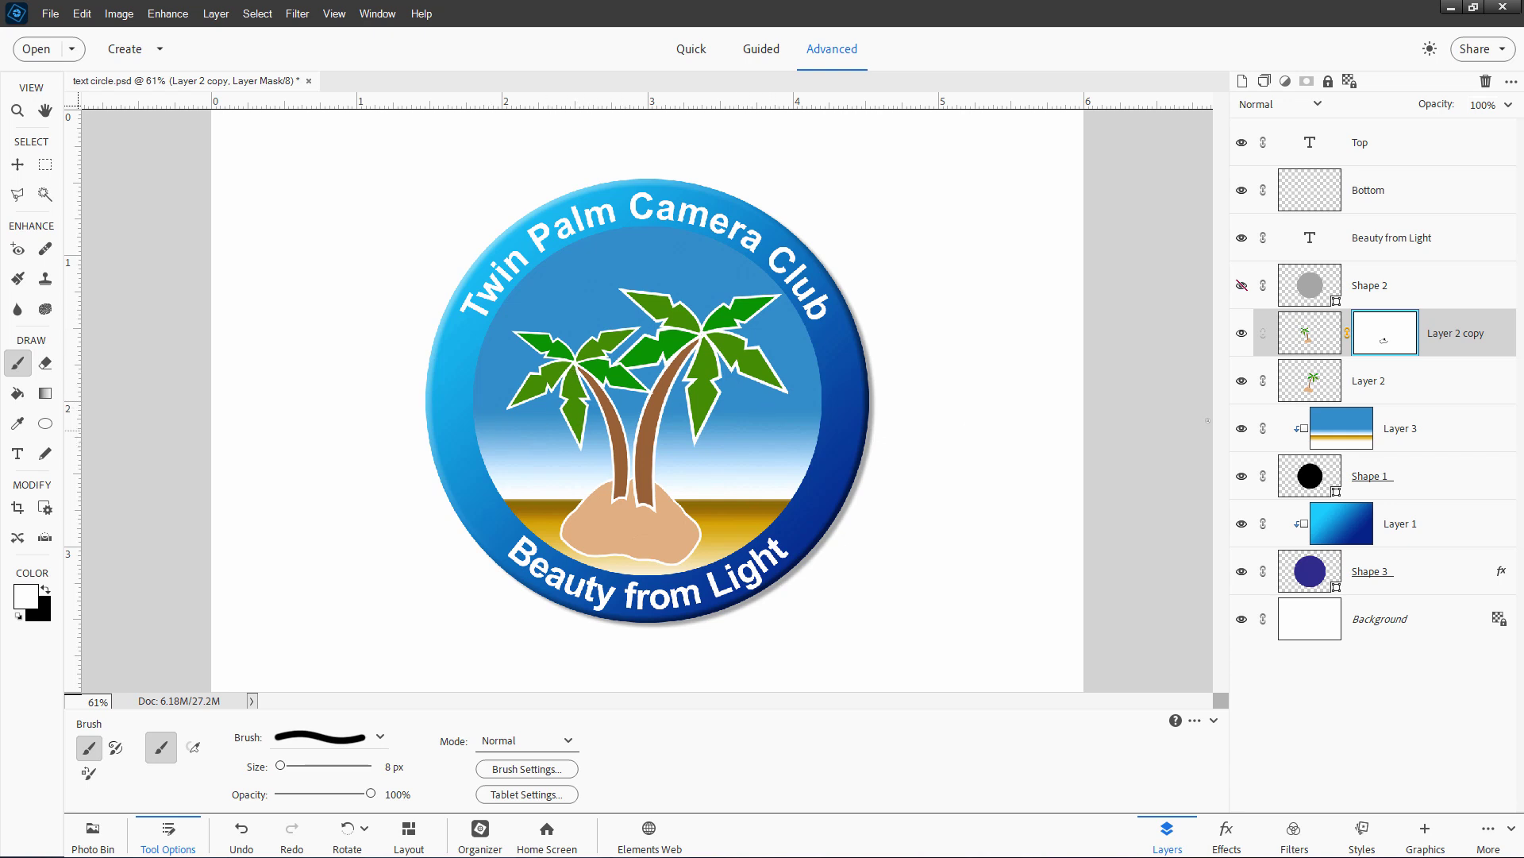
- Add a Stroke layer style to Shape 1 with its position set to Inside
click(1414, 478)
key(v)
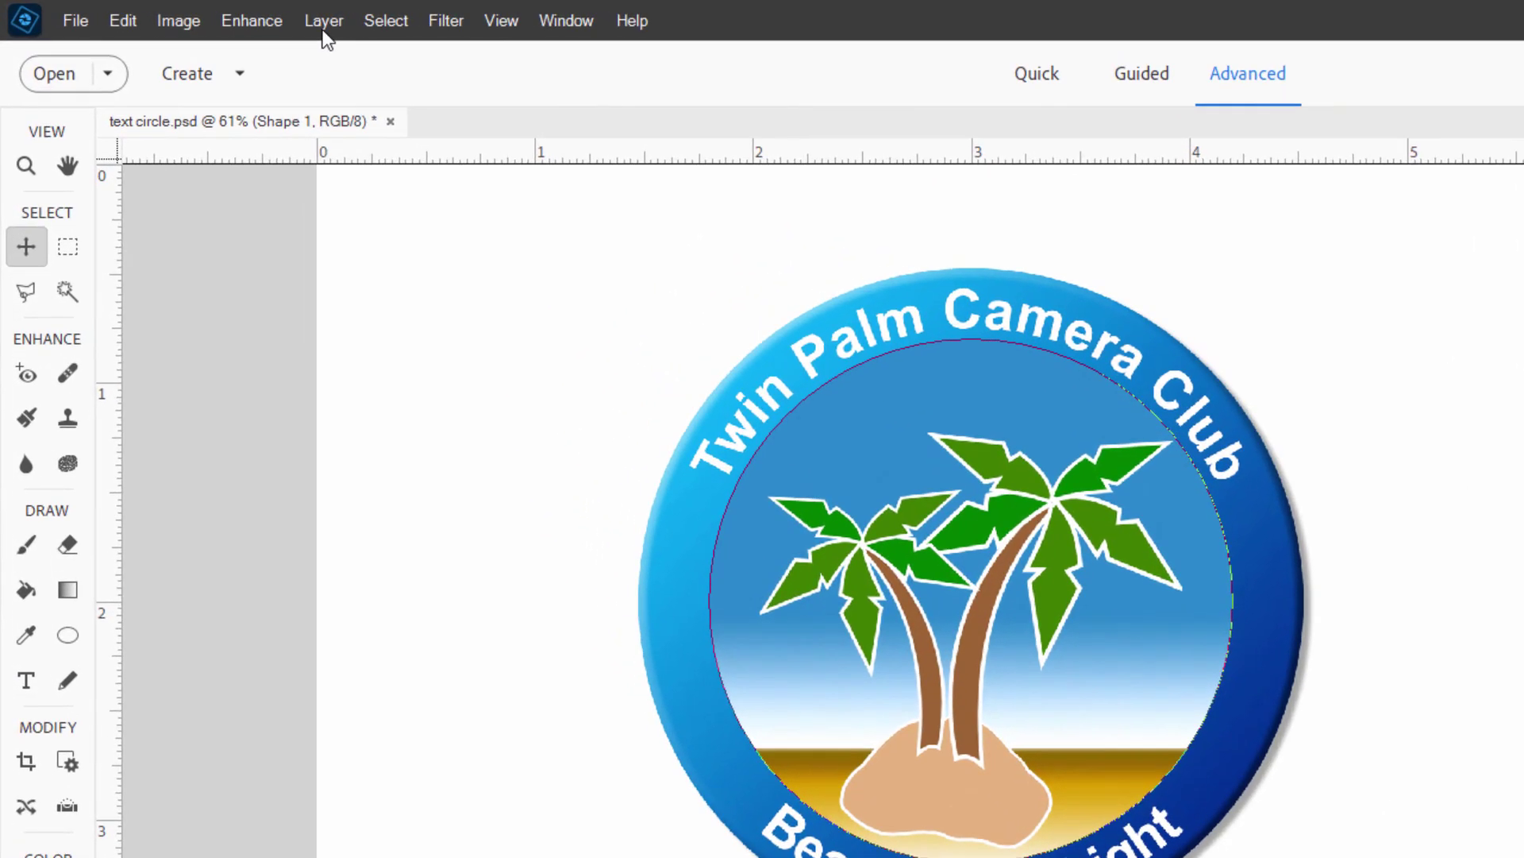
click(324, 22)
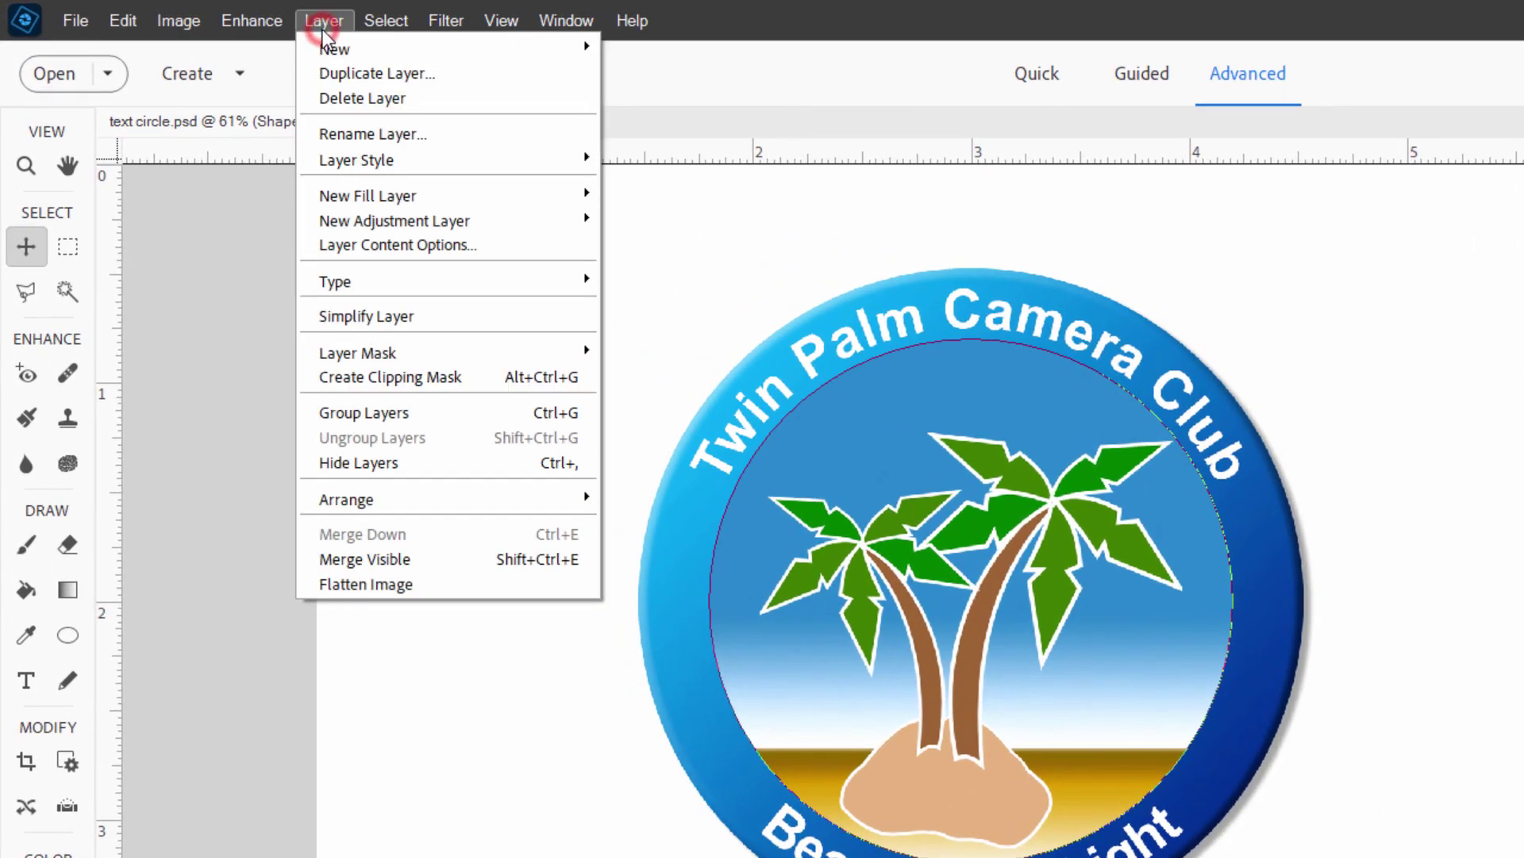
click(391, 159)
click(623, 159)
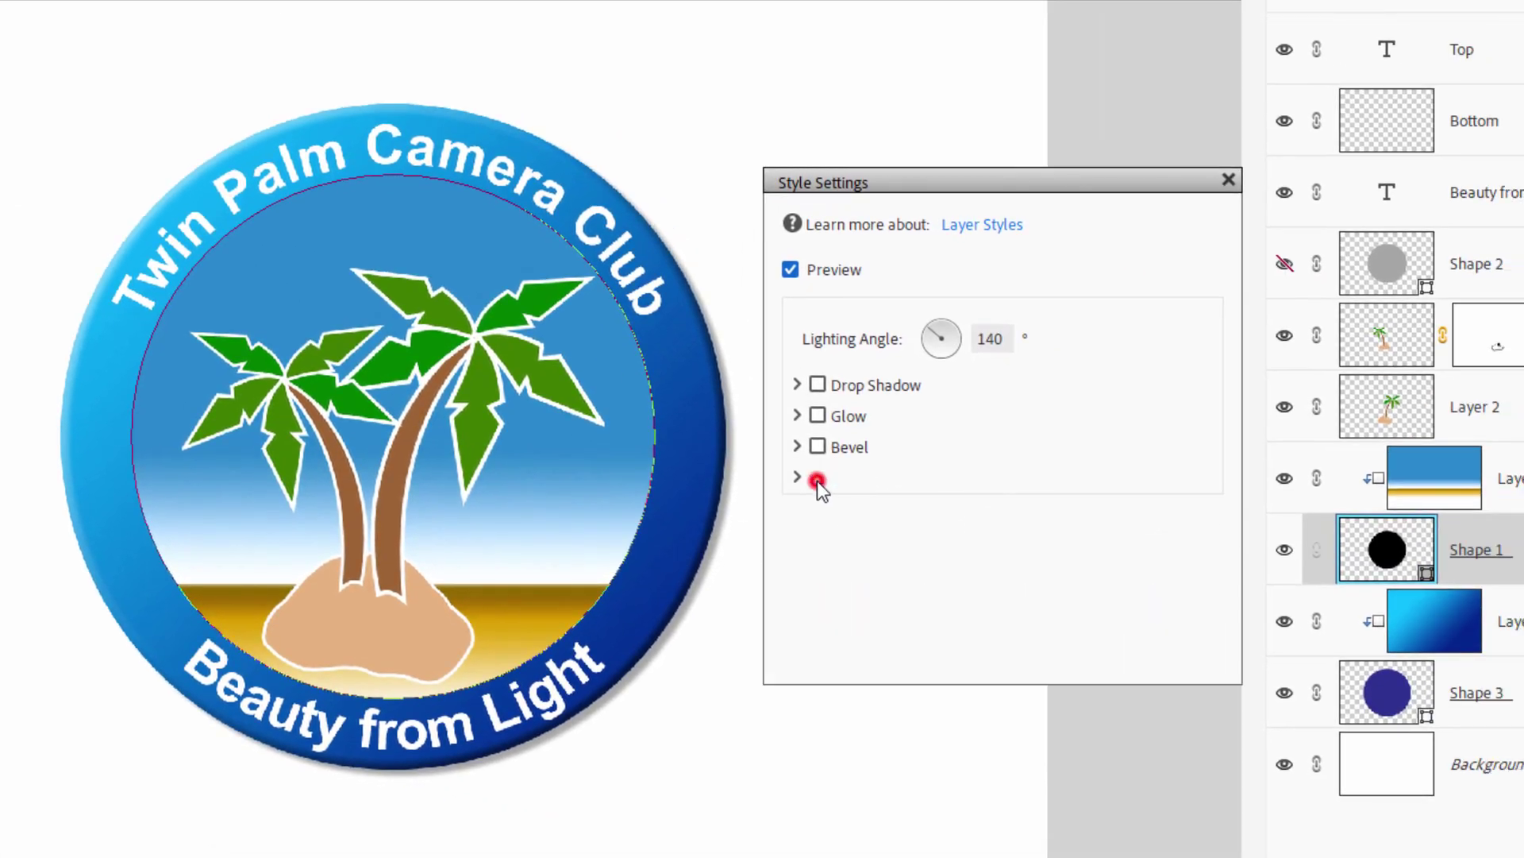
click(817, 480)
click(921, 554)
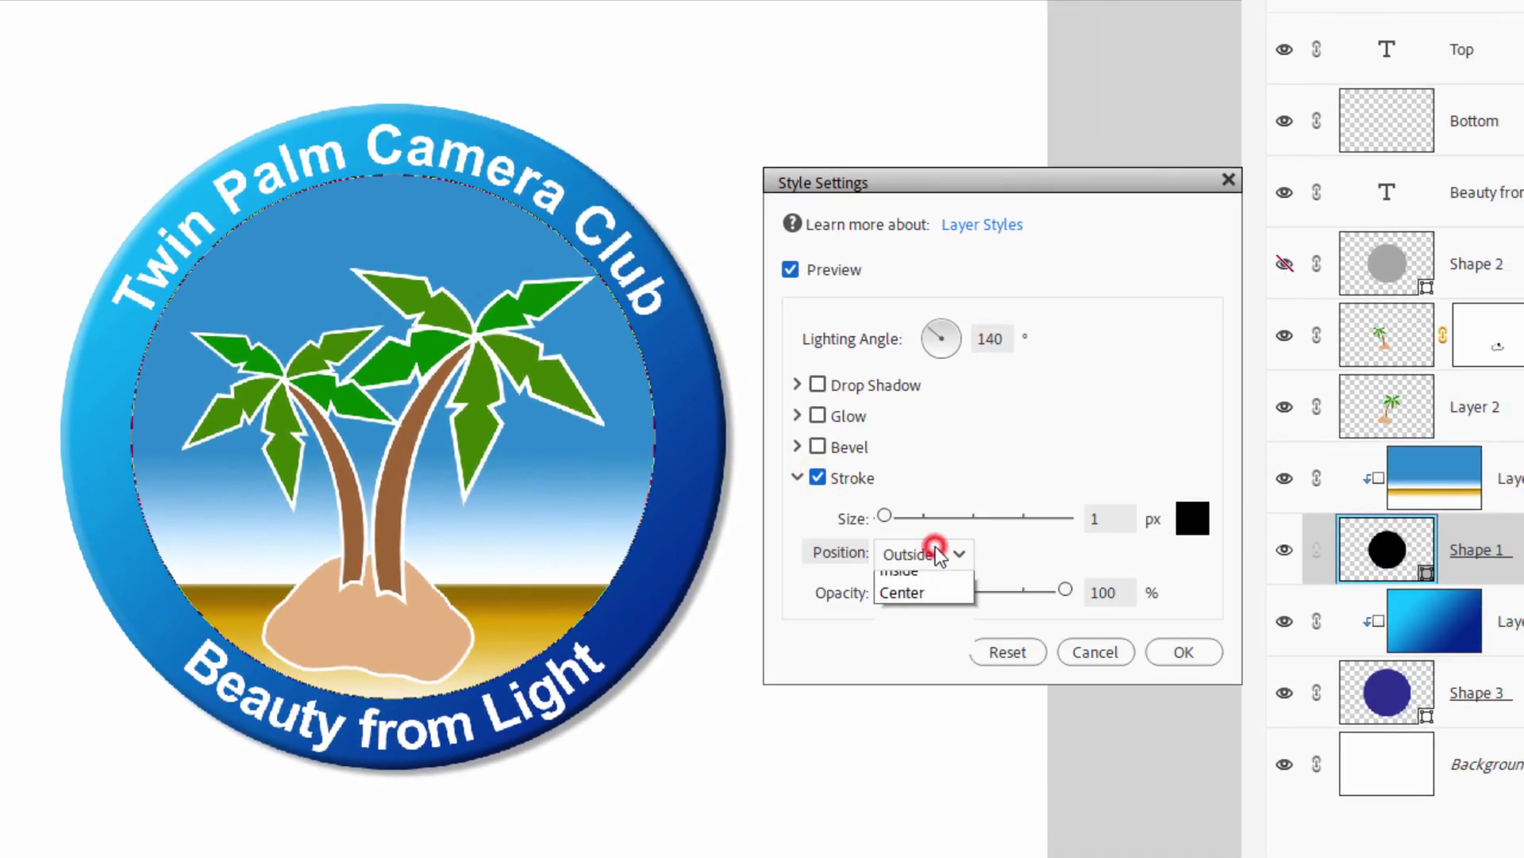
click(917, 606)
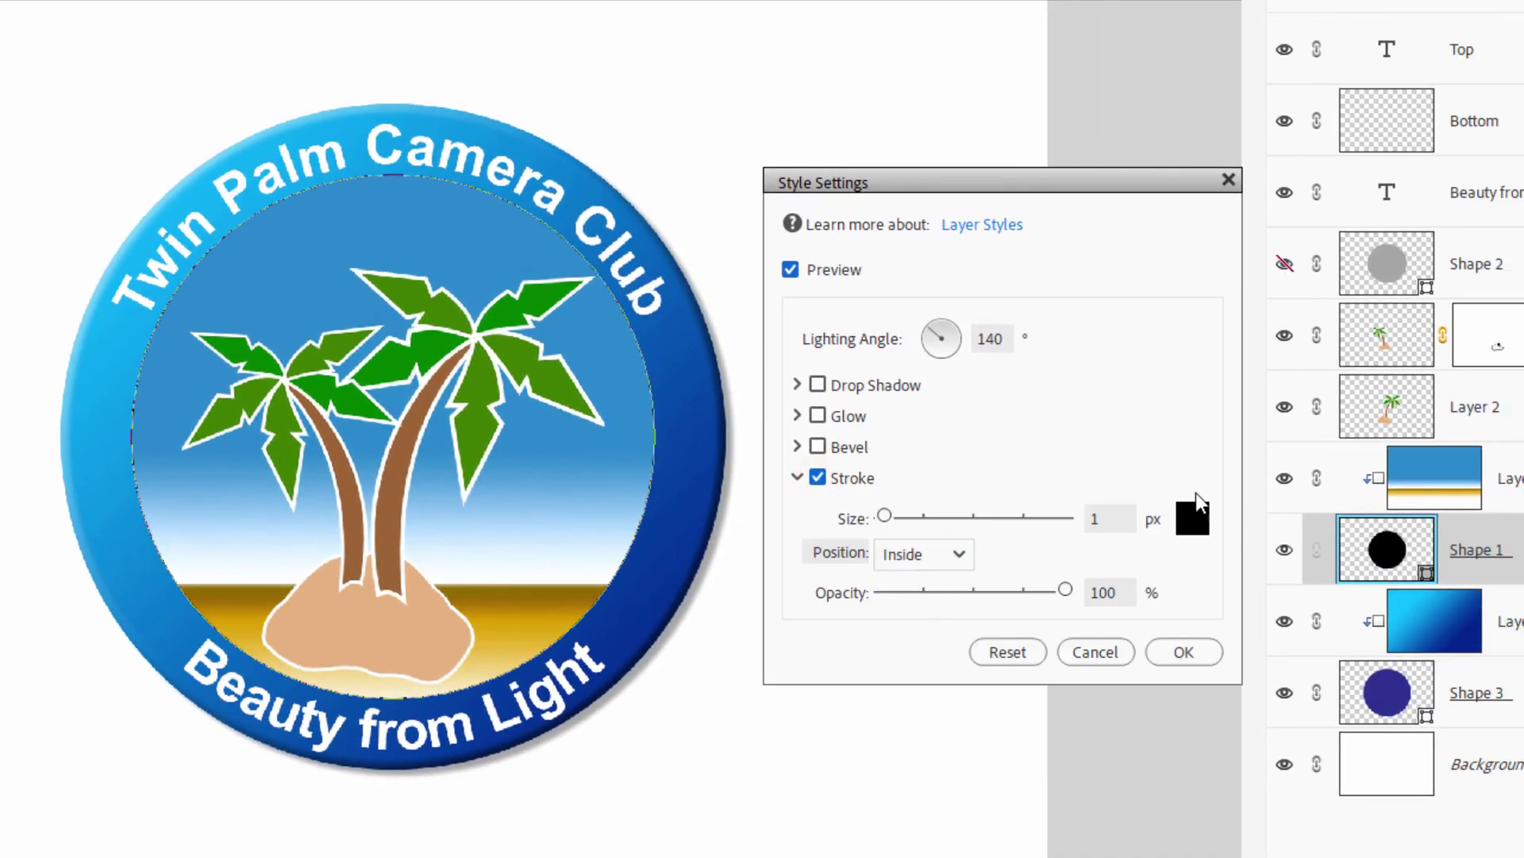
- Make Shape 1's stroke white, set its size to 7 px, and apply the style
click(1192, 517)
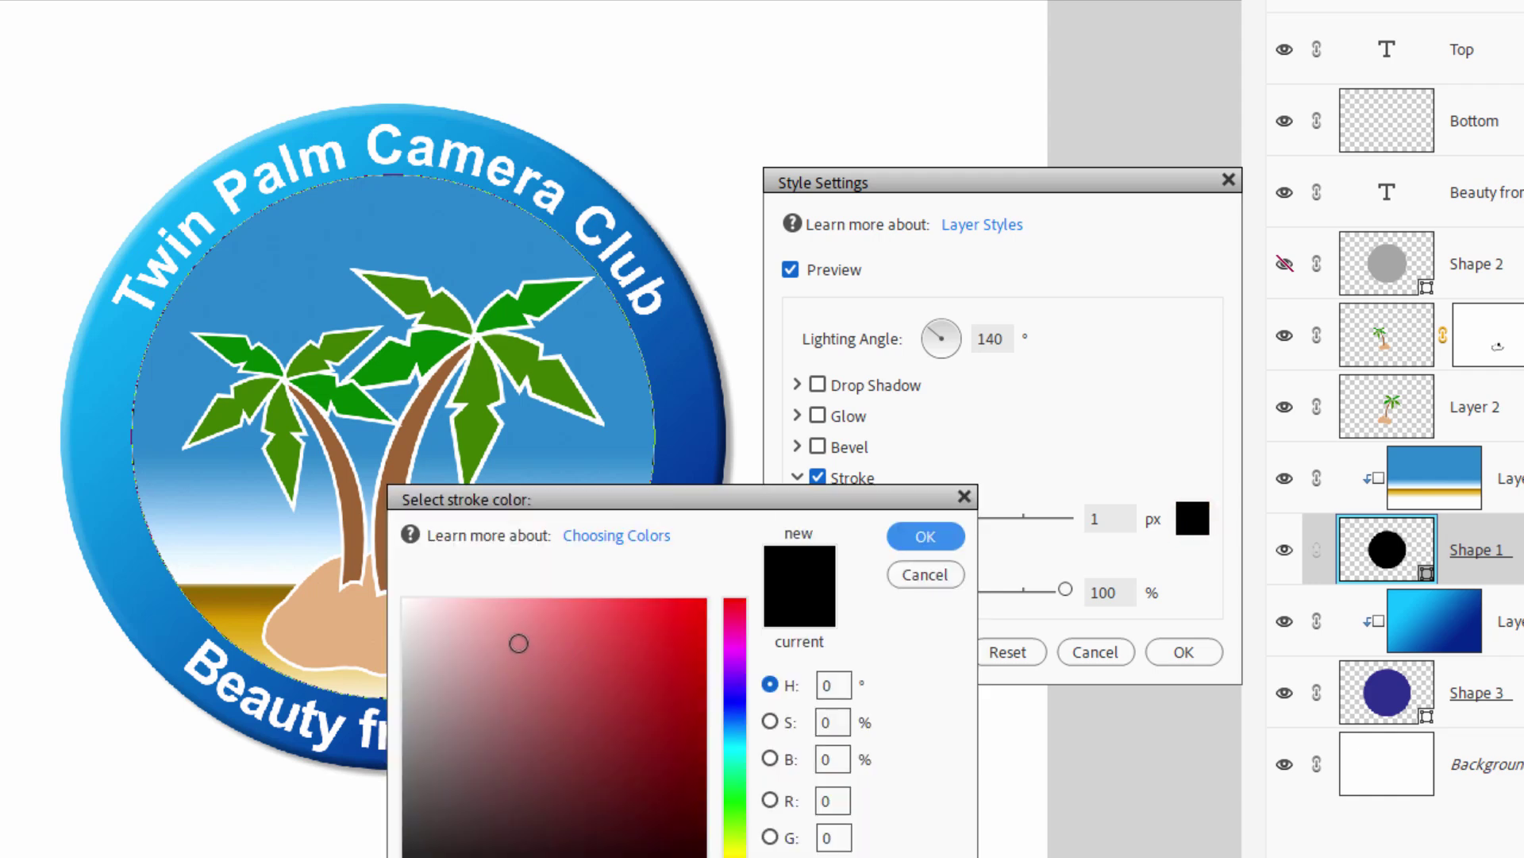
mouse_move(517, 678)
mouse_down()
mouse_move(432, 633)
mouse_move(398, 592)
mouse_up()
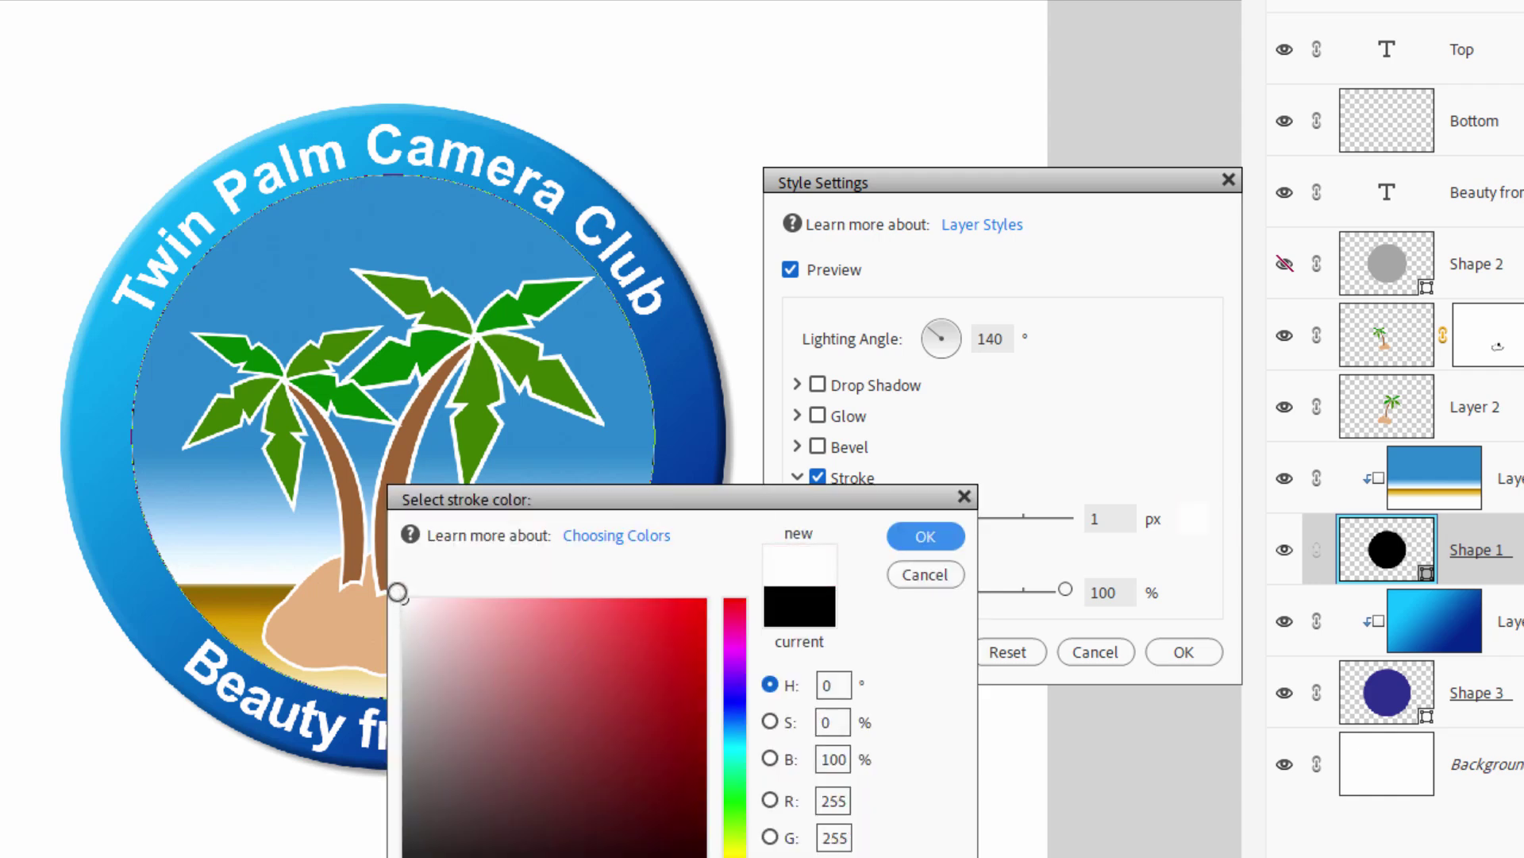
click(926, 536)
drag(877, 518, 905, 518)
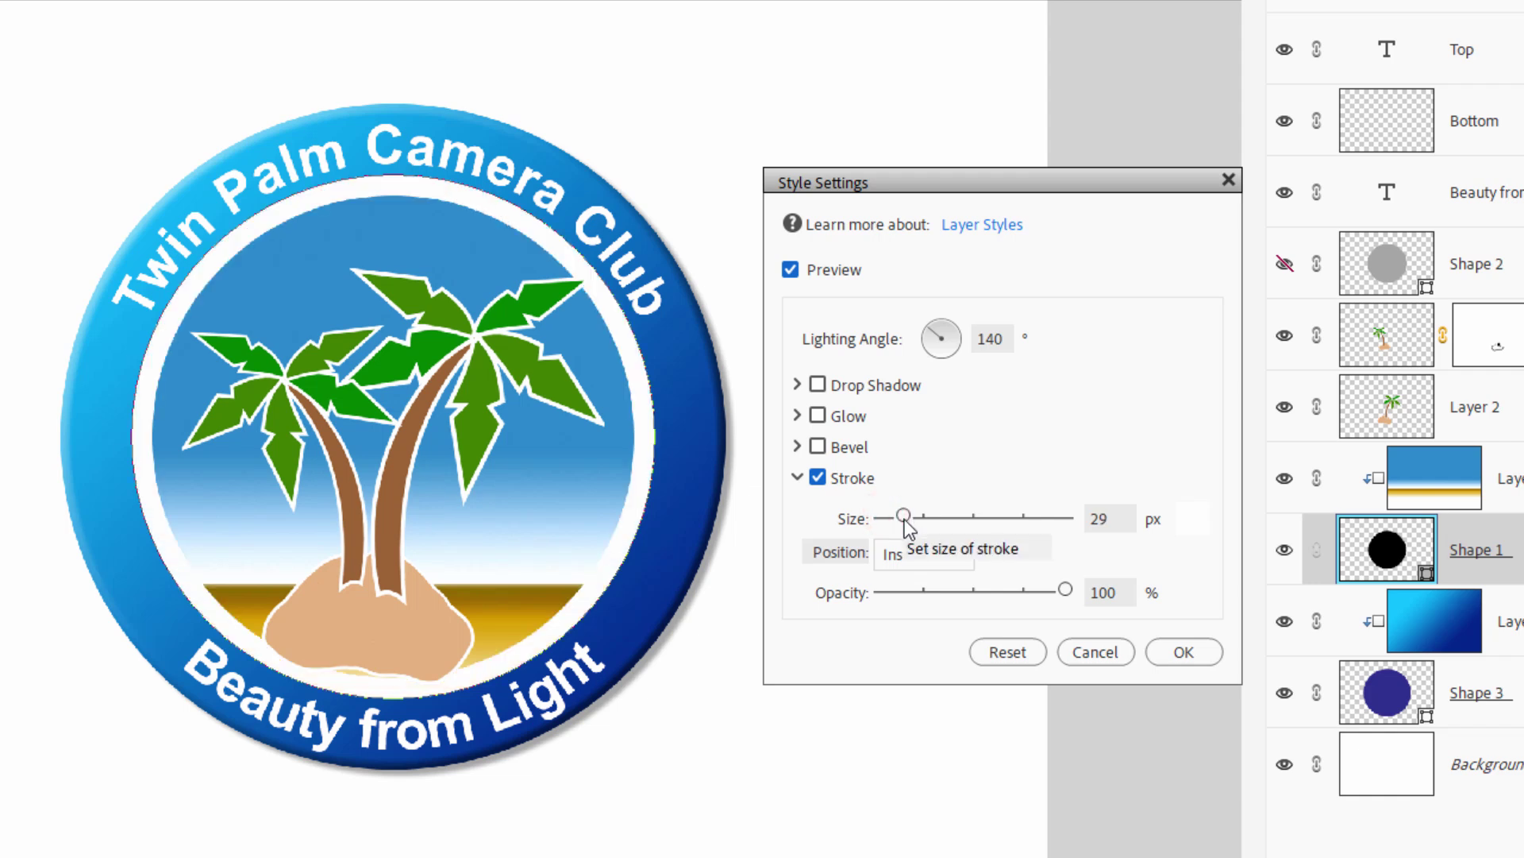
drag(905, 520, 893, 517)
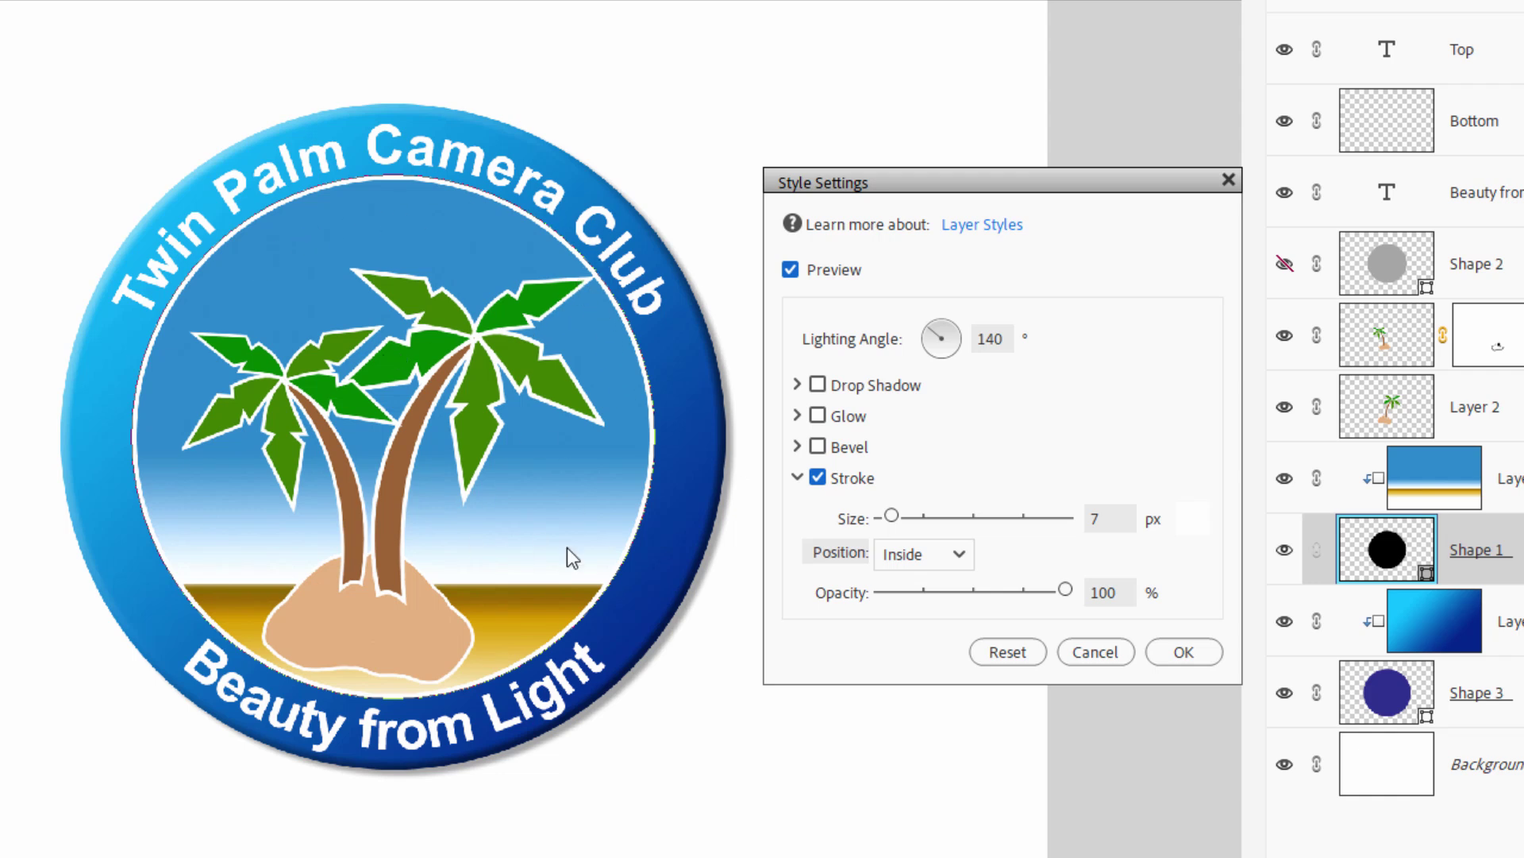
click(1176, 649)
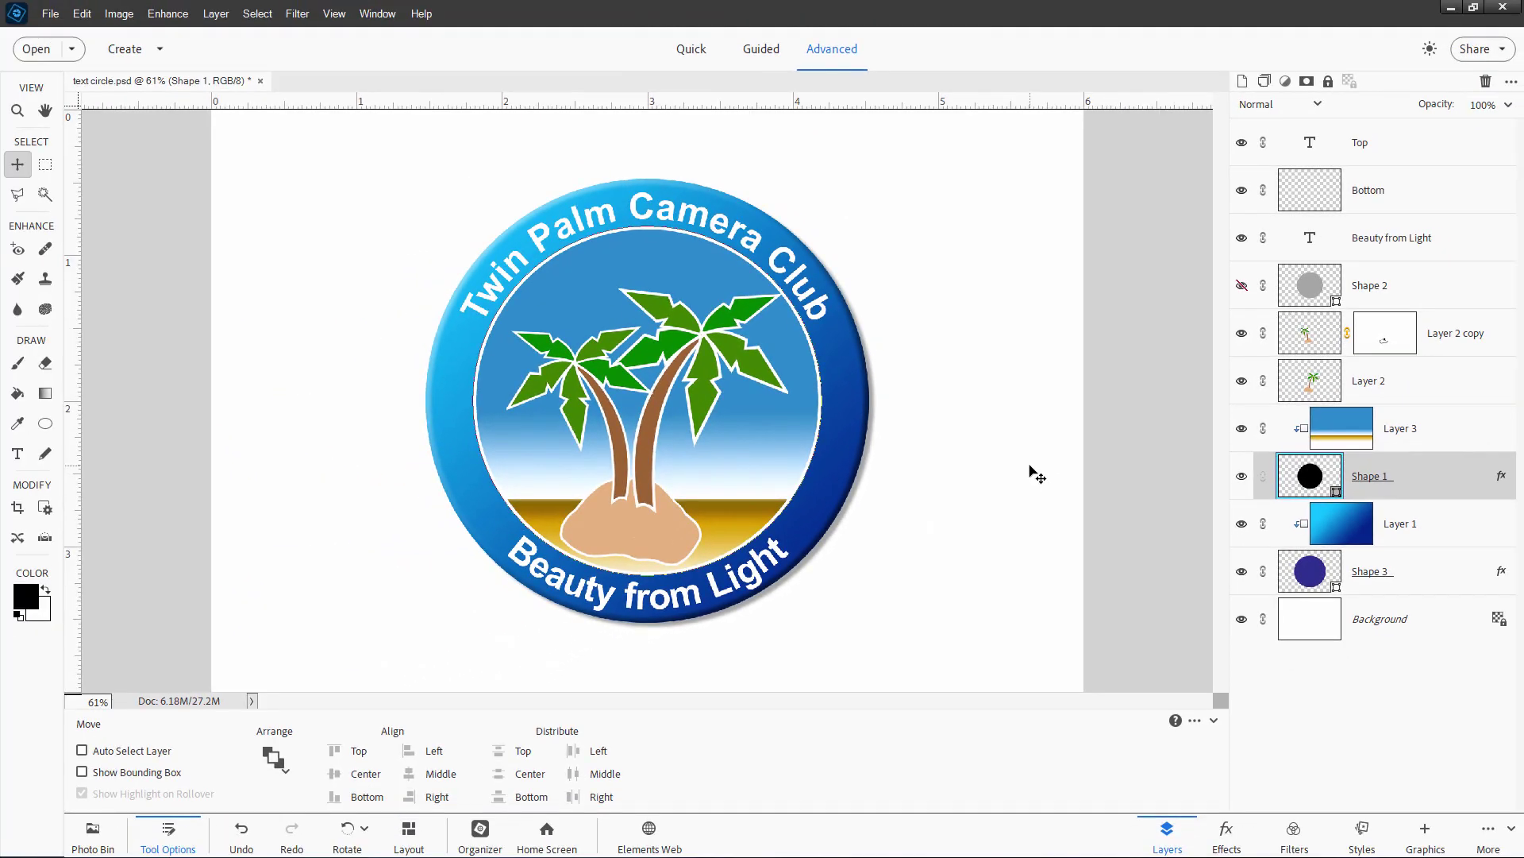
- Hide the Background layer and stamp all visible layers into a new merged layer above the Top text layer
key(ctrl+0)
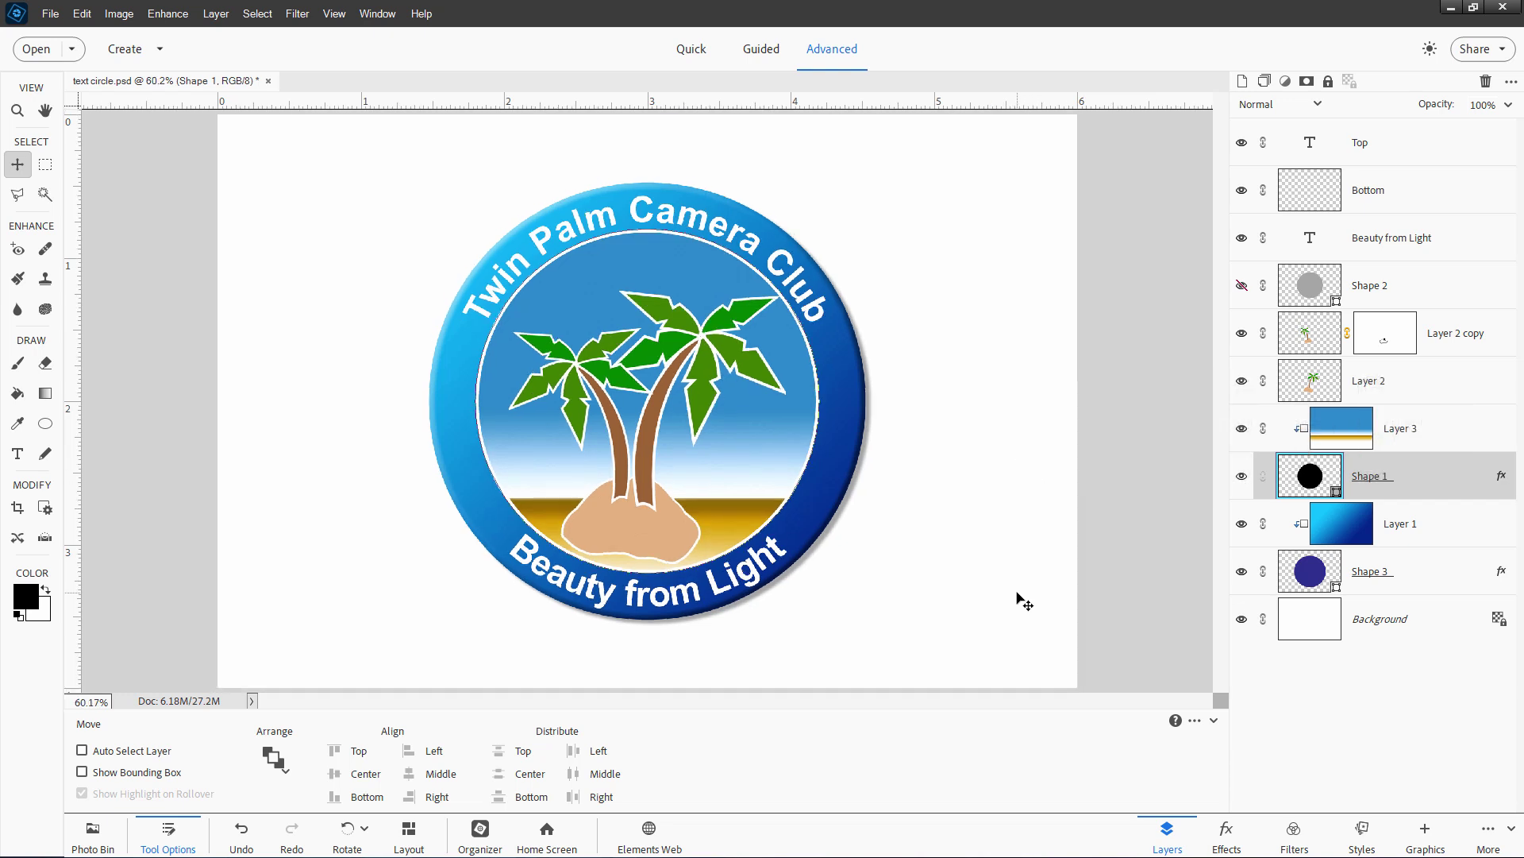
click(1241, 619)
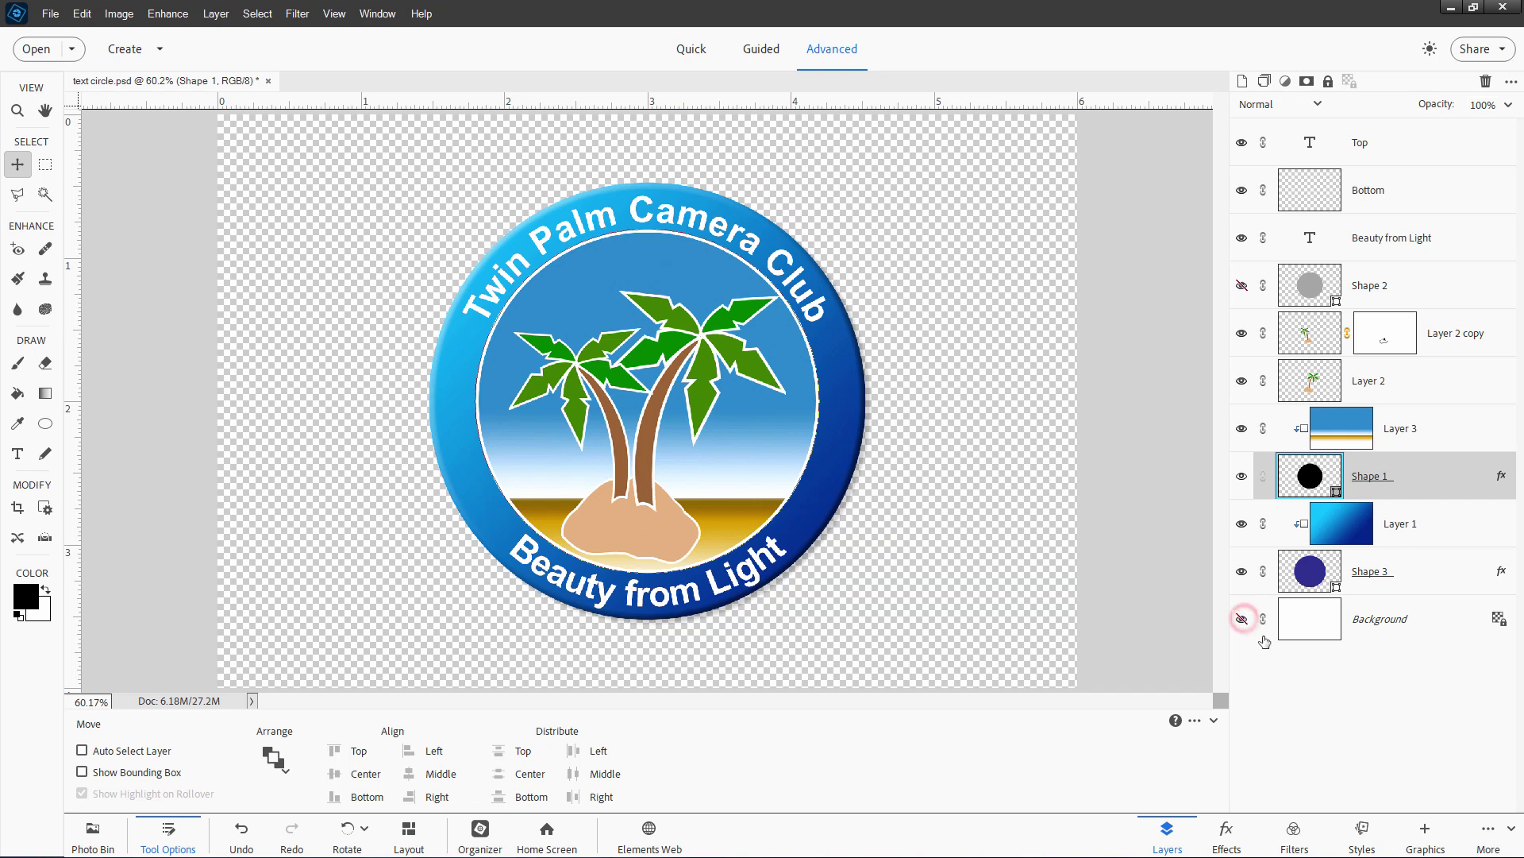
click(1417, 144)
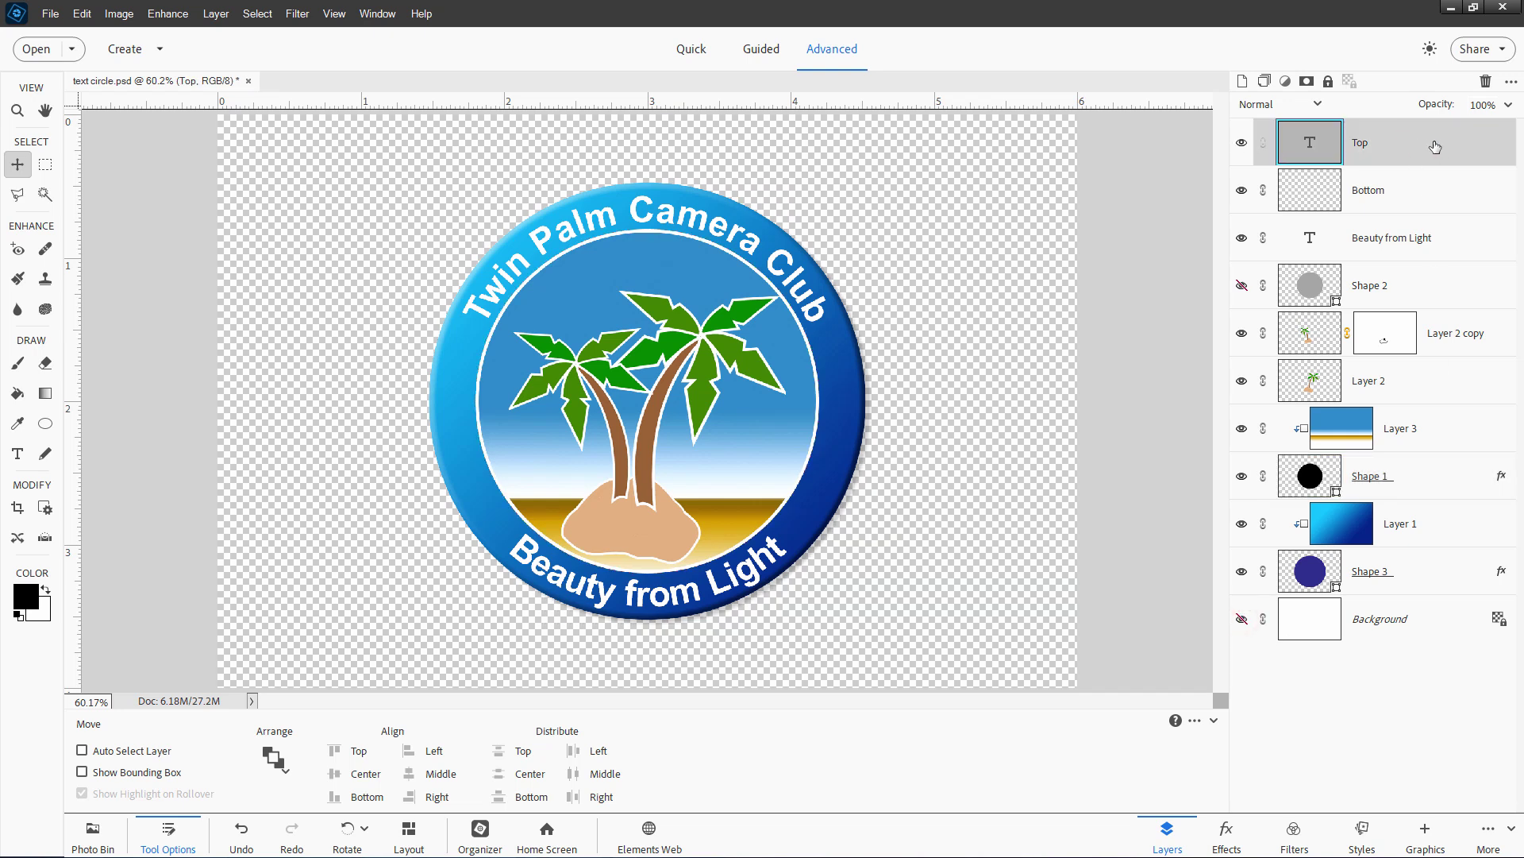
key(ctrl+shift+alt+e)
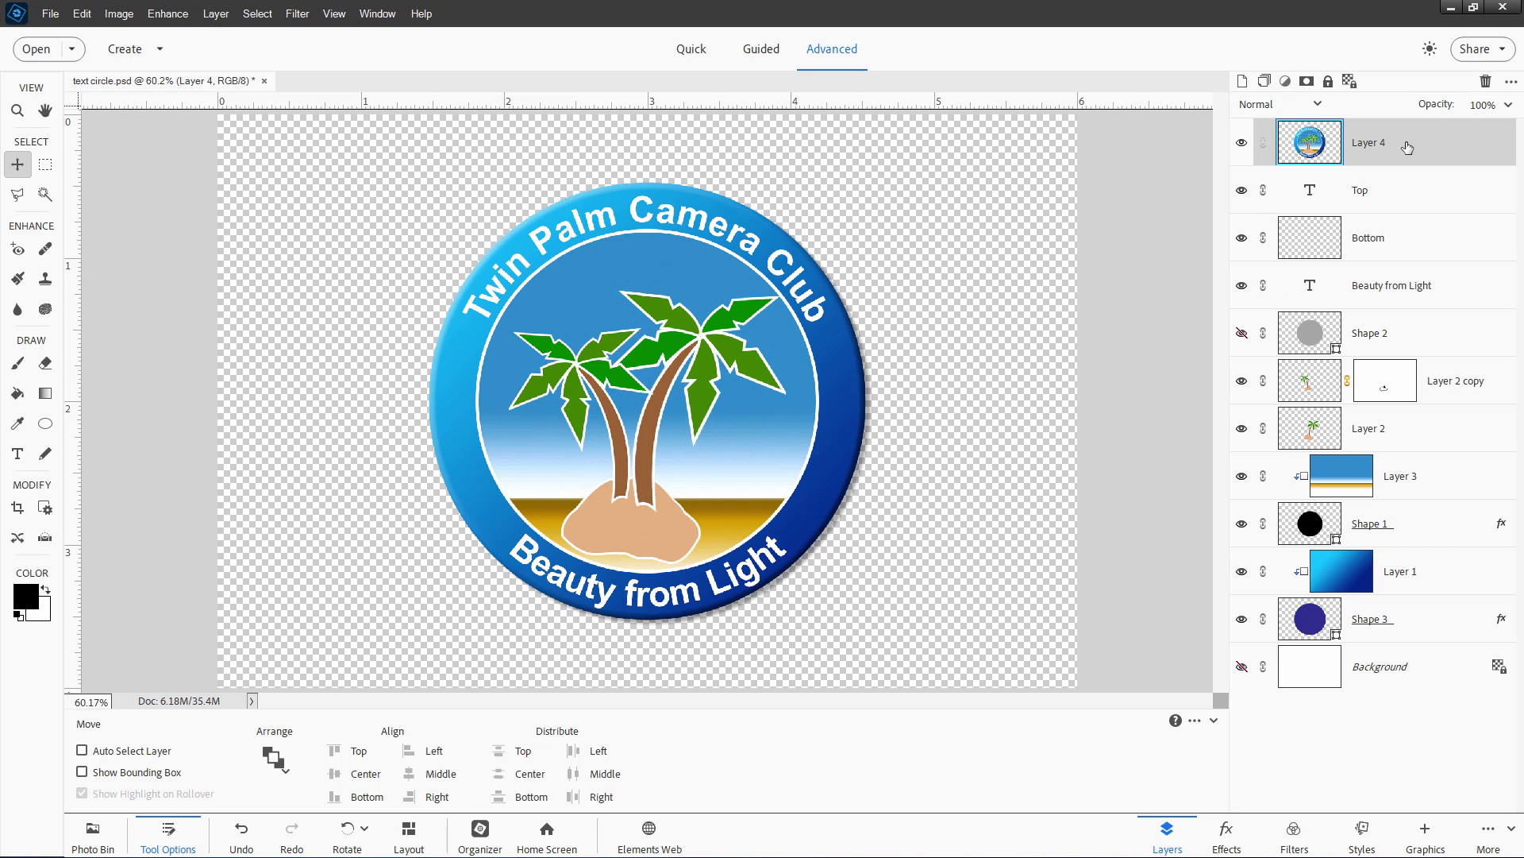
- Hide every remaining visible layer beneath the merged badge layer, from the Top text down to Shape 3
click(1242, 190)
click(1242, 238)
click(1240, 287)
click(1242, 381)
click(1242, 428)
click(1242, 477)
click(1242, 524)
click(1241, 572)
click(1242, 620)
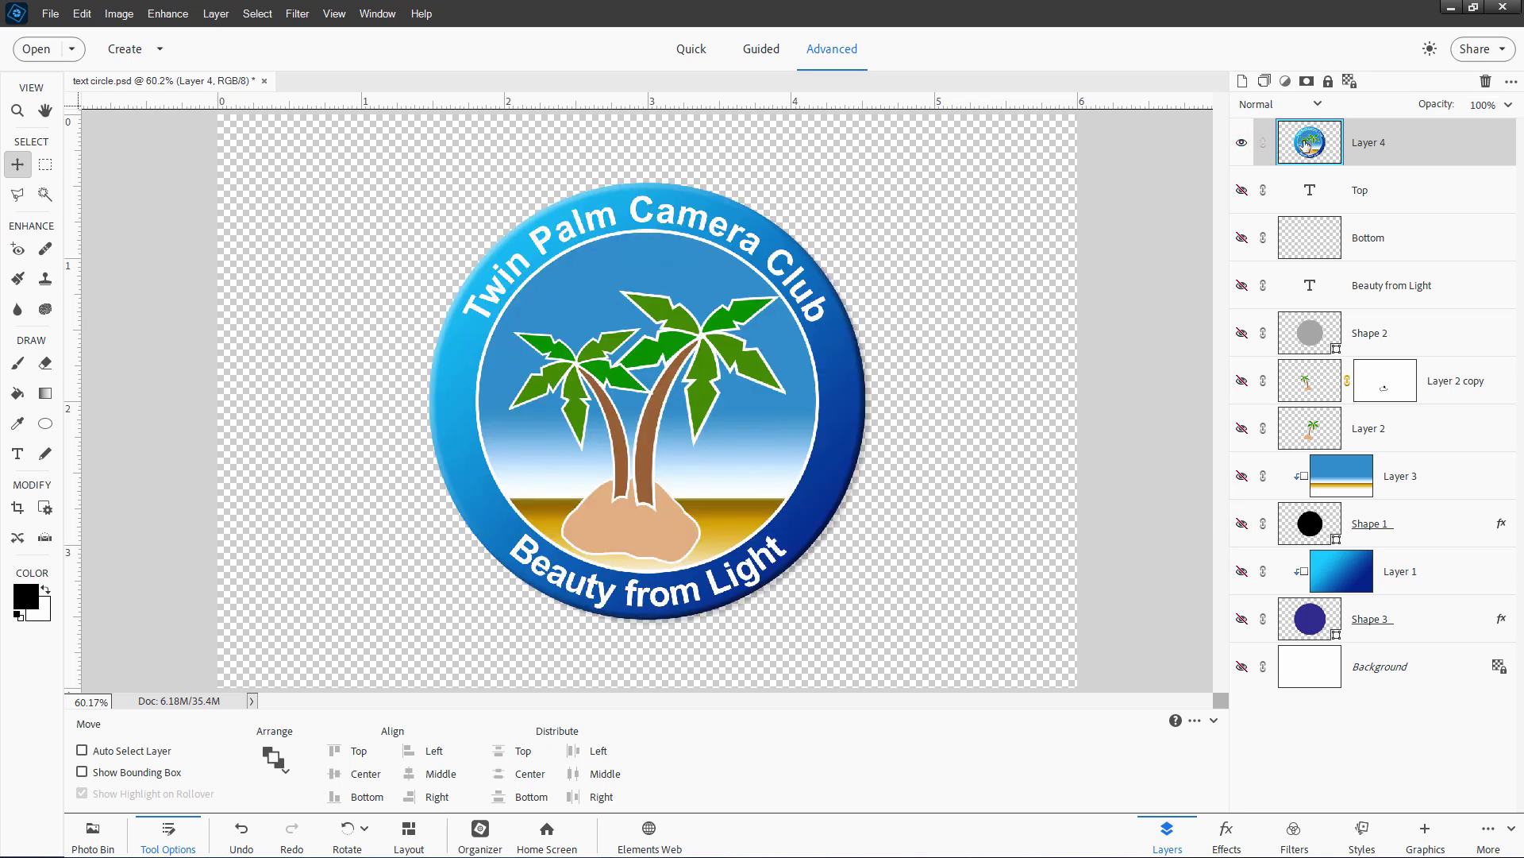
- Open pink-beach-1761410_1920.jpg, copy the photo into the badge document directly beneath Layer 4, and close the photo's window
click(1415, 201)
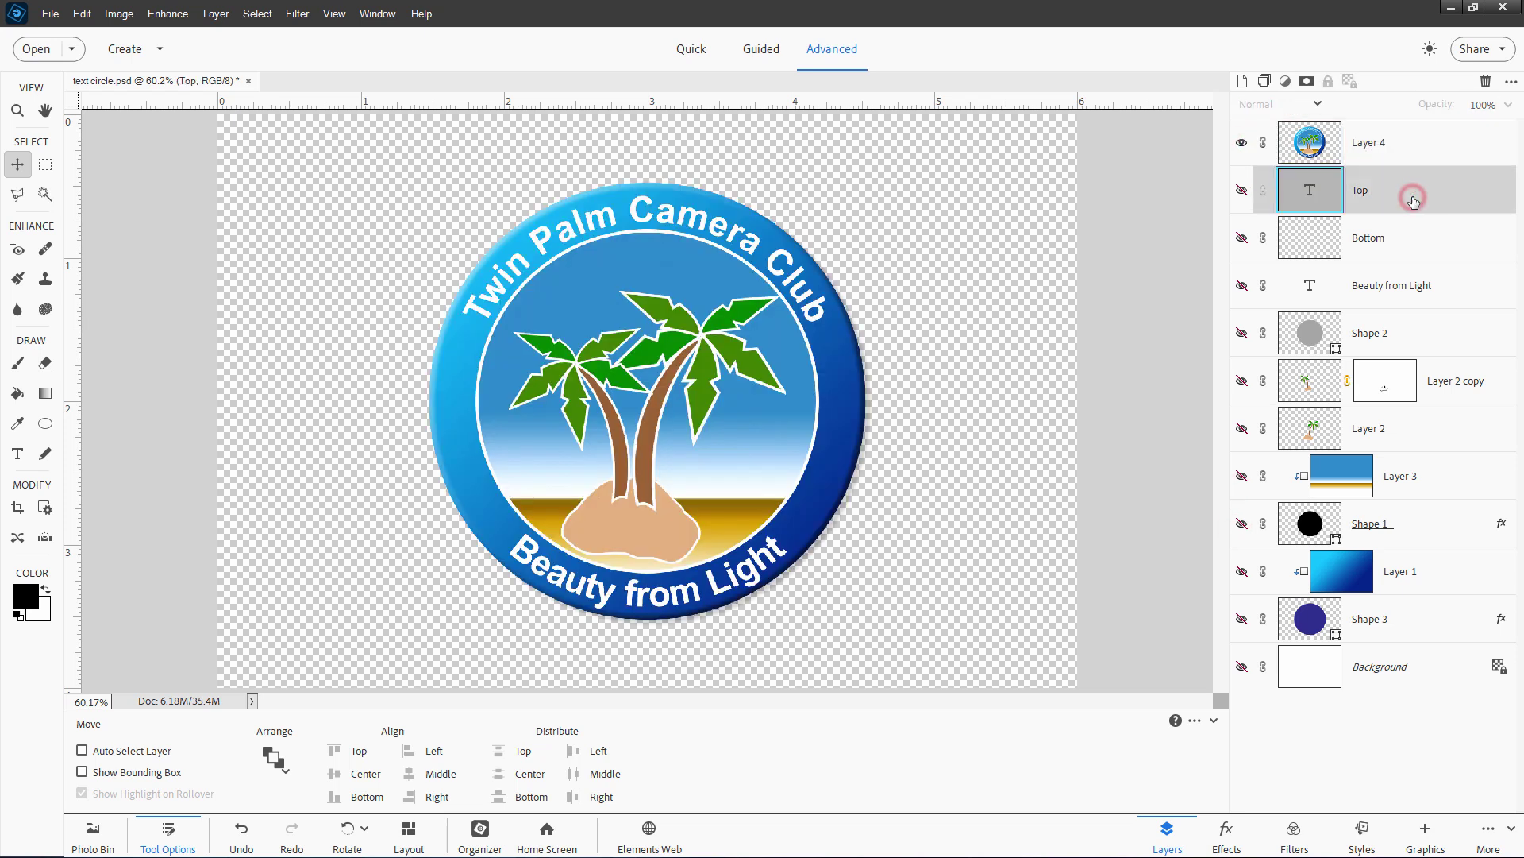
click(50, 14)
mouse_move(69, 85)
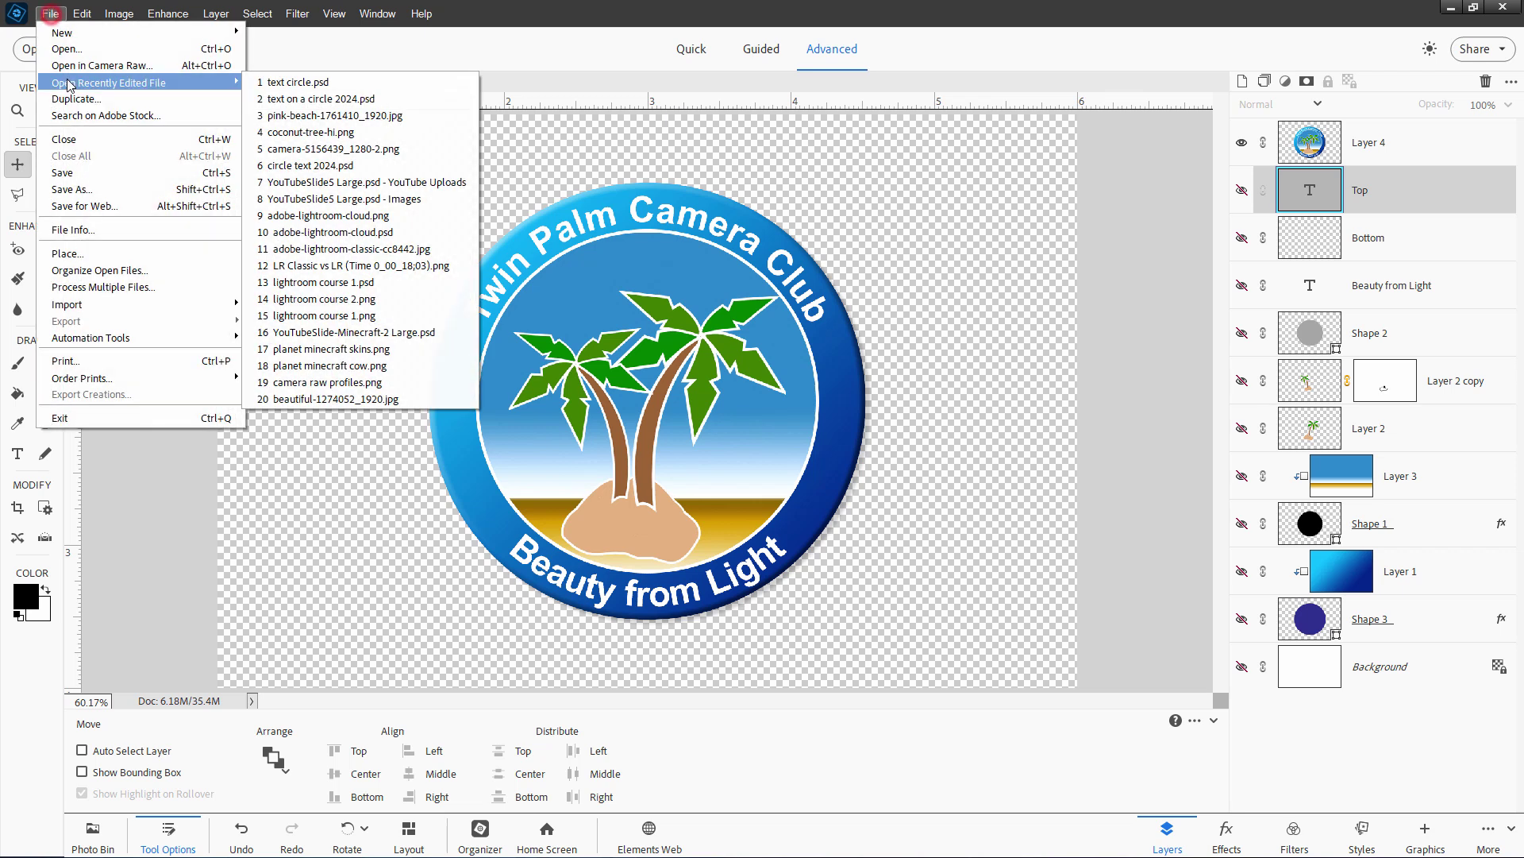
click(288, 116)
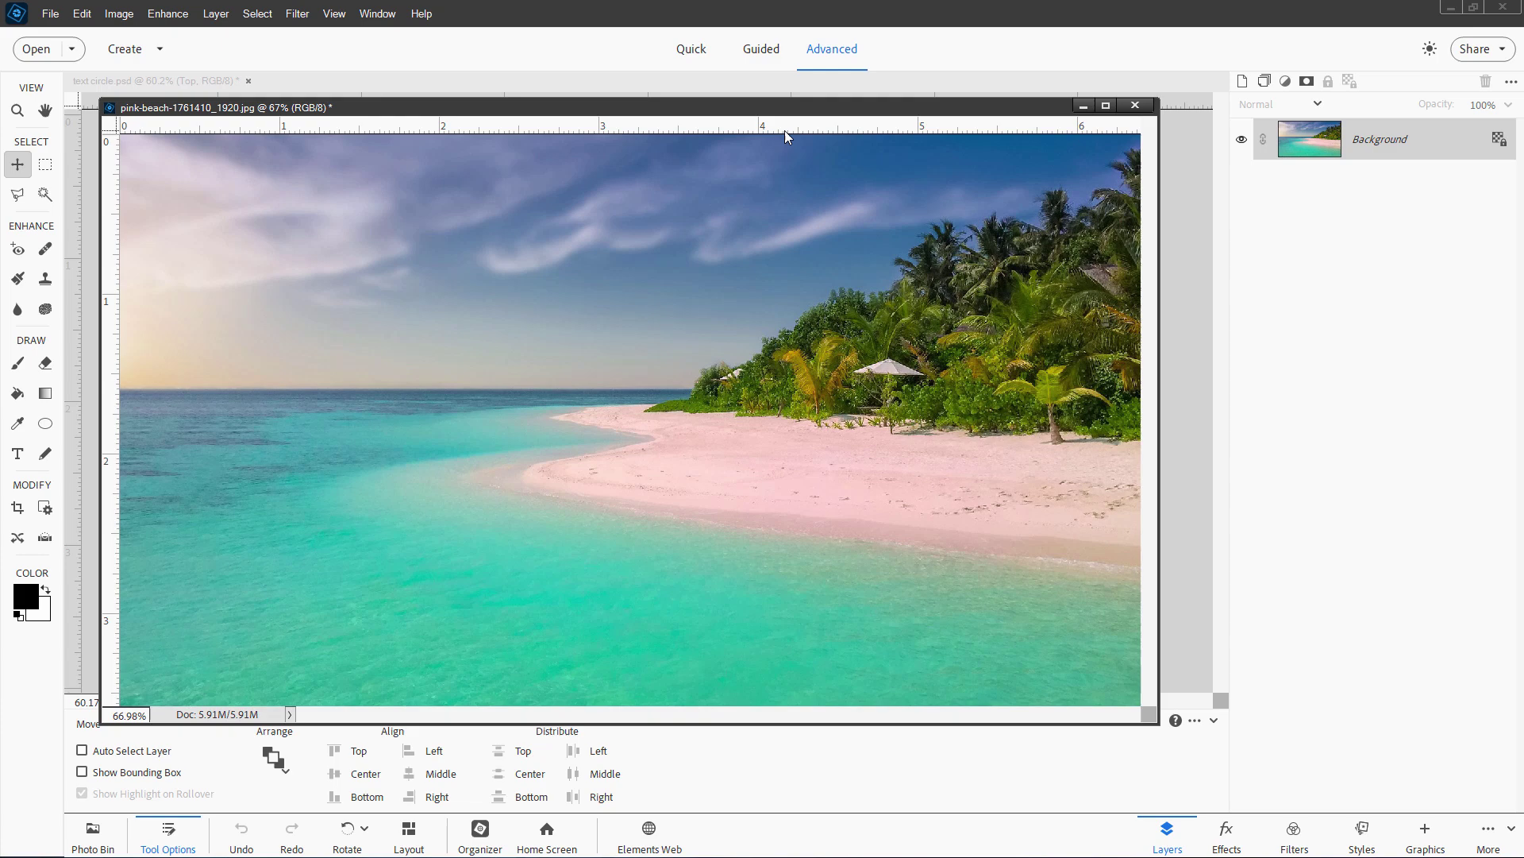
drag(785, 137, 1017, 404)
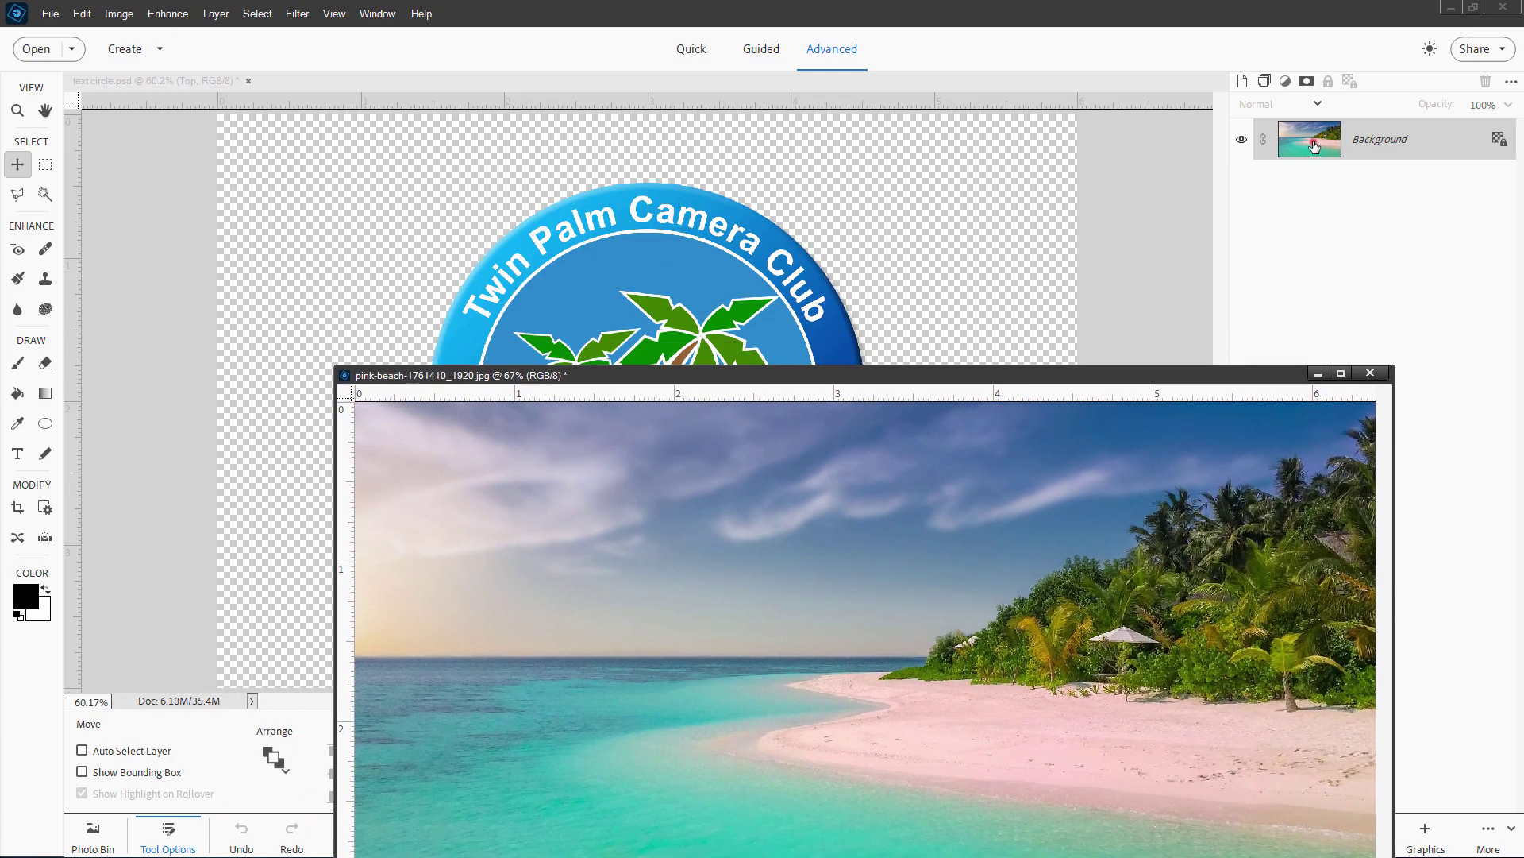
drag(1311, 143, 712, 260)
click(1367, 373)
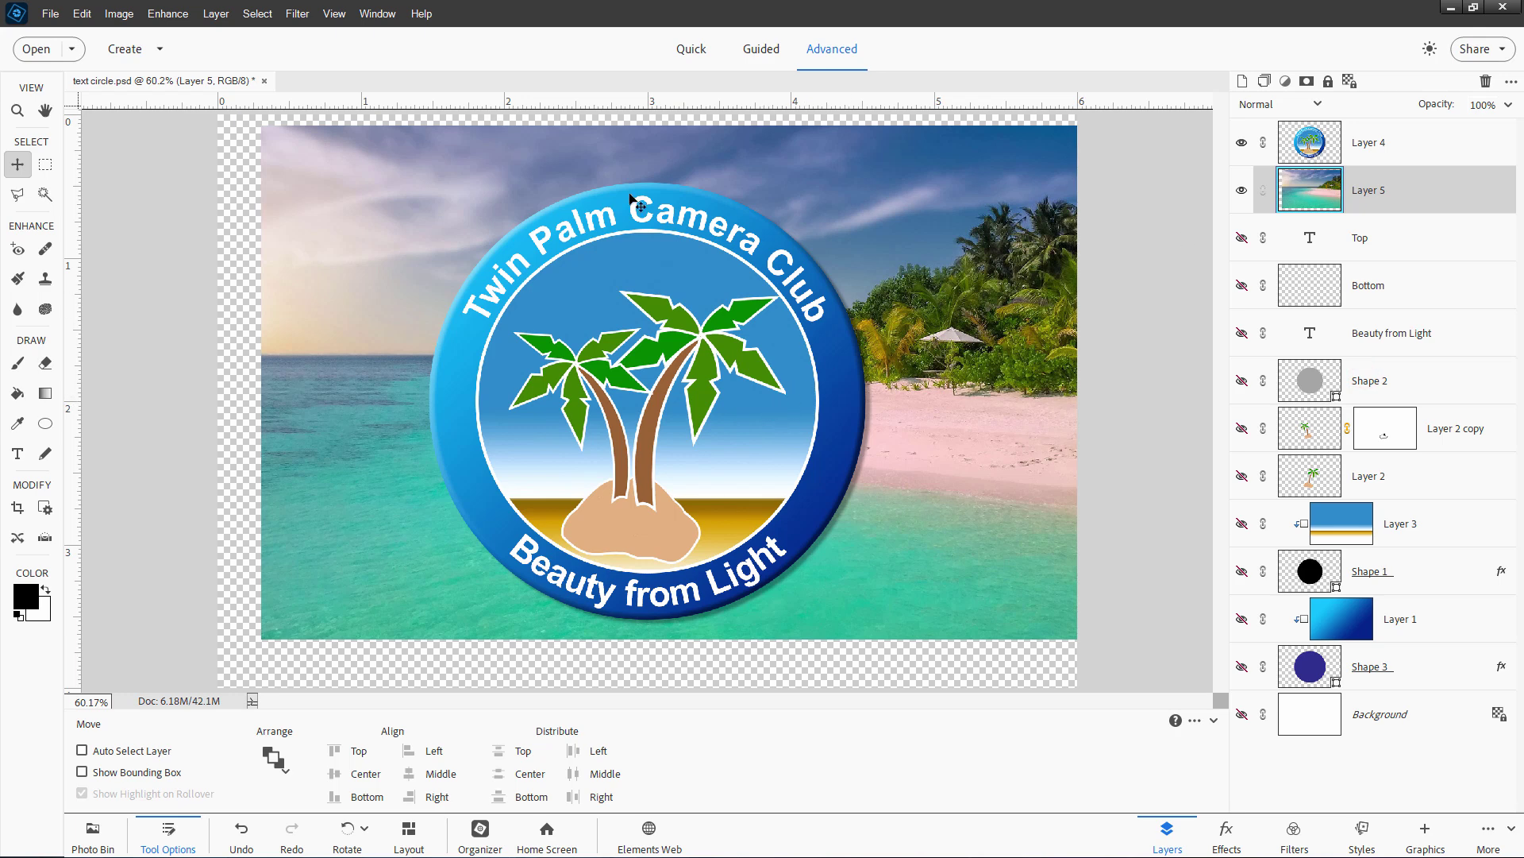
- Align the beach photo to the canvas's upper-left corner, scale it to 111.71% to fill the canvas, and shift it left behind the badge
drag(389, 315, 339, 219)
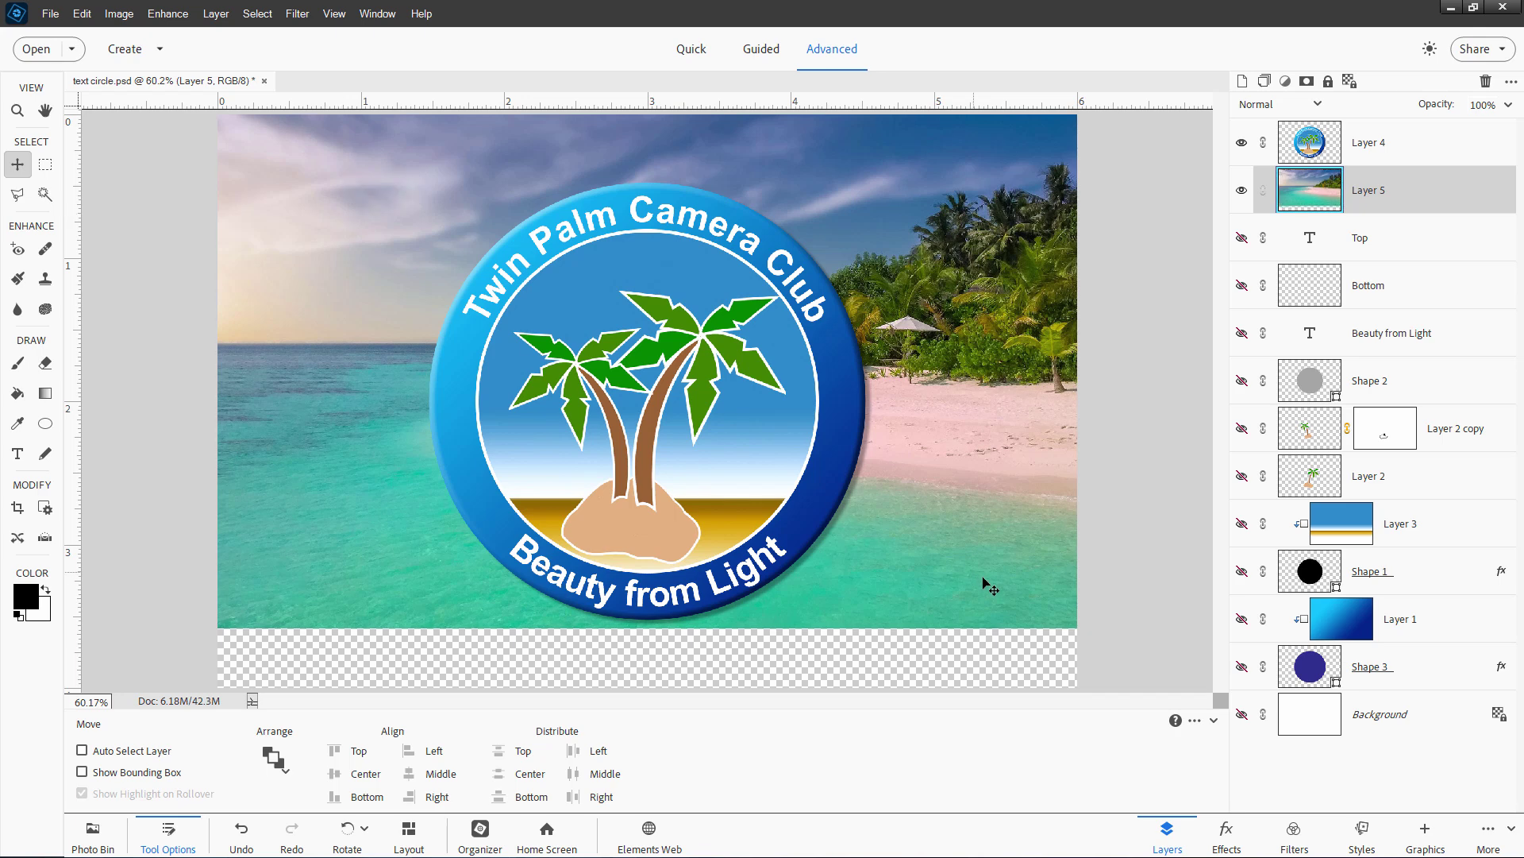
key(ctrl+t)
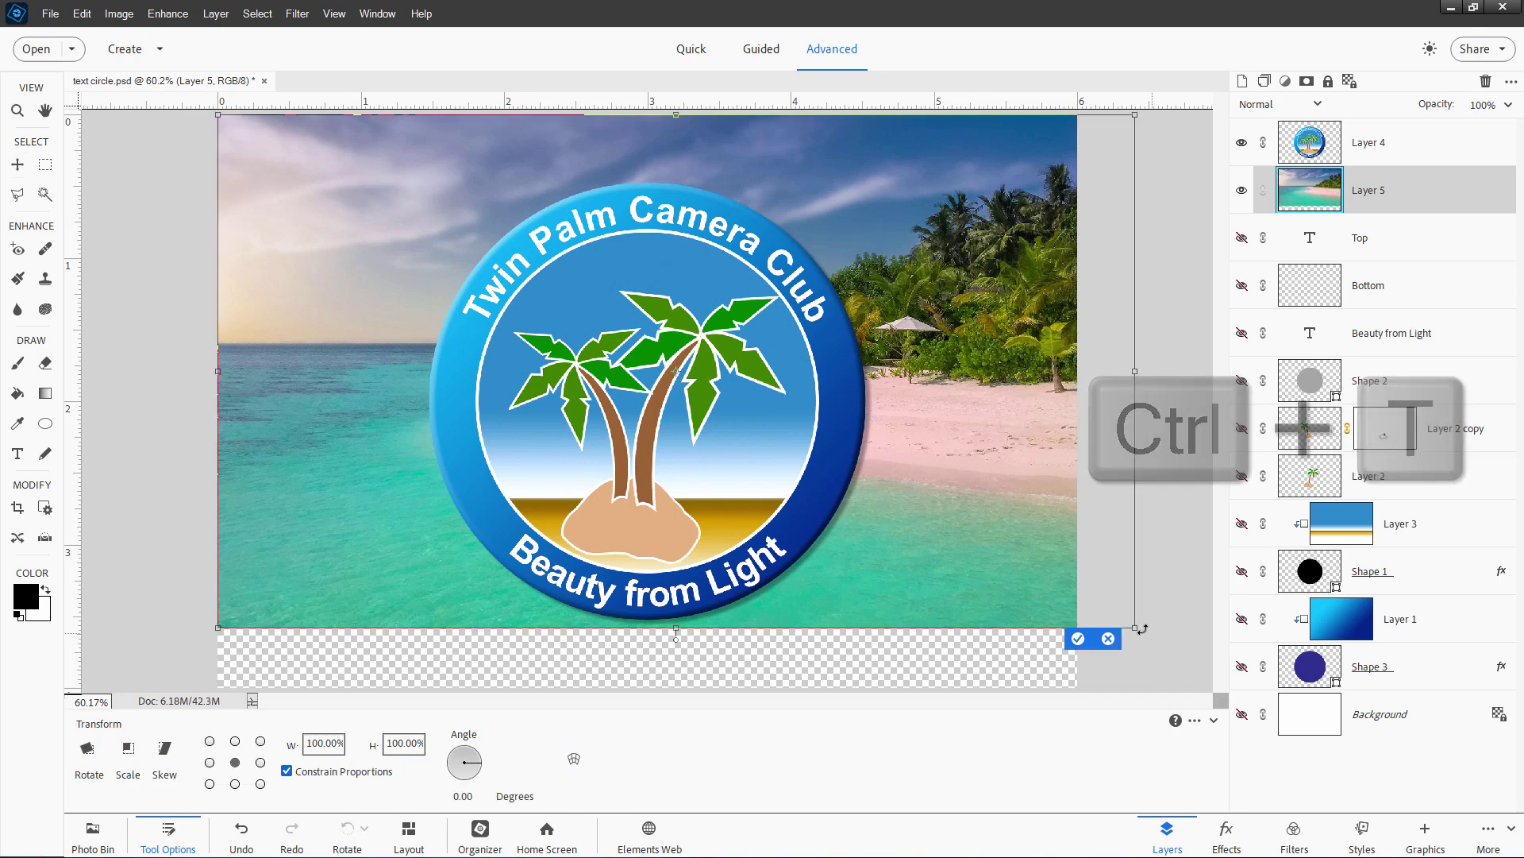
drag(1135, 628, 1232, 703)
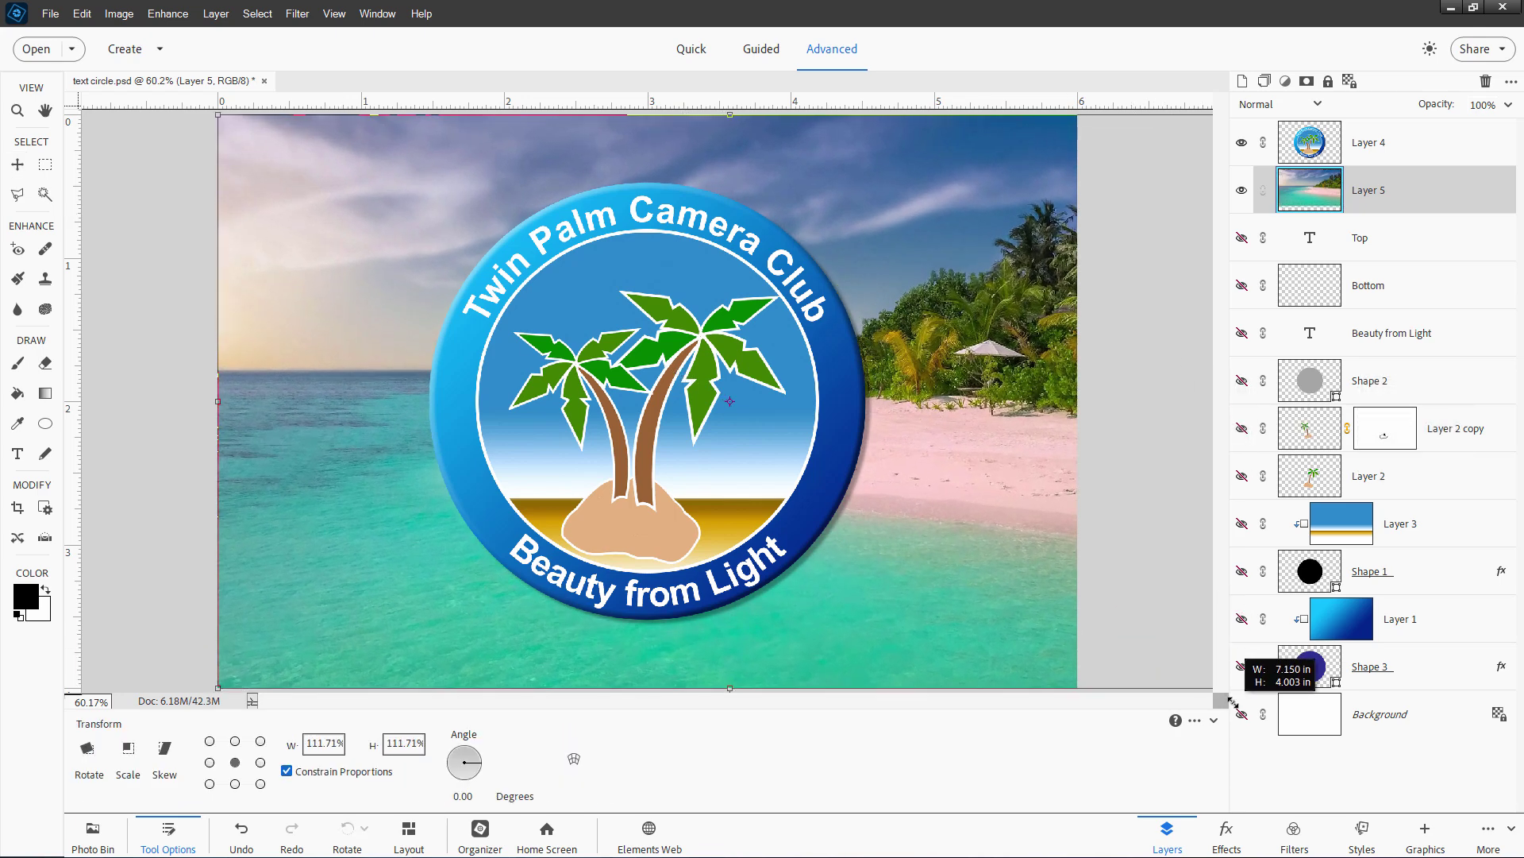
click(1169, 681)
drag(1046, 636, 874, 634)
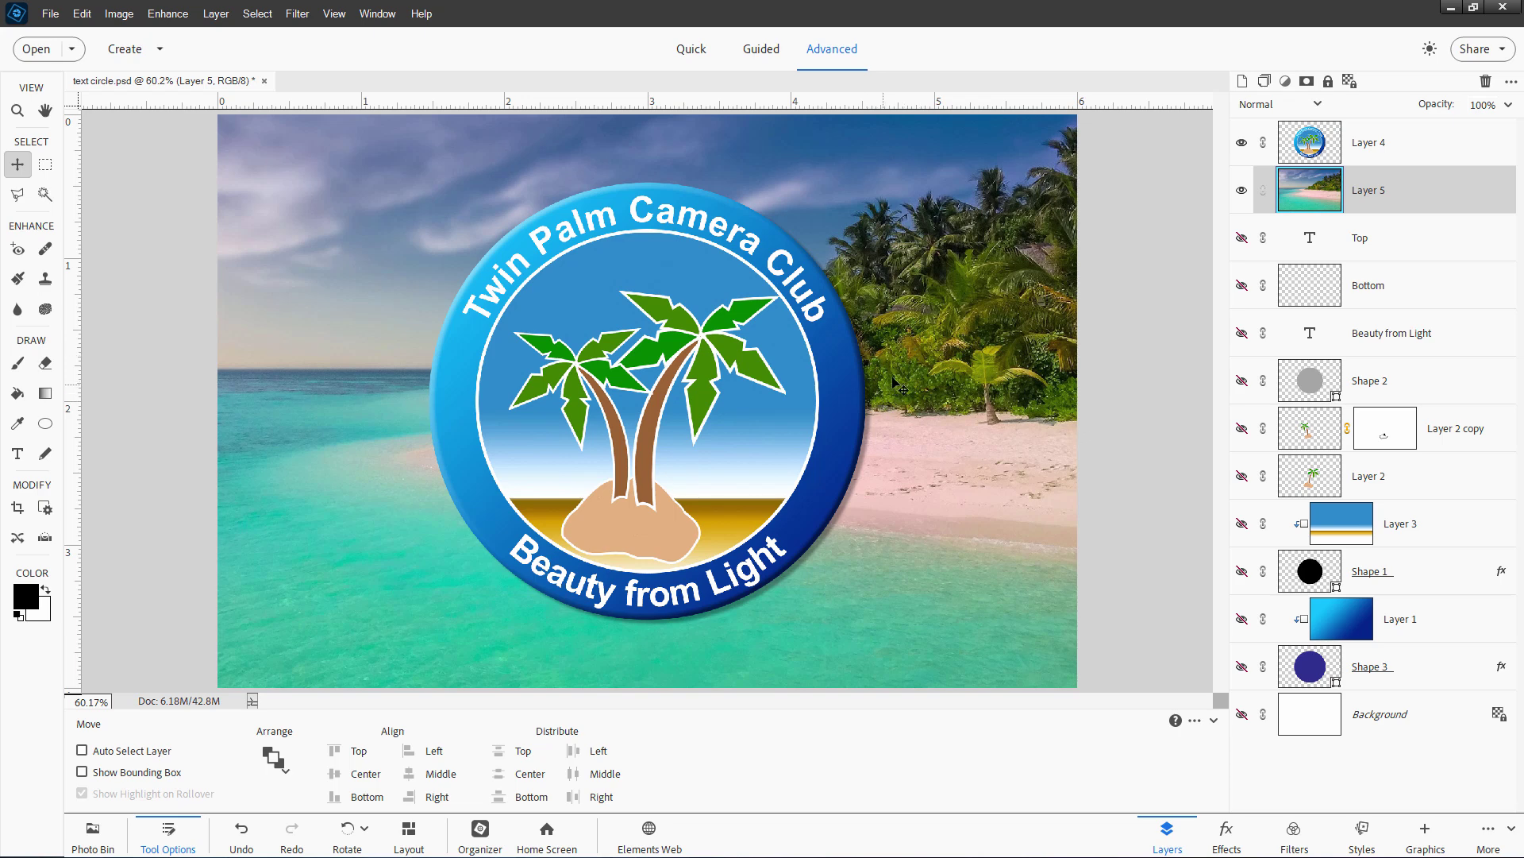